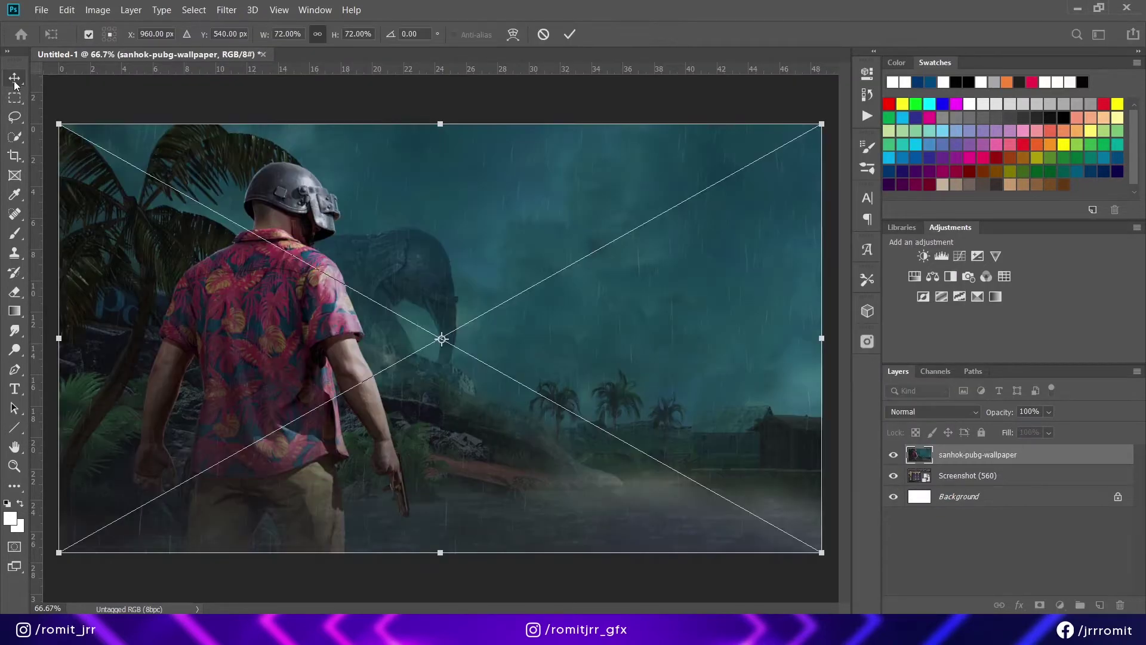
Commit the placed sanhok-pubg-wallpaper image at full canvas size.
{"action": "key", "text": "Return"}
Add a Gradient Map adjustment using the Black, White gradient preset.
{"action": "left_click", "coordinate": [1060, 605]}
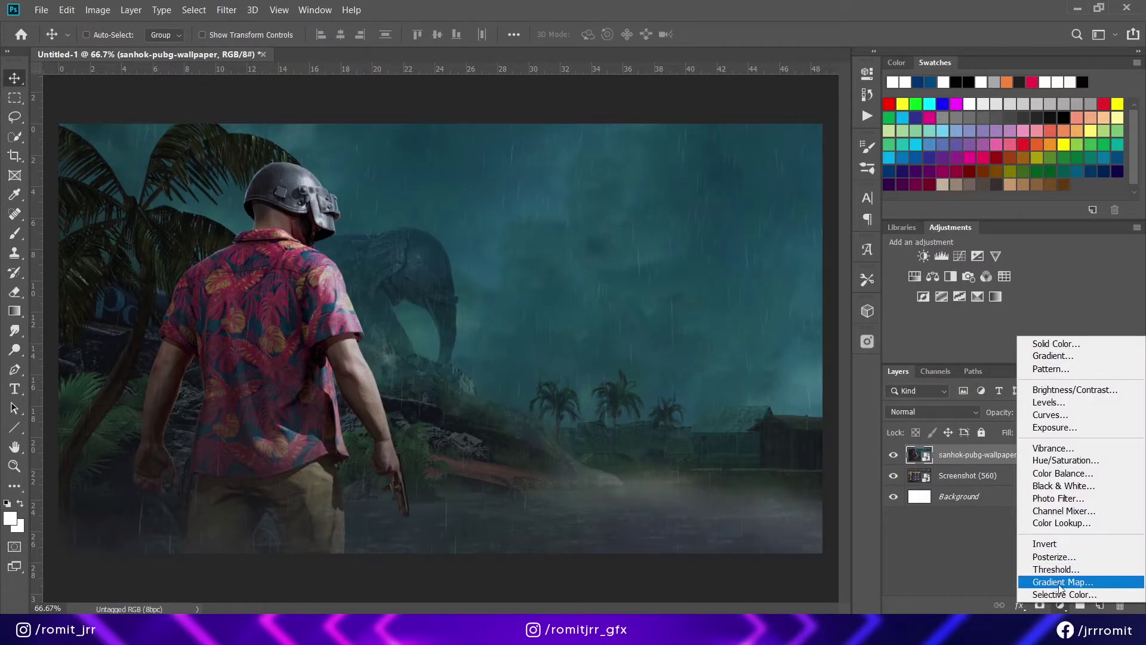
{"action": "left_click", "coordinate": [1058, 587]}
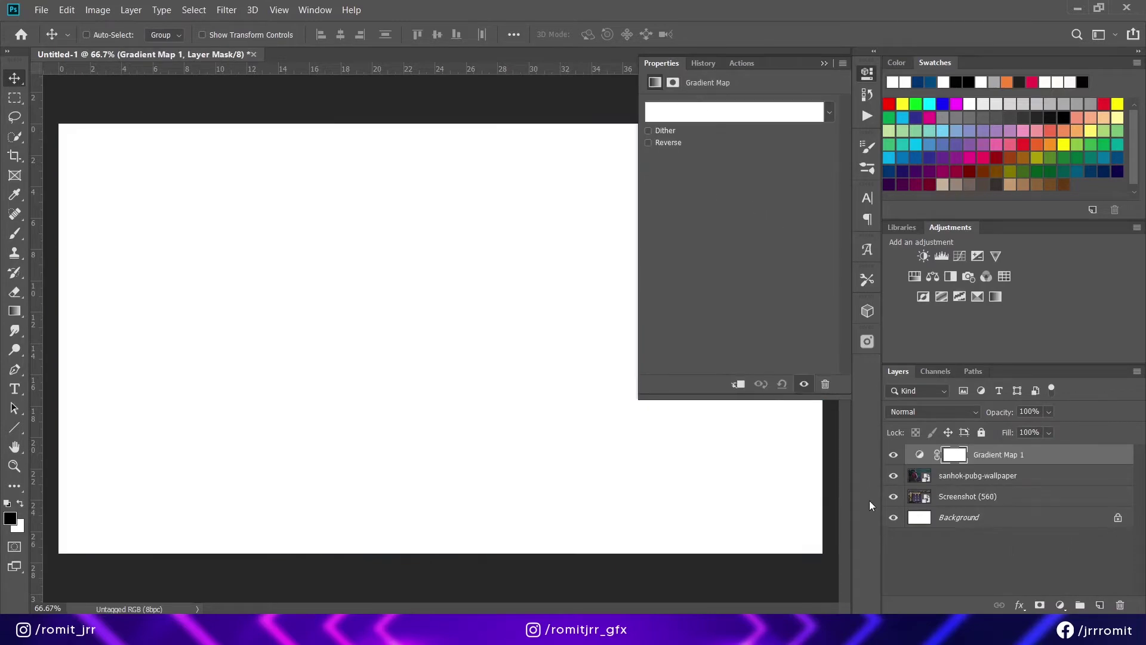
{"action": "left_click", "coordinate": [923, 456]}
{"action": "left_click", "coordinate": [673, 111]}
{"action": "left_click", "coordinate": [596, 165]}
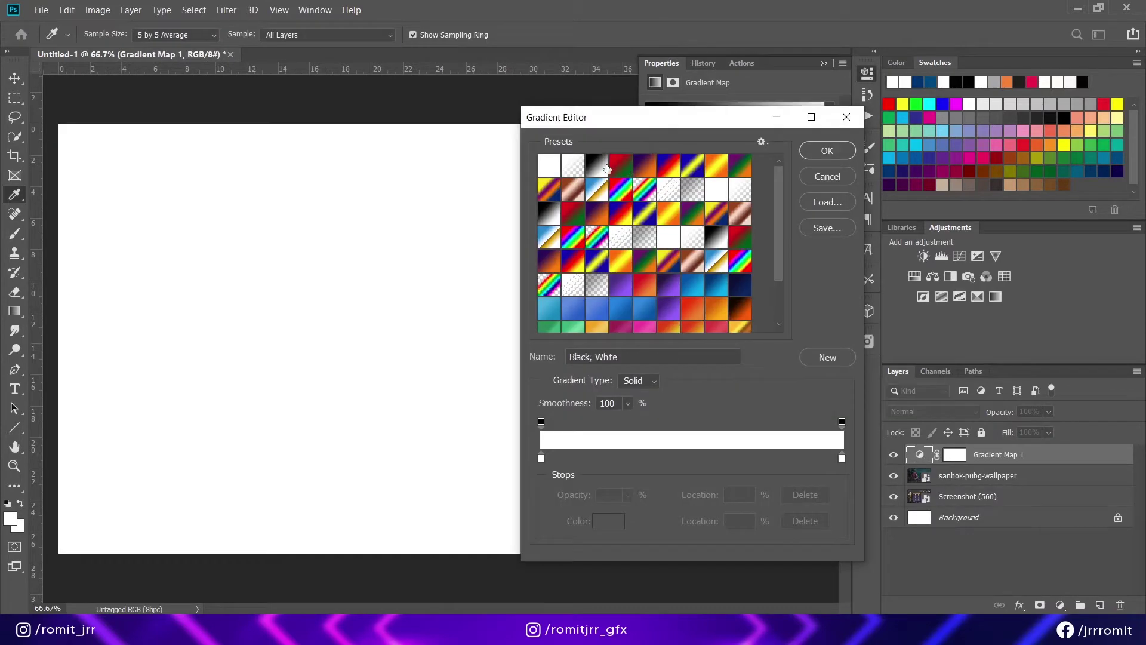
{"action": "left_click", "coordinate": [819, 152]}
{"action": "left_click", "coordinate": [823, 62]}
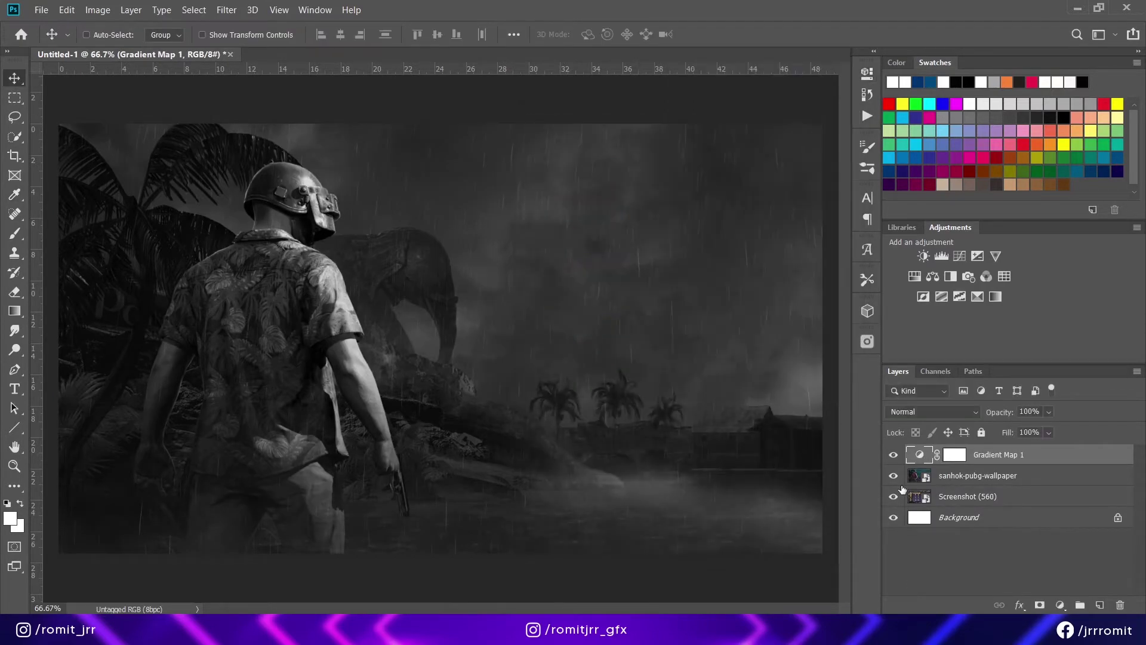
Clip the gradient map to the wallpaper and move Screenshot (560) to the top.
{"action": "right_click", "coordinate": [981, 466]}
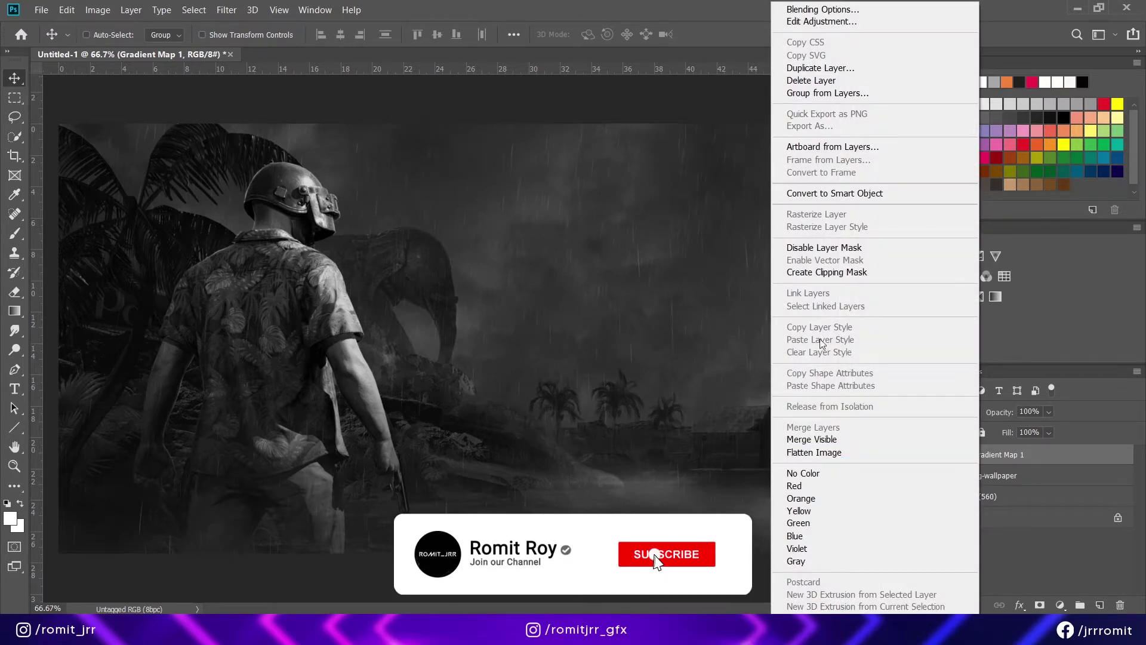
{"action": "left_click", "coordinate": [848, 273]}
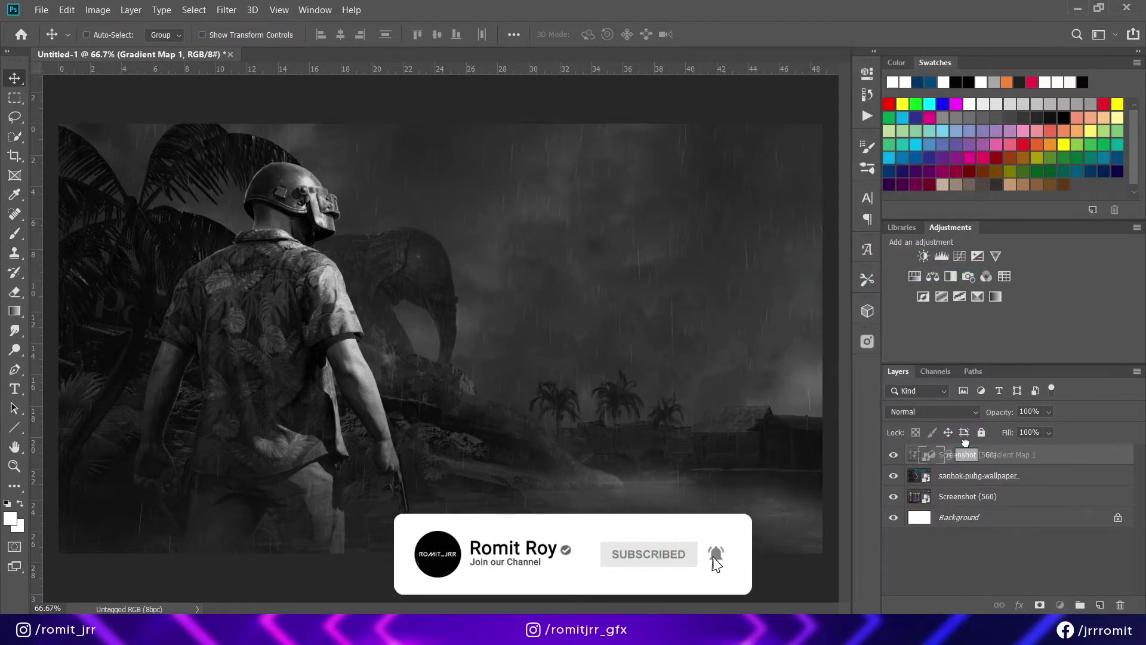
{"action": "left_click_drag", "start_coordinate": [954, 496], "coordinate": [955, 447]}
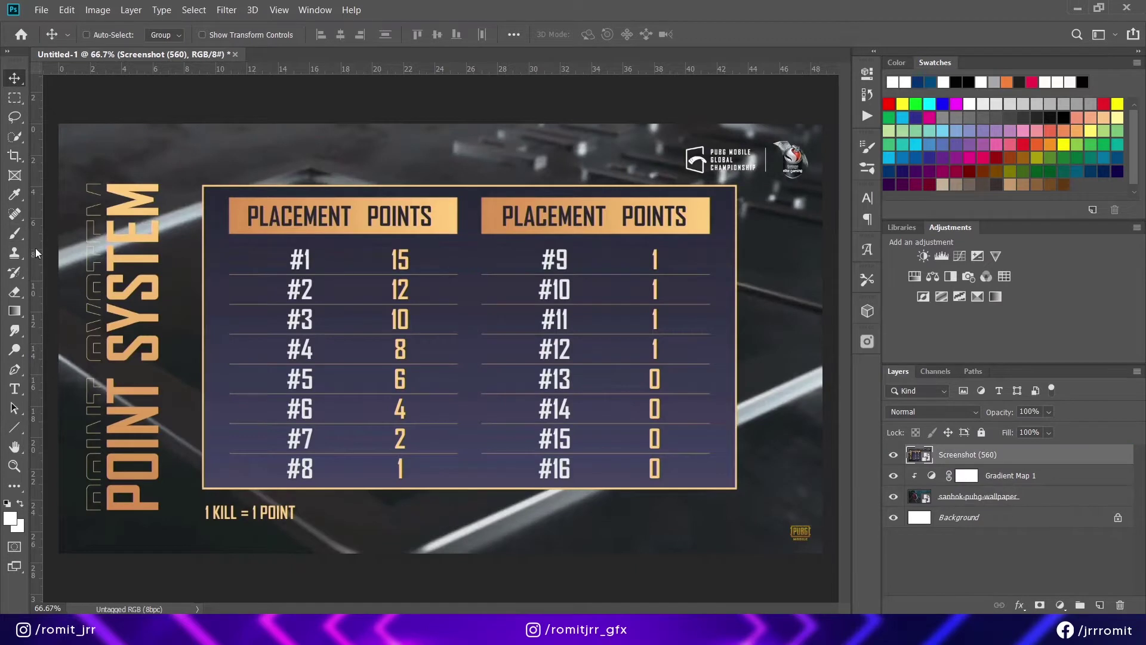
Frame the table panel with left and right vertical guides and top and bottom horizontals at 3.84 cm and 23.42 cm.
{"action": "mouse_move", "coordinate": [36, 251]}
{"action": "left_mouse_down"}
{"action": "mouse_move", "coordinate": [215, 249]}
{"action": "mouse_move", "coordinate": [203, 242]}
{"action": "left_mouse_up"}
{"action": "mouse_move", "coordinate": [34, 273]}
{"action": "left_mouse_down"}
{"action": "mouse_move", "coordinate": [746, 269]}
{"action": "mouse_move", "coordinate": [738, 261]}
{"action": "left_mouse_up"}
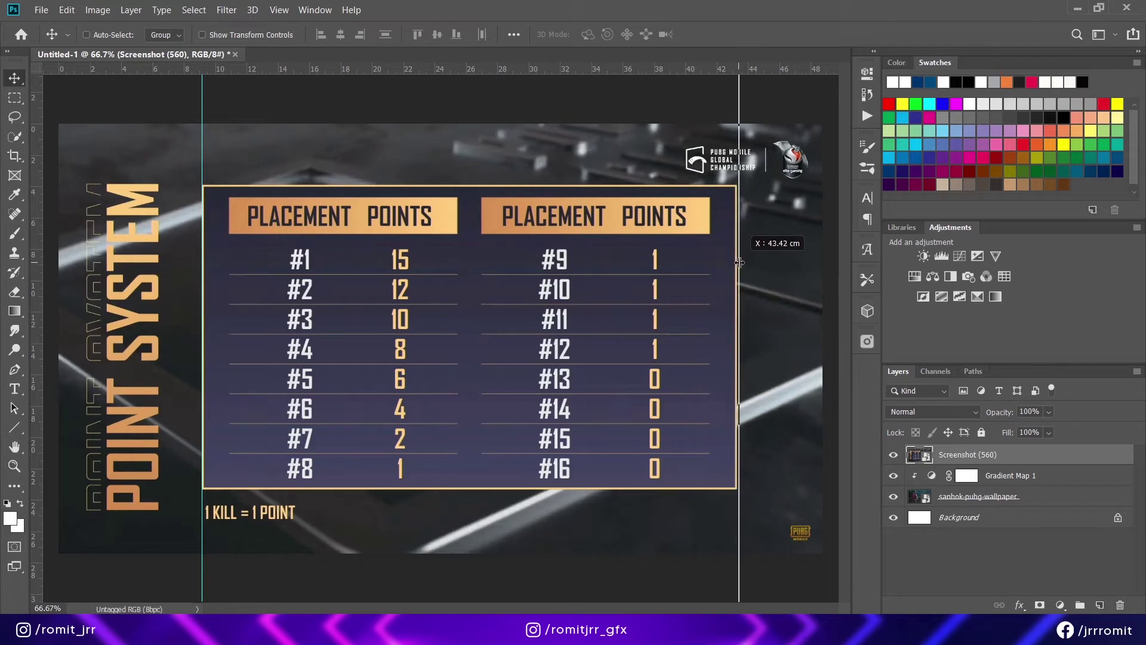
{"action": "left_click_drag", "start_coordinate": [738, 260], "coordinate": [739, 261]}
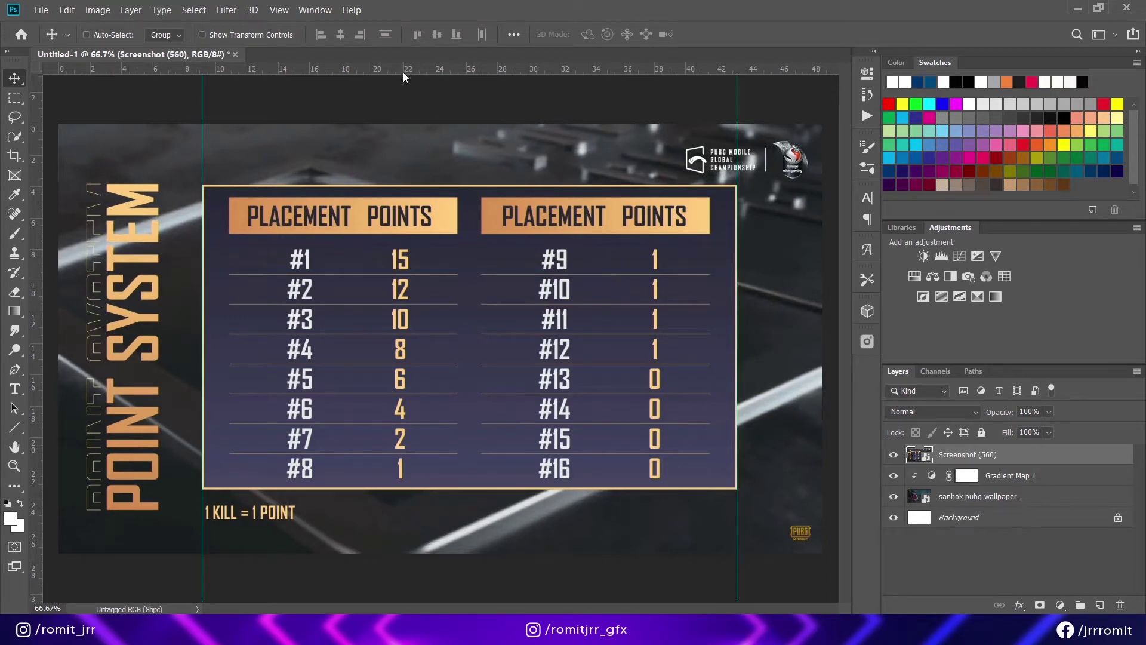
{"action": "left_click_drag", "start_coordinate": [407, 71], "coordinate": [407, 90]}
{"action": "mouse_move", "coordinate": [407, 70]}
{"action": "left_mouse_down"}
{"action": "mouse_move", "coordinate": [434, 502]}
{"action": "mouse_move", "coordinate": [434, 489]}
{"action": "left_mouse_up"}
{"action": "left_click_drag", "start_coordinate": [416, 71], "coordinate": [431, 184]}
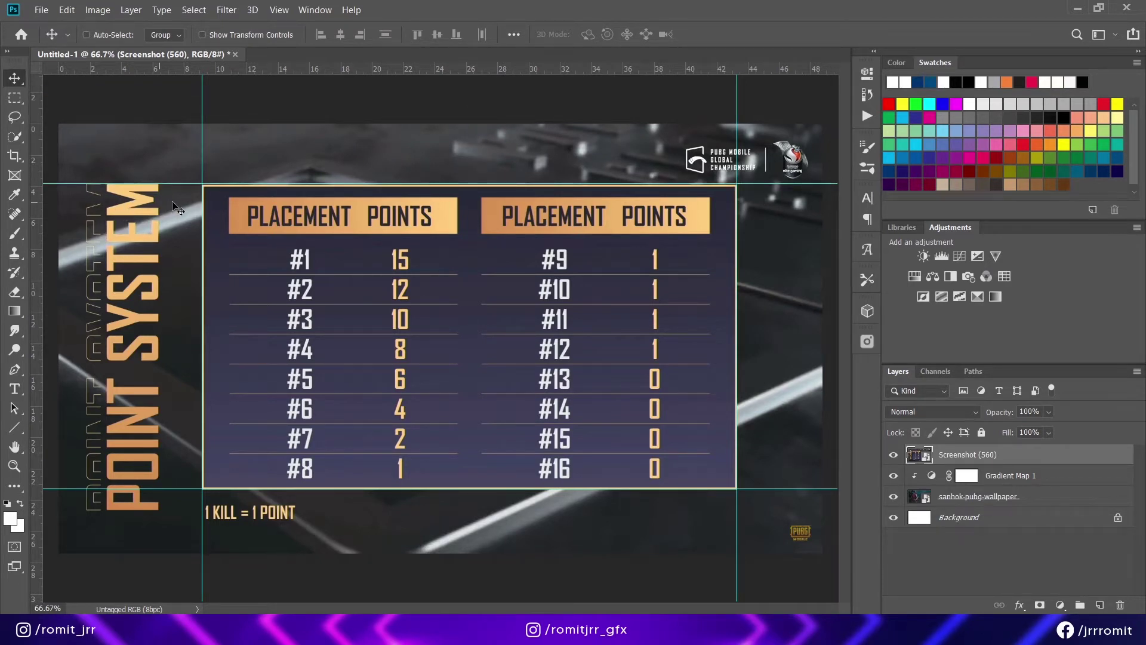
{"action": "left_click", "coordinate": [9, 99]}
{"action": "right_click", "coordinate": [14, 427]}
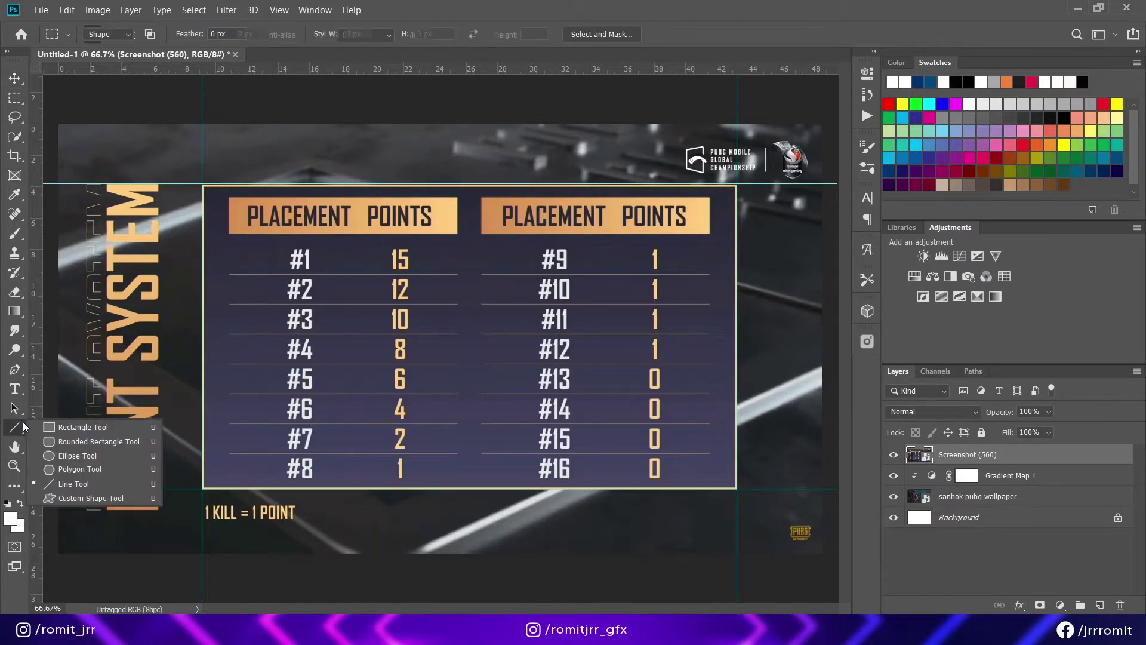
Draw a rectangle filling the guided panel area and keep Screenshot (560) above it.
{"action": "left_click", "coordinate": [90, 442]}
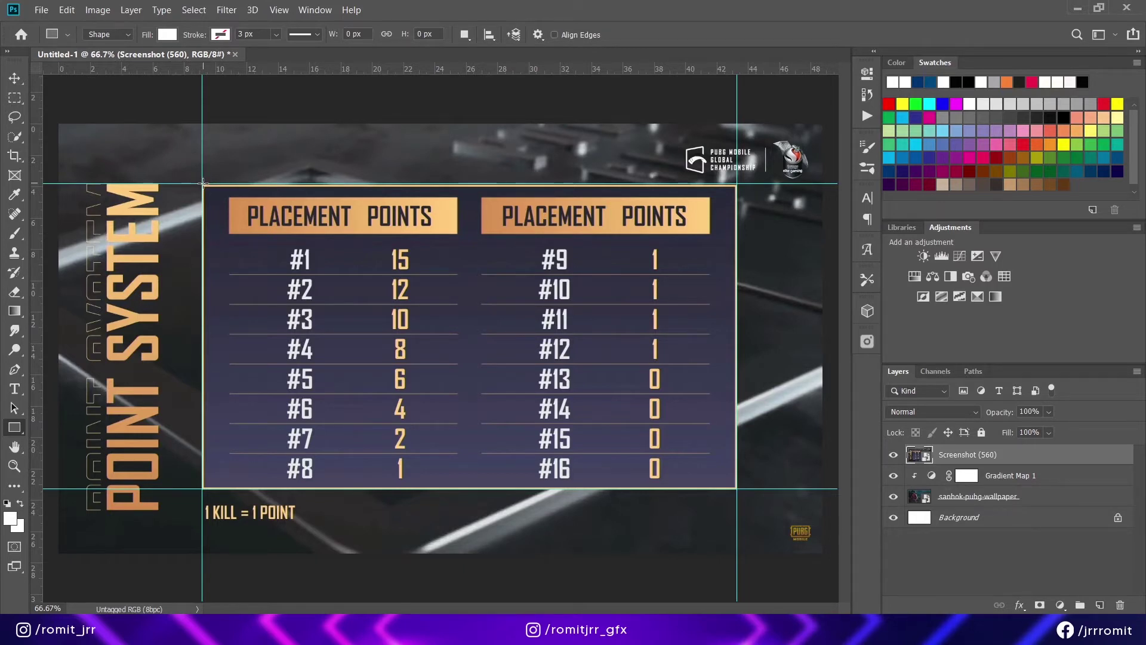
{"action": "left_click_drag", "start_coordinate": [202, 183], "coordinate": [736, 489]}
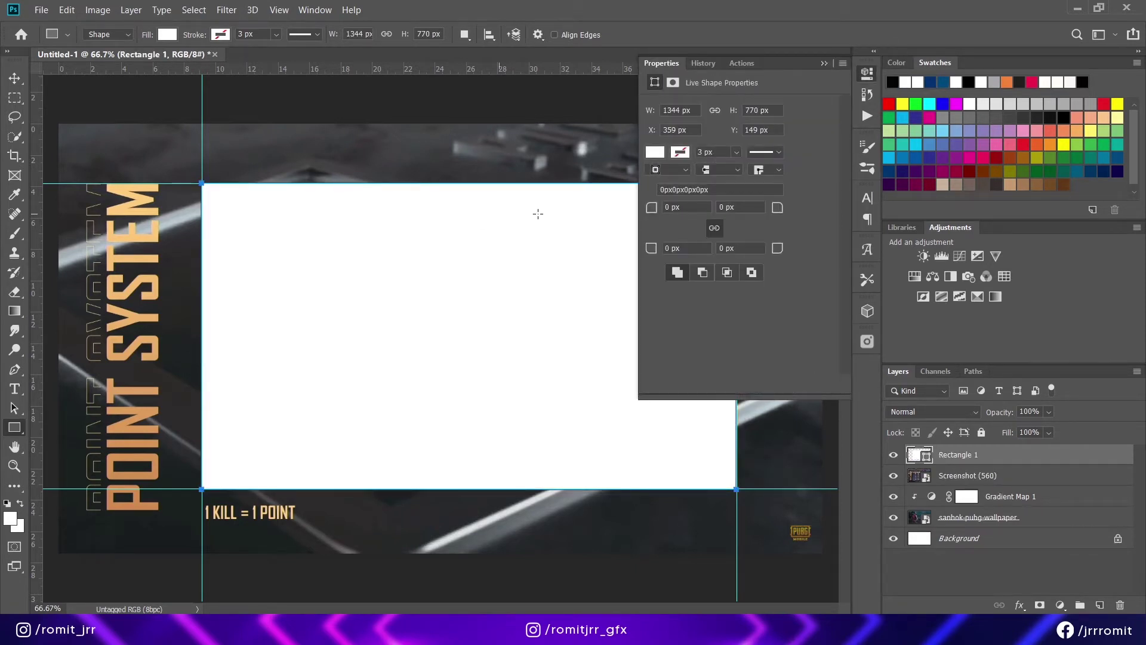
{"action": "left_click", "coordinate": [825, 64]}
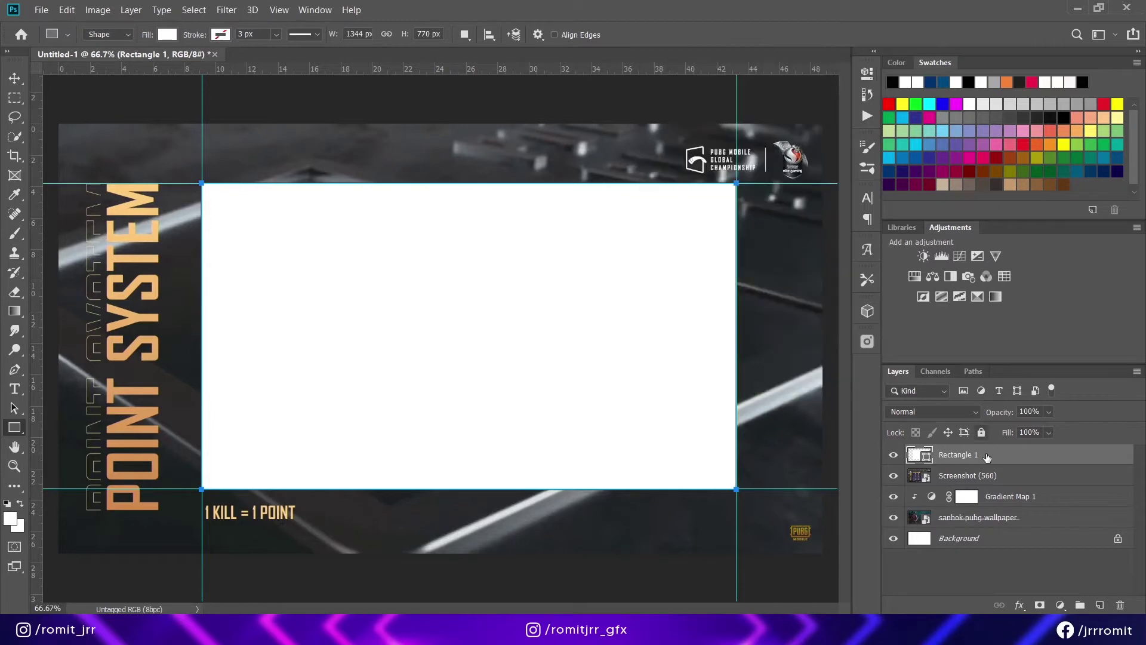
{"action": "left_click_drag", "start_coordinate": [967, 476], "coordinate": [968, 452]}
{"action": "key", "text": "i"}
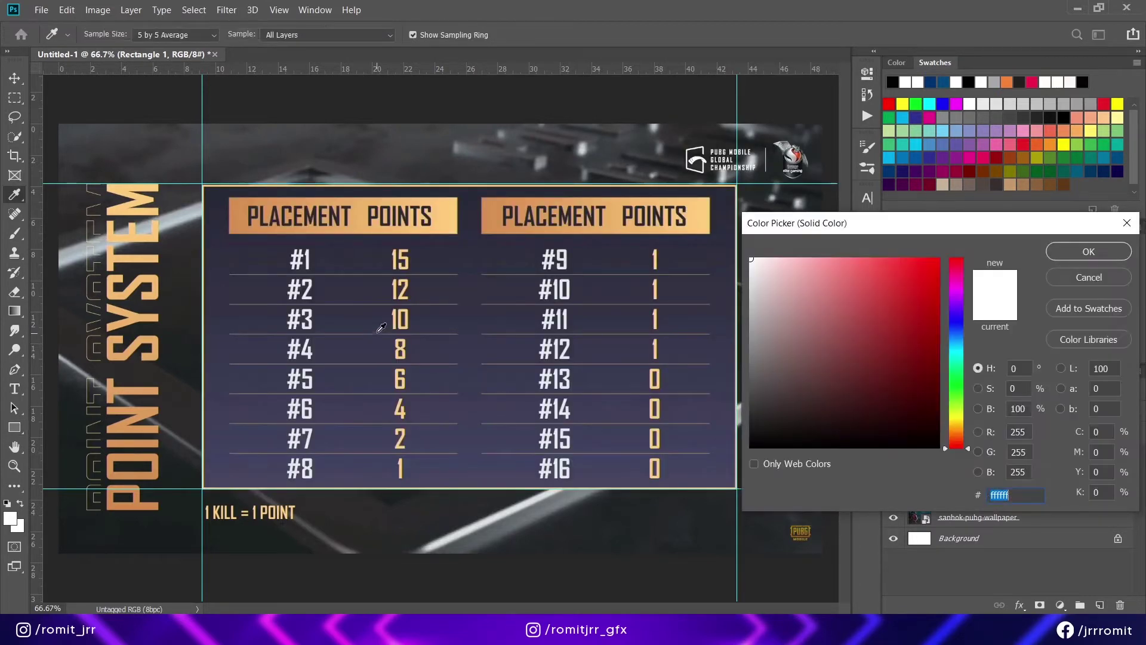
{"action": "left_click", "coordinate": [1063, 281]}
Add a Gradient Overlay to the rectangle with a navy 272b36 left stop sampled from the panel.
{"action": "right_click", "coordinate": [998, 474]}
{"action": "left_click", "coordinate": [844, 11]}
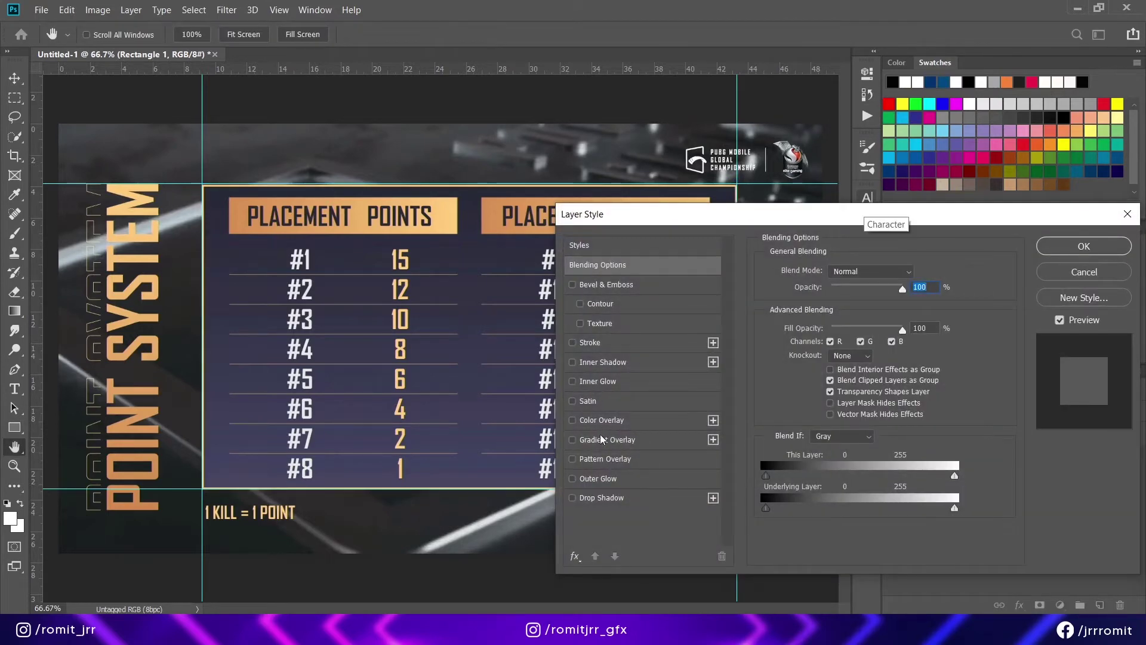
{"action": "left_click", "coordinate": [604, 439]}
{"action": "left_click", "coordinate": [844, 307]}
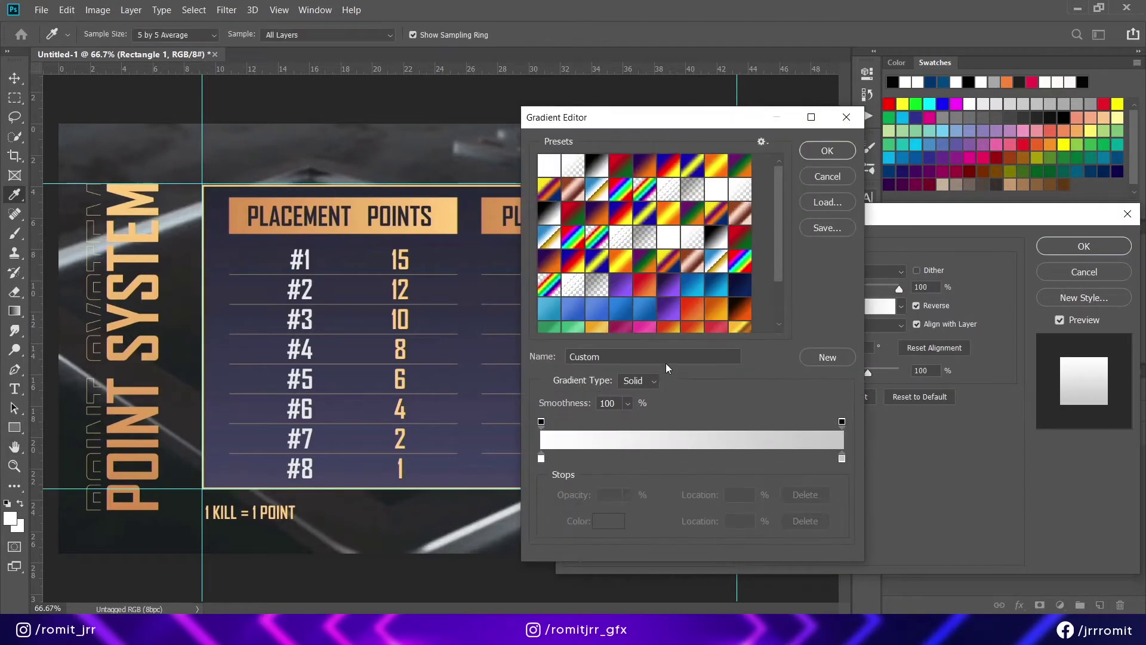
{"action": "double_click", "coordinate": [540, 458]}
{"action": "left_click", "coordinate": [225, 191]}
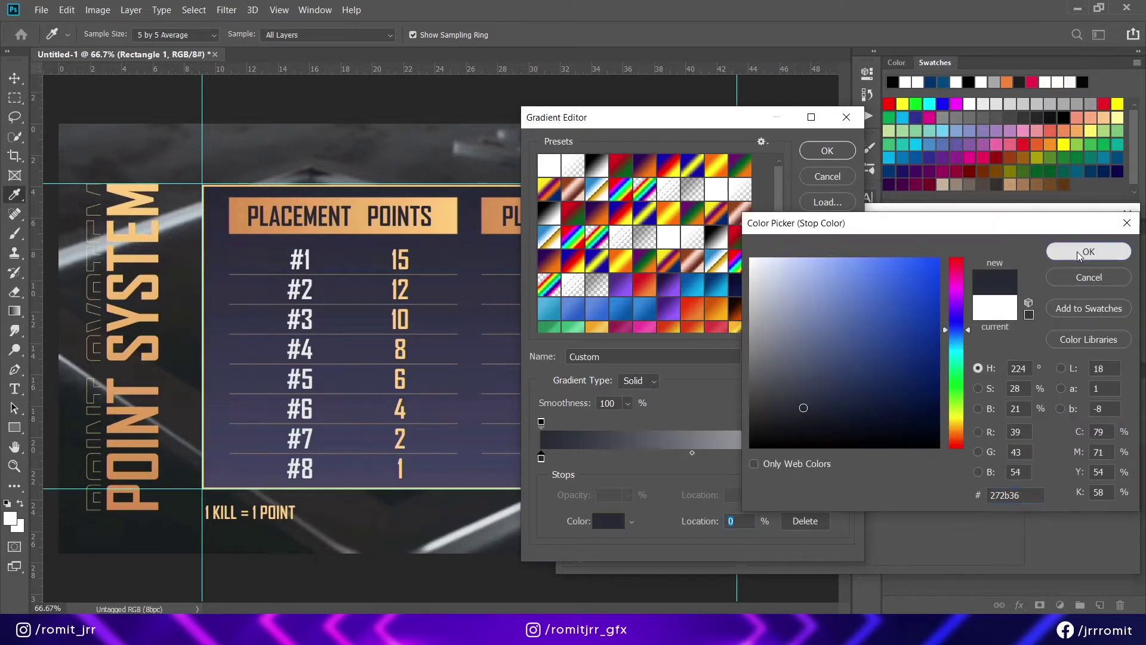
{"action": "left_click", "coordinate": [1089, 252]}
Set the right stop to dark purple 484660, apply the overlay, and hide the screenshot.
{"action": "double_click", "coordinate": [844, 458]}
{"action": "left_click", "coordinate": [217, 477]}
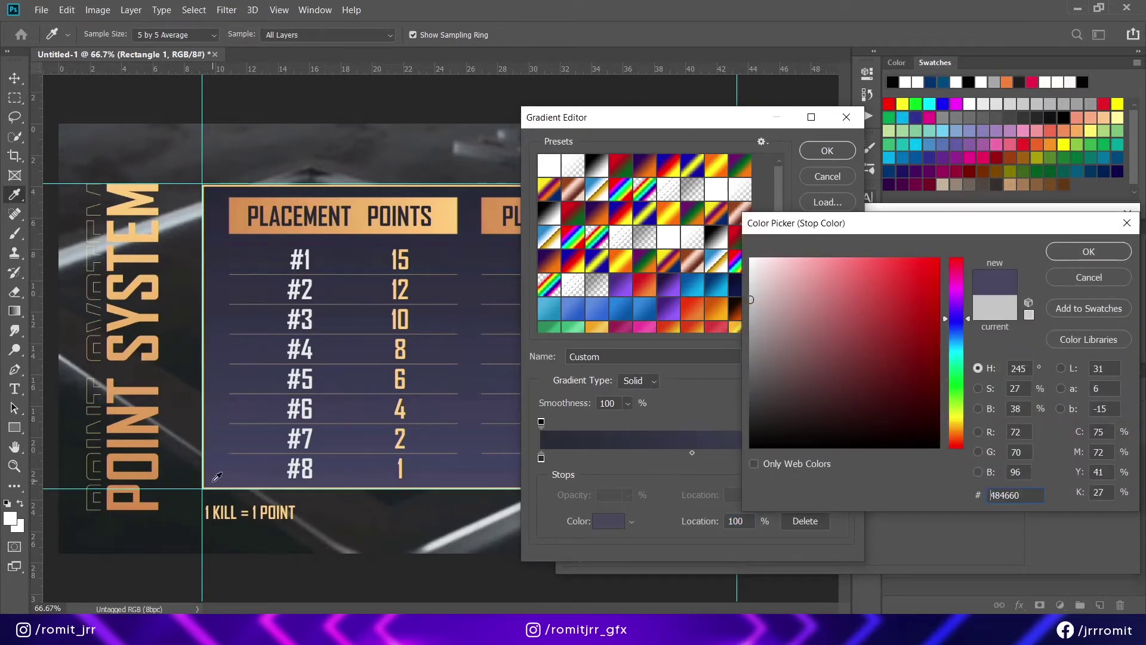
{"action": "left_click", "coordinate": [1089, 251]}
{"action": "left_click", "coordinate": [830, 153]}
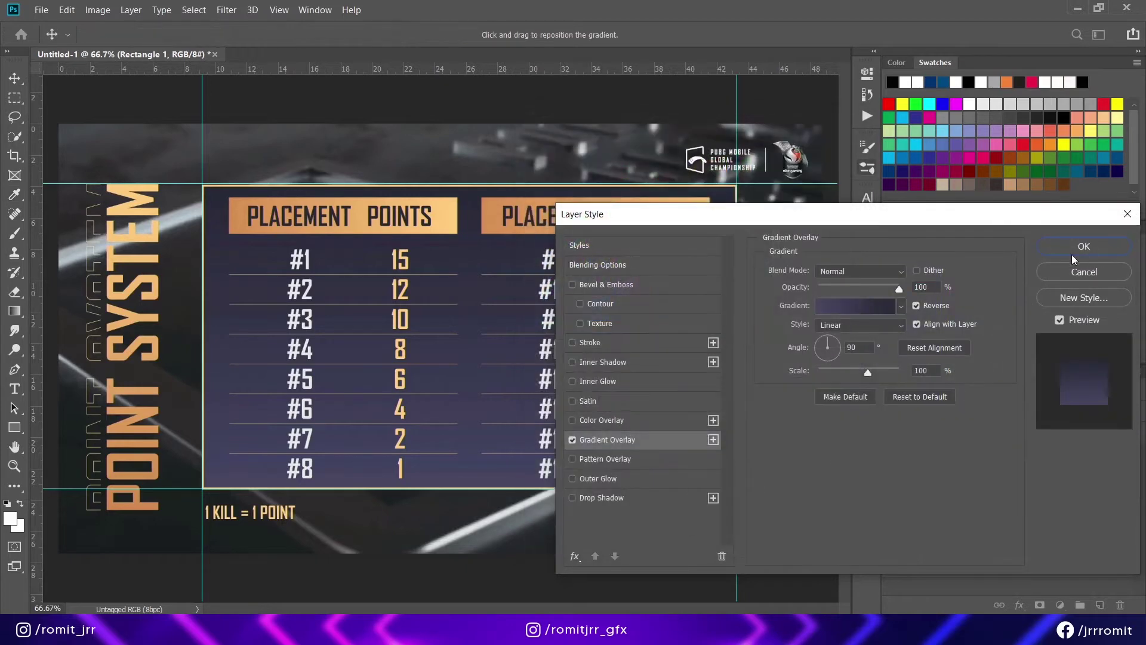
{"action": "left_click", "coordinate": [1068, 252]}
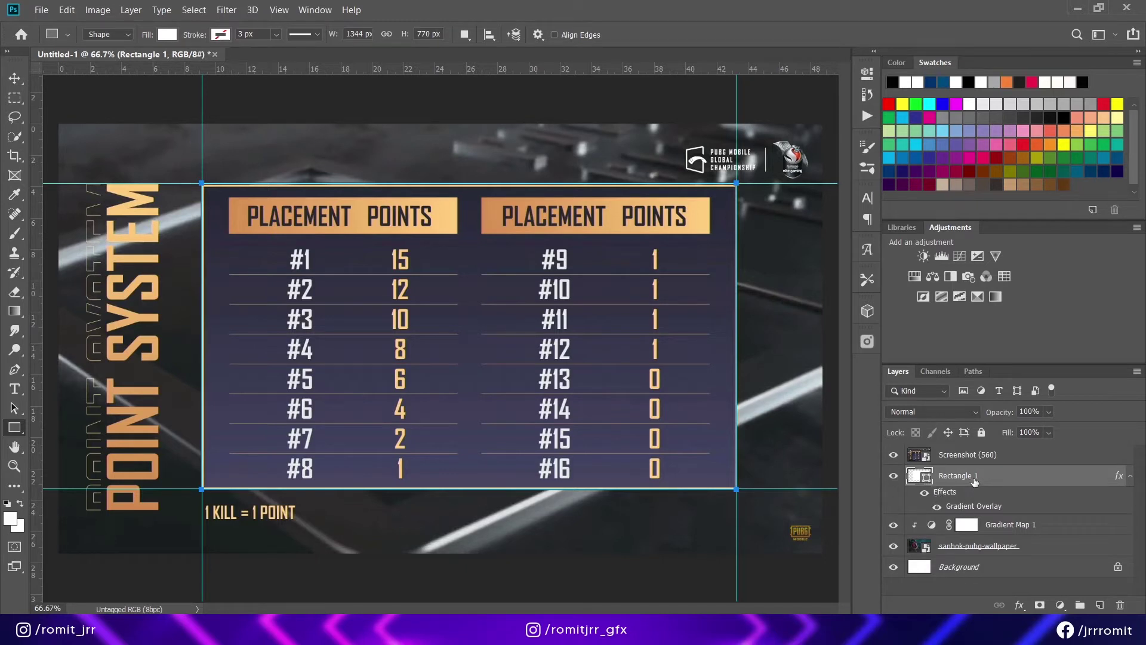
{"action": "left_click", "coordinate": [893, 457]}
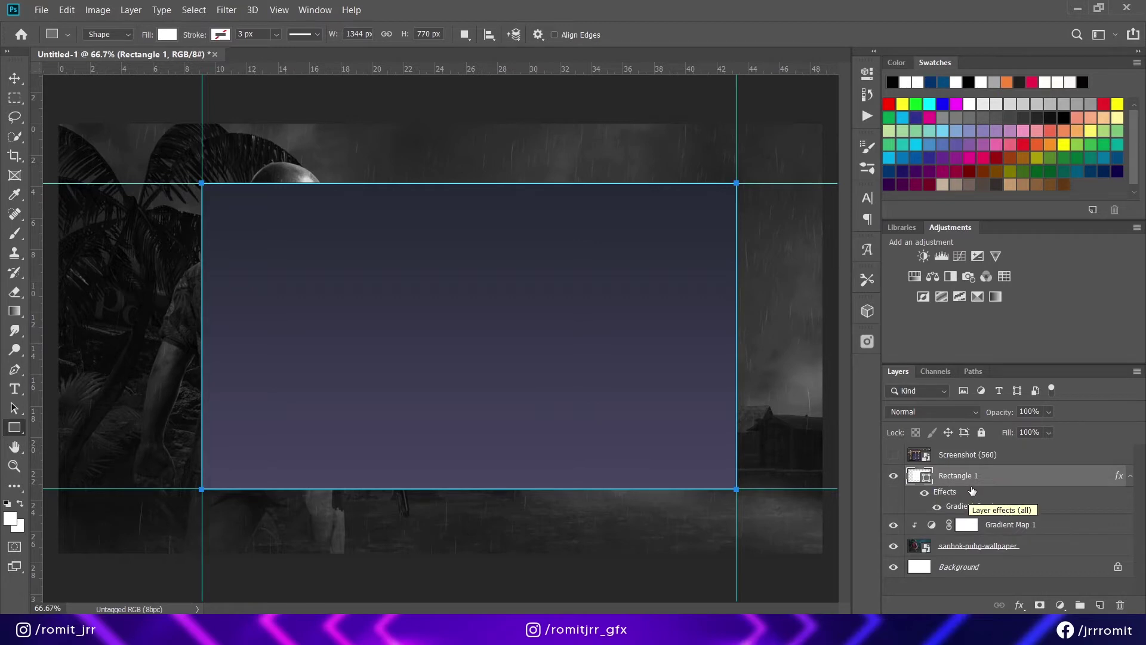
Add a Stroke effect to Rectangle 1 with a gradient fill type.
{"action": "right_click", "coordinate": [1012, 476]}
{"action": "left_click", "coordinate": [835, 9]}
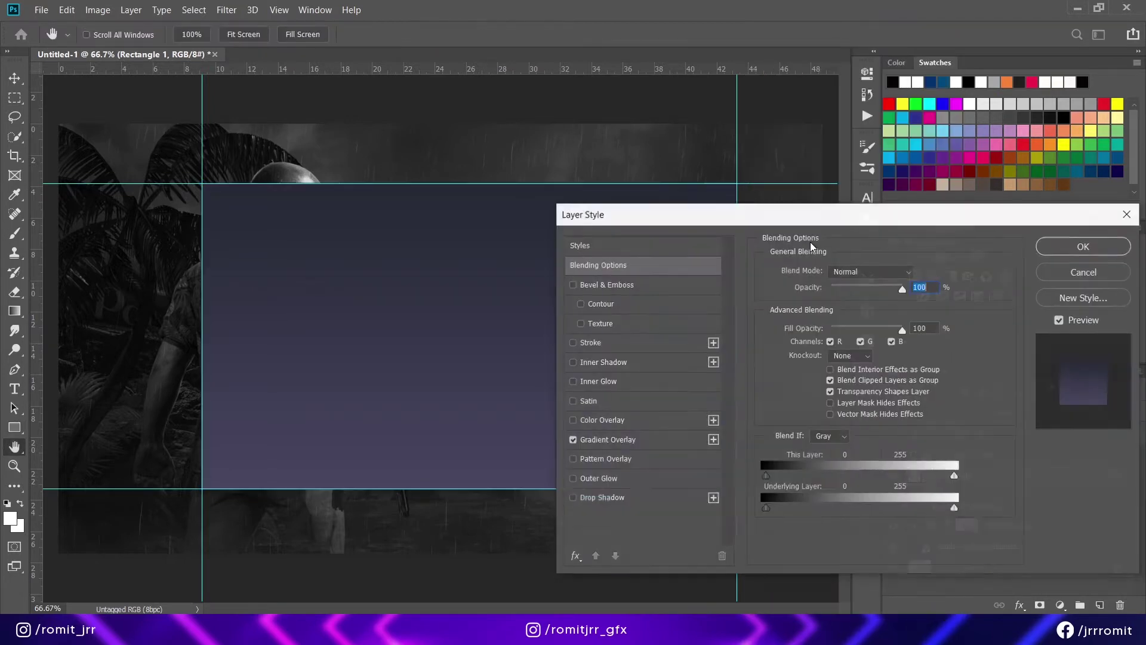
{"action": "left_click", "coordinate": [591, 344]}
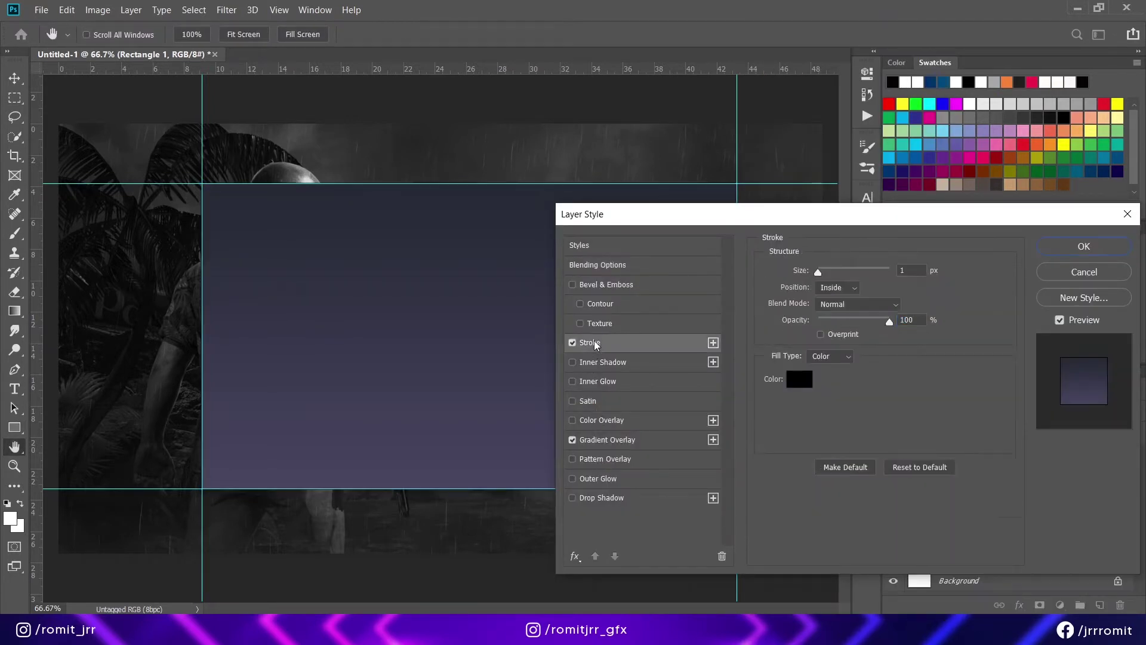
{"action": "left_click", "coordinate": [829, 356]}
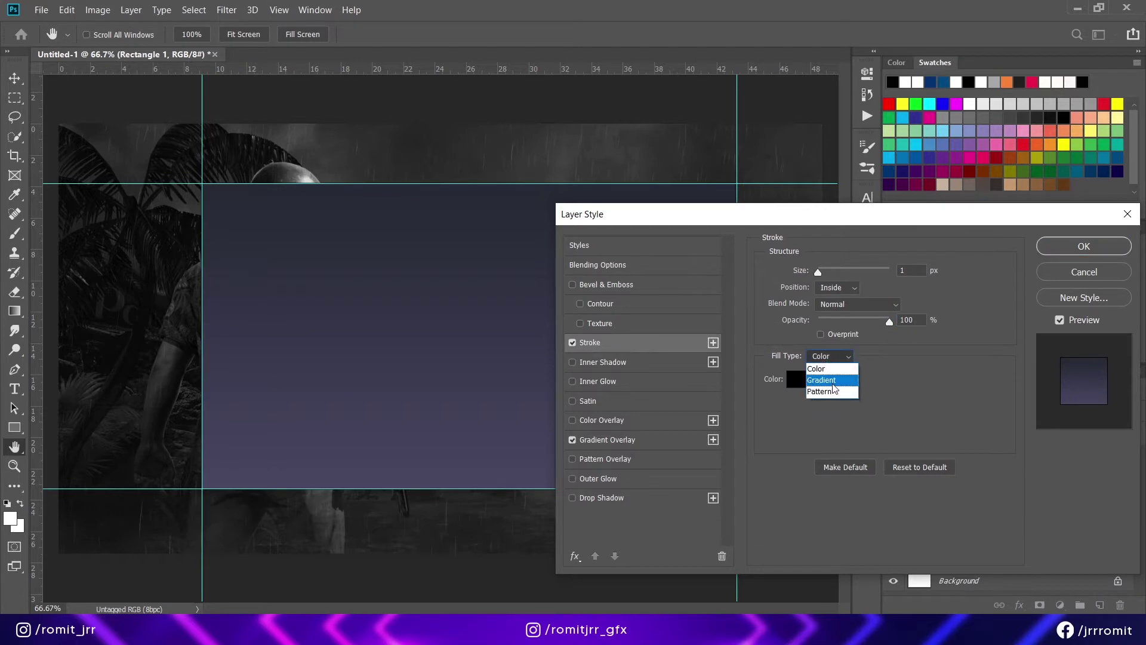
{"action": "left_click", "coordinate": [834, 381]}
Use the gold gradient preset for the stroke at 5 px size.
{"action": "left_click", "coordinate": [858, 385]}
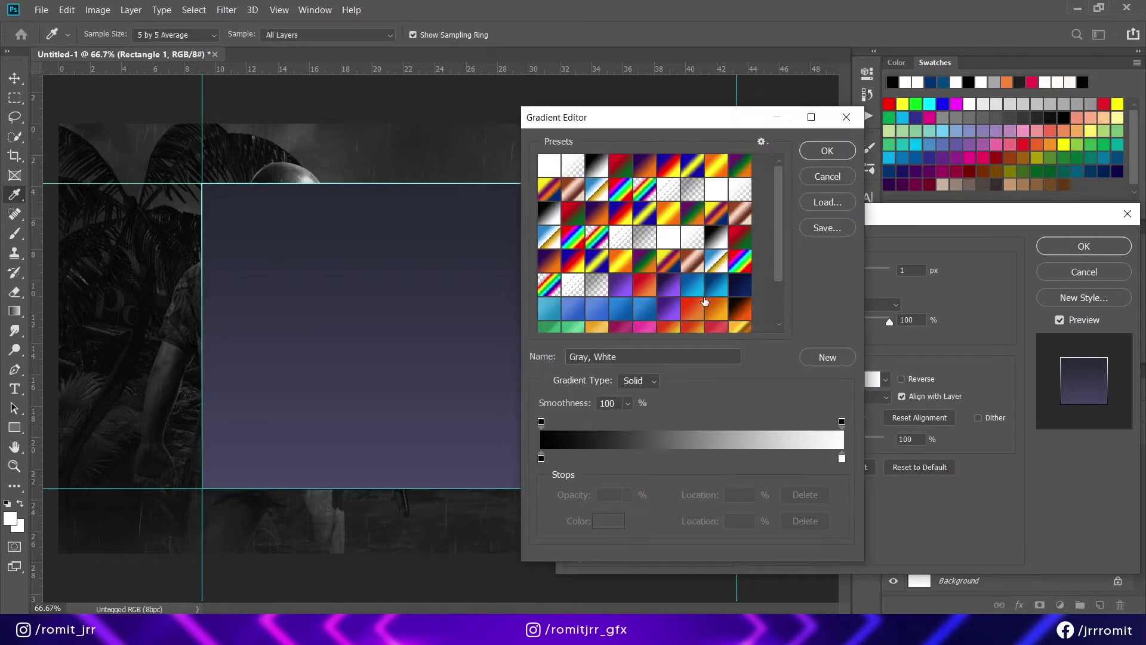
{"action": "scroll", "coordinate": [704, 323], "scroll_direction": "down", "scroll_amount": 3}
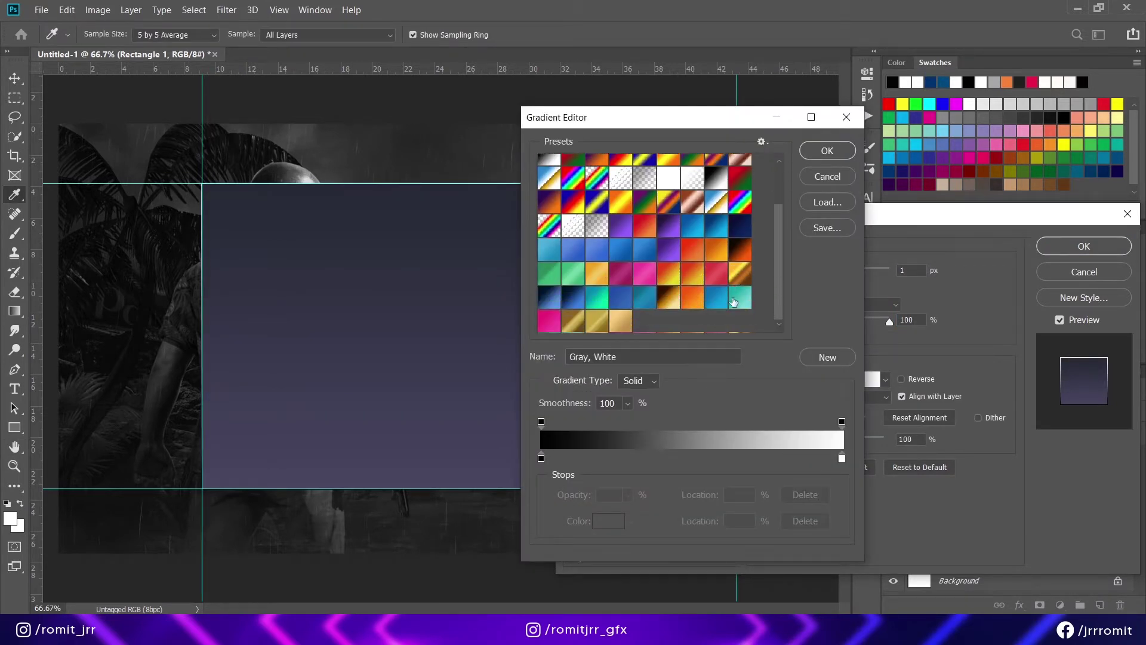
{"action": "left_click", "coordinate": [629, 323]}
{"action": "left_click", "coordinate": [810, 150]}
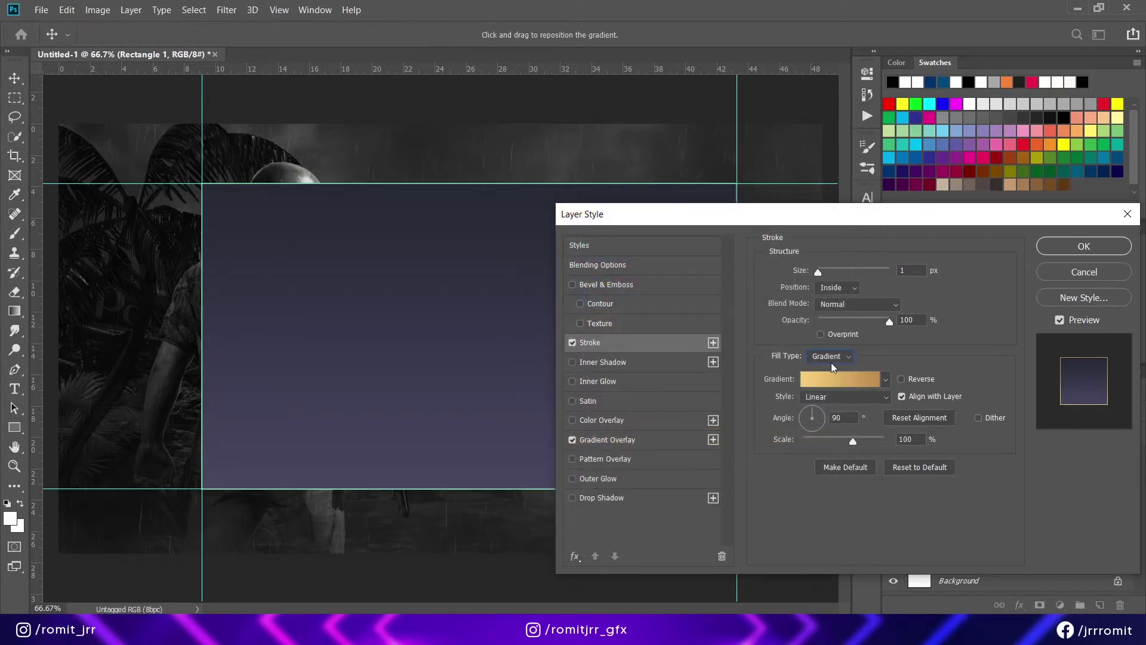
{"action": "type", "text": "5"}
{"action": "key", "text": "Return"}
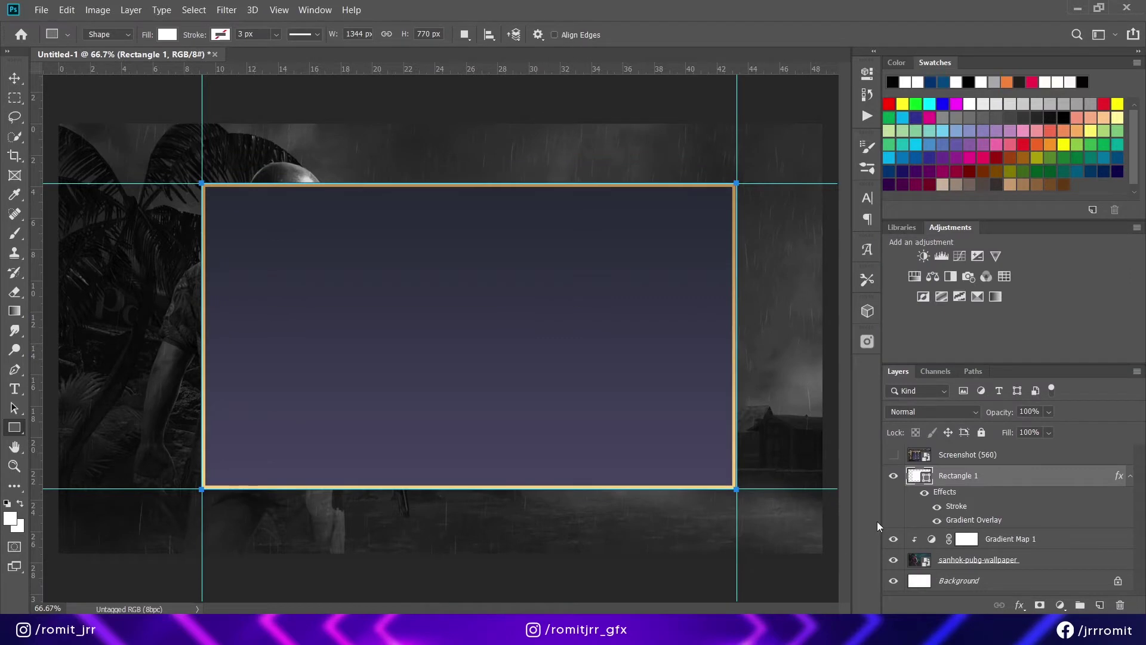
Show the screenshot, move the rectangle above it, and set the stroke's right stop to cb865e.
{"action": "left_click", "coordinate": [894, 455]}
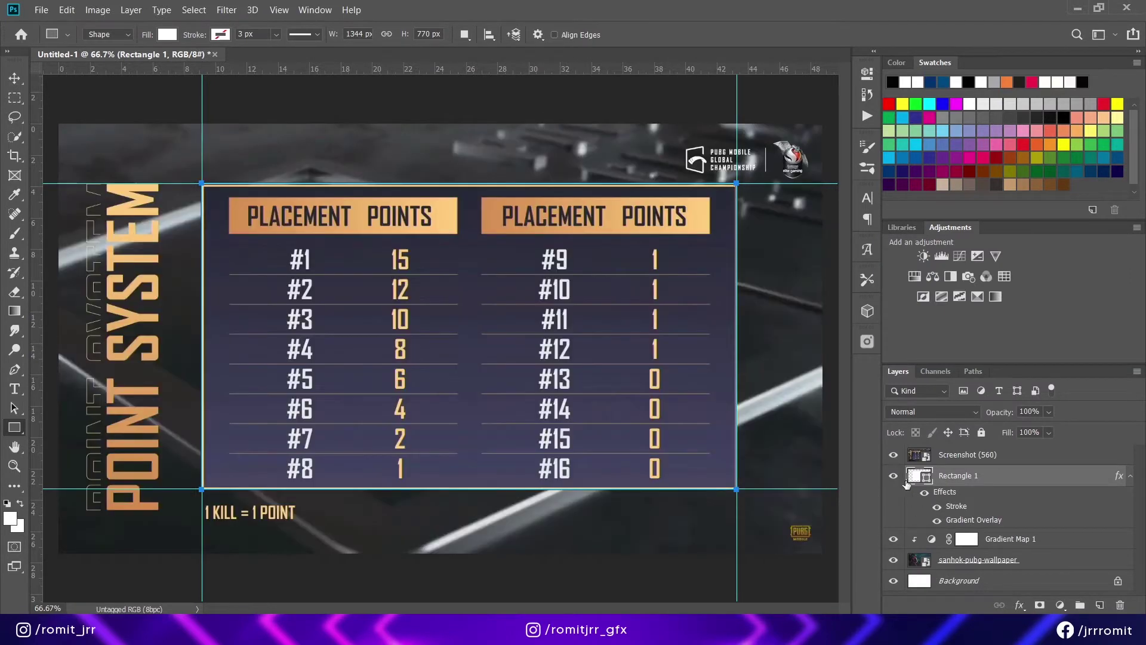
{"action": "left_click_drag", "start_coordinate": [945, 491], "coordinate": [947, 449]}
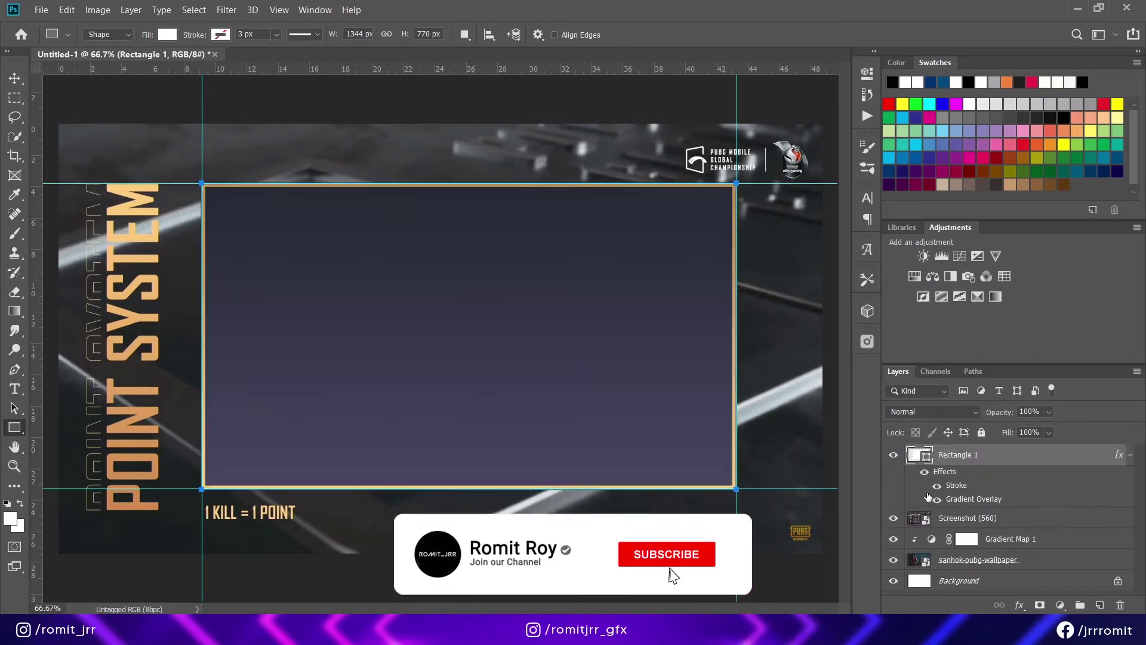
{"action": "double_click", "coordinate": [956, 485]}
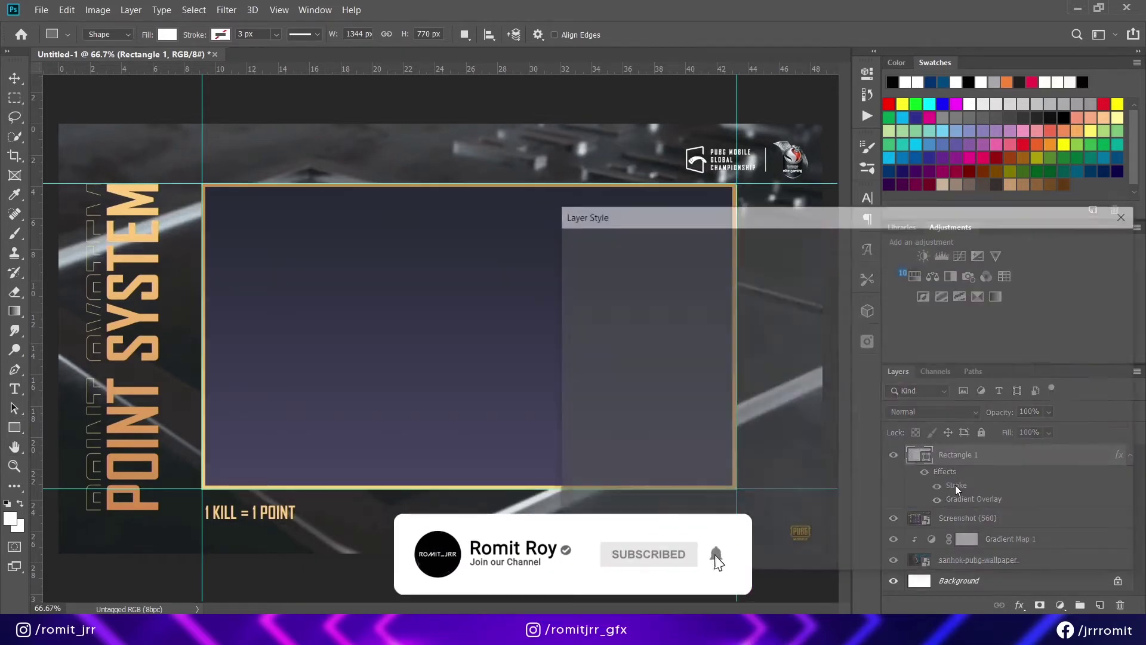
{"action": "left_click", "coordinate": [839, 382]}
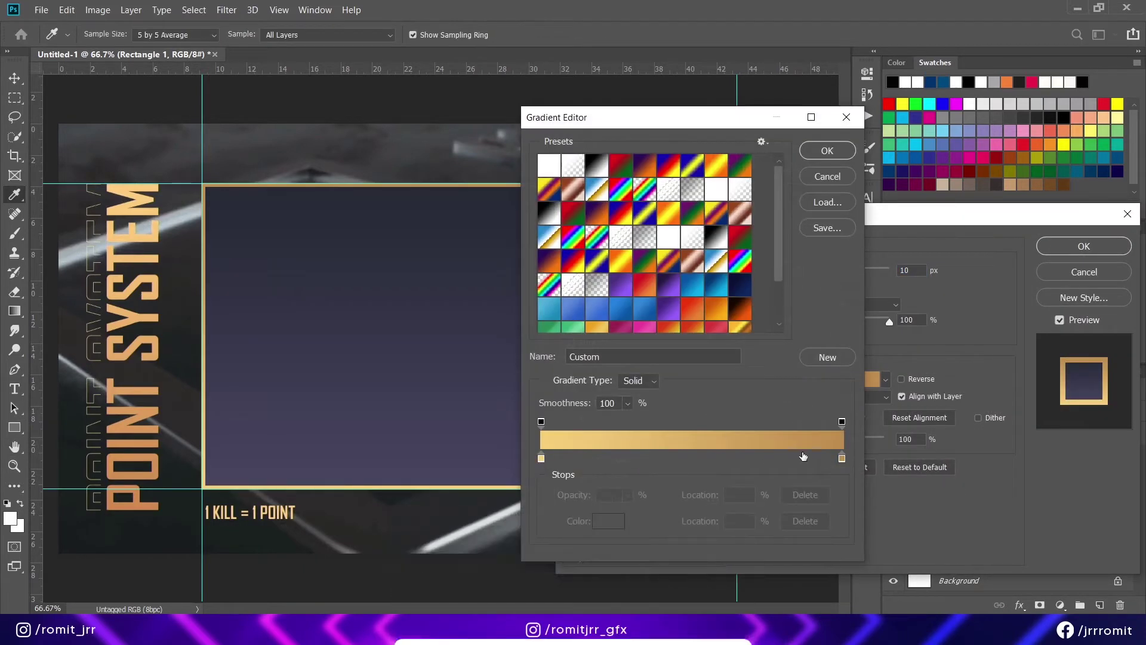
{"action": "double_click", "coordinate": [842, 458]}
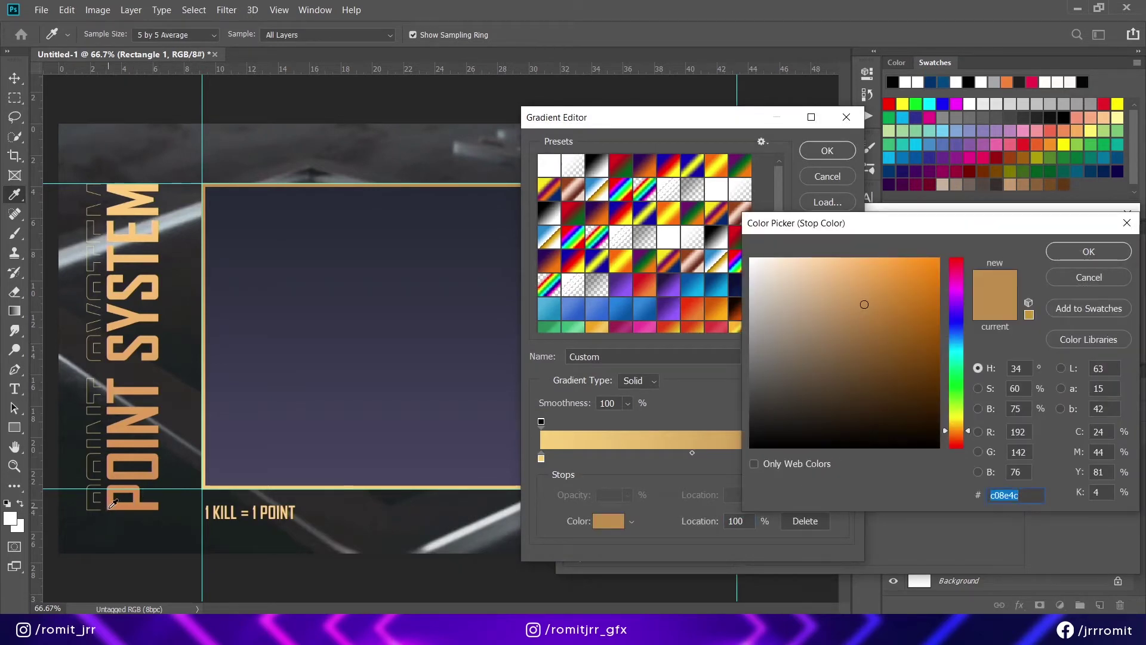
{"action": "type", "text": "cb865e"}
{"action": "left_click", "coordinate": [1089, 252]}
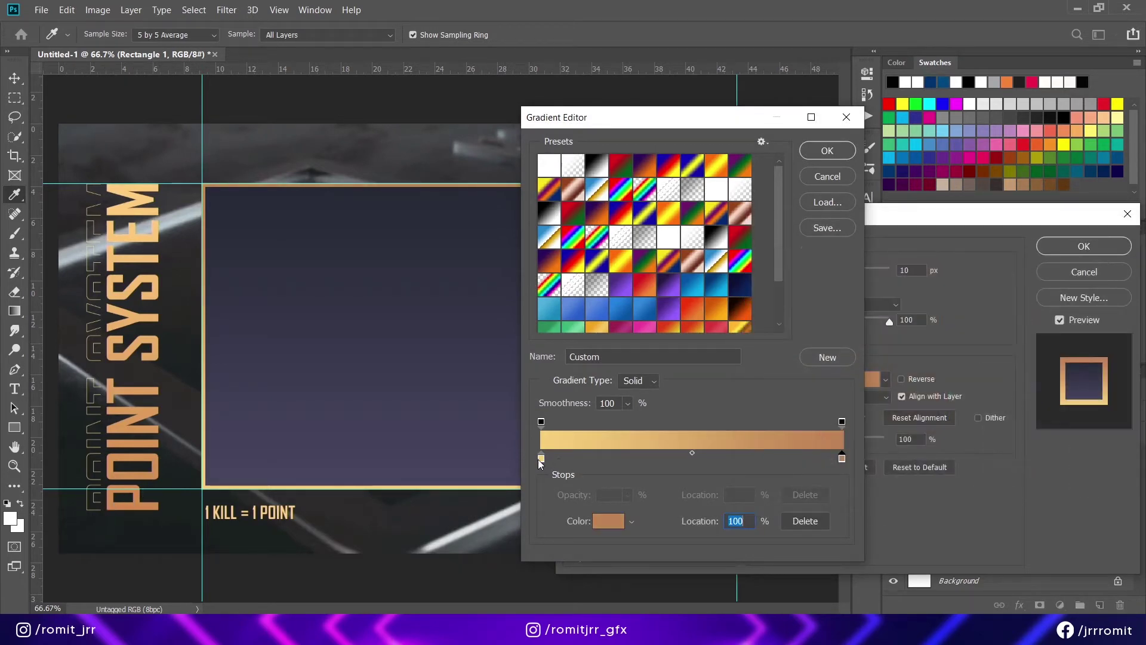
Set the stroke's left stop to f4c67b and reduce the stroke size to 3 px.
{"action": "double_click", "coordinate": [541, 458]}
{"action": "type", "text": "f4c67b"}
{"action": "key", "text": "Return"}
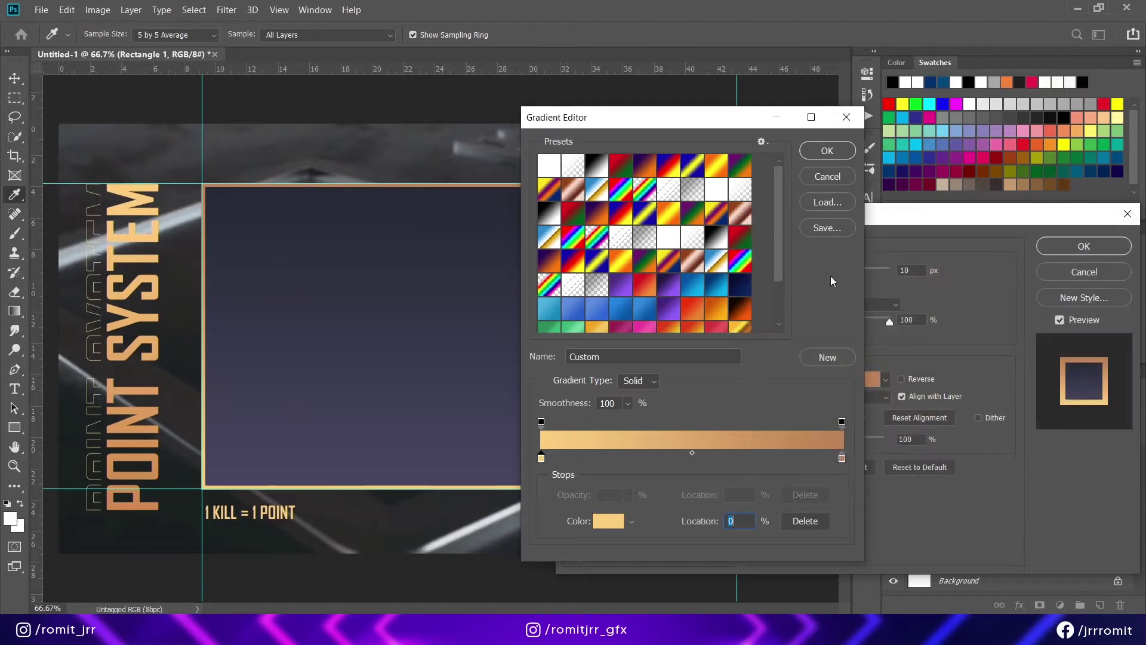
{"action": "left_click", "coordinate": [827, 150]}
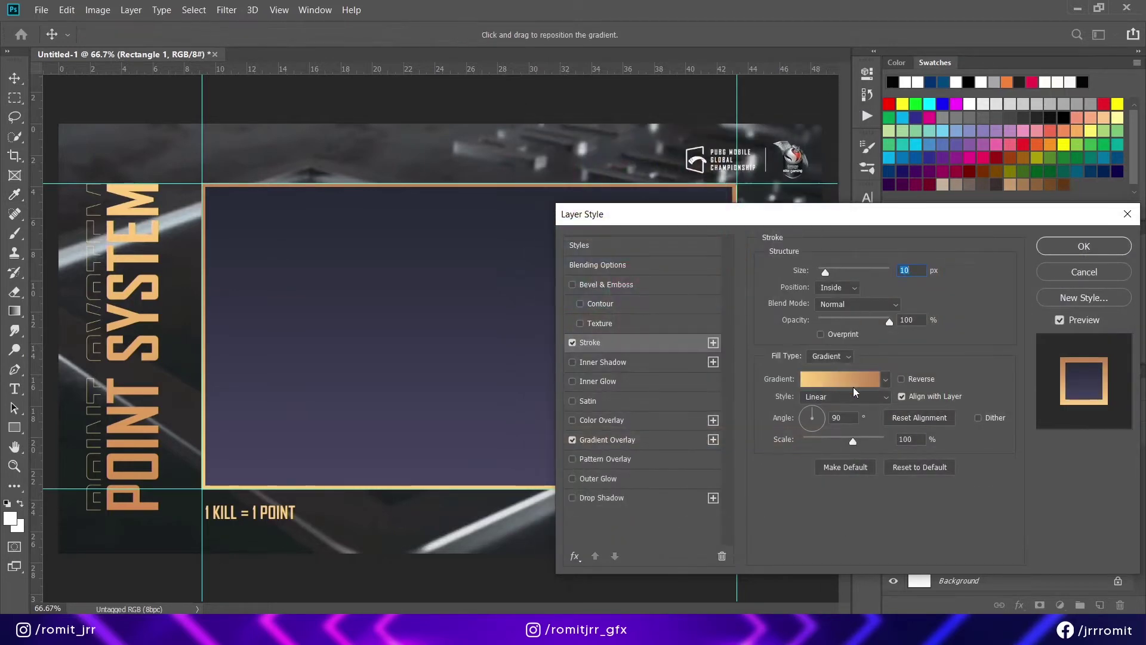
{"action": "type", "text": "3"}
{"action": "key", "text": "Return"}
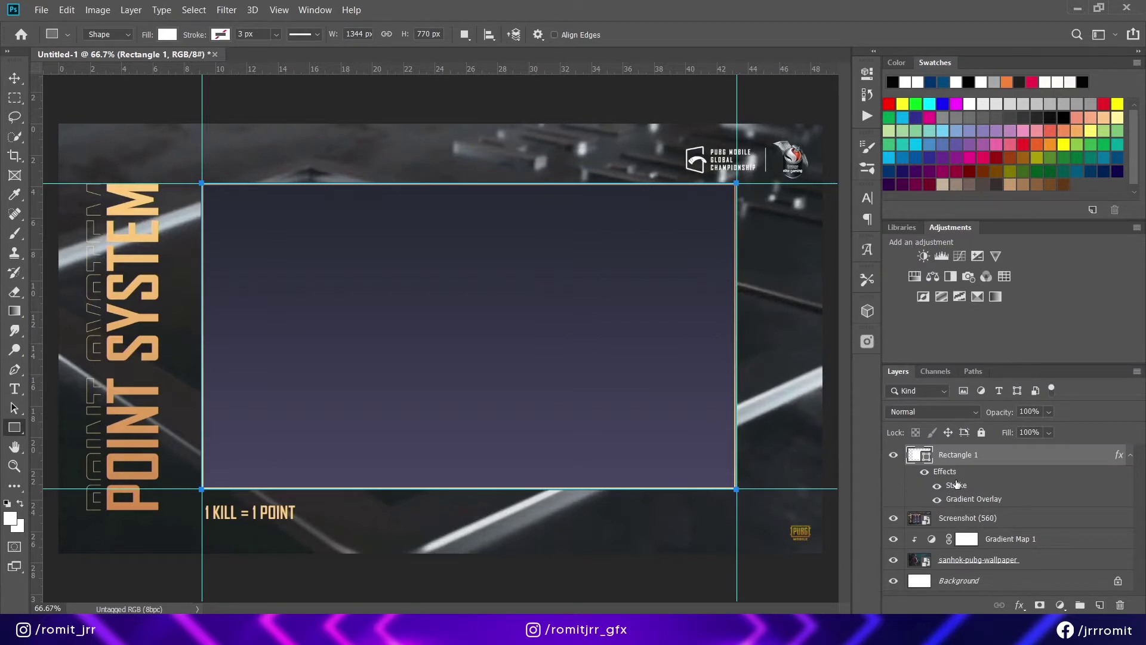
Set the border stroke gradient angle to 0° after comparing the panel with the reference.
{"action": "double_click", "coordinate": [957, 485]}
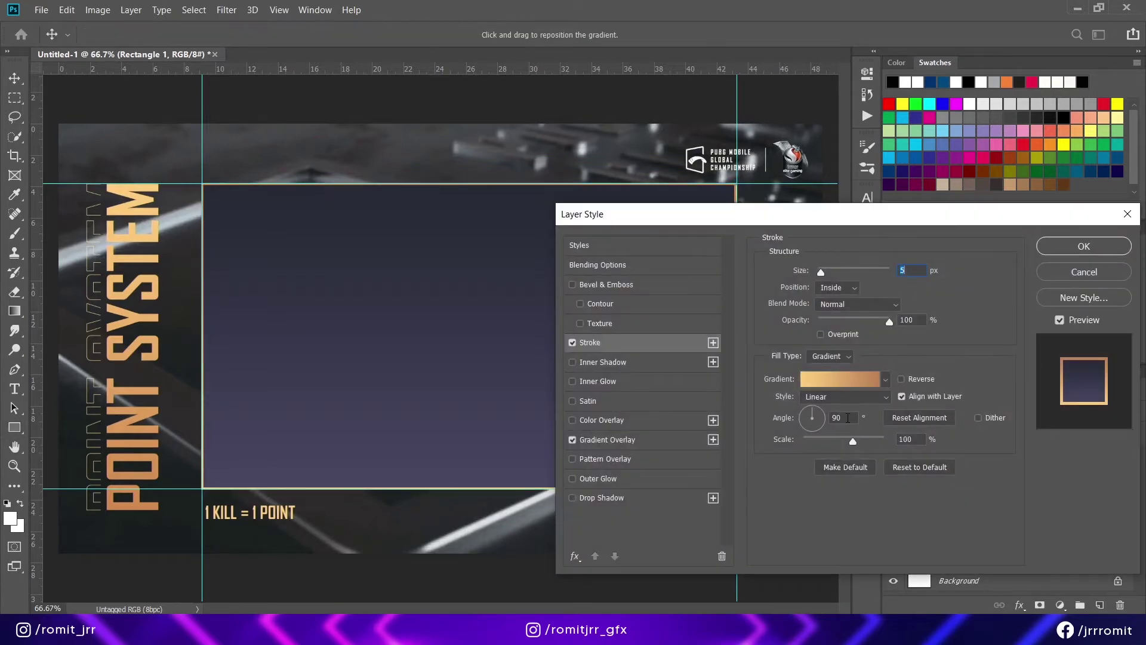
{"action": "left_click", "coordinate": [1082, 248]}
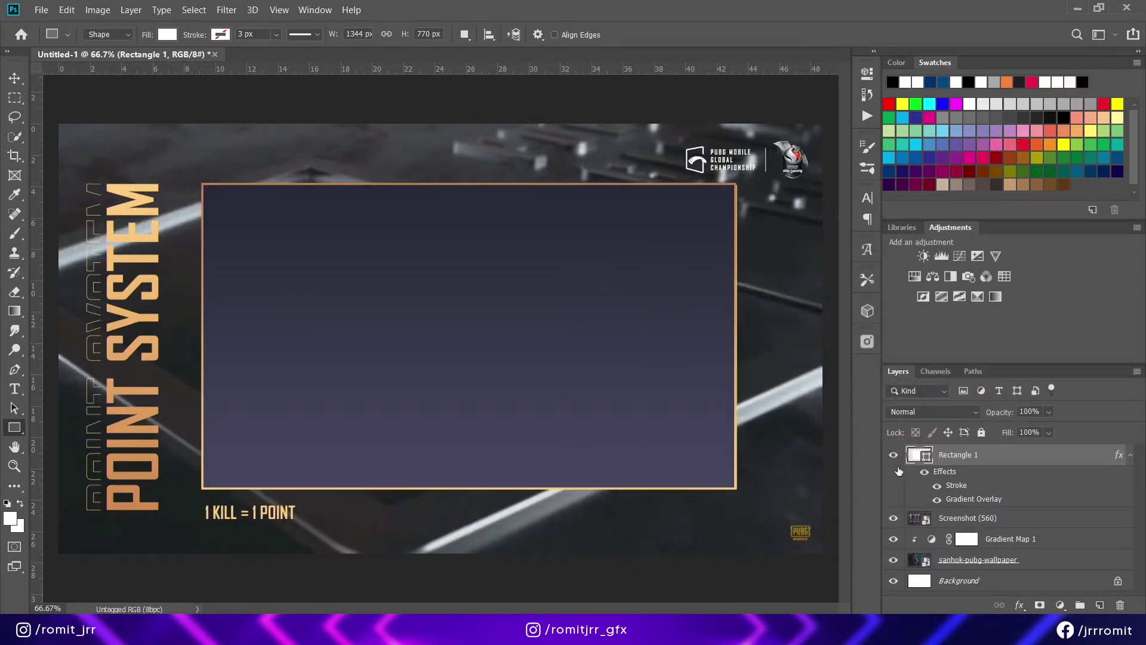
{"action": "left_click", "coordinate": [892, 456]}
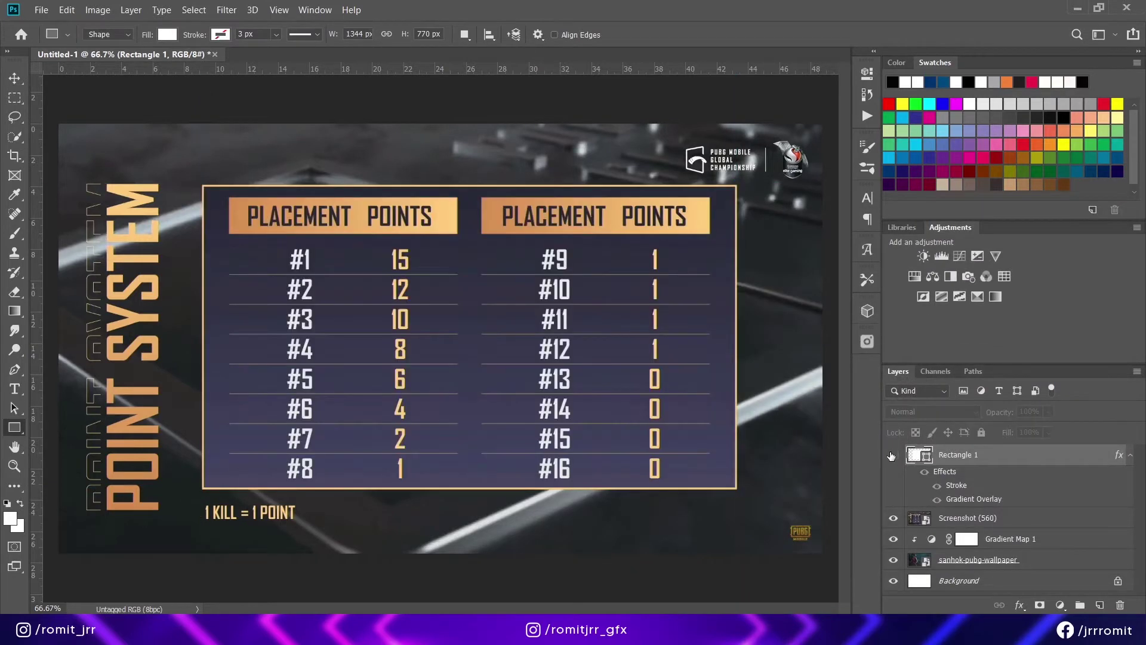
{"action": "left_click", "coordinate": [894, 455]}
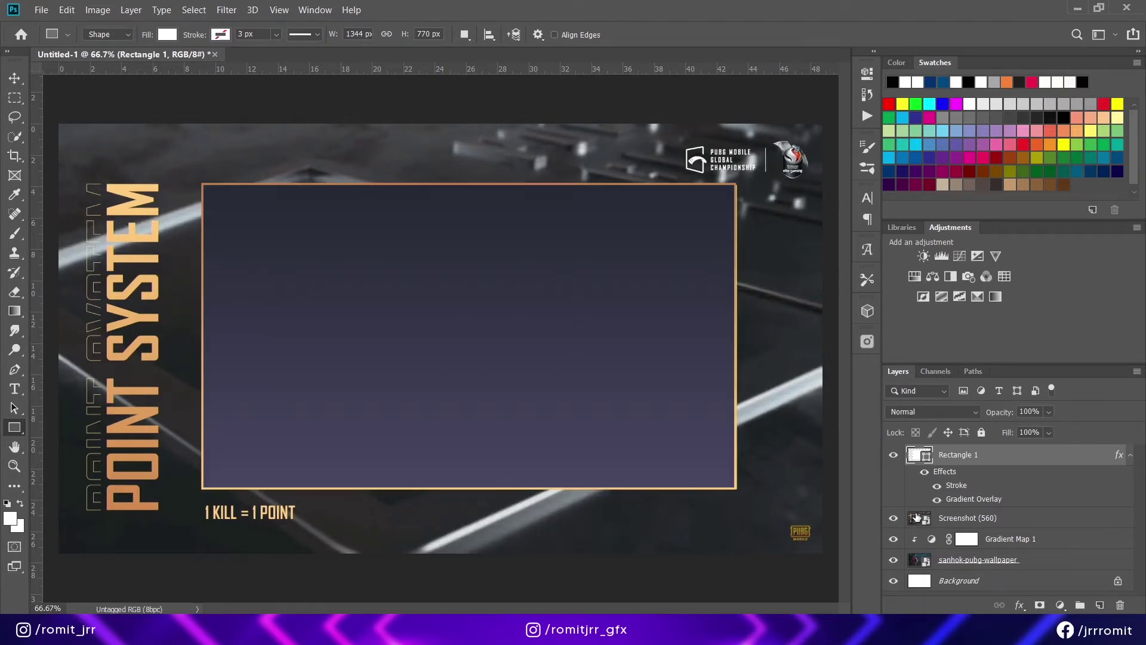
{"action": "double_click", "coordinate": [957, 486]}
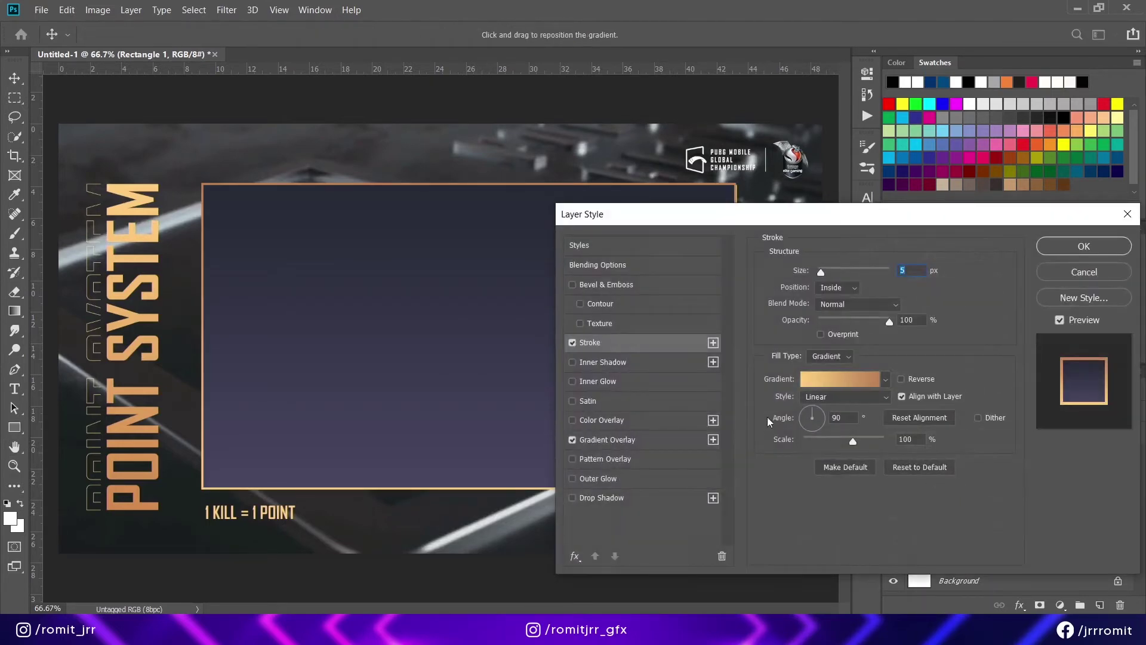
{"action": "double_click", "coordinate": [845, 417]}
{"action": "type", "text": "0"}
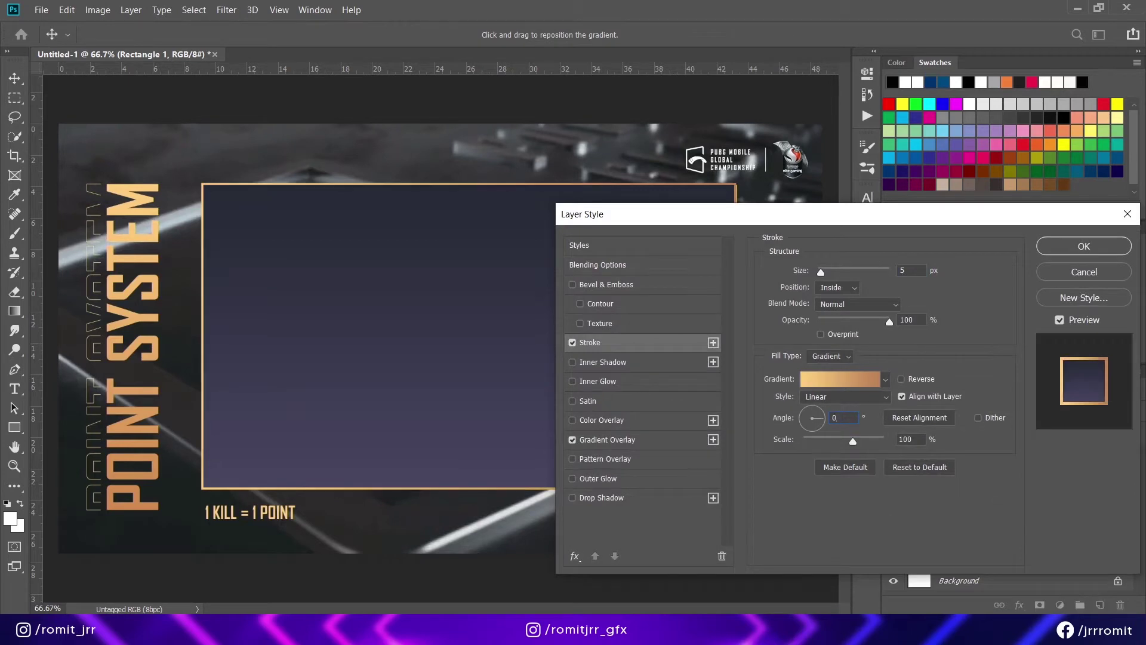
{"action": "left_click", "coordinate": [1093, 241]}
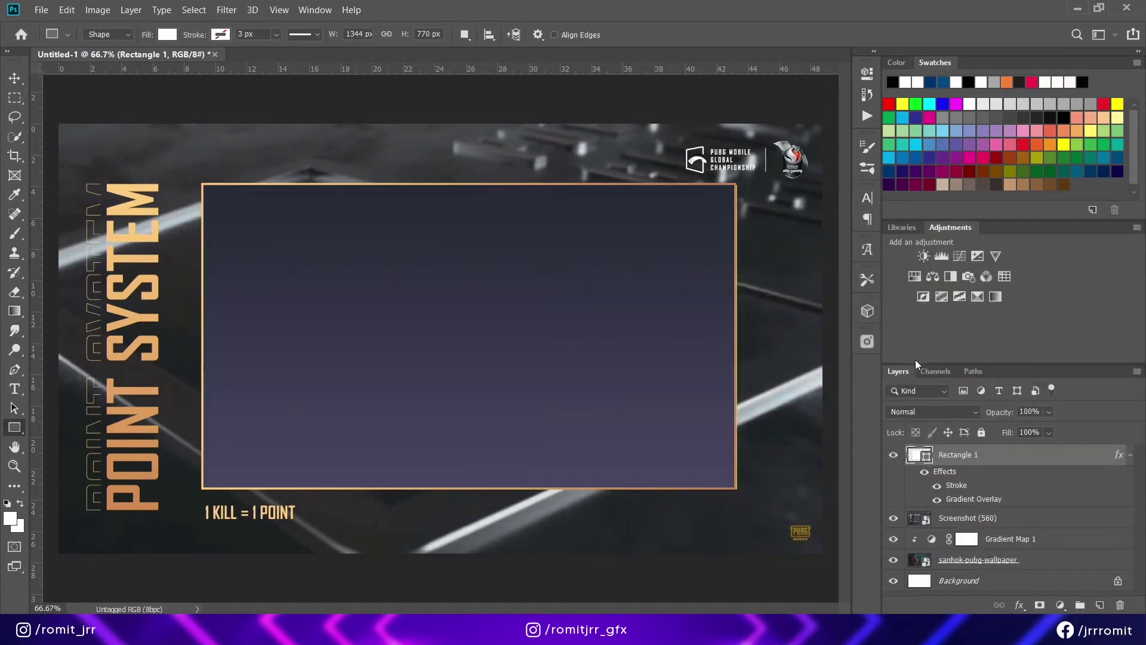
Move Rectangle 1 below Screenshot (560) after rechecking against the reference.
{"action": "left_click", "coordinate": [894, 455]}
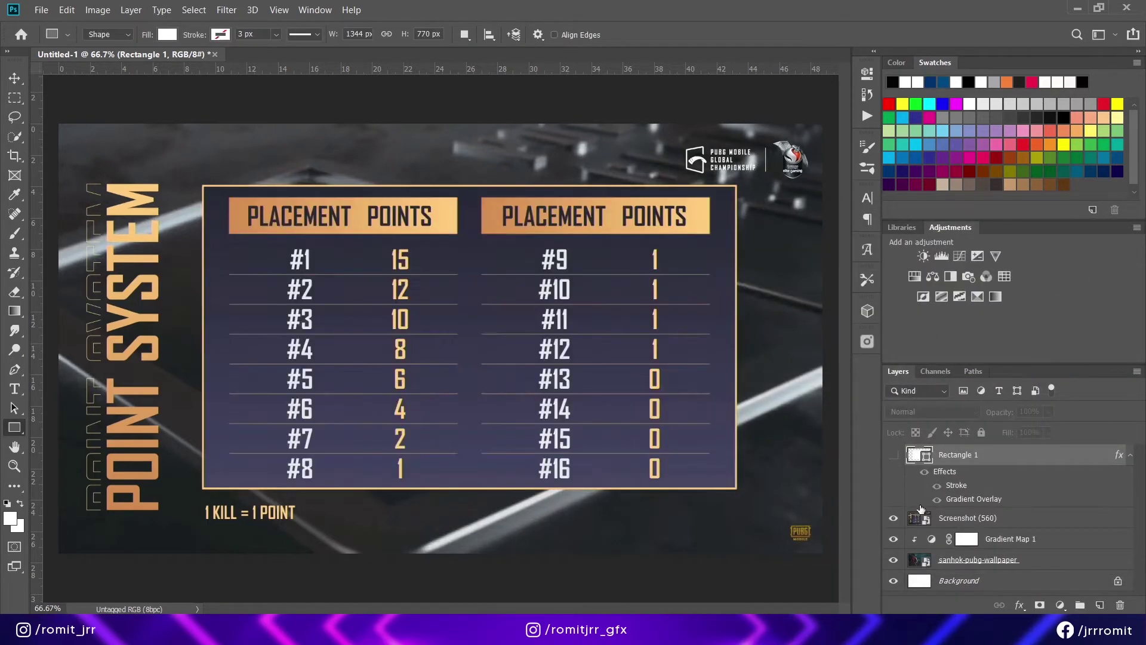
{"action": "left_click", "coordinate": [963, 519]}
{"action": "left_click", "coordinate": [894, 455]}
{"action": "left_click_drag", "start_coordinate": [958, 455], "coordinate": [980, 529]}
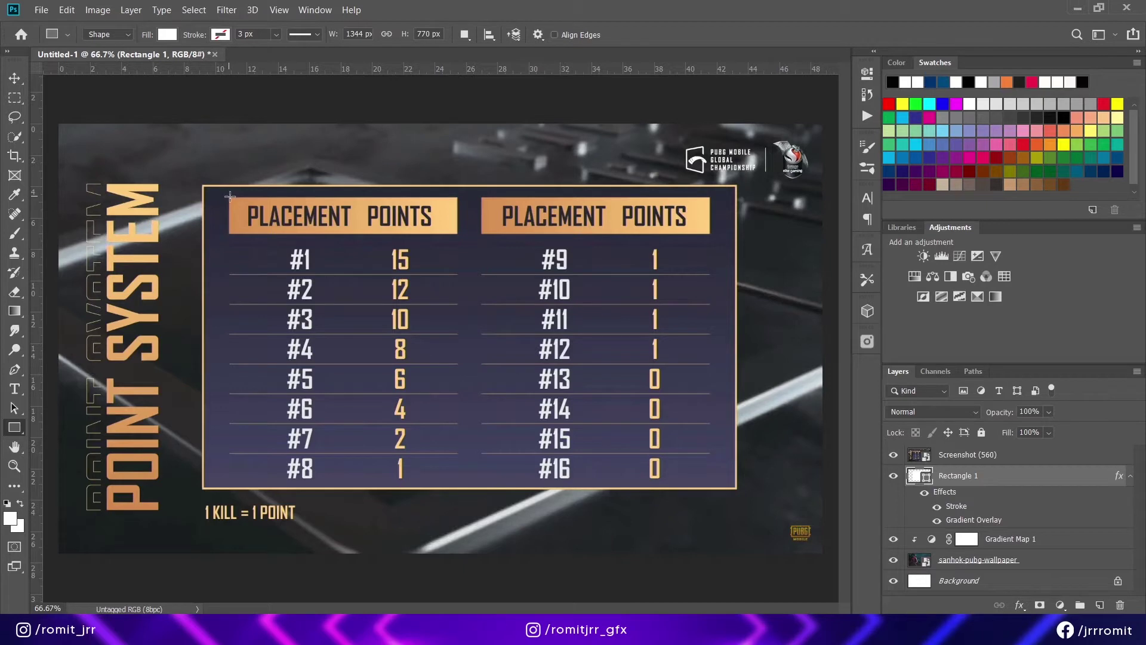
Draw a header bar at the panel's top-left and give it a Gradient Overlay style.
{"action": "left_click_drag", "start_coordinate": [229, 196], "coordinate": [459, 235]}
{"action": "left_click", "coordinate": [824, 64]}
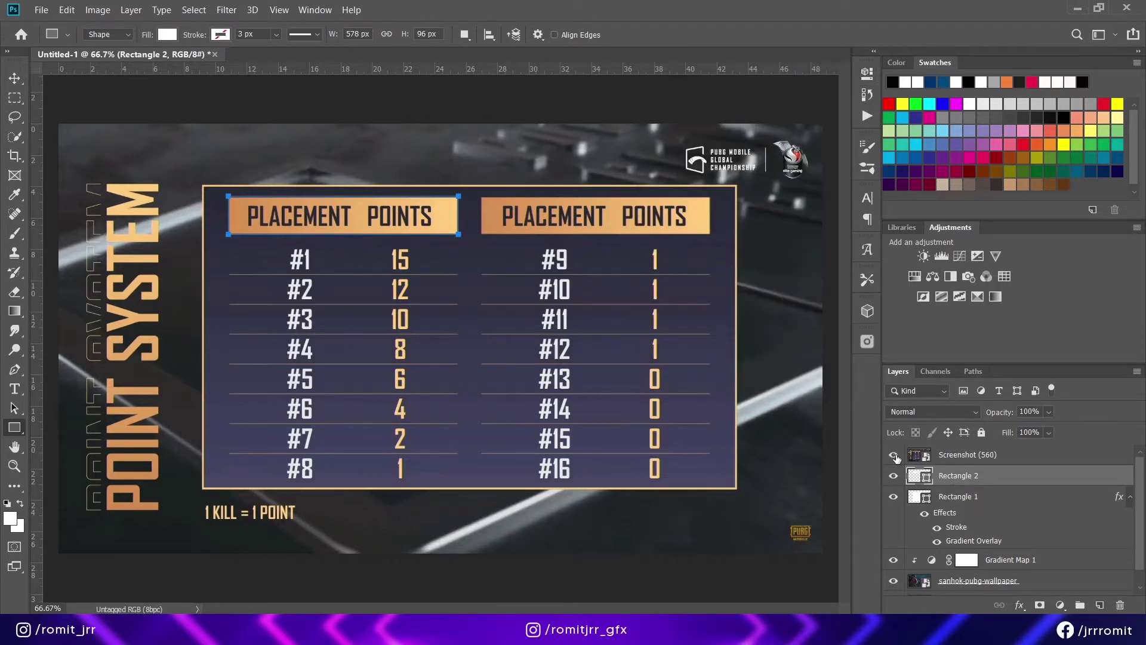
{"action": "left_click", "coordinate": [894, 454]}
{"action": "right_click", "coordinate": [958, 478]}
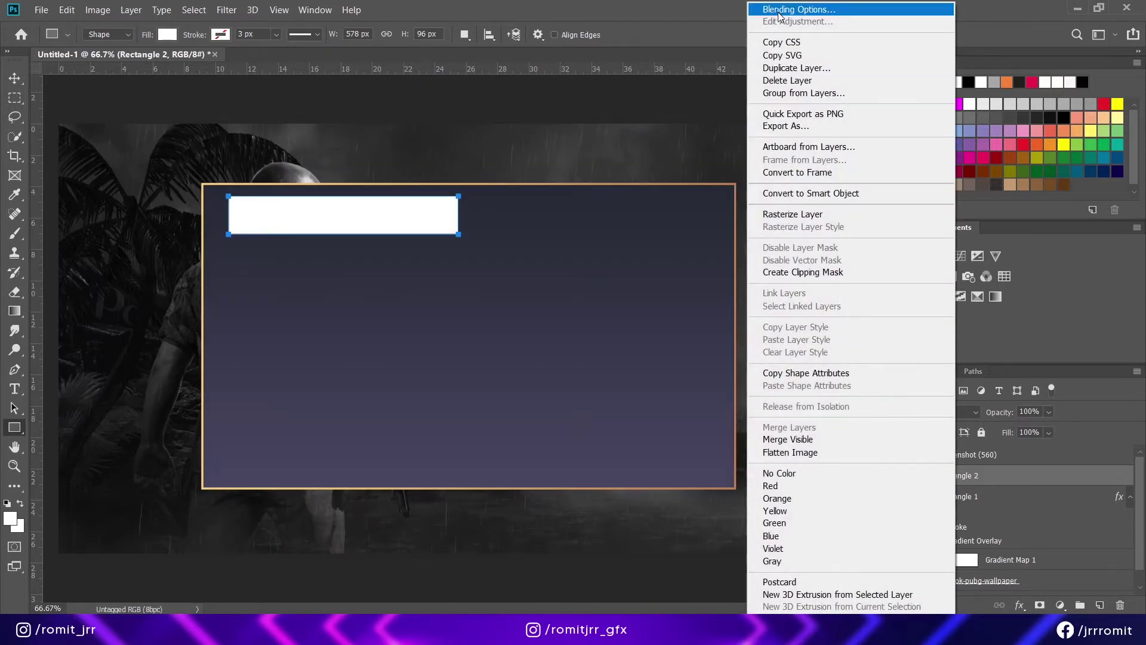
{"action": "left_click", "coordinate": [799, 9]}
{"action": "left_click", "coordinate": [596, 421]}
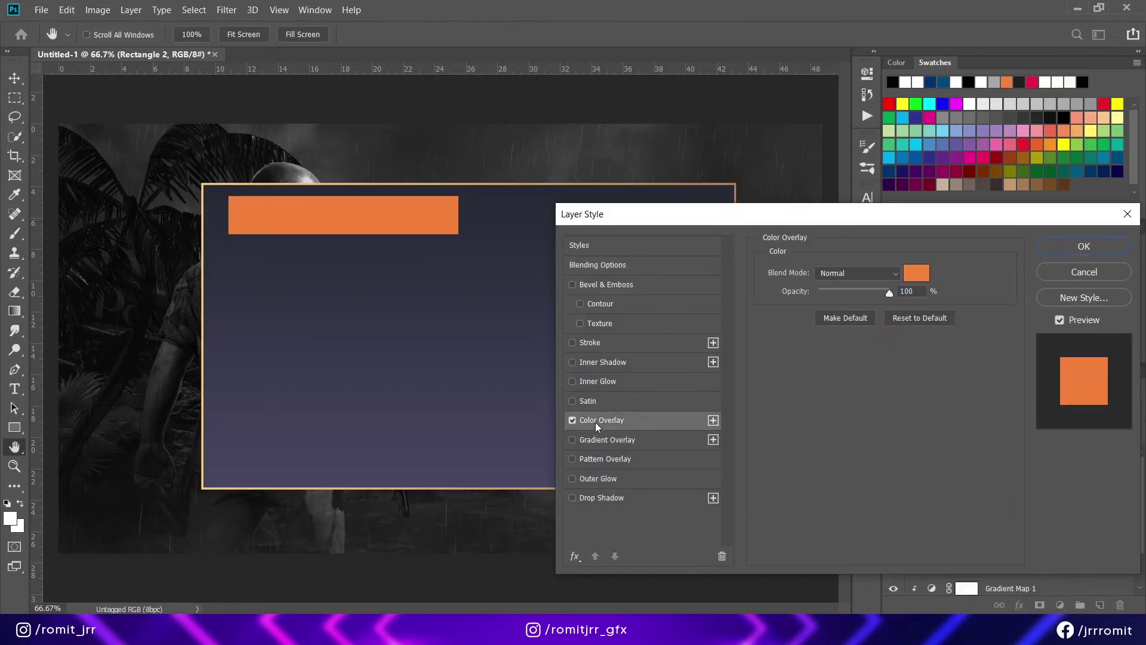
{"action": "left_click", "coordinate": [574, 420]}
{"action": "left_click", "coordinate": [590, 439]}
Fill the header bar with the copper-gold gradient preset at a 180° angle.
{"action": "left_click", "coordinate": [859, 310]}
{"action": "scroll", "coordinate": [667, 315], "scroll_direction": "down", "scroll_amount": 3}
{"action": "scroll", "coordinate": [668, 315], "scroll_direction": "down", "scroll_amount": 2}
{"action": "left_click", "coordinate": [647, 329]}
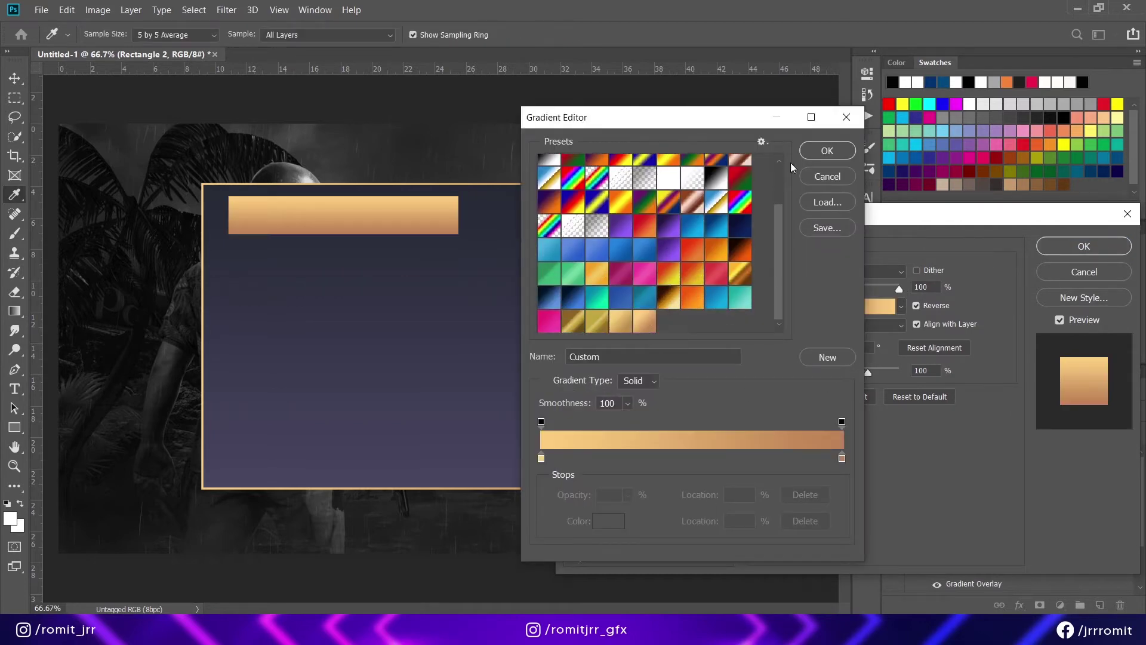
{"action": "left_click", "coordinate": [848, 151]}
{"action": "double_click", "coordinate": [869, 346]}
{"action": "type", "text": "0"}
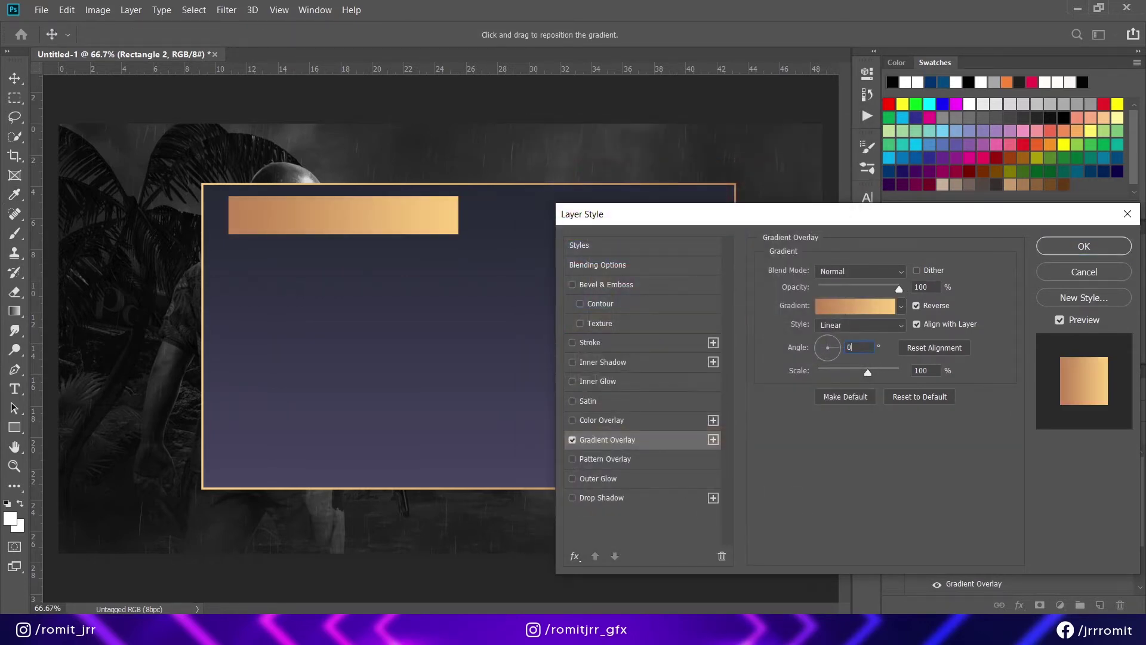
{"action": "type", "text": "180"}
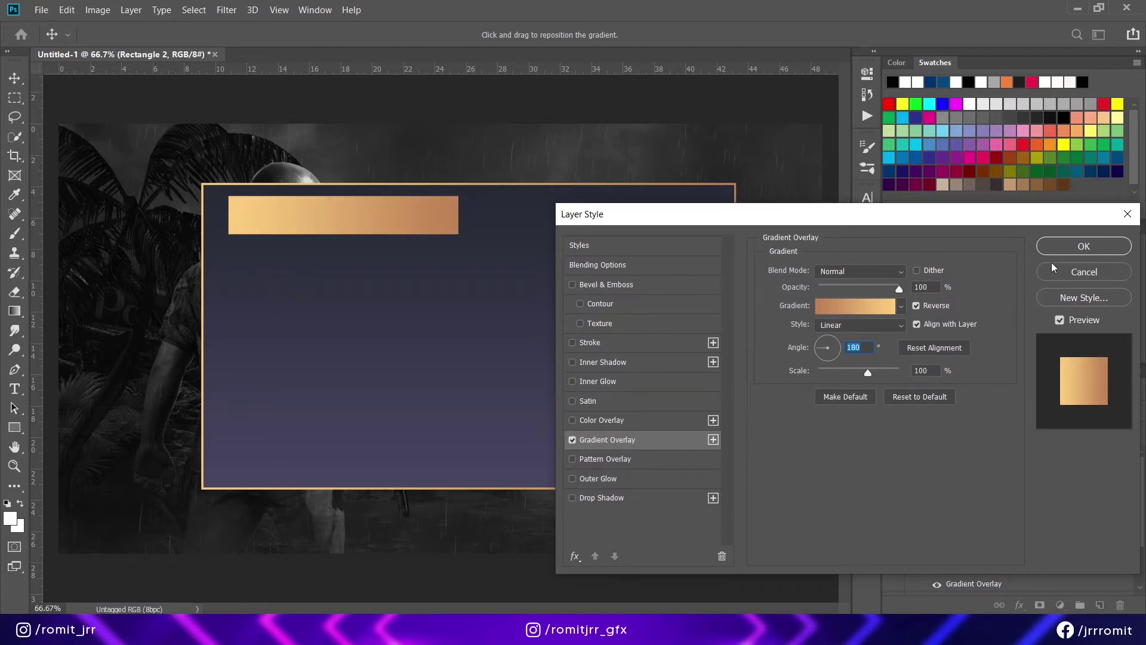
{"action": "left_click", "coordinate": [1084, 246]}
Change the header bar's gradient angle to 0° for a horizontal copper-to-gold run.
{"action": "left_click", "coordinate": [894, 455]}
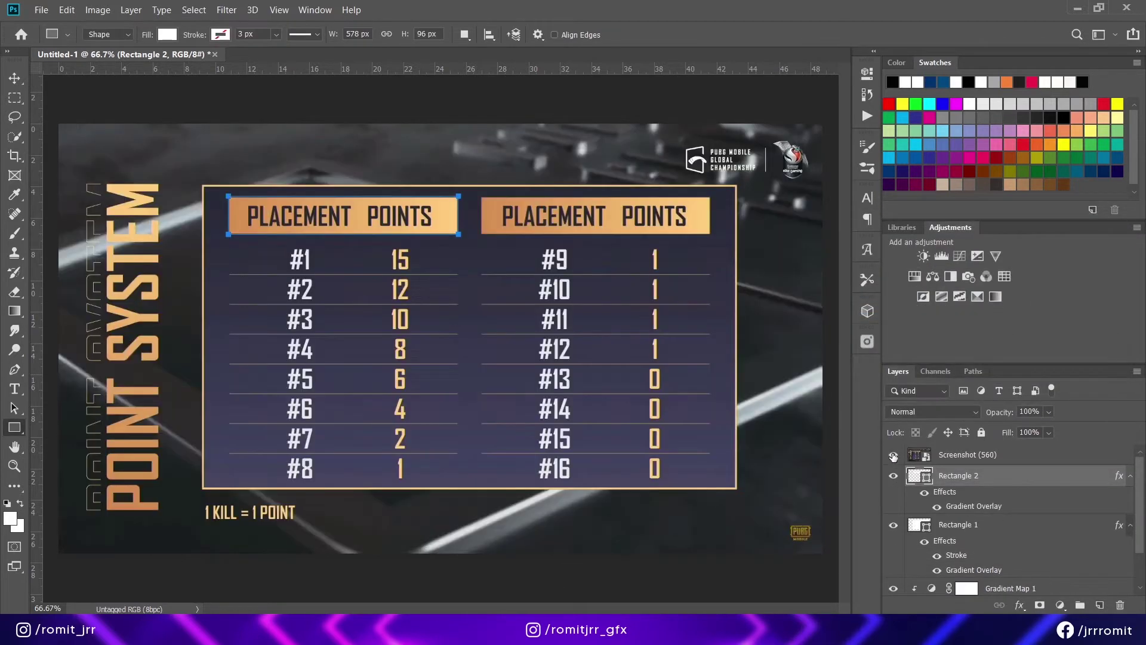
{"action": "double_click", "coordinate": [974, 506]}
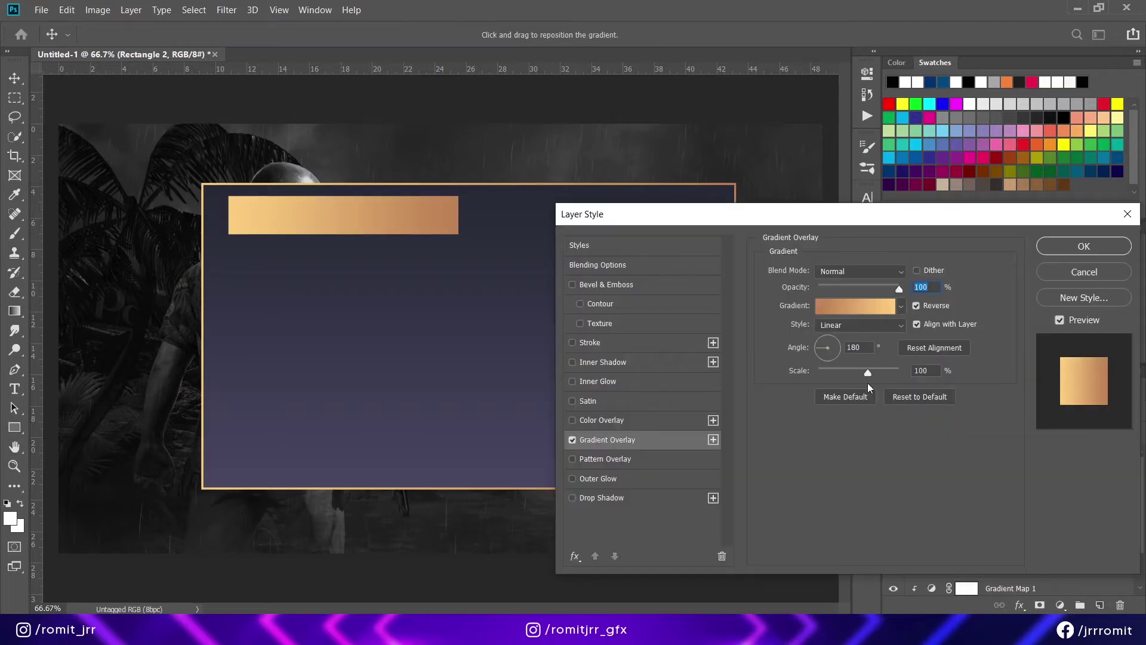
{"action": "key", "text": "Tab"}
{"action": "type", "text": "0"}
{"action": "left_click", "coordinate": [1084, 246]}
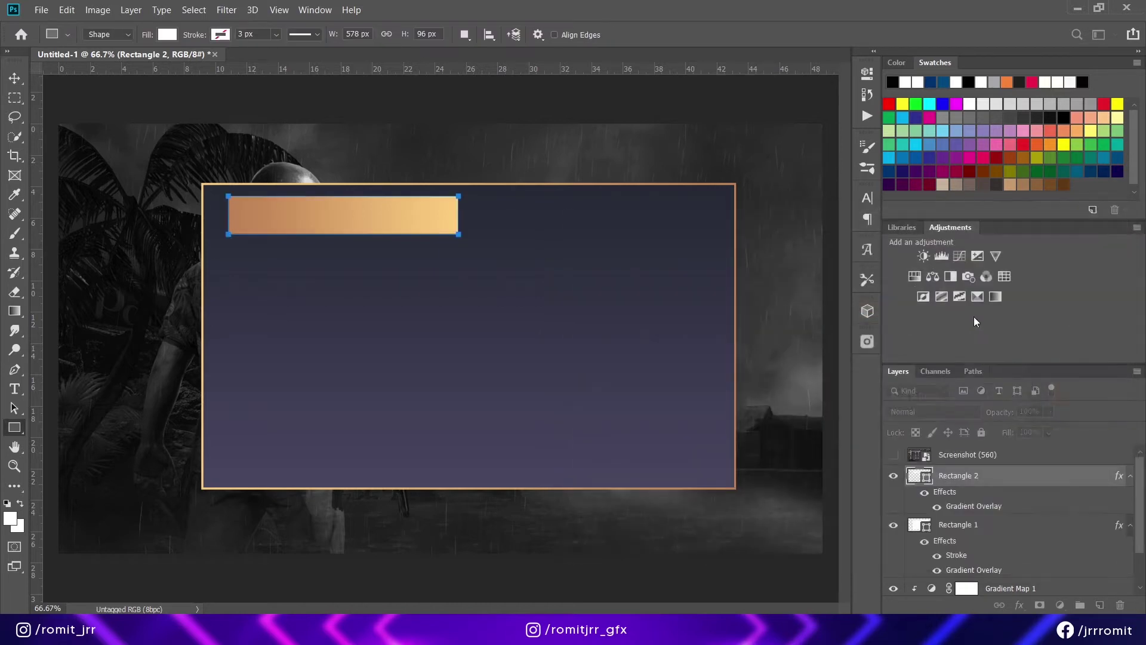
Add vertical guides at the reference header's left edge and near the table's right side.
{"action": "left_click", "coordinate": [893, 475]}
{"action": "left_click", "coordinate": [894, 455]}
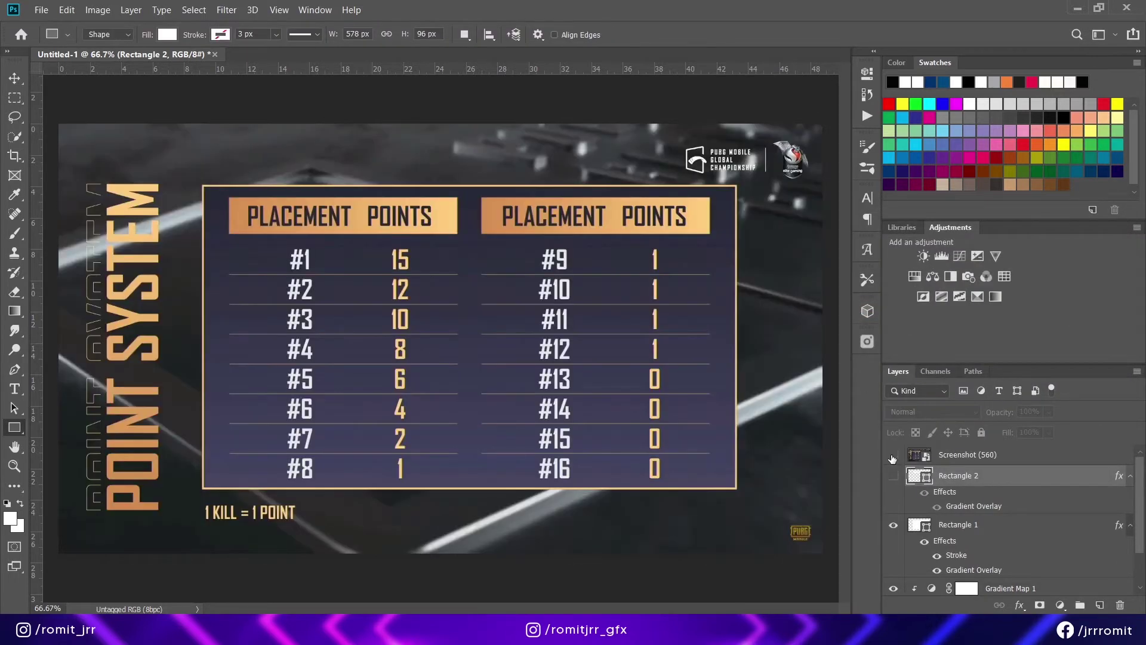
{"action": "left_click", "coordinate": [893, 455]}
{"action": "left_click", "coordinate": [893, 476]}
{"action": "left_click", "coordinate": [894, 475]}
{"action": "left_click", "coordinate": [893, 455]}
{"action": "left_click_drag", "start_coordinate": [31, 321], "coordinate": [228, 318]}
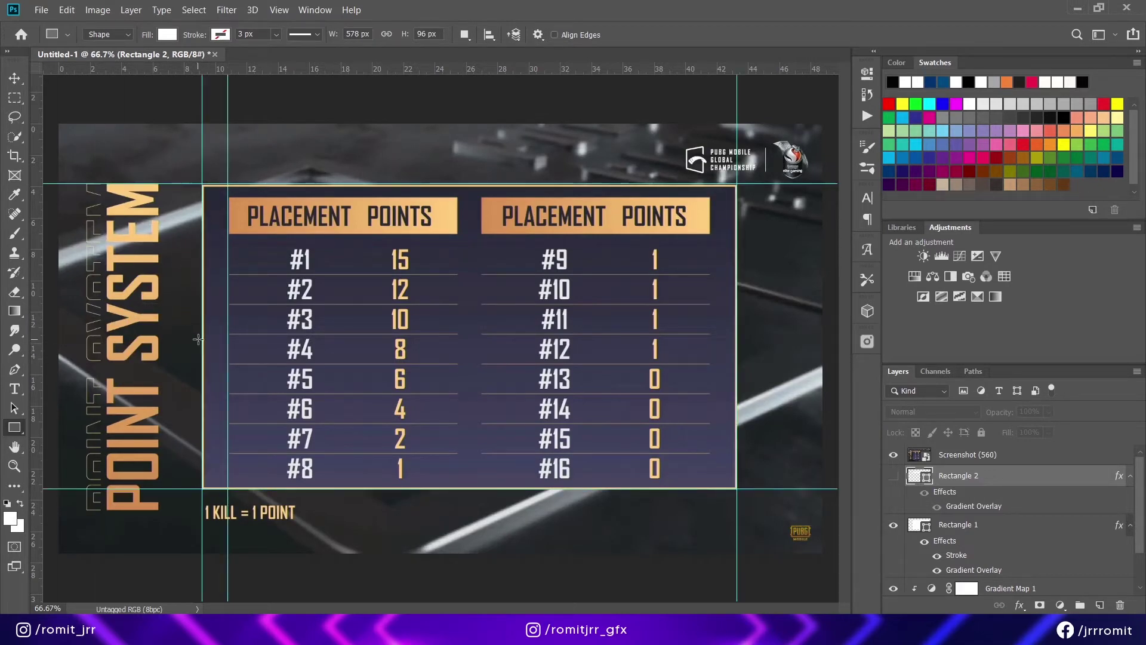
{"action": "left_click_drag", "start_coordinate": [37, 335], "coordinate": [710, 322]}
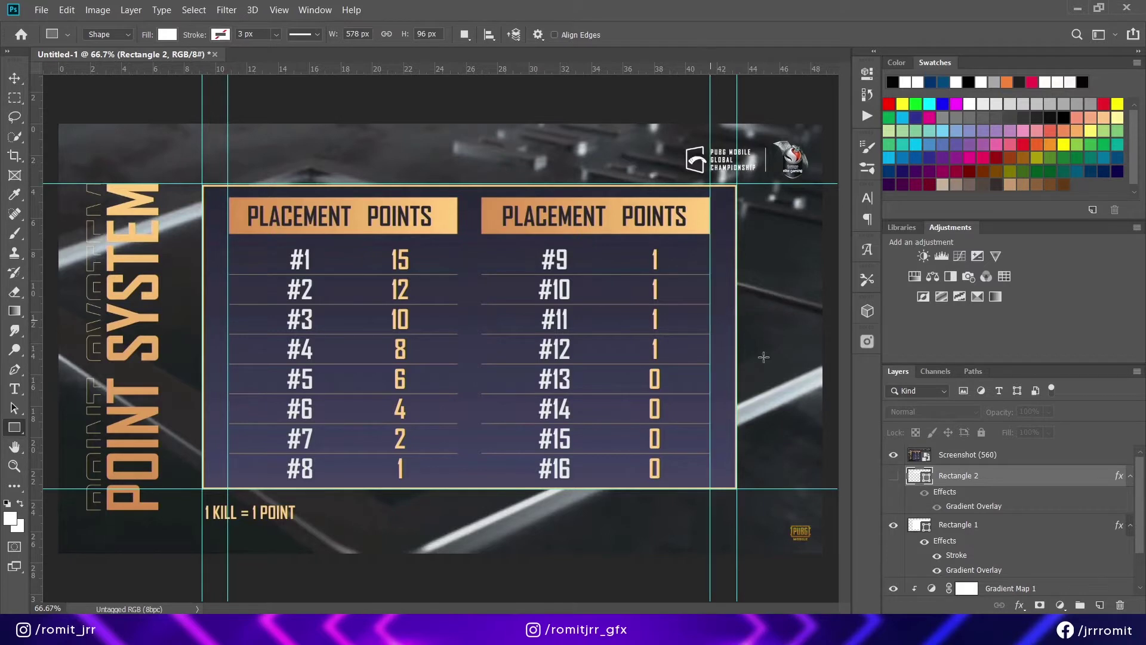
Add a vertical guide at the gold bar's right edge, hide the reference, and reselect the header bar.
{"action": "left_click", "coordinate": [959, 463]}
{"action": "left_click", "coordinate": [894, 455]}
{"action": "left_click", "coordinate": [894, 475]}
{"action": "left_click_drag", "start_coordinate": [34, 338], "coordinate": [459, 298]}
{"action": "key", "text": "alt+bracketleft"}
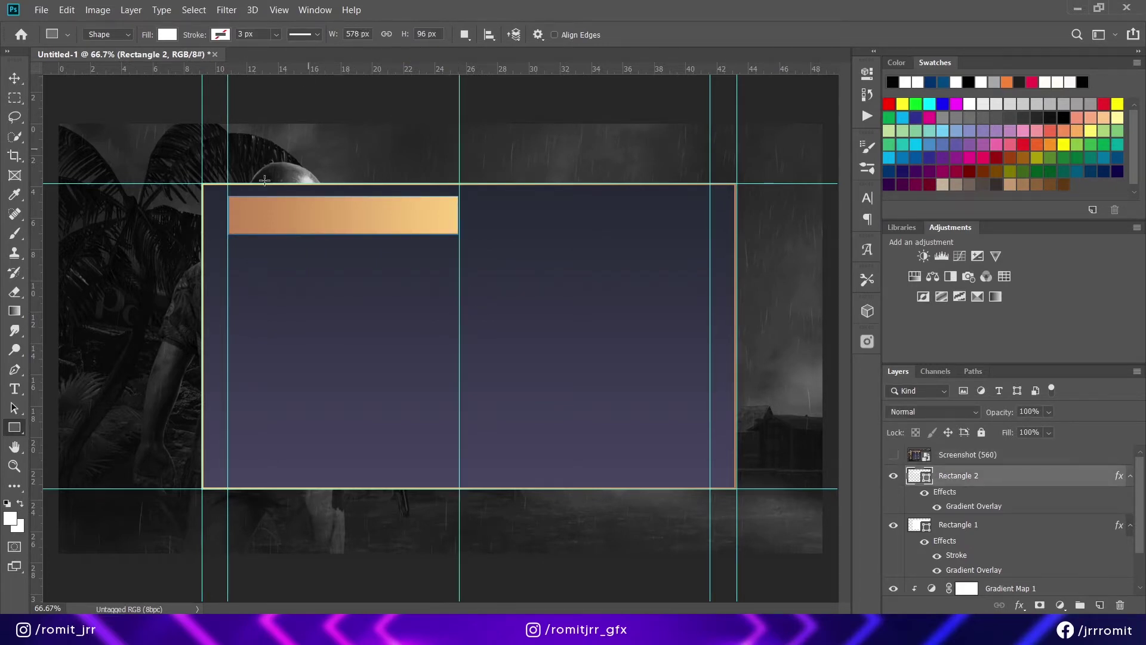
{"action": "right_click", "coordinate": [14, 428]}
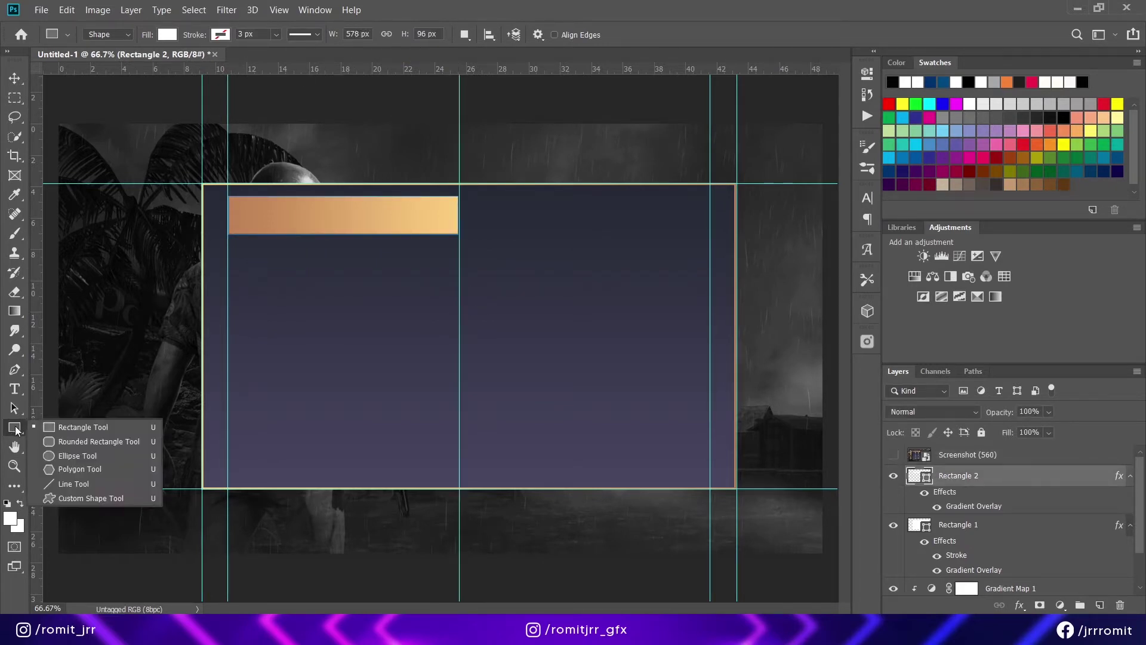
Draw a 2 px high horizontal divider line under the first header bar.
{"action": "left_click", "coordinate": [57, 487]}
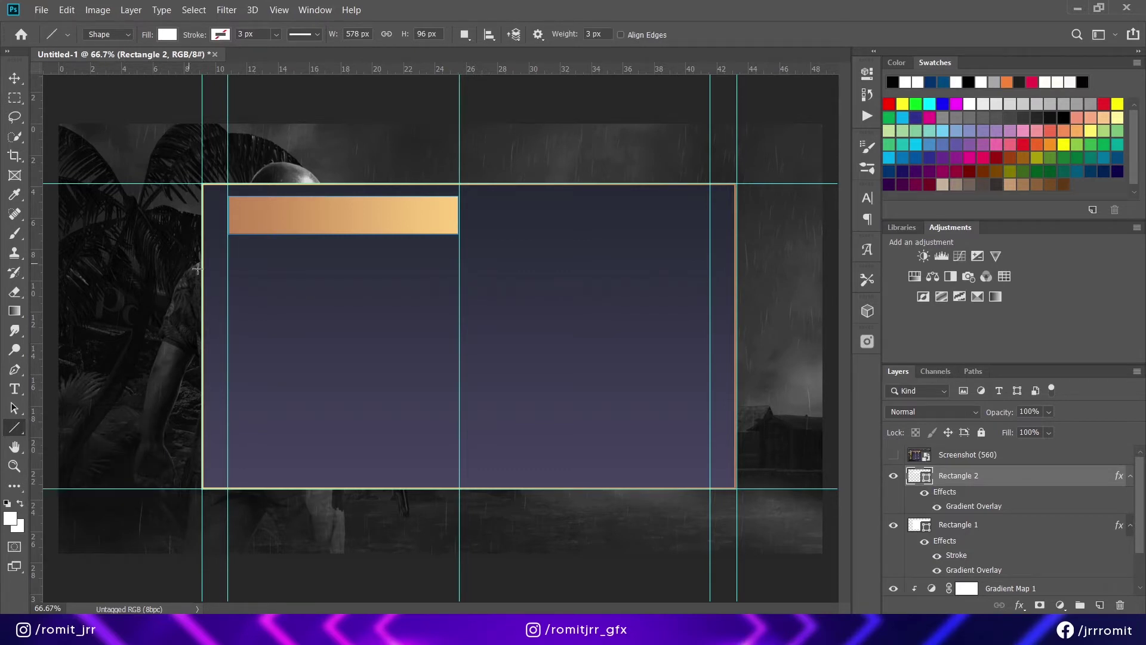
{"action": "left_click_drag", "start_coordinate": [228, 269], "coordinate": [460, 295]}
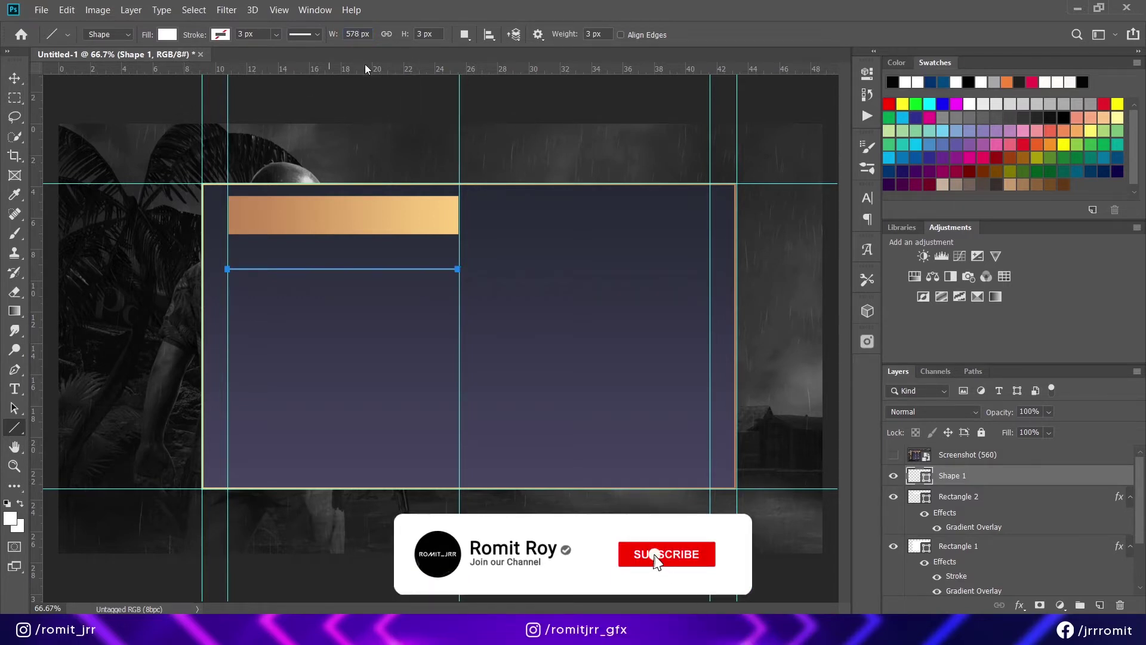
{"action": "double_click", "coordinate": [428, 34]}
{"action": "type", "text": "2"}
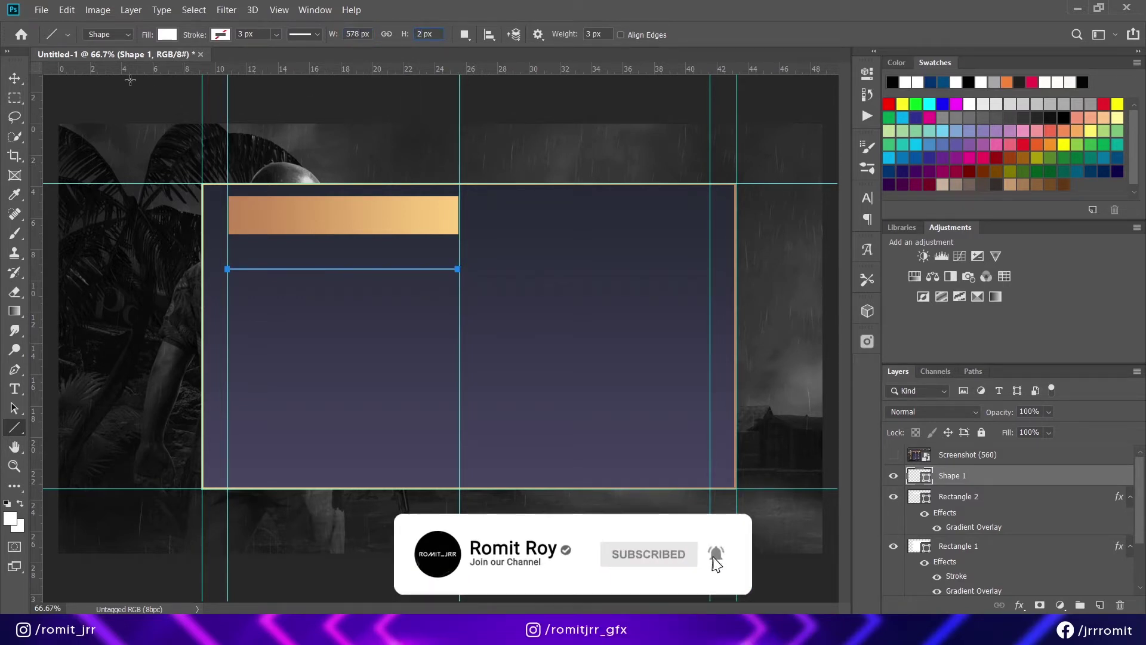
{"action": "key", "text": "Return"}
{"action": "key", "text": "v"}
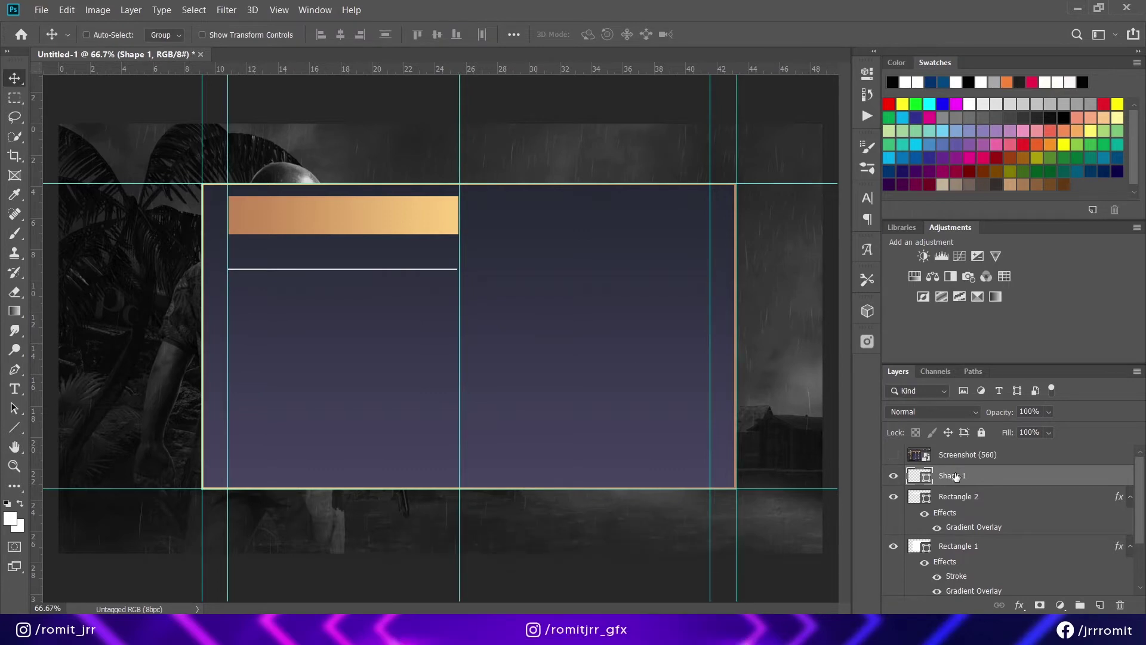
Give the divider line a gold Gradient Overlay and show the reference screenshot.
{"action": "right_click", "coordinate": [950, 474]}
{"action": "left_click", "coordinate": [776, 8]}
{"action": "left_click", "coordinate": [608, 439]}
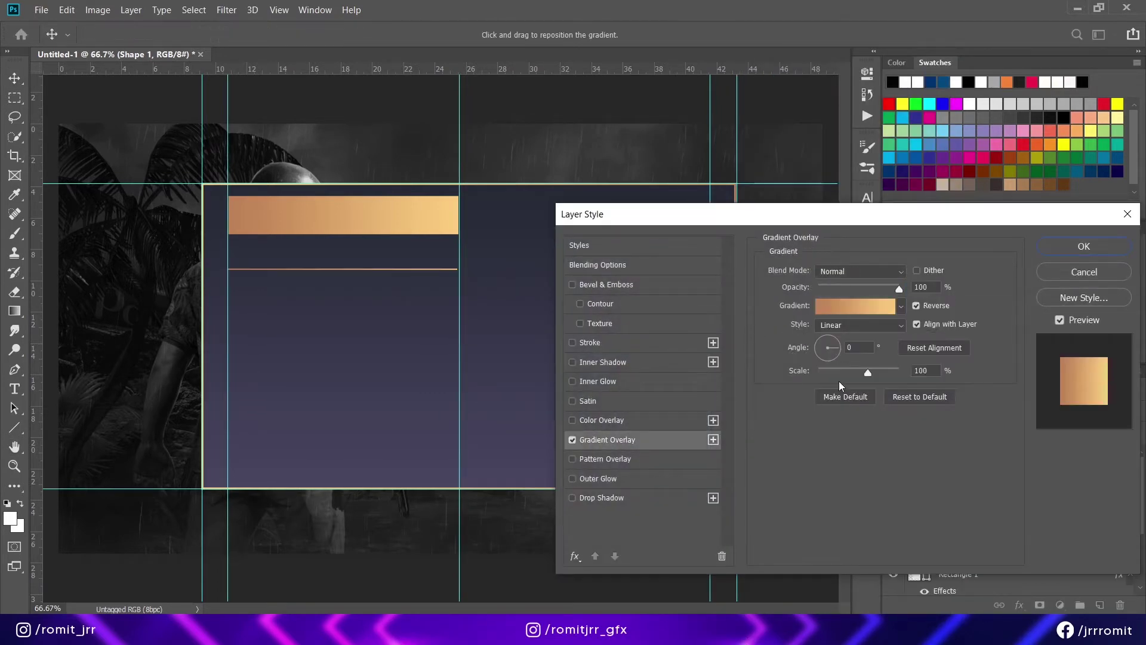
{"action": "left_click", "coordinate": [1103, 246]}
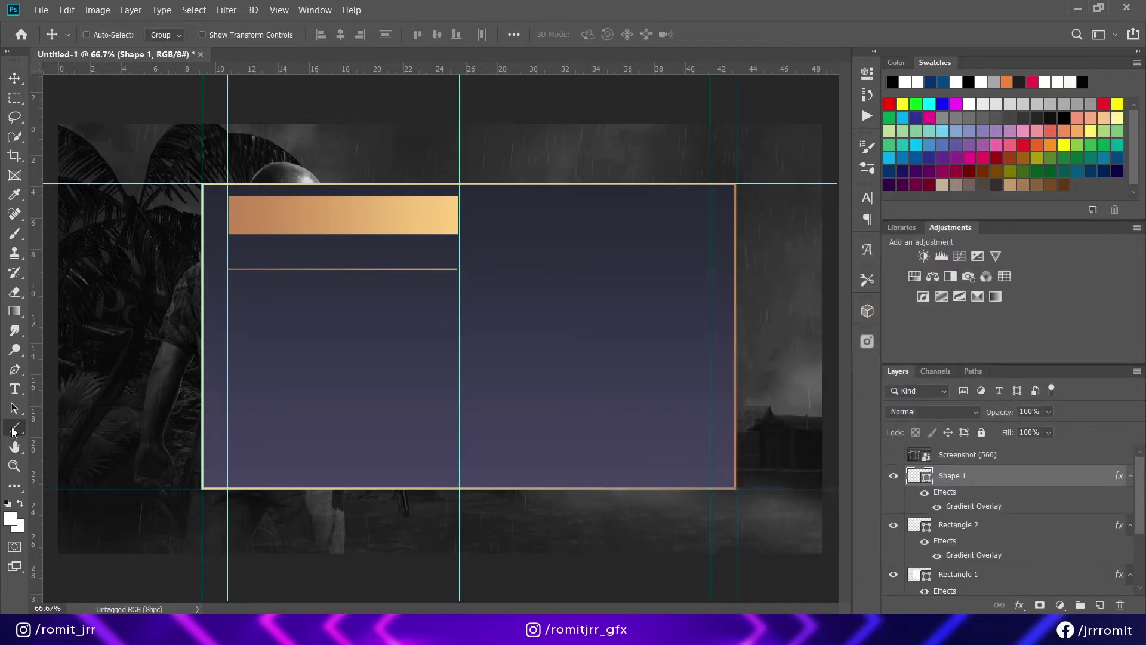
{"action": "left_click", "coordinate": [12, 429]}
{"action": "key", "text": "Return"}
{"action": "left_click", "coordinate": [10, 82]}
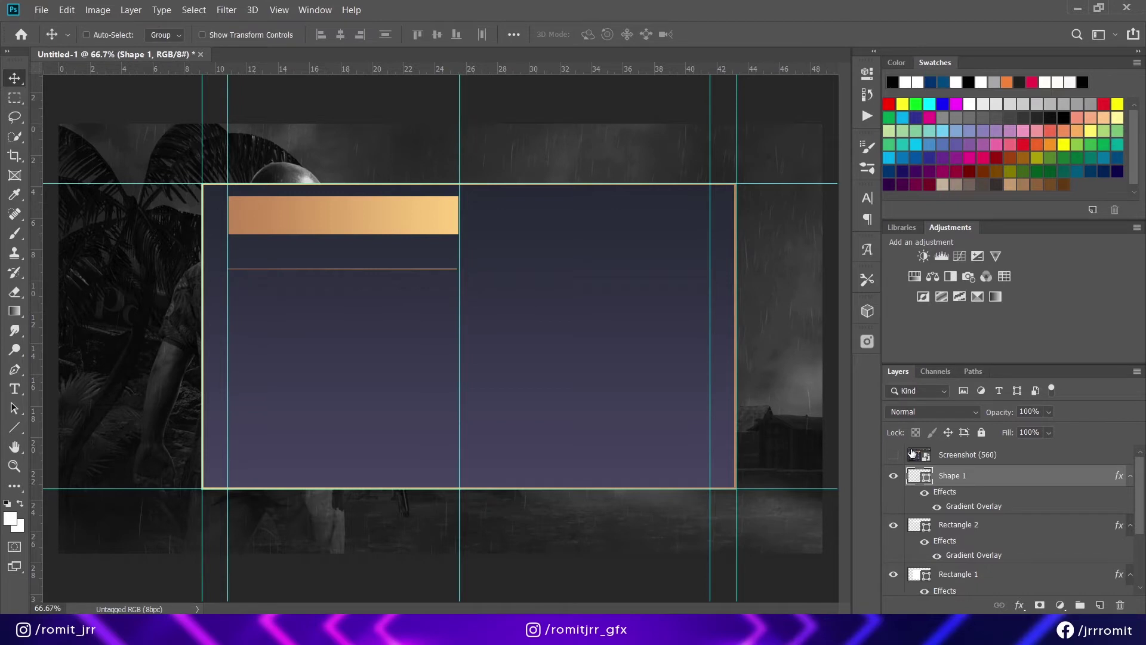
{"action": "left_click", "coordinate": [894, 456]}
{"action": "left_click", "coordinate": [894, 455]}
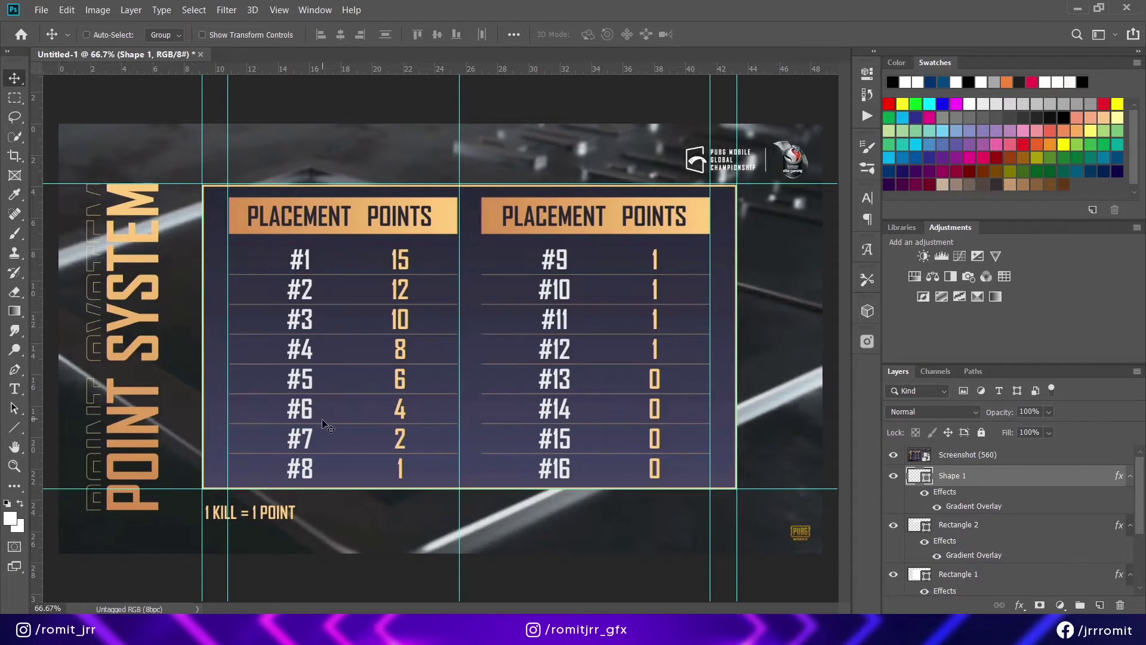
Add horizontal guides at the bottom row and below the header row, then hide the reference.
{"action": "left_click_drag", "start_coordinate": [314, 69], "coordinate": [342, 454]}
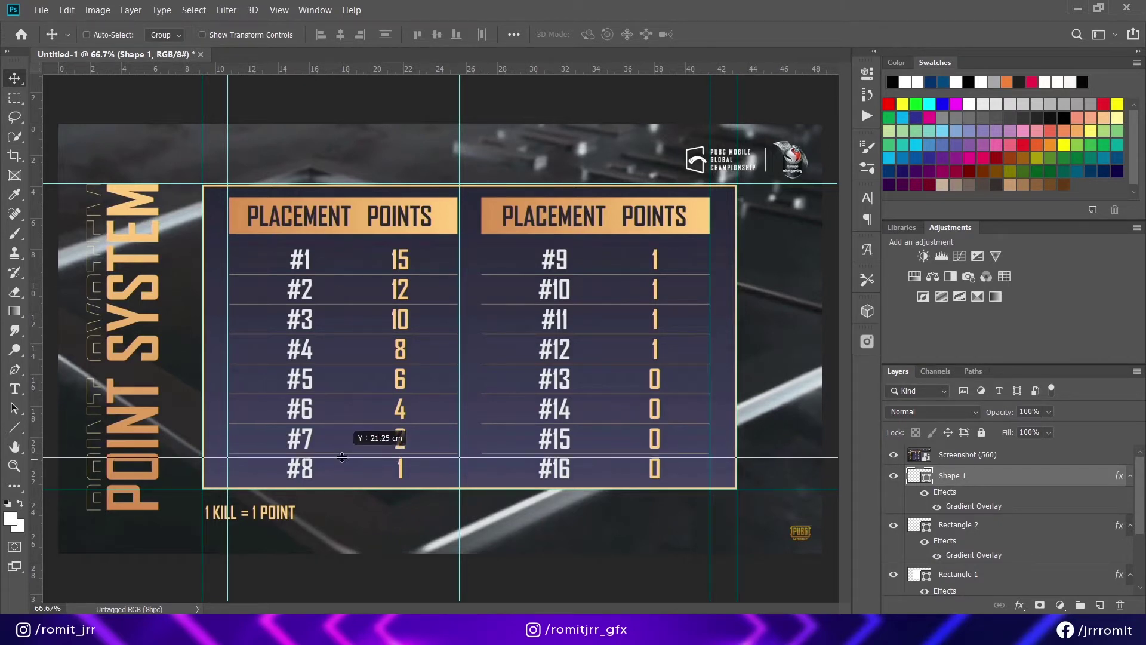
{"action": "left_click_drag", "start_coordinate": [334, 69], "coordinate": [355, 274]}
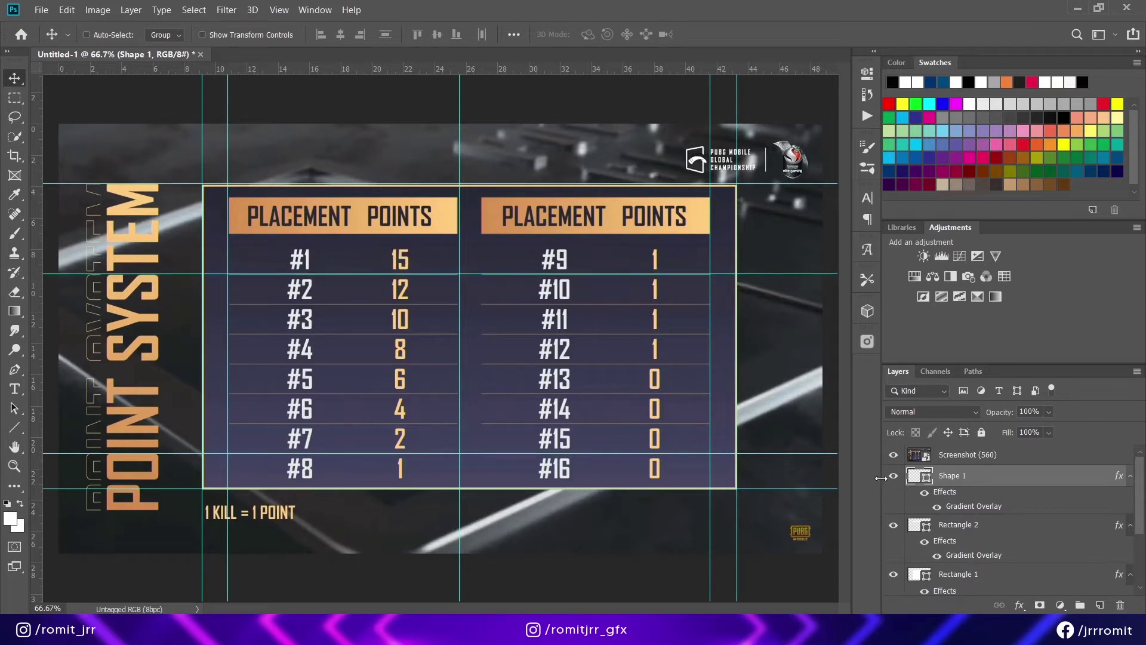
{"action": "left_click", "coordinate": [894, 455]}
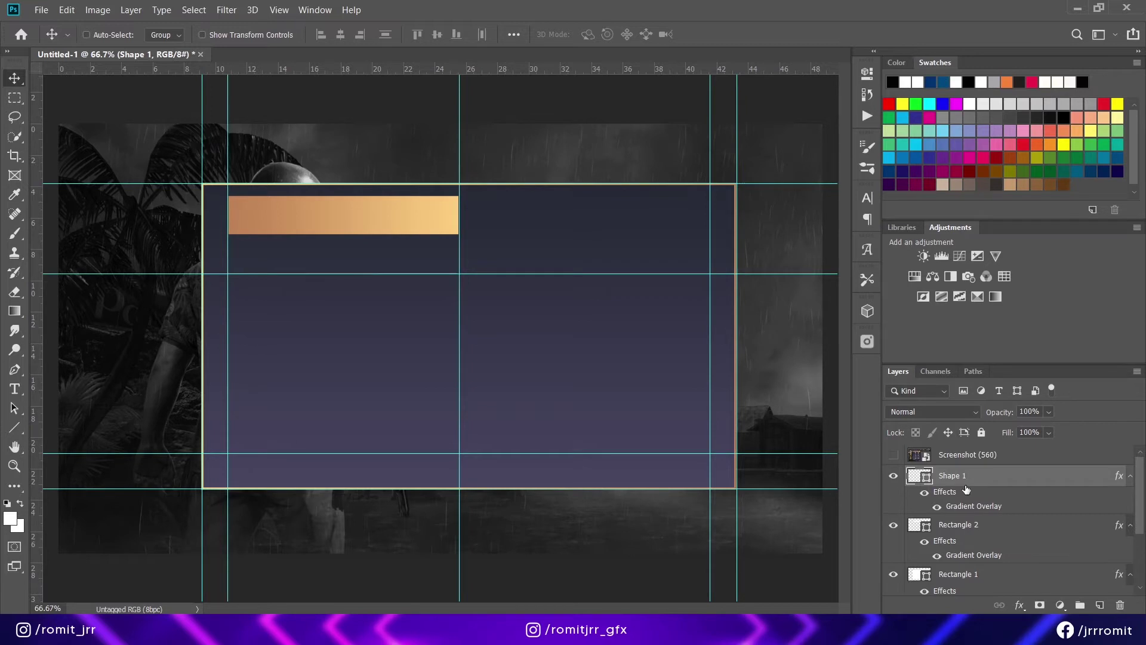
Thin the divider line Shape 1 to 1.5 px high.
{"action": "left_click", "coordinate": [15, 428]}
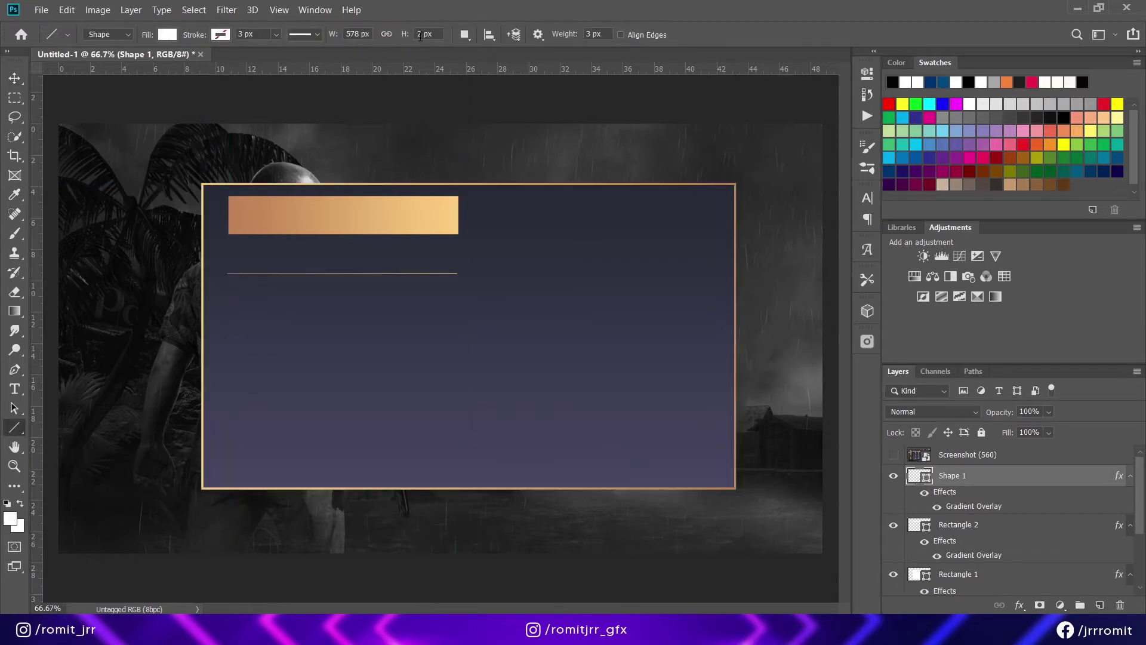
{"action": "type", "text": "1"}
{"action": "key", "text": "Return"}
{"action": "left_click", "coordinate": [13, 78]}
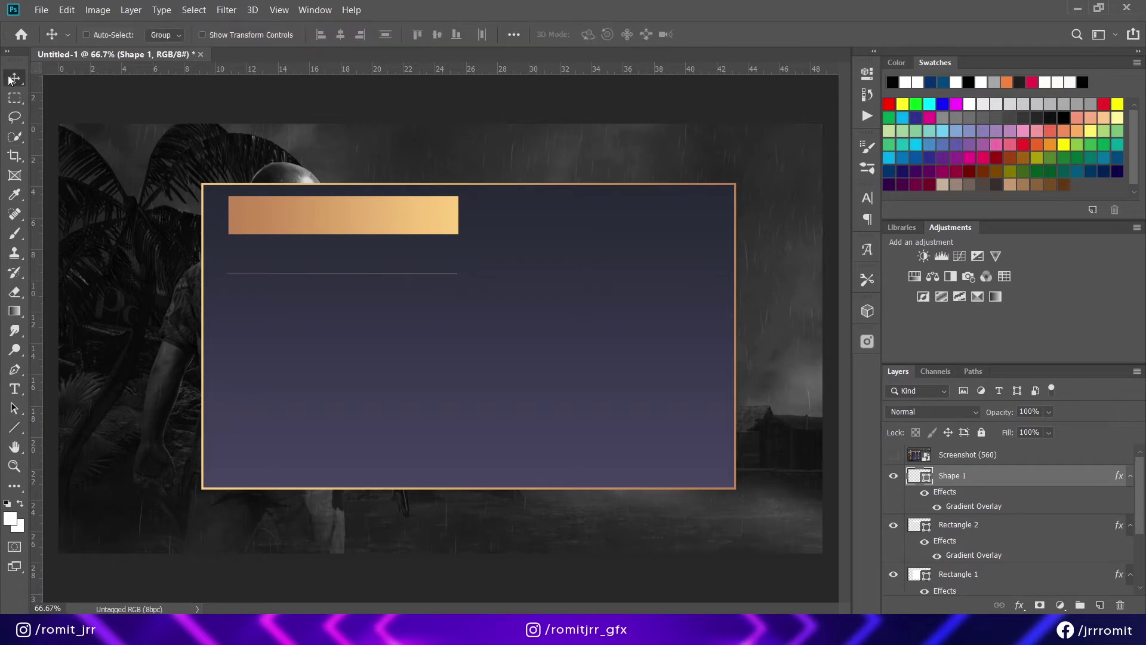
{"action": "left_click", "coordinate": [15, 428]}
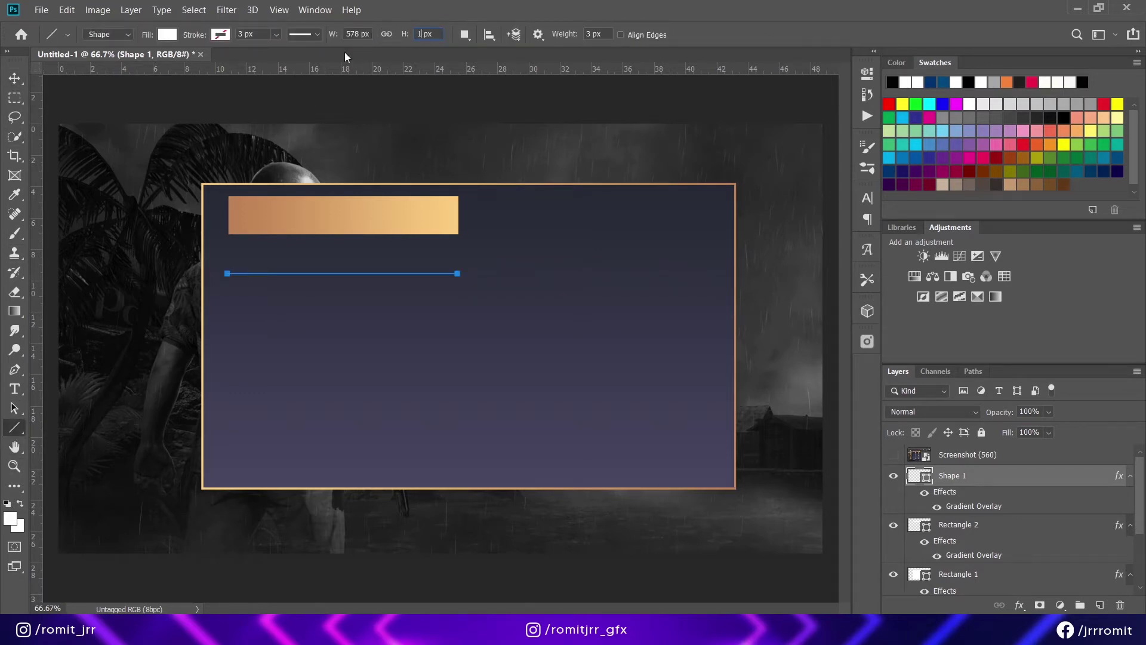
{"action": "type", "text": "1.5"}
{"action": "key", "text": "Return"}
{"action": "left_click", "coordinate": [7, 77]}
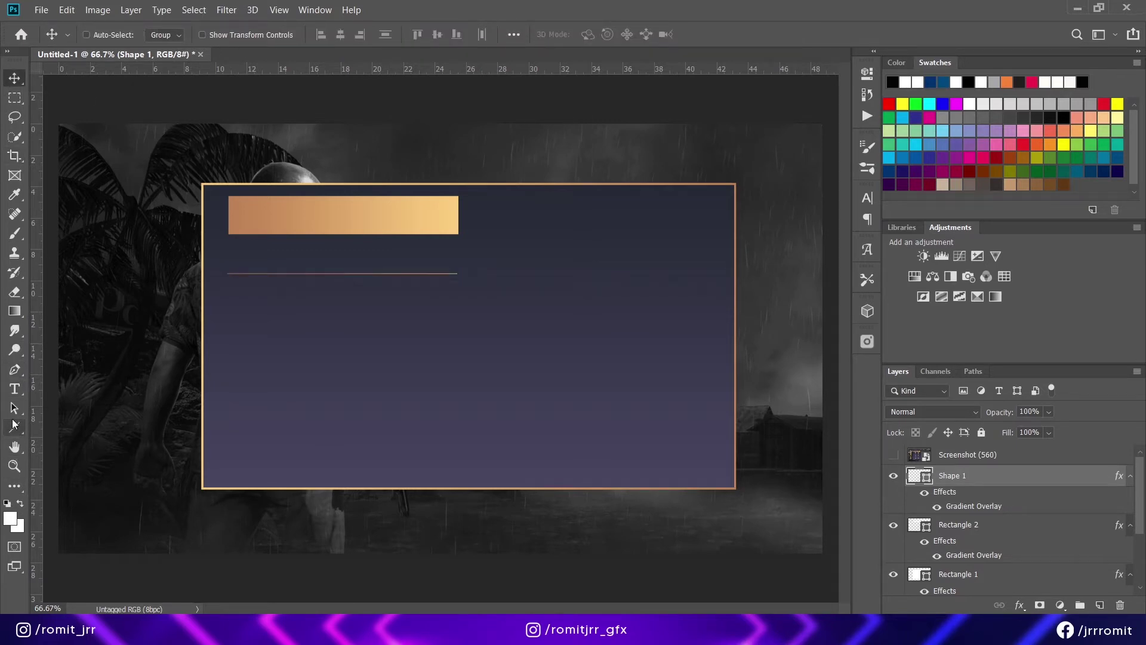
{"action": "left_click", "coordinate": [15, 427]}
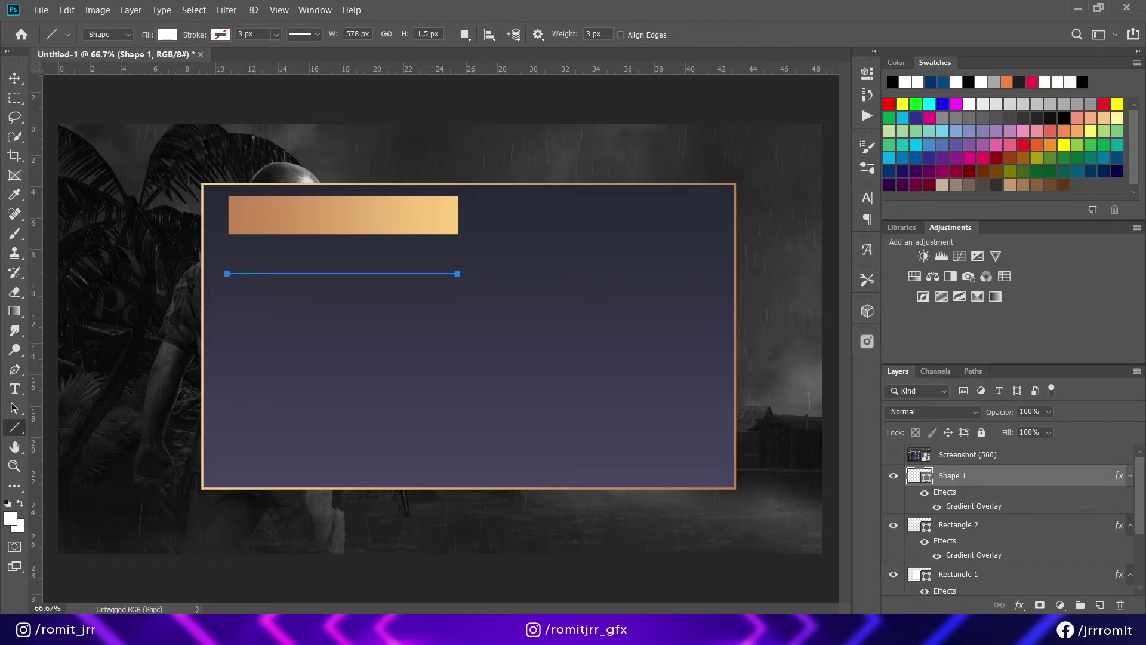
{"action": "left_click", "coordinate": [15, 79]}
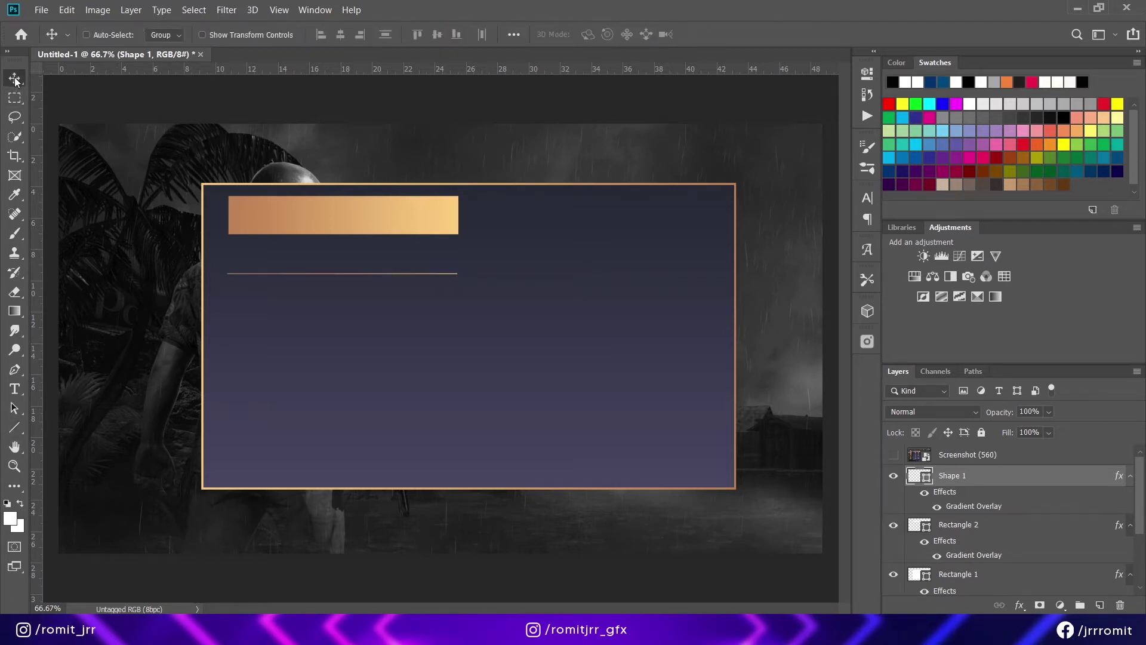
{"action": "right_click", "coordinate": [955, 476]}
Convert the divider to a smart object and duplicate it down into eight row lines.
{"action": "left_click", "coordinate": [794, 190]}
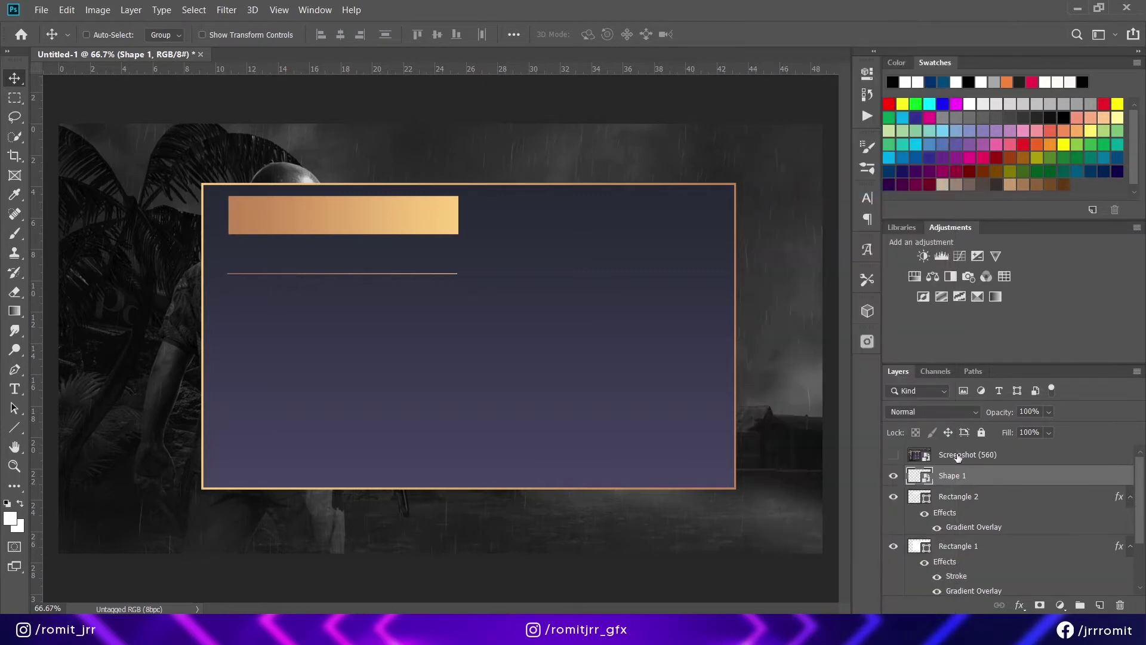
{"action": "left_click_drag", "start_coordinate": [961, 478], "coordinate": [1100, 605]}
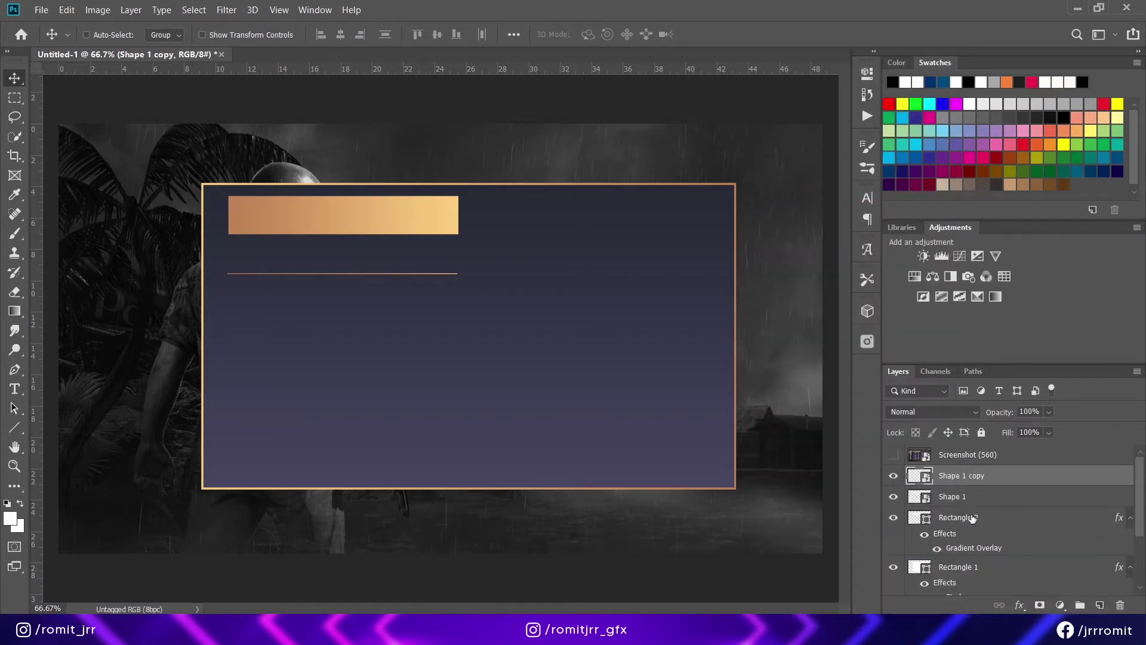
{"action": "key", "text": "ctrl+semicolon"}
{"action": "left_click_drag", "start_coordinate": [313, 299], "coordinate": [337, 325]}
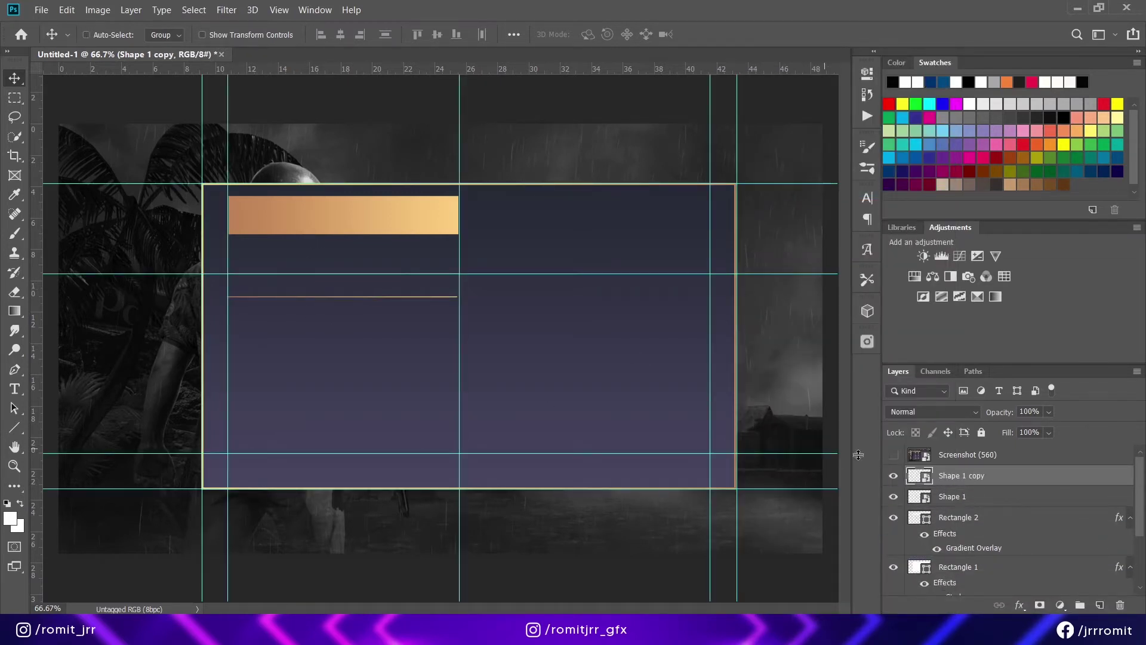
{"action": "left_click", "coordinate": [960, 498], "text": "shift"}
{"action": "left_click_drag", "start_coordinate": [960, 499], "coordinate": [1099, 605]}
{"action": "left_click_drag", "start_coordinate": [426, 326], "coordinate": [431, 379]}
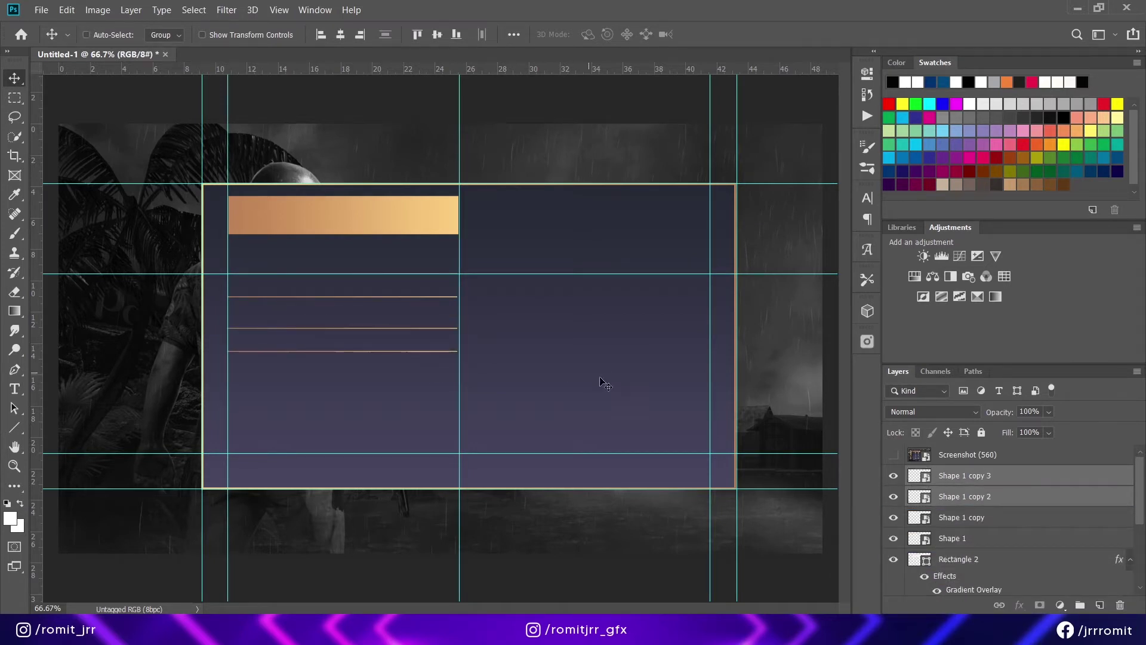
{"action": "left_click", "coordinate": [963, 520], "text": "ctrl"}
{"action": "left_click_drag", "start_coordinate": [963, 539], "coordinate": [1100, 604]}
{"action": "left_click_drag", "start_coordinate": [318, 266], "coordinate": [332, 358]}
{"action": "key", "text": "Up"}
{"action": "key", "text": "Up"}
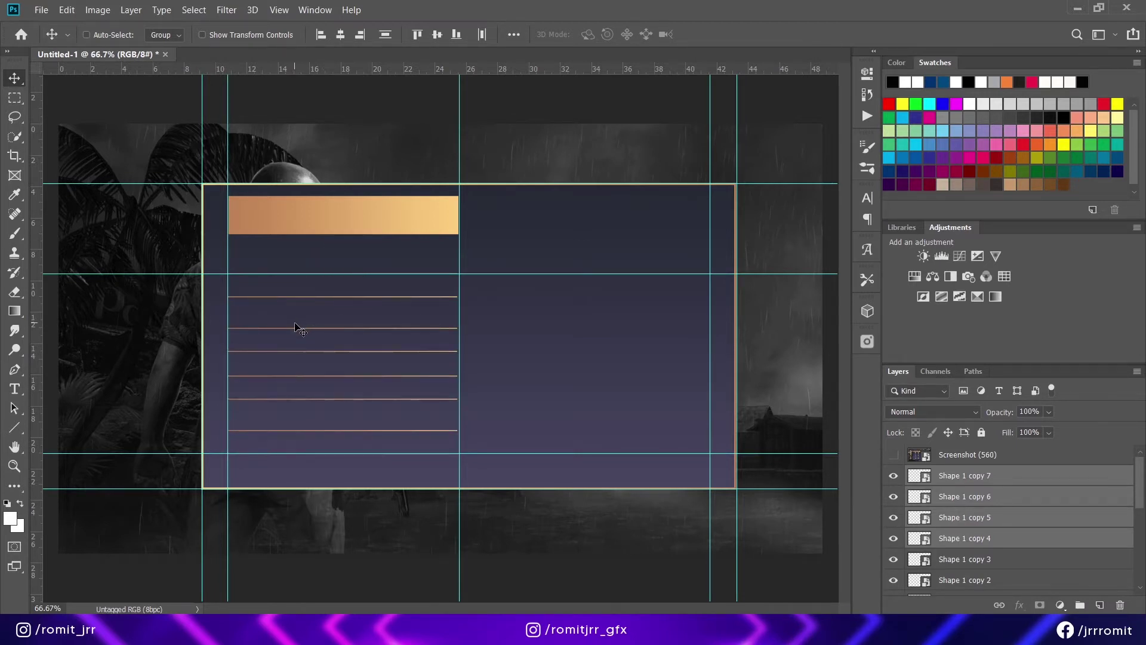
Distribute the divider lines' vertical centres evenly and align them with the gold header bar.
{"action": "left_click", "coordinate": [920, 479]}
{"action": "scroll", "coordinate": [963, 517], "scroll_direction": "down", "scroll_amount": 3}
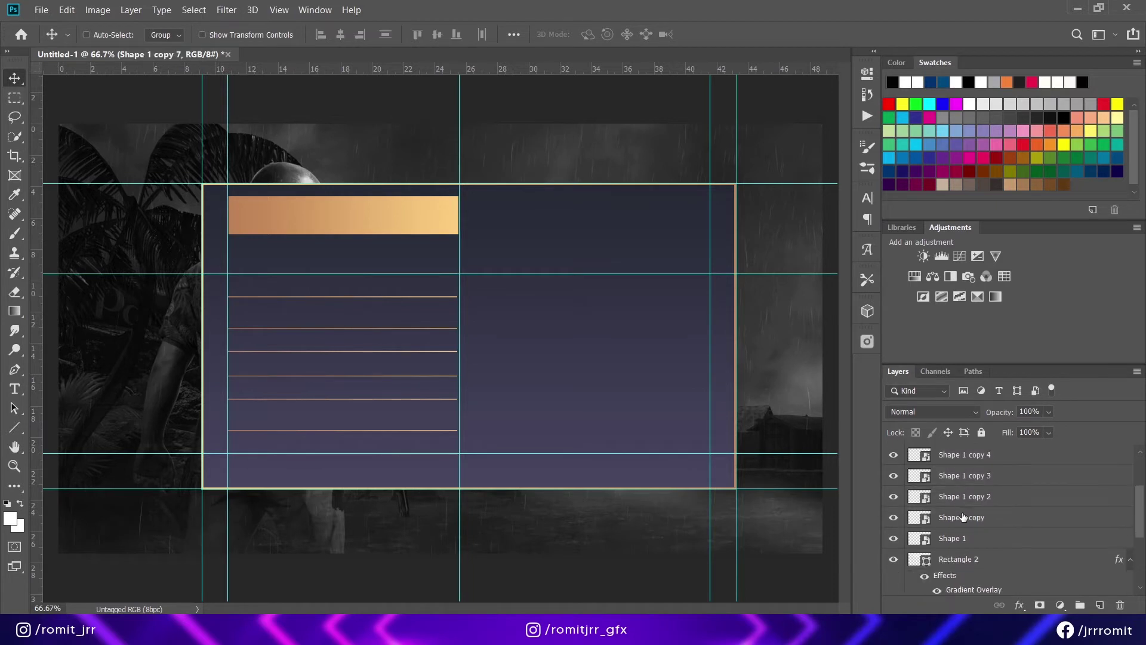
{"action": "left_click", "coordinate": [962, 545], "text": "shift"}
{"action": "left_click", "coordinate": [385, 34]}
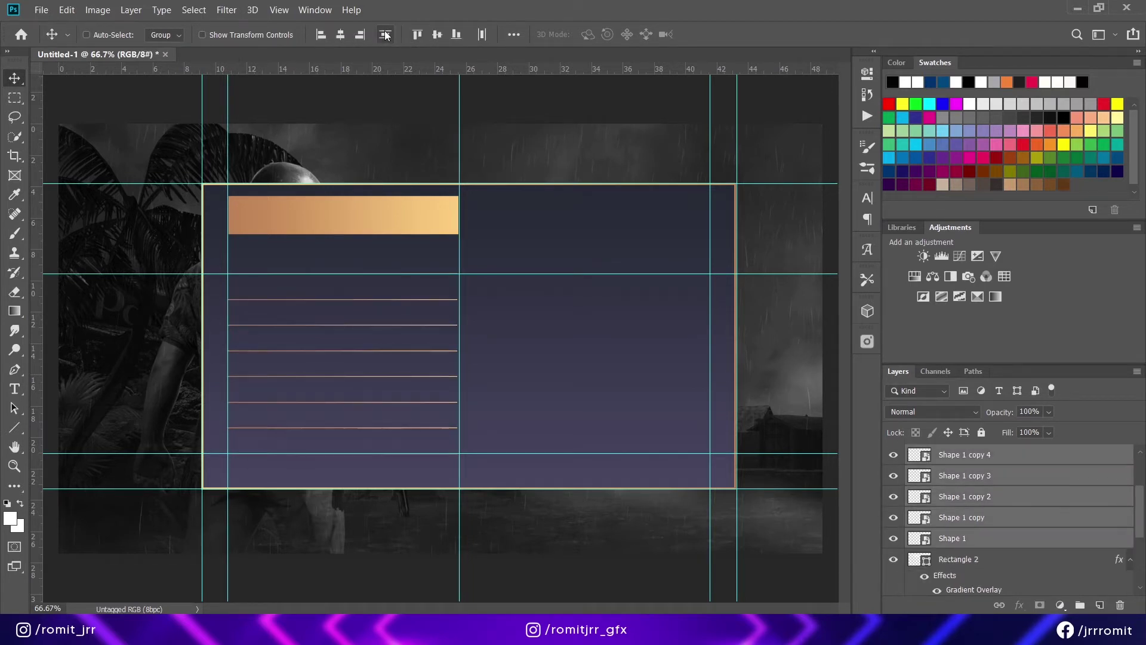
{"action": "scroll", "coordinate": [980, 487], "scroll_direction": "up", "scroll_amount": 2}
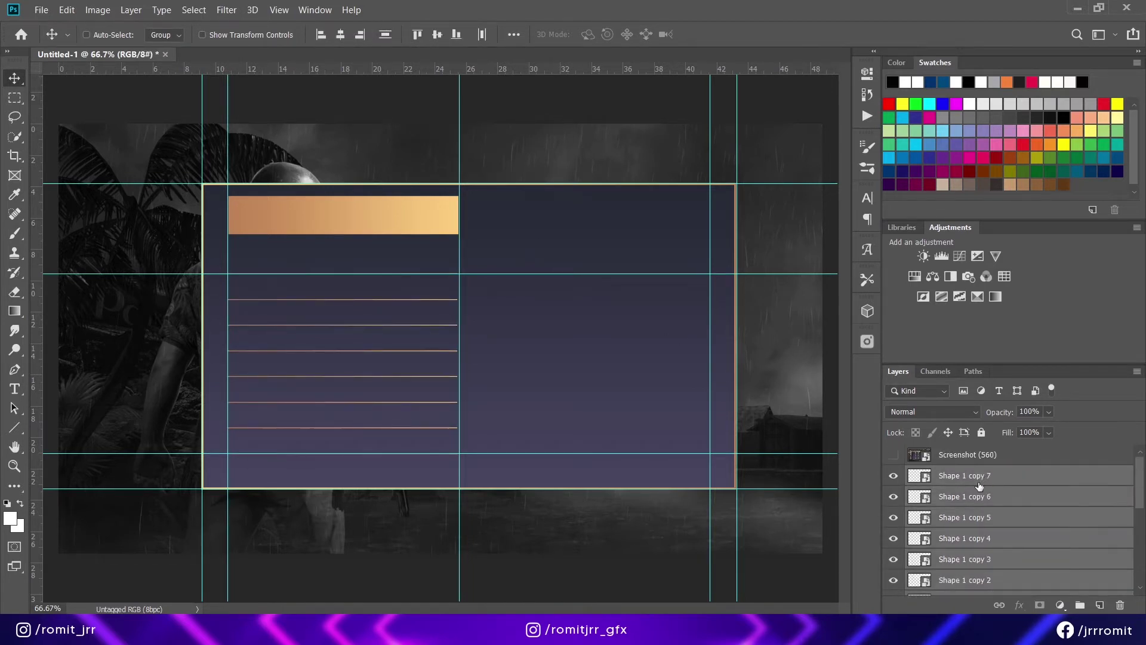
{"action": "scroll", "coordinate": [967, 541], "scroll_direction": "down", "scroll_amount": 2}
{"action": "scroll", "coordinate": [971, 542], "scroll_direction": "down", "scroll_amount": 3}
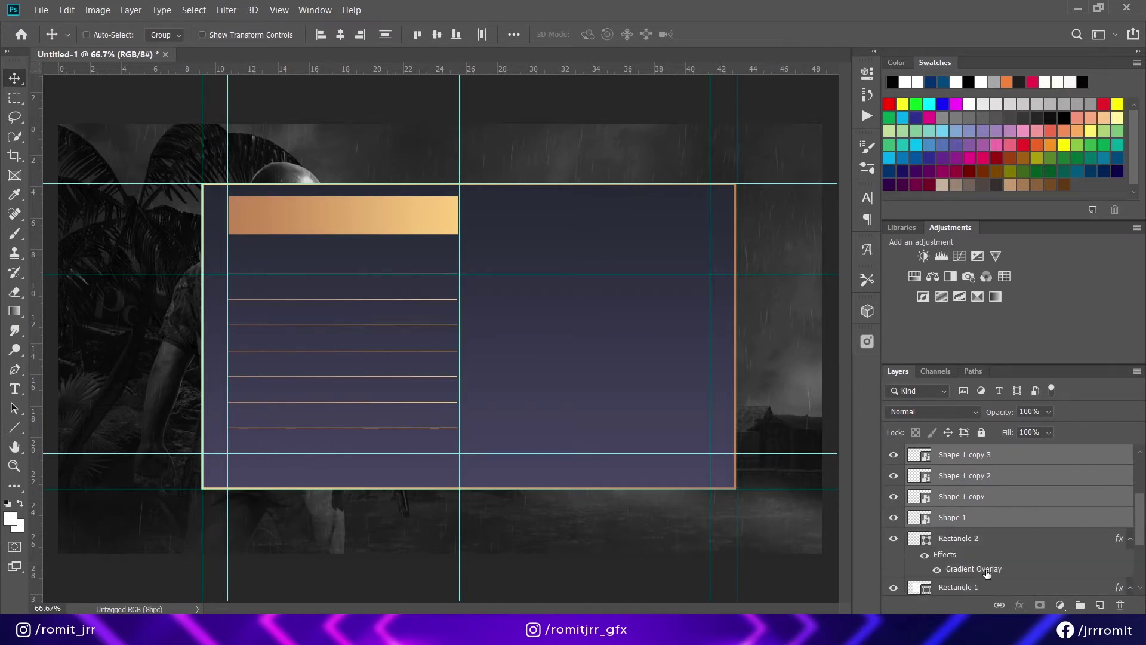
{"action": "left_click", "coordinate": [970, 540], "text": "ctrl"}
{"action": "left_click", "coordinate": [340, 34]}
Group the divider lines with the header bar and name the group 'Left'.
{"action": "scroll", "coordinate": [991, 517], "scroll_direction": "up", "scroll_amount": 2}
{"action": "scroll", "coordinate": [988, 519], "scroll_direction": "down", "scroll_amount": 2}
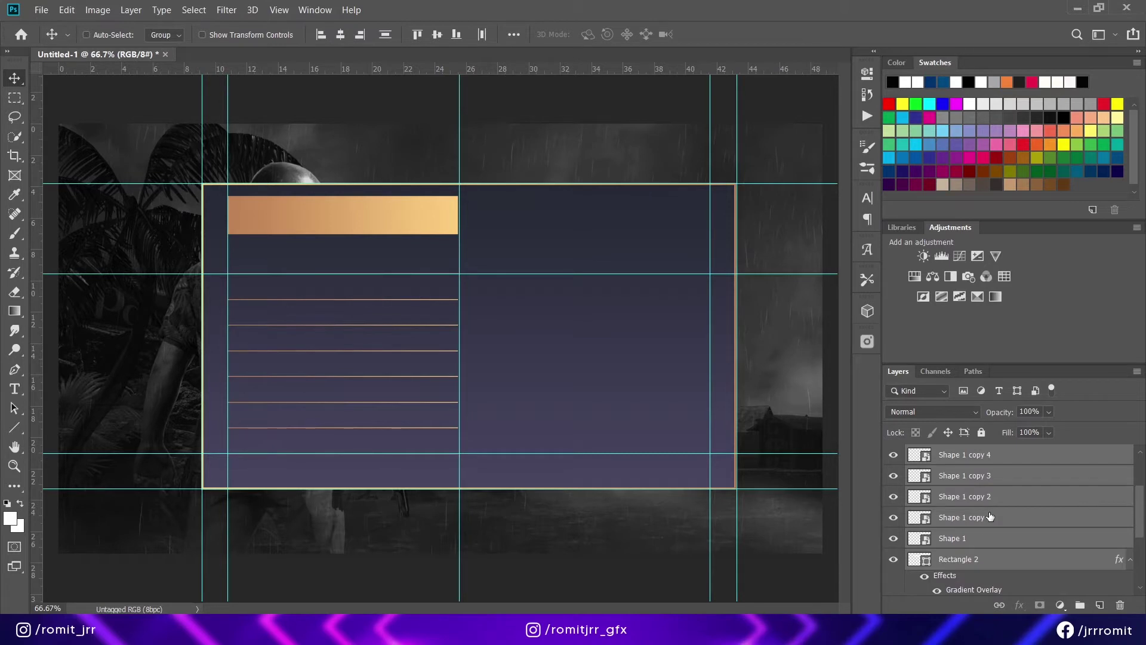
{"action": "scroll", "coordinate": [973, 559], "scroll_direction": "up", "scroll_amount": 1}
{"action": "scroll", "coordinate": [967, 514], "scroll_direction": "up", "scroll_amount": 1}
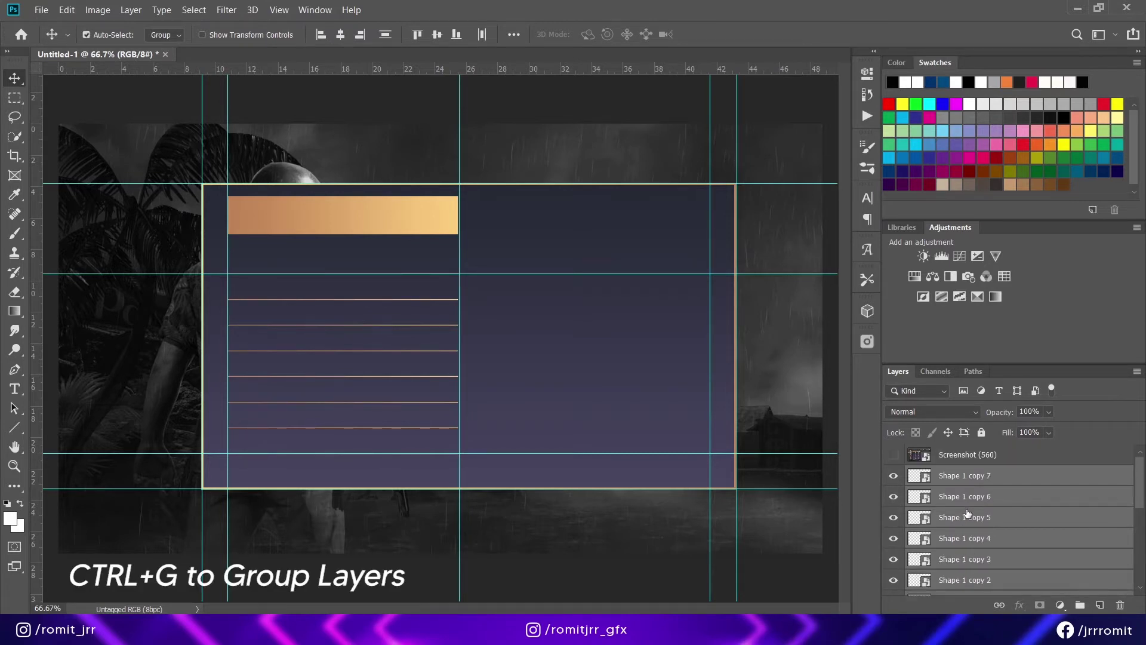
{"action": "key", "text": "ctrl+g"}
{"action": "double_click", "coordinate": [950, 474]}
{"action": "type", "text": "Left"}
{"action": "key", "text": "Return"}
{"action": "left_click", "coordinate": [910, 474]}
{"action": "scroll", "coordinate": [955, 526], "scroll_direction": "down", "scroll_amount": 3}
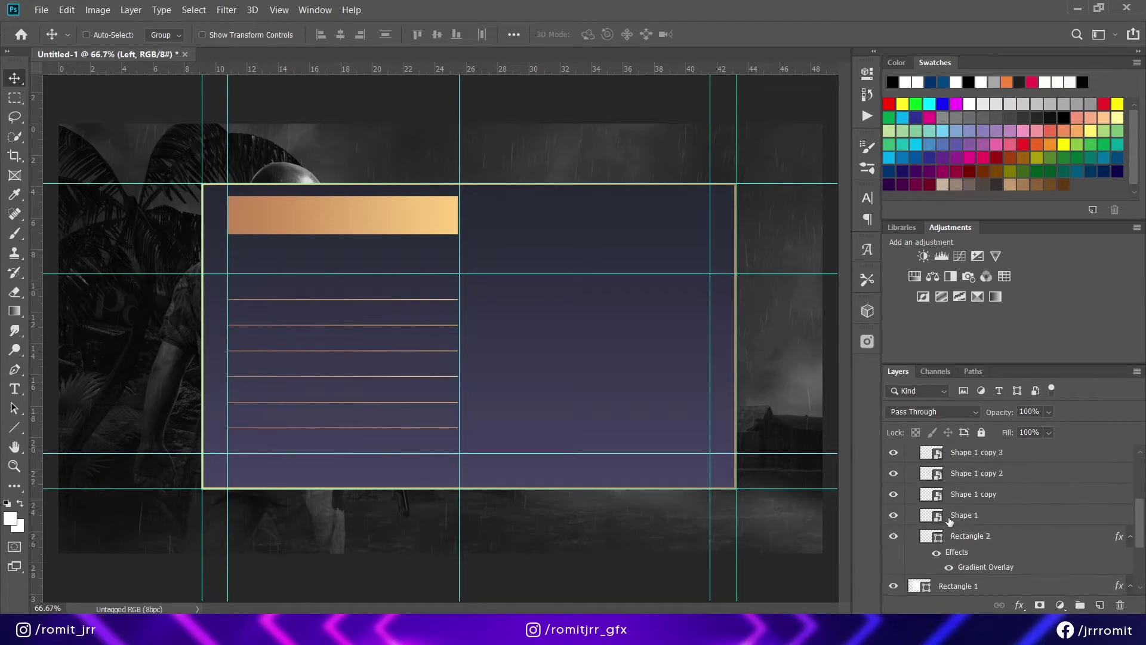
{"action": "left_click", "coordinate": [962, 538]}
{"action": "left_click", "coordinate": [24, 391]}
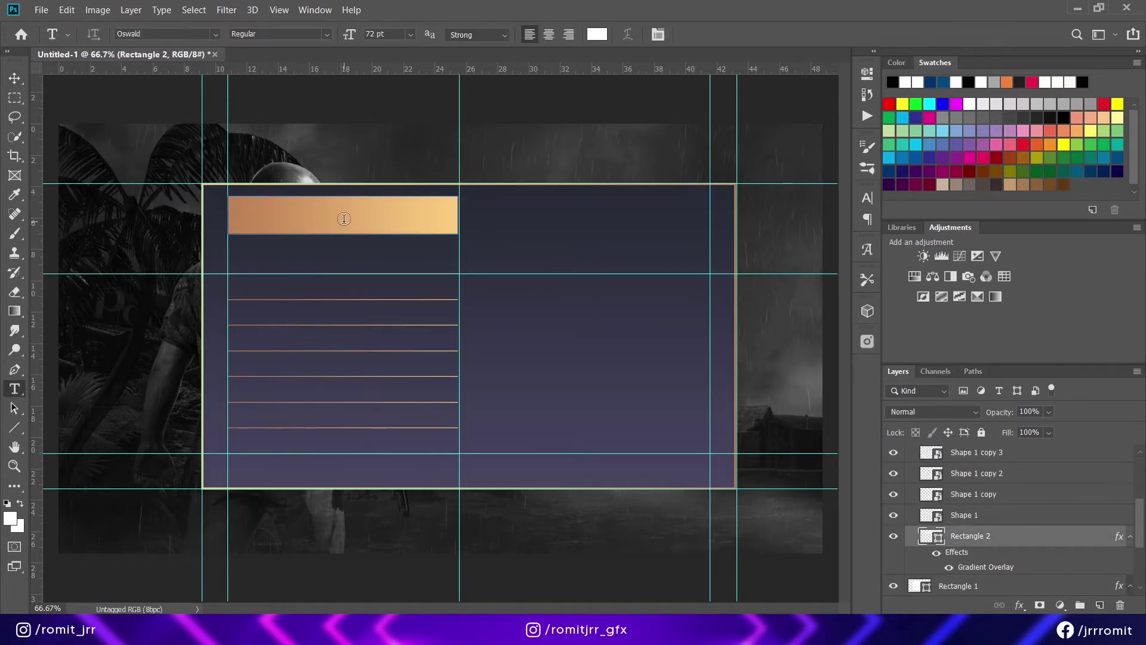
Make the Lorem Ipsum title dark navy, centre-aligned and upright with Faux Italic off.
{"action": "left_click", "coordinate": [492, 233]}
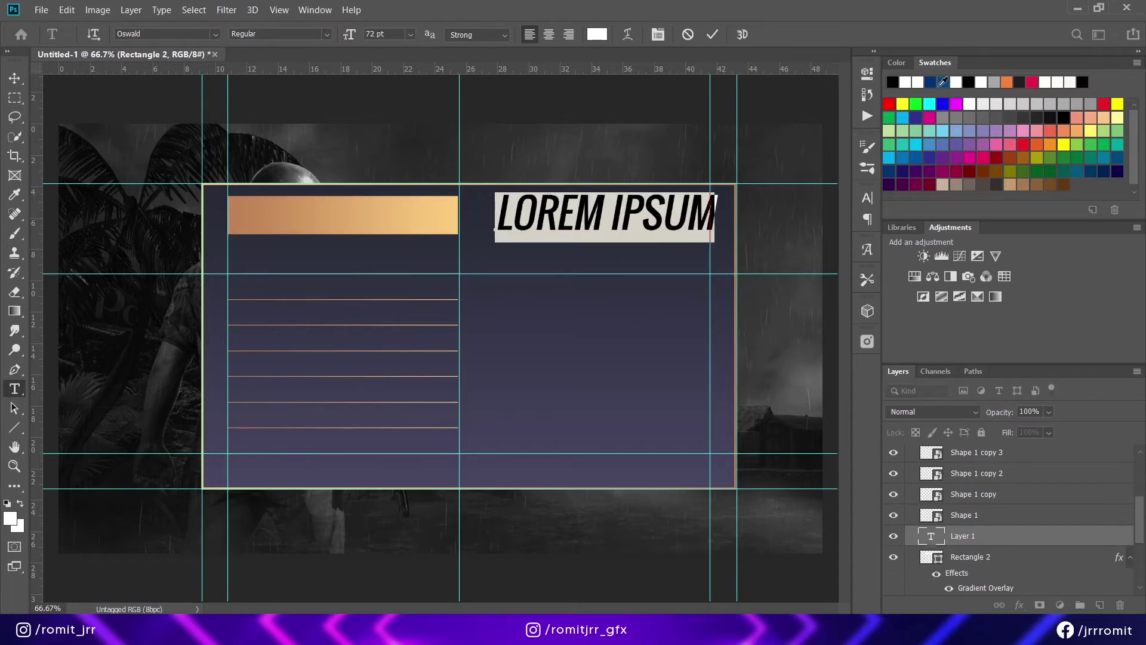
{"action": "left_click", "coordinate": [935, 82]}
{"action": "left_click", "coordinate": [545, 34]}
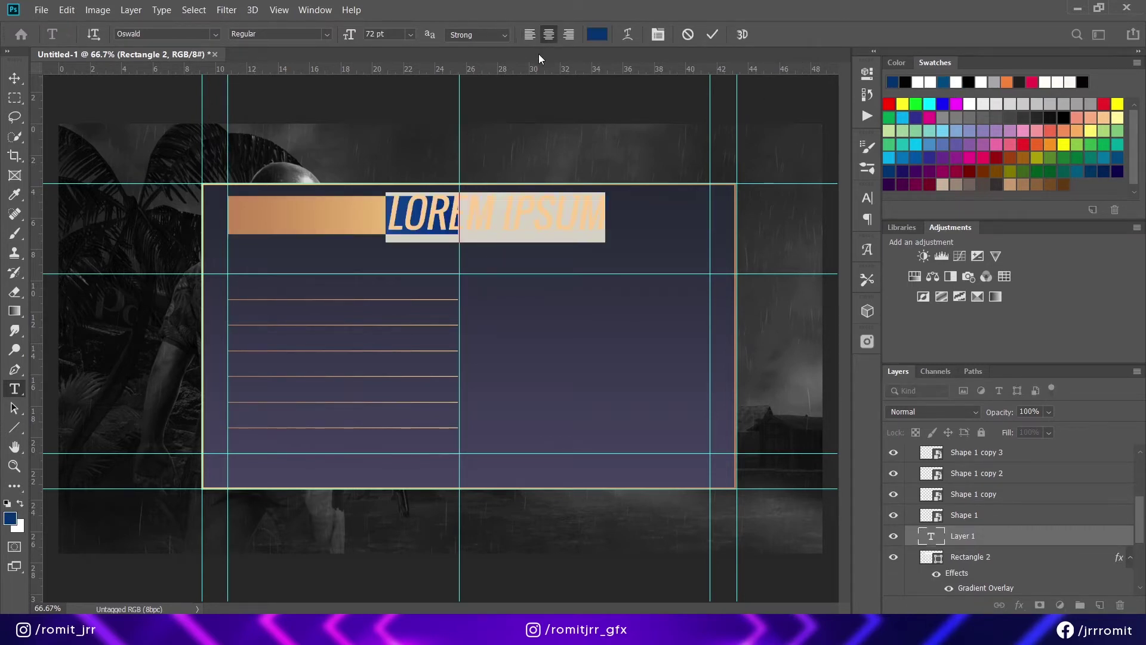
{"action": "left_click", "coordinate": [658, 34]}
{"action": "left_click", "coordinate": [726, 291]}
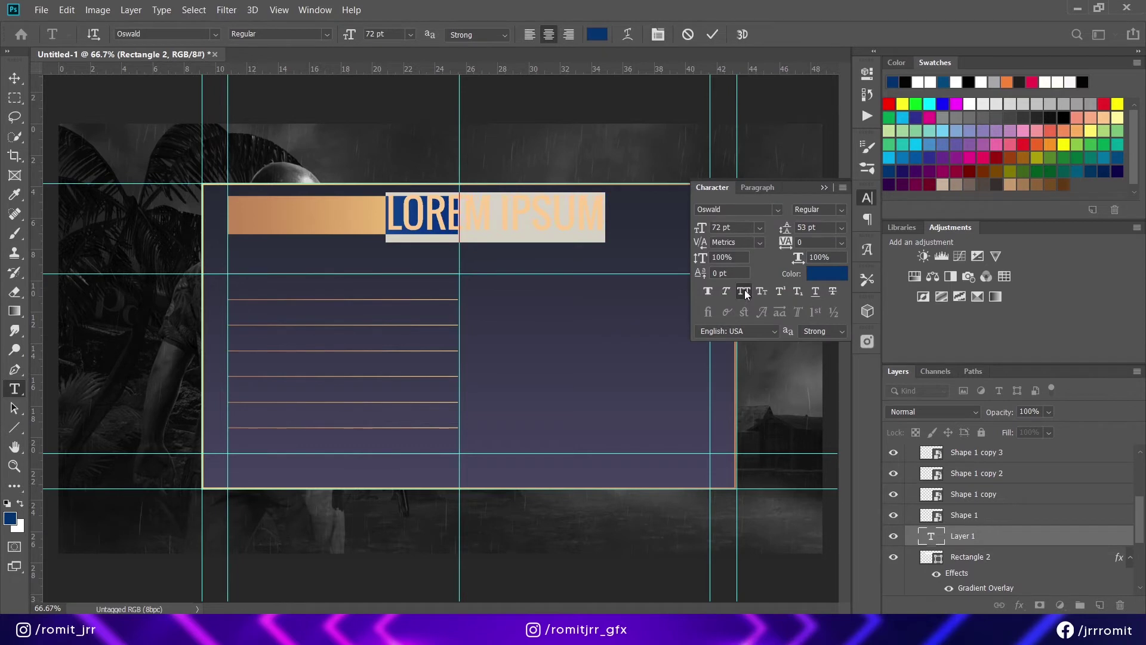
{"action": "scroll", "coordinate": [944, 475], "scroll_direction": "up", "scroll_amount": 3}
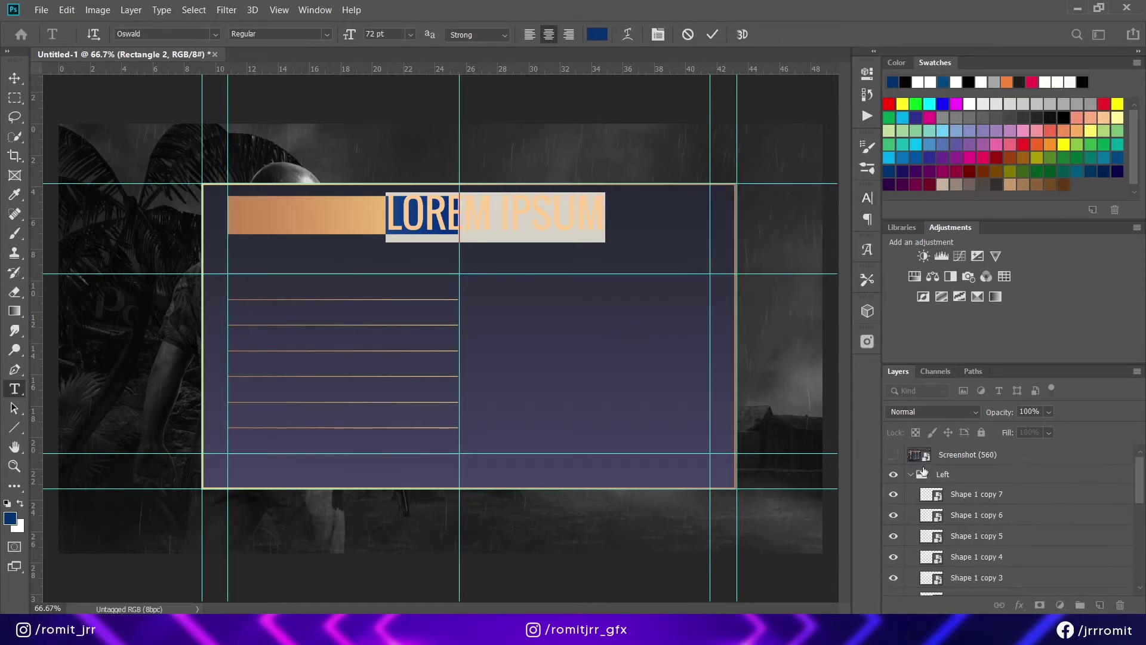
{"action": "key", "text": "ctrl+Return"}
Show the fifth divider line (Shape 1 copy 5) and briefly check the reference screenshot.
{"action": "left_click", "coordinate": [894, 459]}
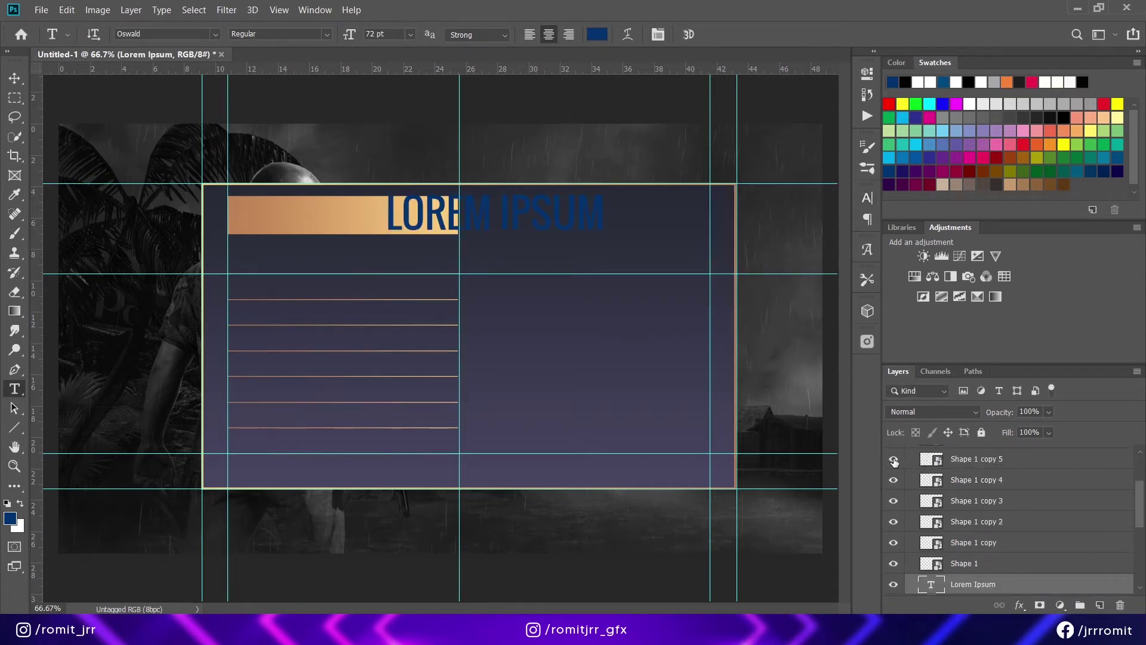
{"action": "scroll", "coordinate": [894, 460], "scroll_direction": "up", "scroll_amount": 3}
{"action": "left_click", "coordinate": [894, 455]}
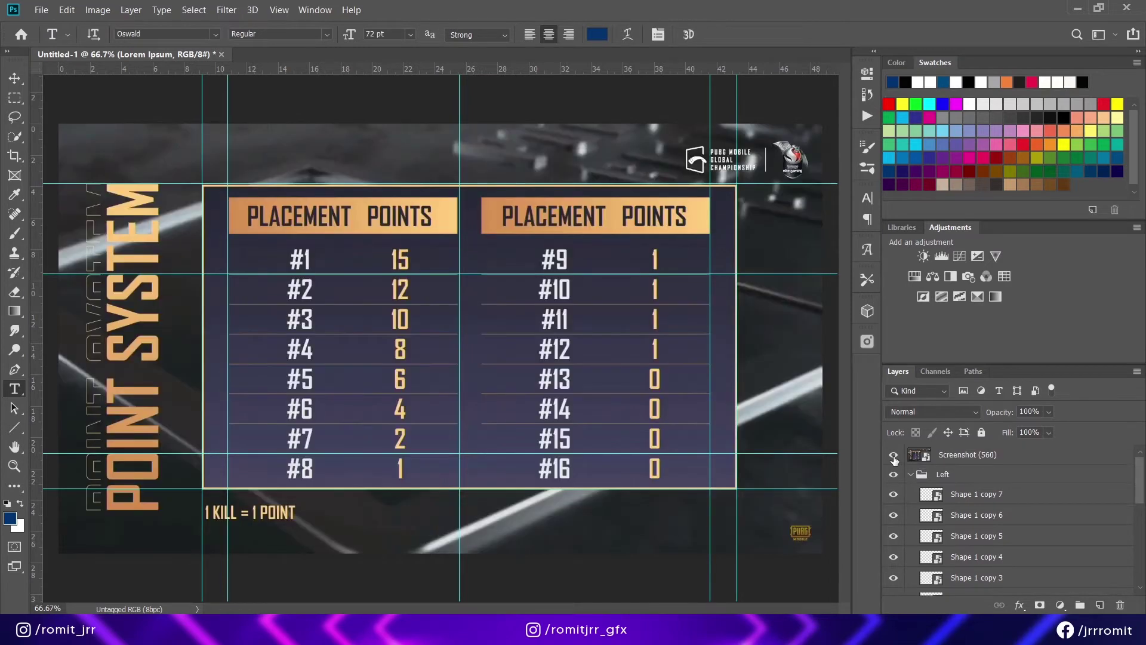
{"action": "left_click", "coordinate": [894, 455]}
{"action": "scroll", "coordinate": [1039, 525], "scroll_direction": "down", "scroll_amount": 3}
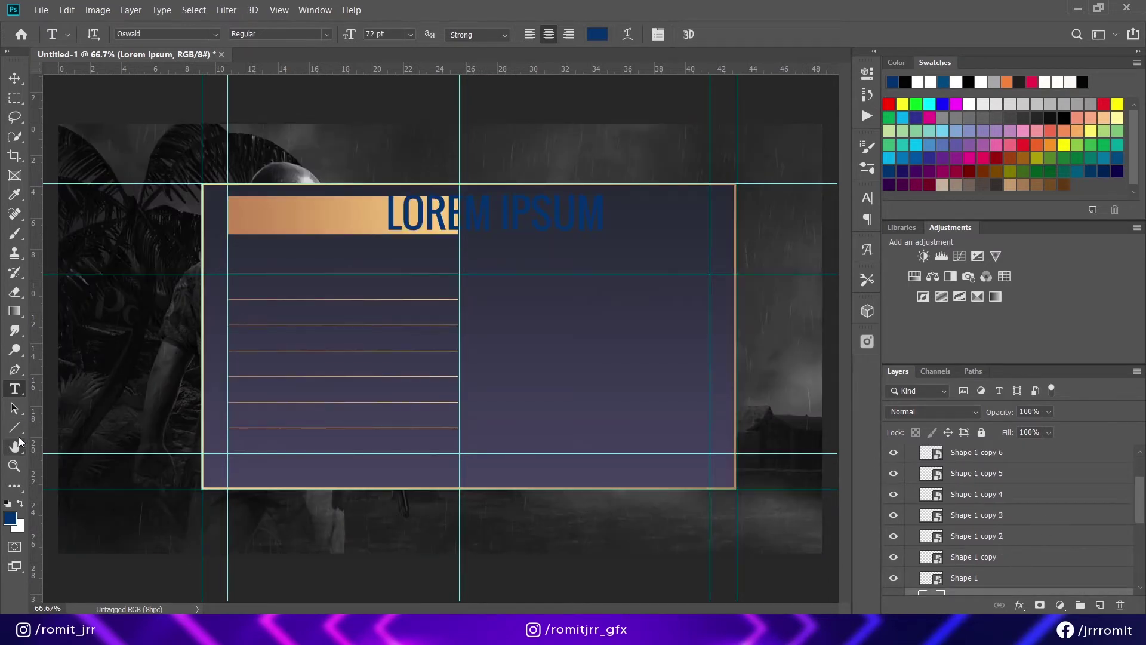
{"action": "triple_click", "coordinate": [419, 211]}
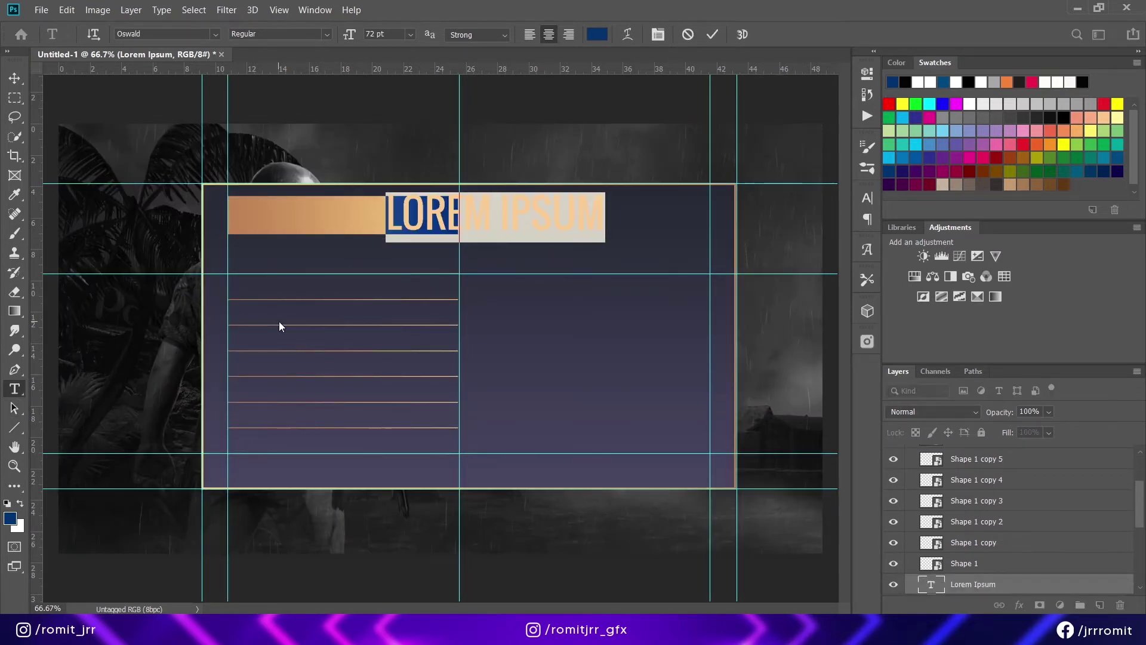
Replace the title with 'PLACEMENT POINTS' and set it to 48 pt.
{"action": "type", "text": "PLACEMENT POINTS"}
{"action": "key", "text": "ctrl+a"}
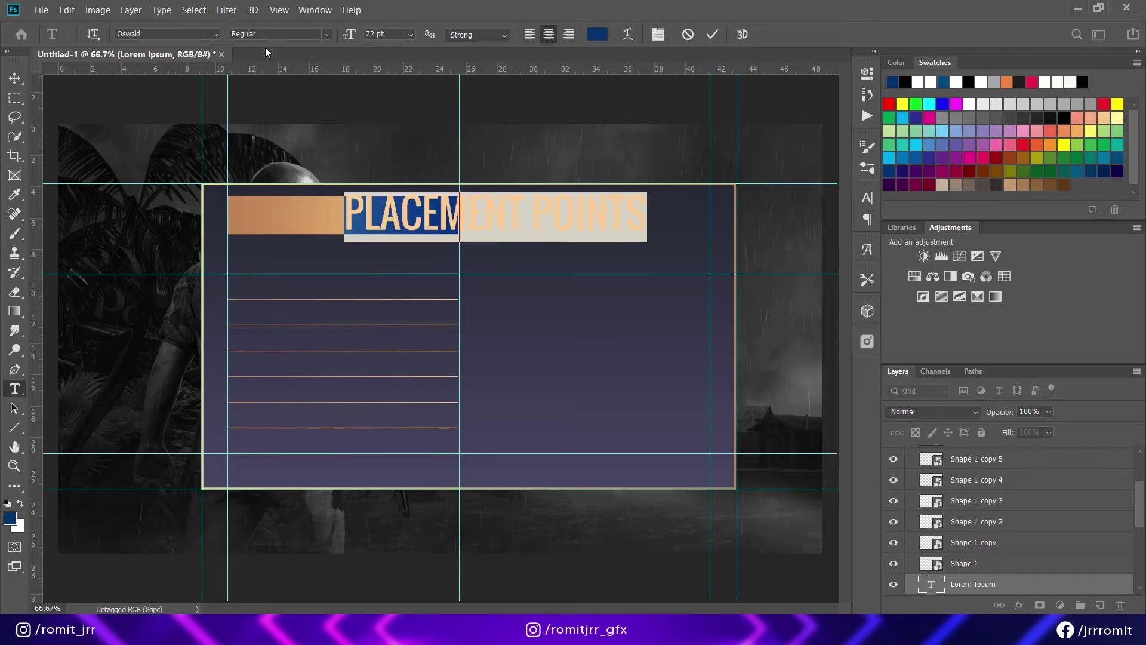
{"action": "left_click", "coordinate": [410, 35]}
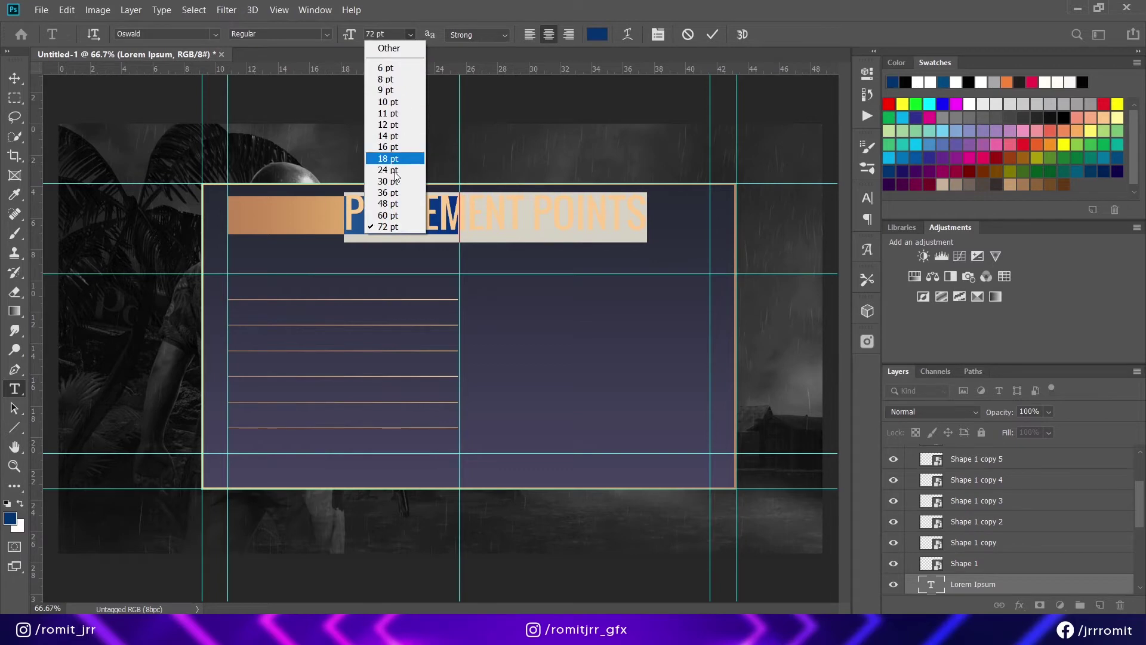
{"action": "left_click", "coordinate": [384, 204]}
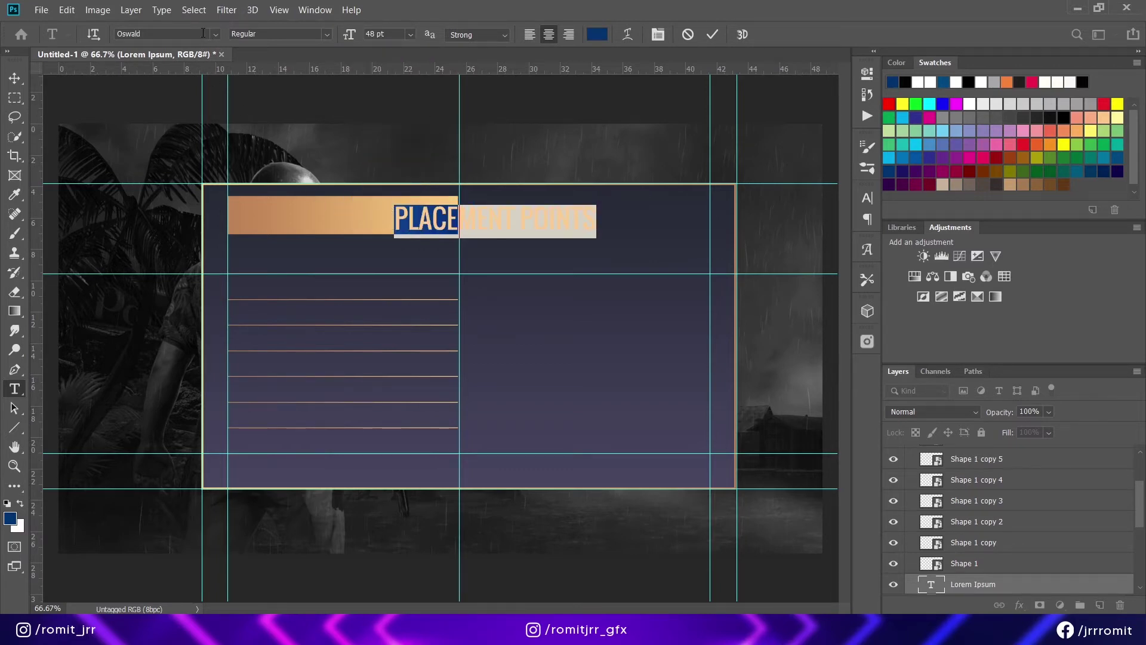
Try JUSTICE LEAGUE, revert to Oswald, and move the committed heading onto the left gold bar.
{"action": "left_click", "coordinate": [214, 34]}
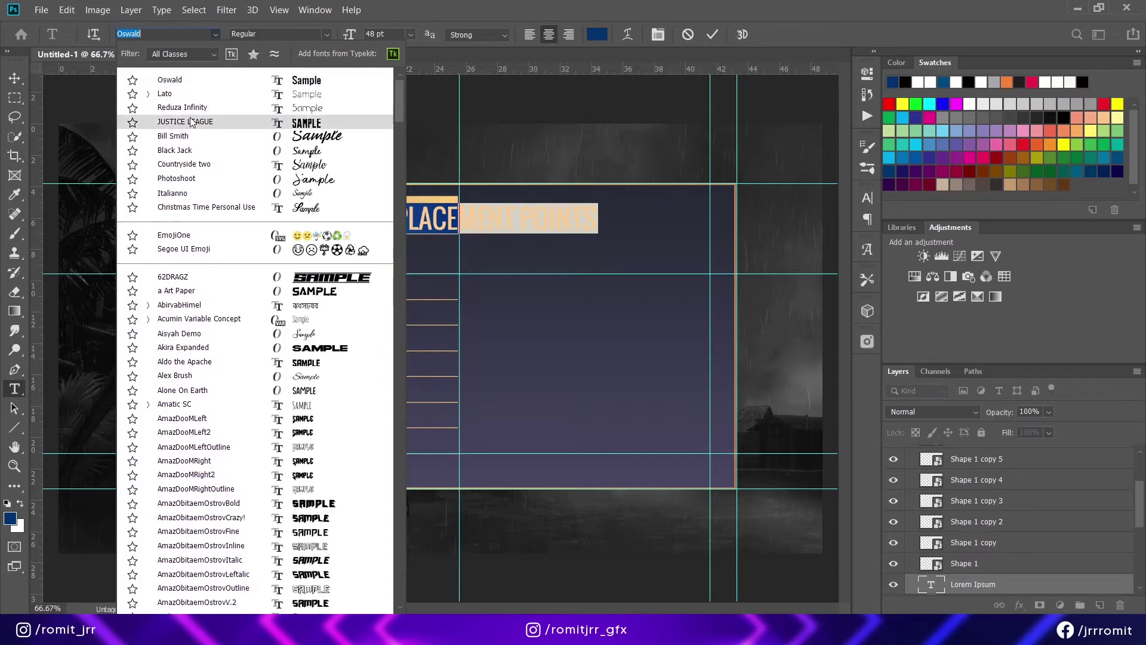
{"action": "left_click", "coordinate": [191, 122]}
{"action": "left_click", "coordinate": [450, 222]}
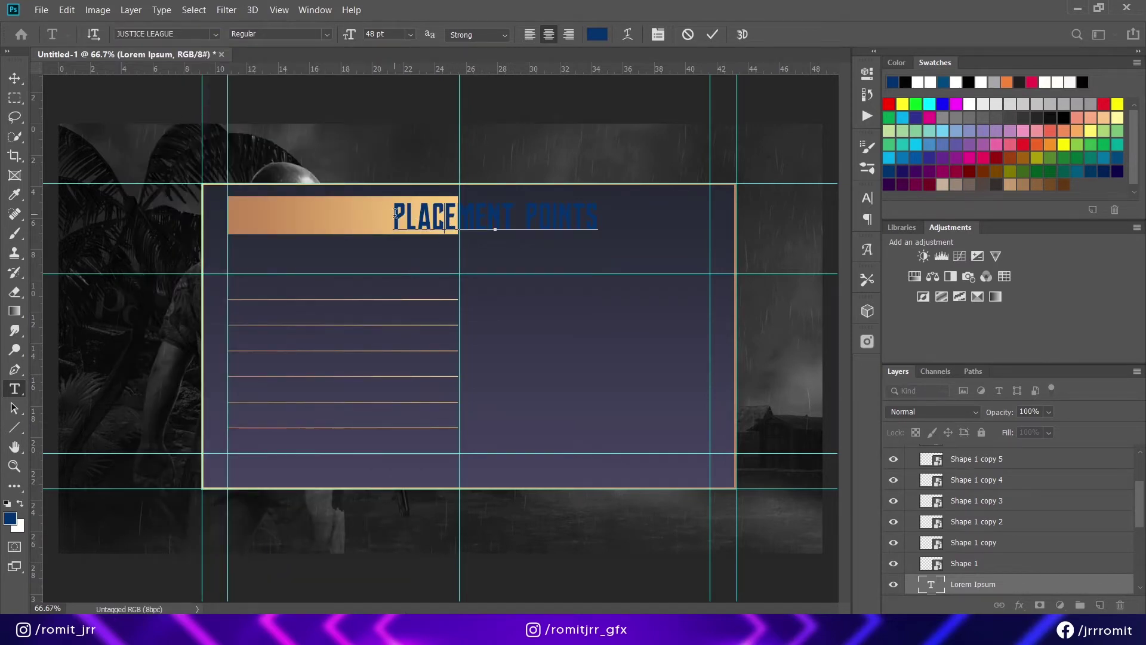
{"action": "left_click_drag", "start_coordinate": [394, 212], "coordinate": [650, 214]}
{"action": "left_click", "coordinate": [215, 34]}
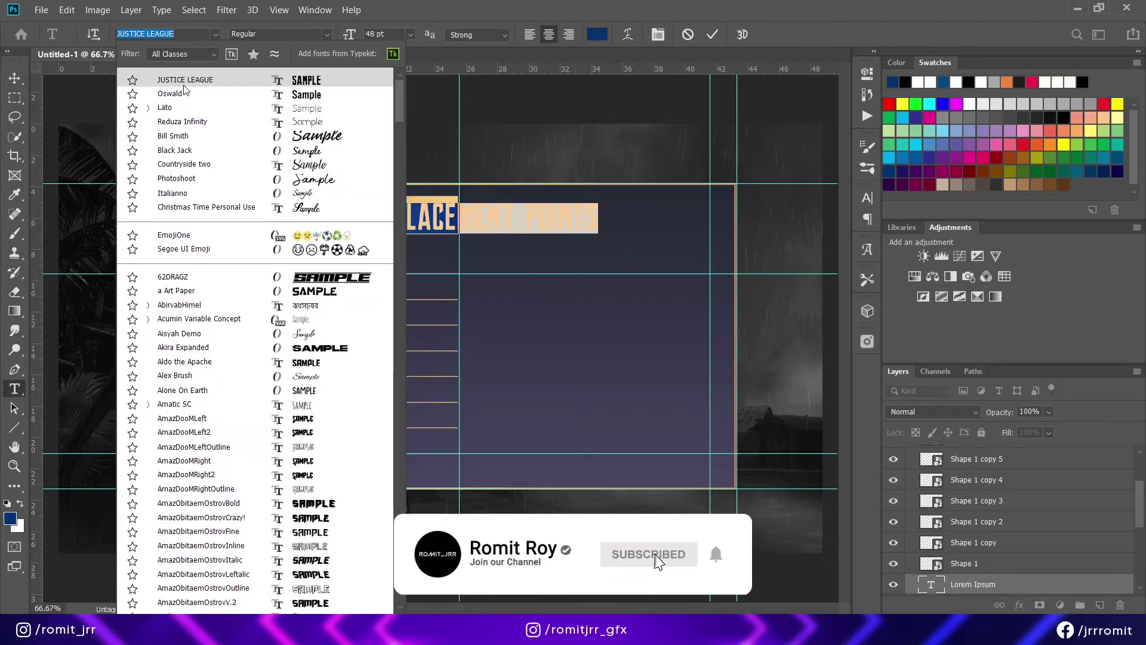
{"action": "left_click", "coordinate": [173, 93]}
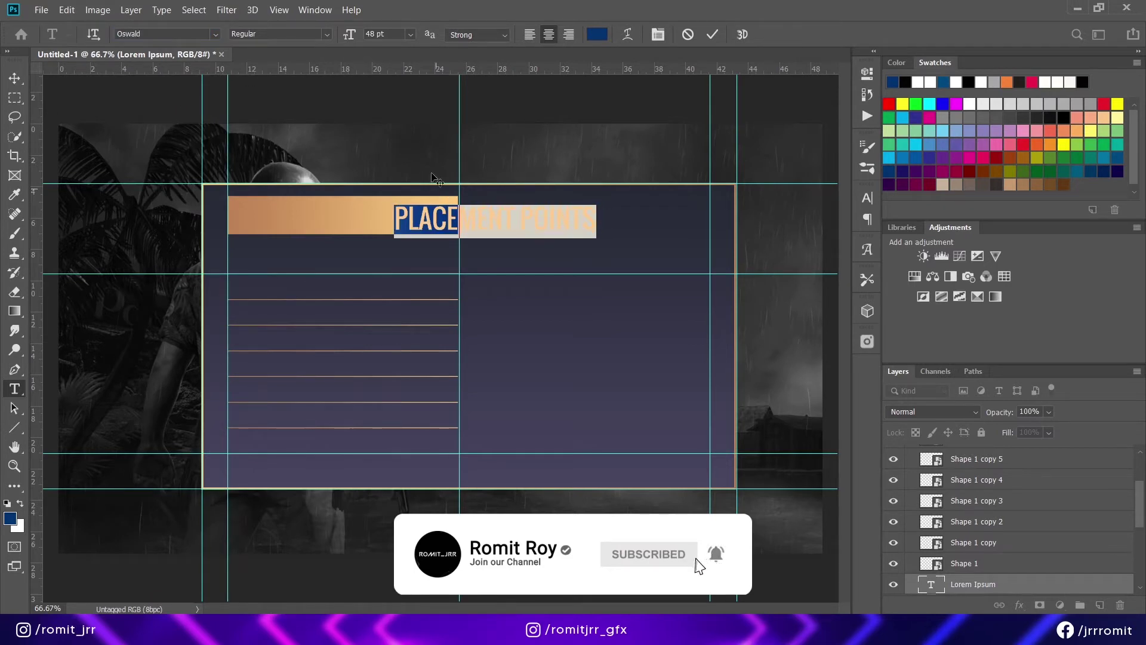
{"action": "key", "text": "ctrl+Return"}
{"action": "key", "text": "v"}
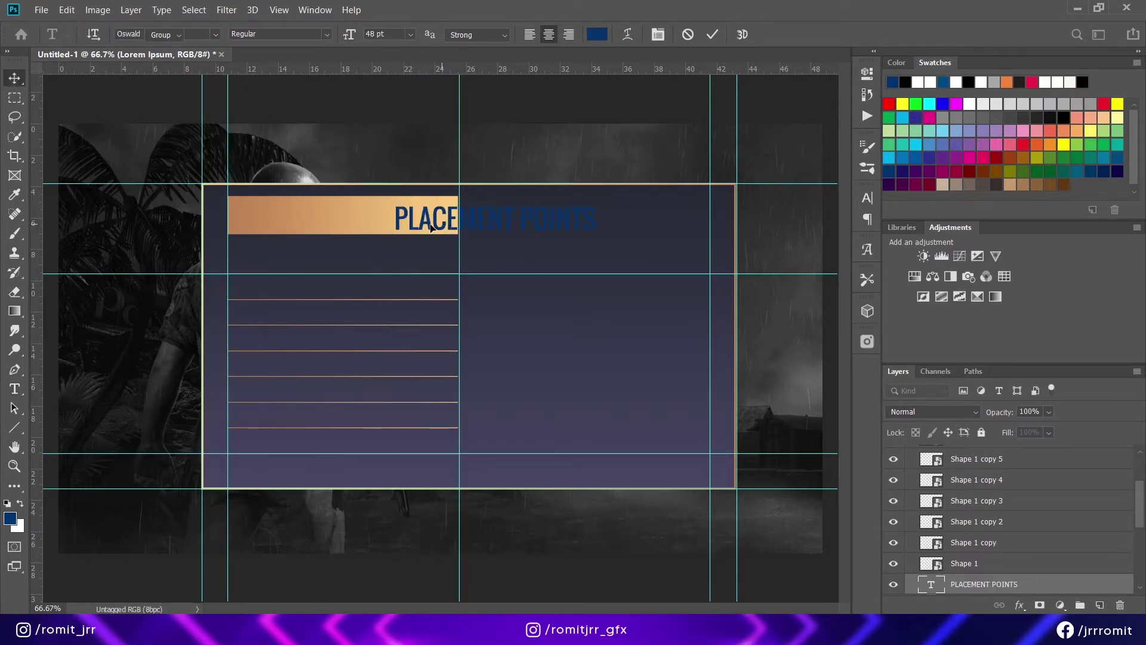
{"action": "left_click_drag", "start_coordinate": [430, 227], "coordinate": [280, 223]}
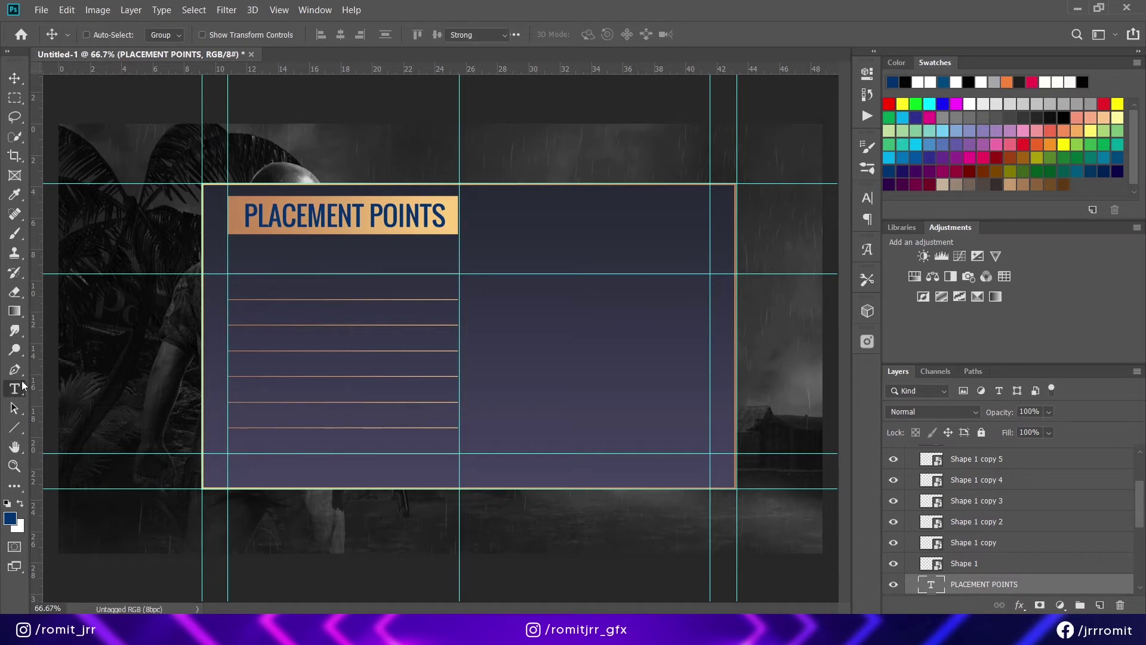
Compare the heading against the reference layer by fading and restoring its opacity.
{"action": "left_click", "coordinate": [15, 389]}
{"action": "left_click_drag", "start_coordinate": [244, 215], "coordinate": [475, 212]}
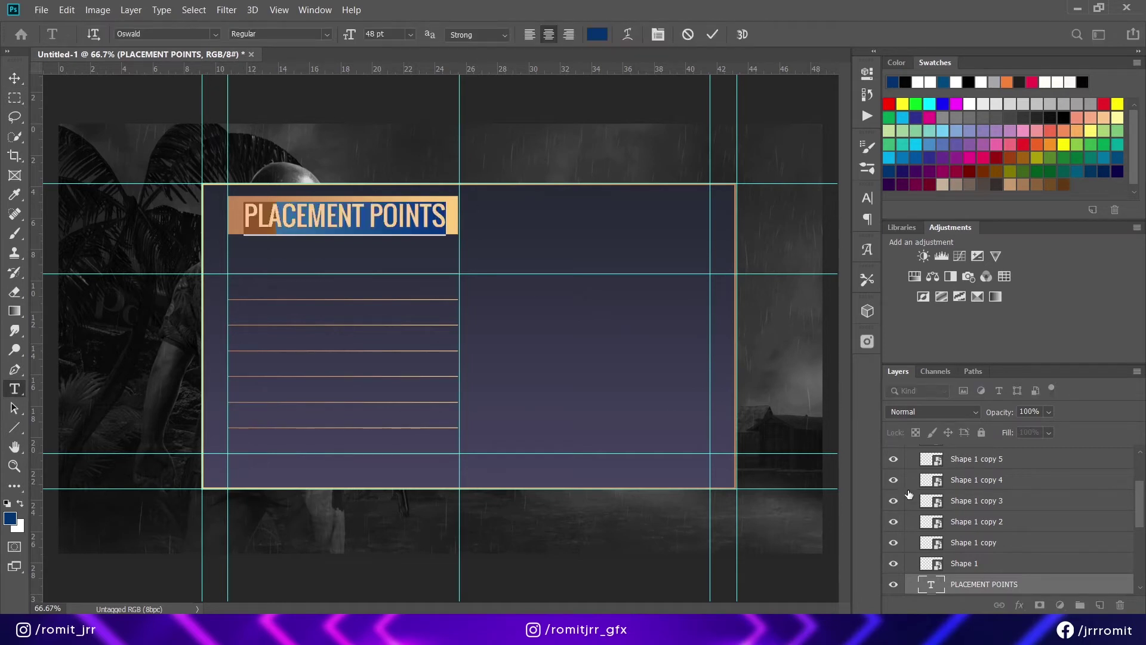
{"action": "scroll", "coordinate": [909, 495], "scroll_direction": "up", "scroll_amount": 3}
{"action": "left_click", "coordinate": [894, 457]}
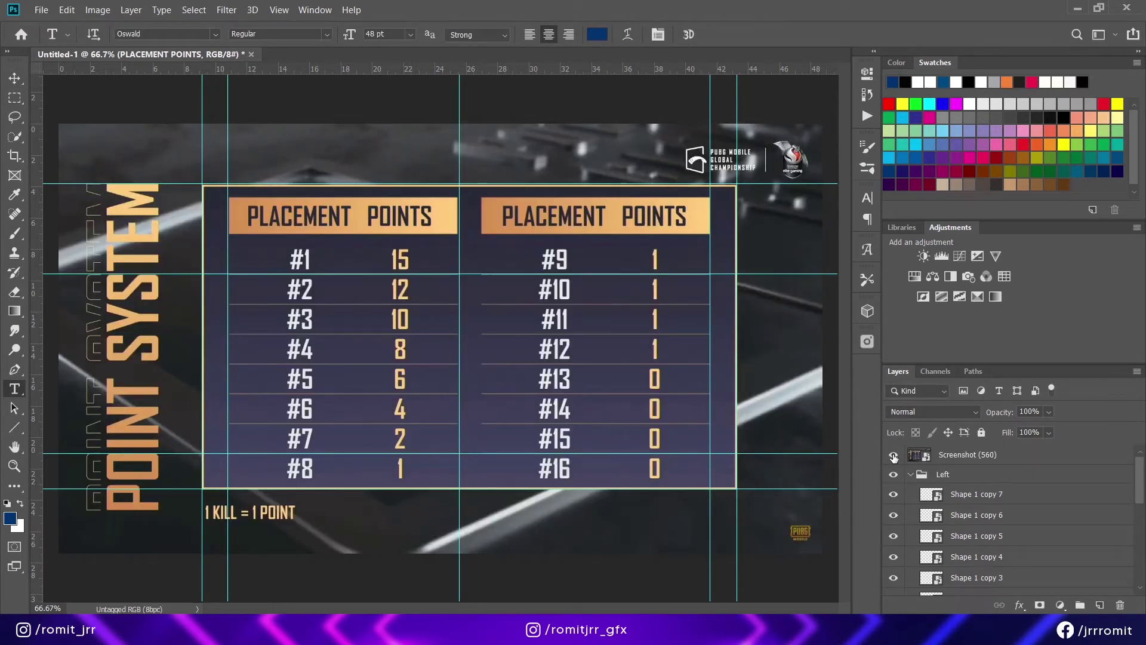
{"action": "left_click_drag", "start_coordinate": [1001, 418], "coordinate": [954, 414]}
{"action": "left_click", "coordinate": [959, 455]}
{"action": "mouse_move", "coordinate": [987, 416]}
{"action": "left_mouse_down"}
{"action": "mouse_move", "coordinate": [953, 416]}
{"action": "mouse_move", "coordinate": [1116, 418]}
{"action": "left_mouse_up"}
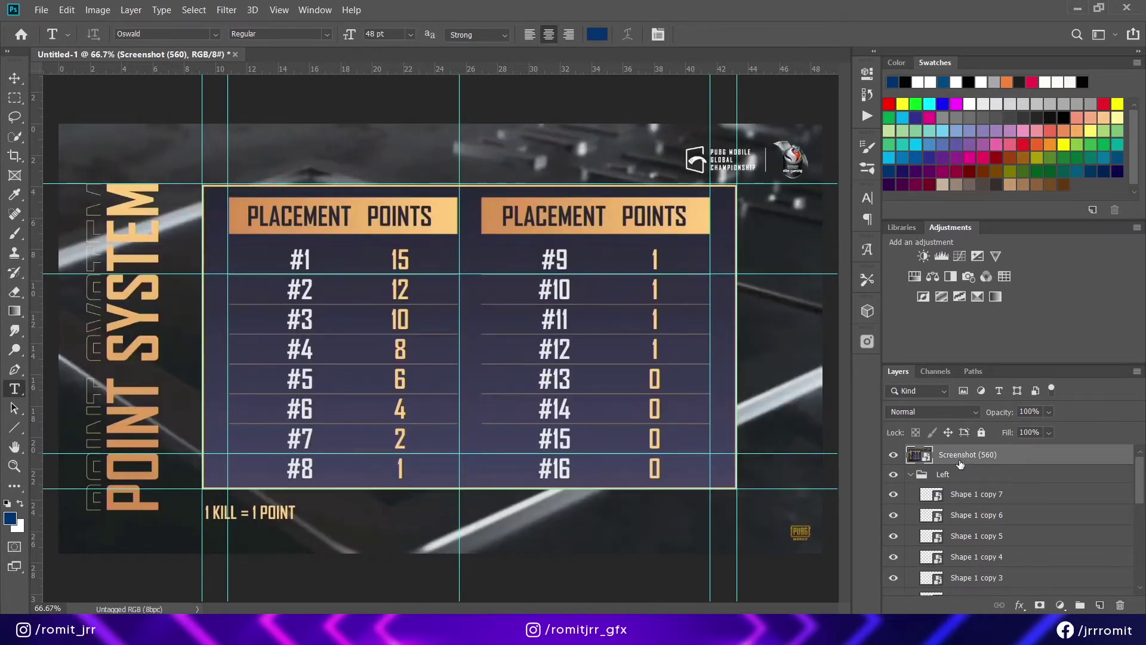
{"action": "left_click", "coordinate": [894, 456]}
{"action": "scroll", "coordinate": [1015, 519], "scroll_direction": "down", "scroll_amount": 3}
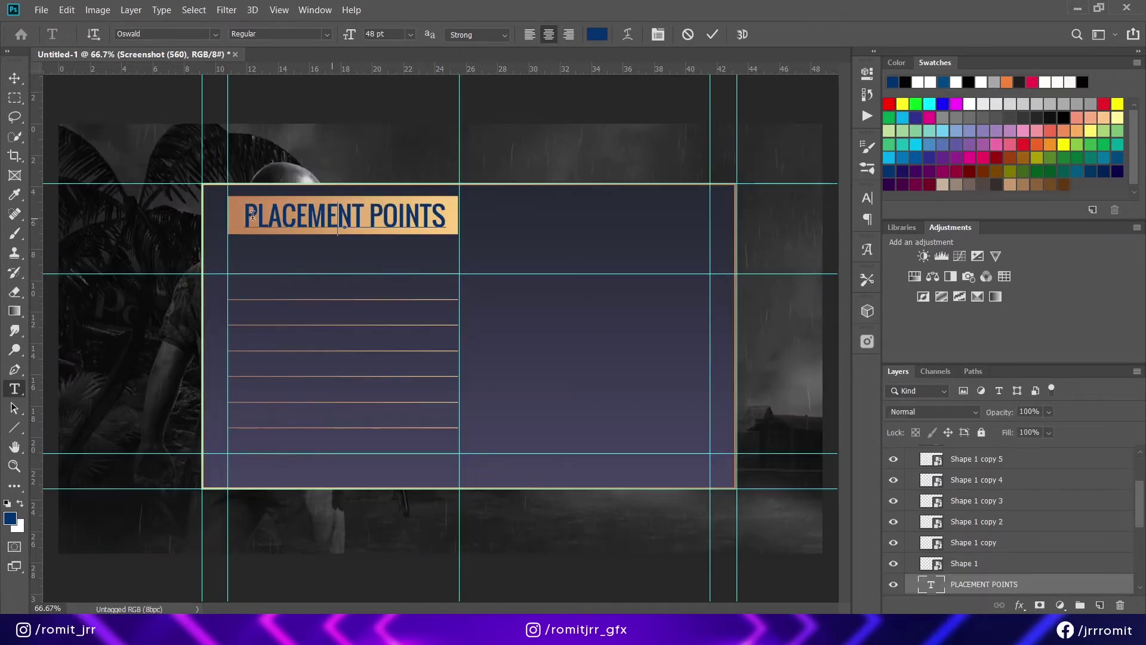
Resize the PLACEMENT POINTS heading to 40 pt and adjust its word spacing.
{"action": "left_click_drag", "start_coordinate": [276, 216], "coordinate": [388, 48]}
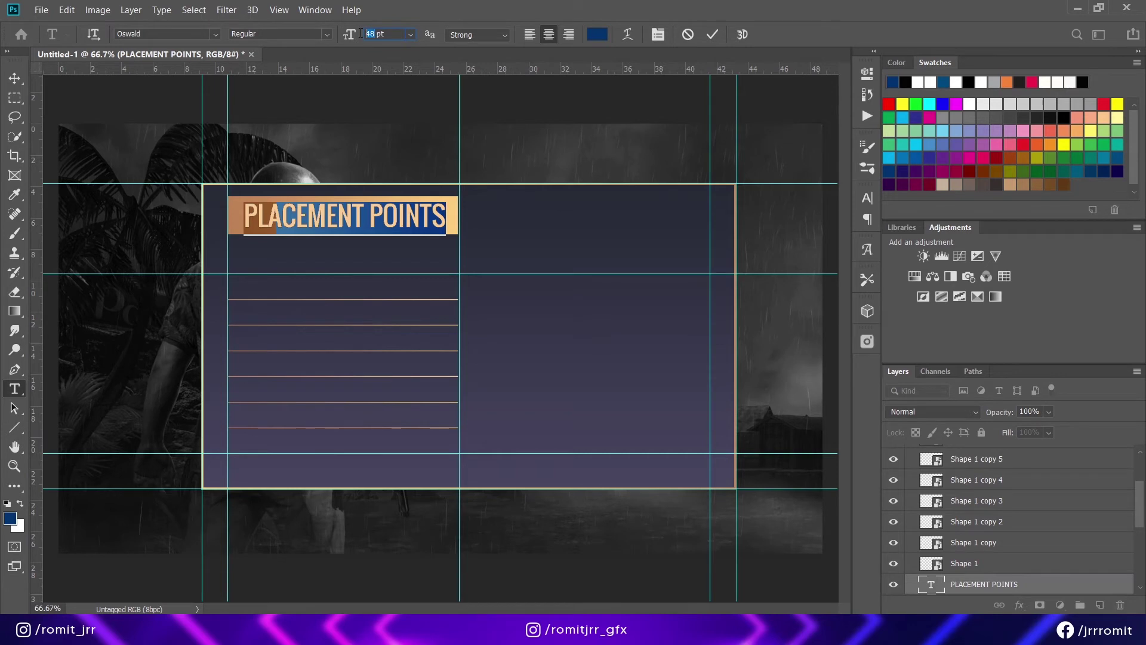
{"action": "type", "text": "40"}
{"action": "key", "text": "Return"}
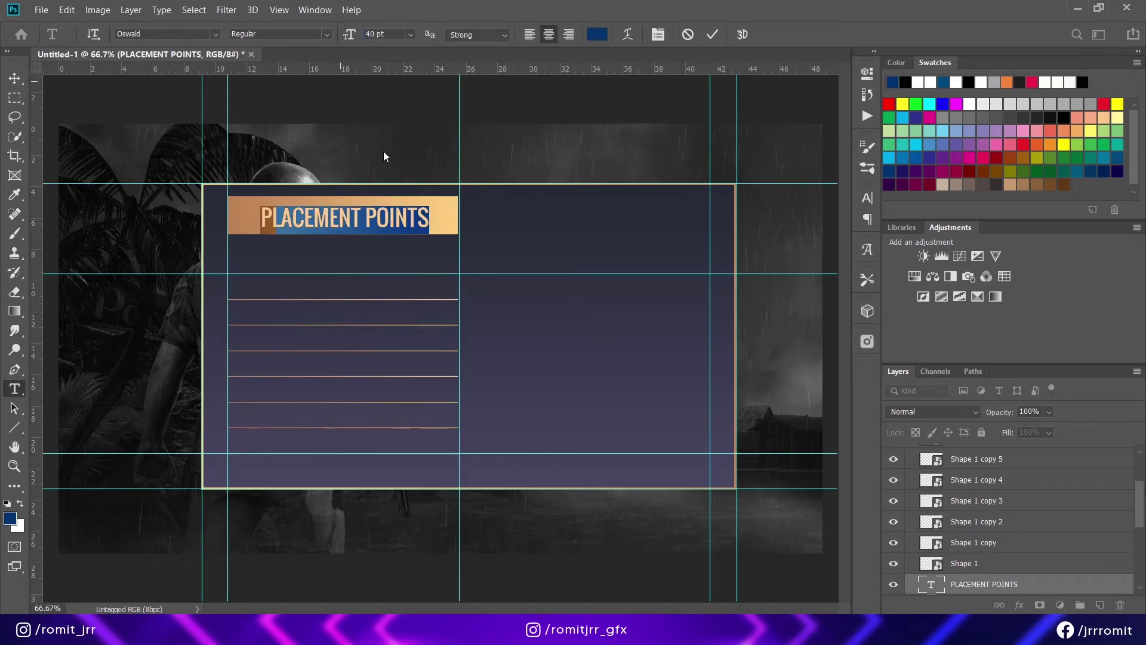
{"action": "left_click", "coordinate": [360, 212]}
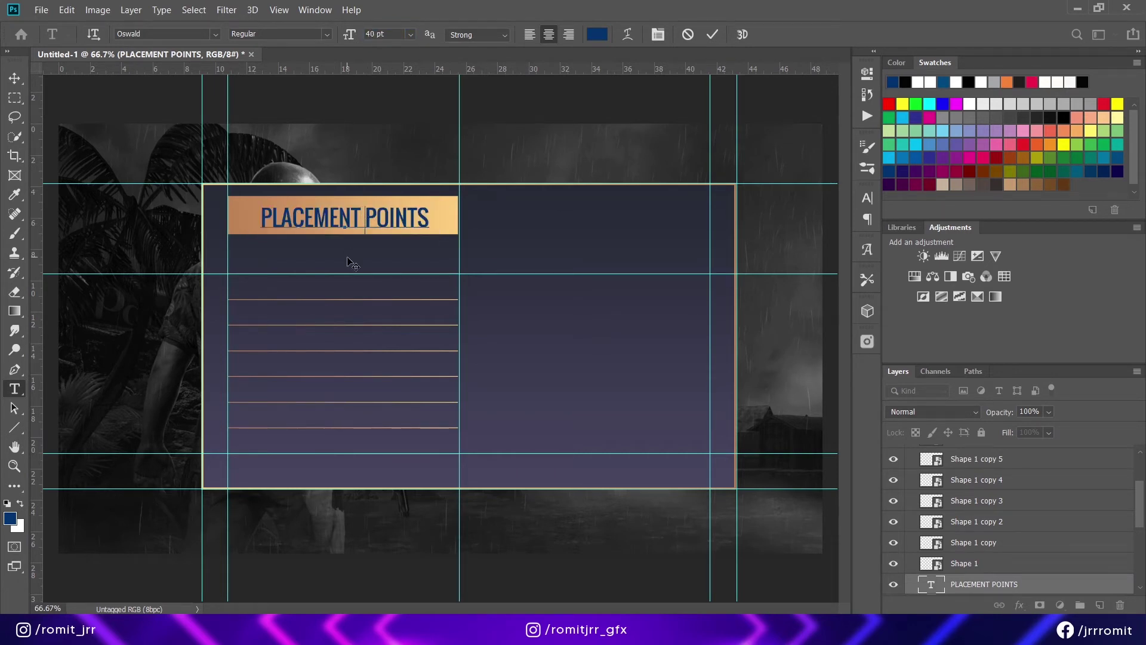
{"action": "key", "text": "BackSpace"}
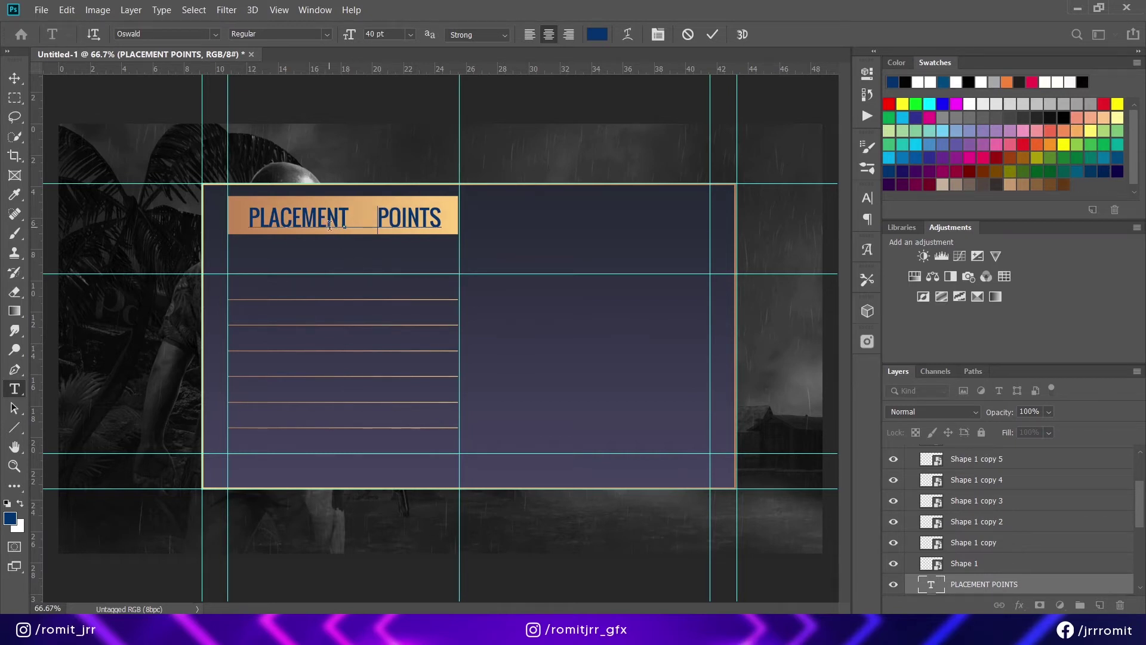
{"action": "key", "text": "BackSpace"}
{"action": "key", "text": "ctrl+a"}
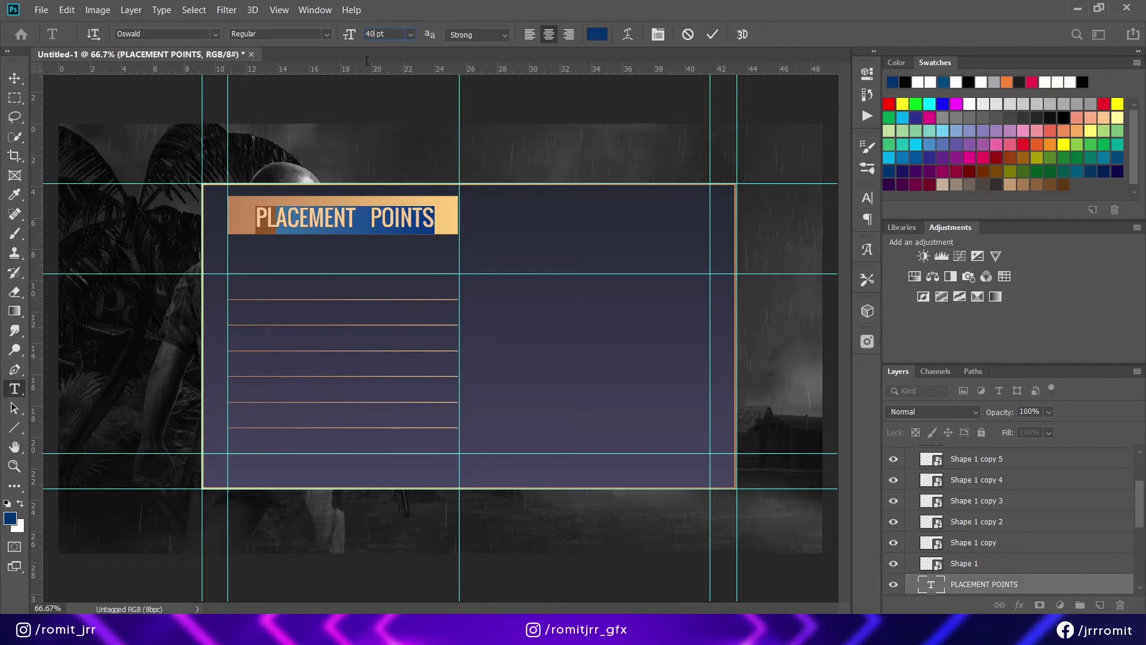
{"action": "left_click", "coordinate": [15, 78]}
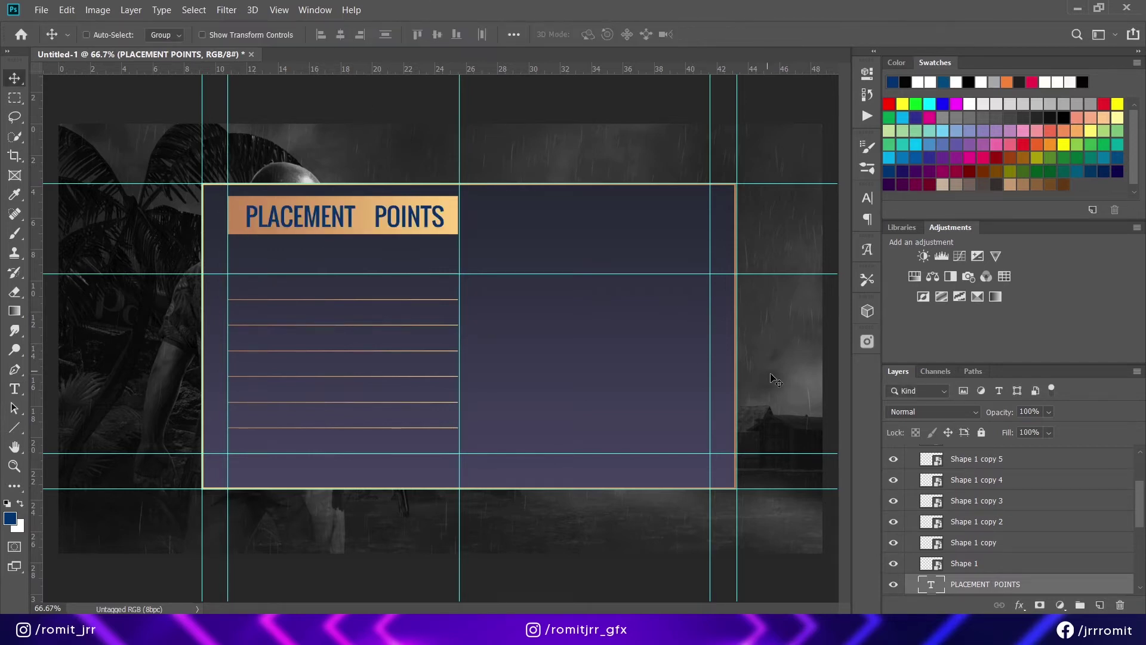
Widen the gap between PLACEMENT and POINTS, then select the heading together with the gold header bar.
{"action": "left_click", "coordinate": [14, 389]}
{"action": "left_click", "coordinate": [335, 215]}
{"action": "key", "text": "ctrl+a"}
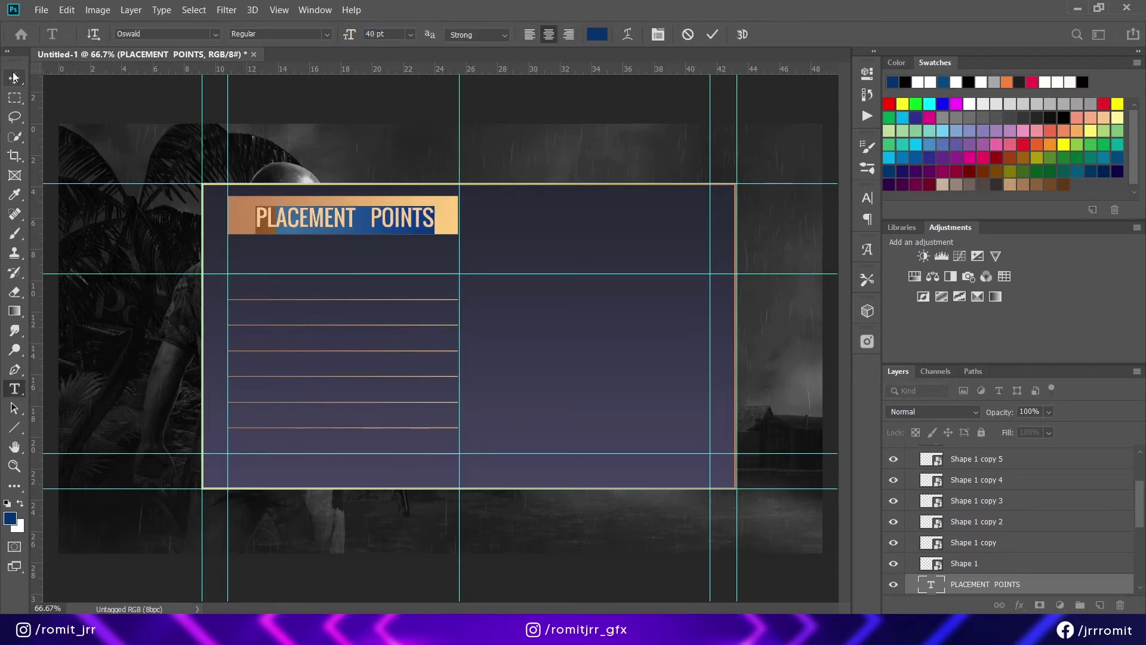
{"action": "left_click", "coordinate": [373, 216]}
{"action": "left_click", "coordinate": [14, 79]}
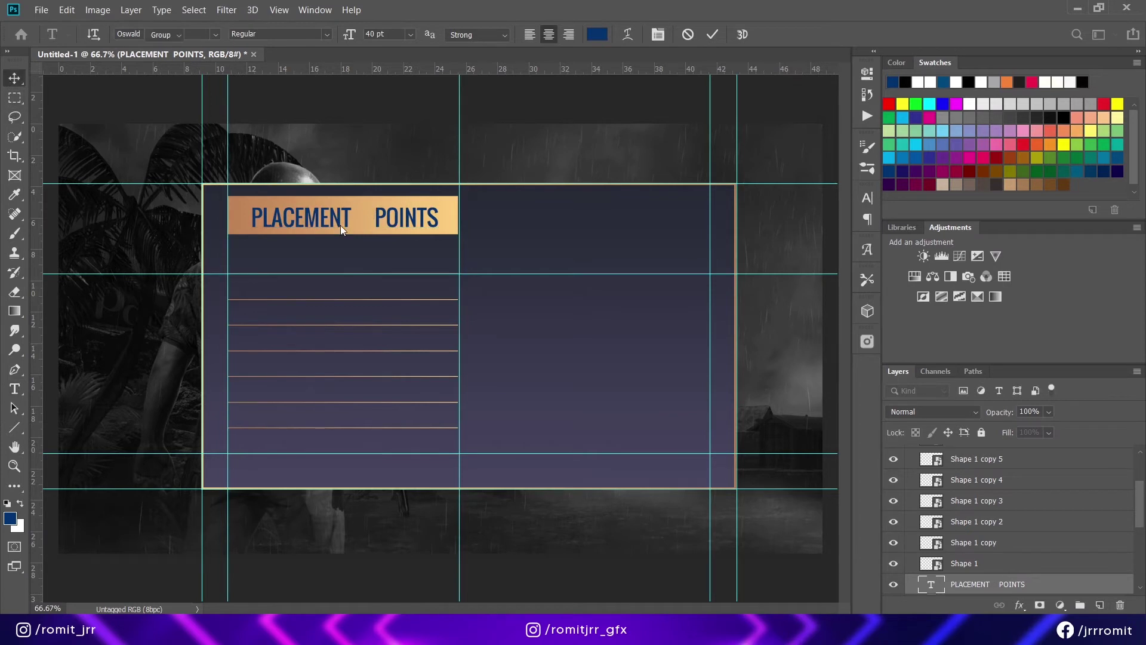
{"action": "scroll", "coordinate": [982, 545], "scroll_direction": "down", "scroll_amount": 2}
{"action": "left_click", "coordinate": [982, 545], "text": "ctrl"}
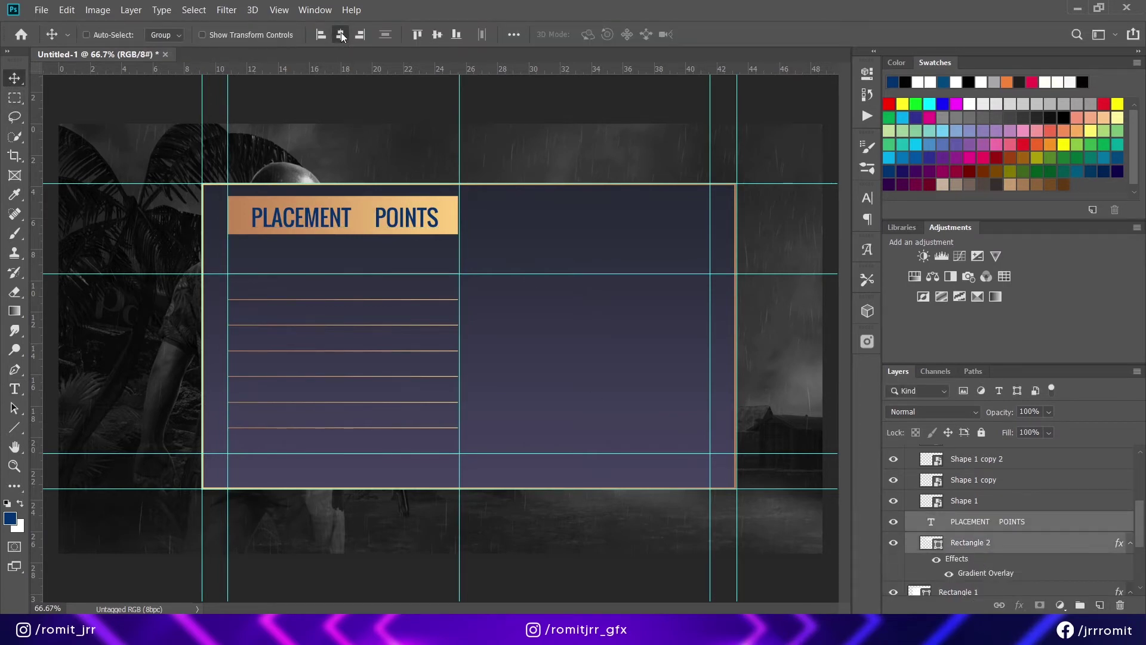
Centre the heading horizontally and vertically on the gold bar, then add a mask to the bar.
{"action": "left_click", "coordinate": [341, 34]}
{"action": "left_click", "coordinate": [437, 34]}
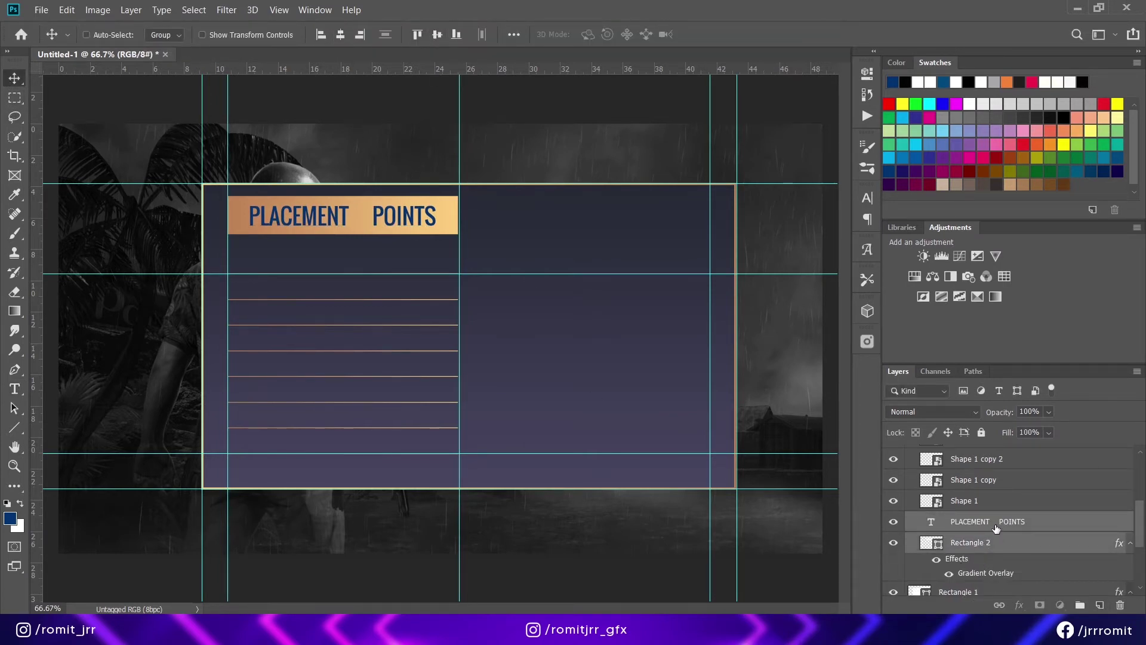
{"action": "left_click", "coordinate": [957, 523]}
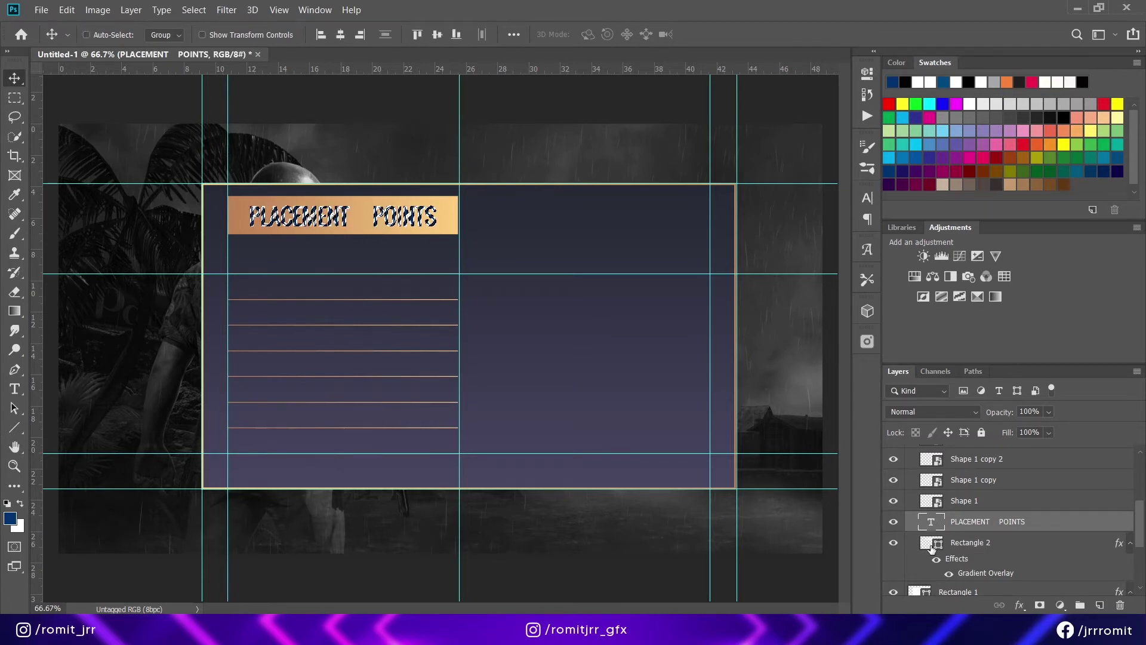
{"action": "left_click", "coordinate": [967, 542]}
{"action": "left_click", "coordinate": [1040, 605]}
{"action": "key", "text": "ctrl+i"}
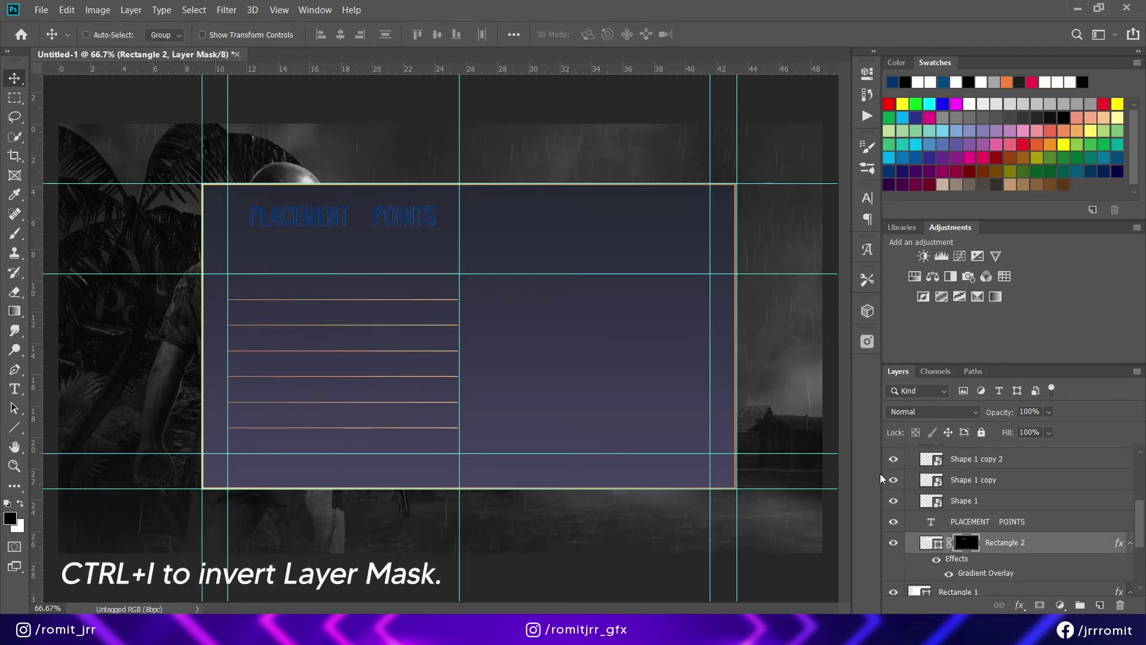
{"action": "key", "text": "ctrl+i"}
Hide the PLACEMENT POINTS text layer.
{"action": "left_click", "coordinate": [966, 527]}
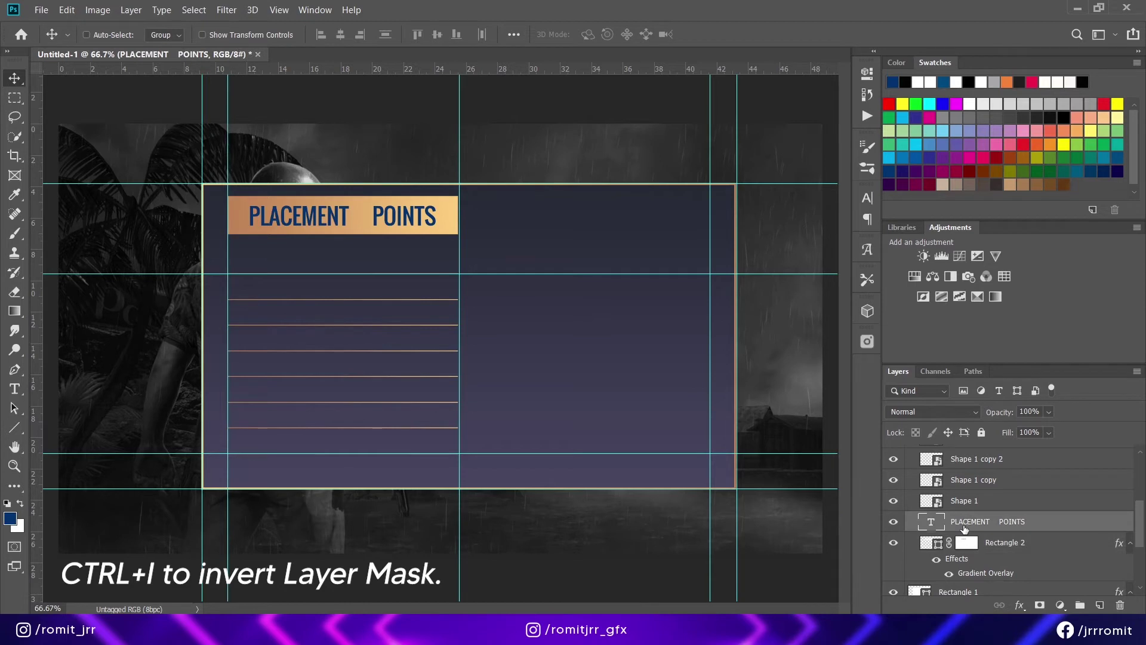
{"action": "left_click", "coordinate": [894, 523]}
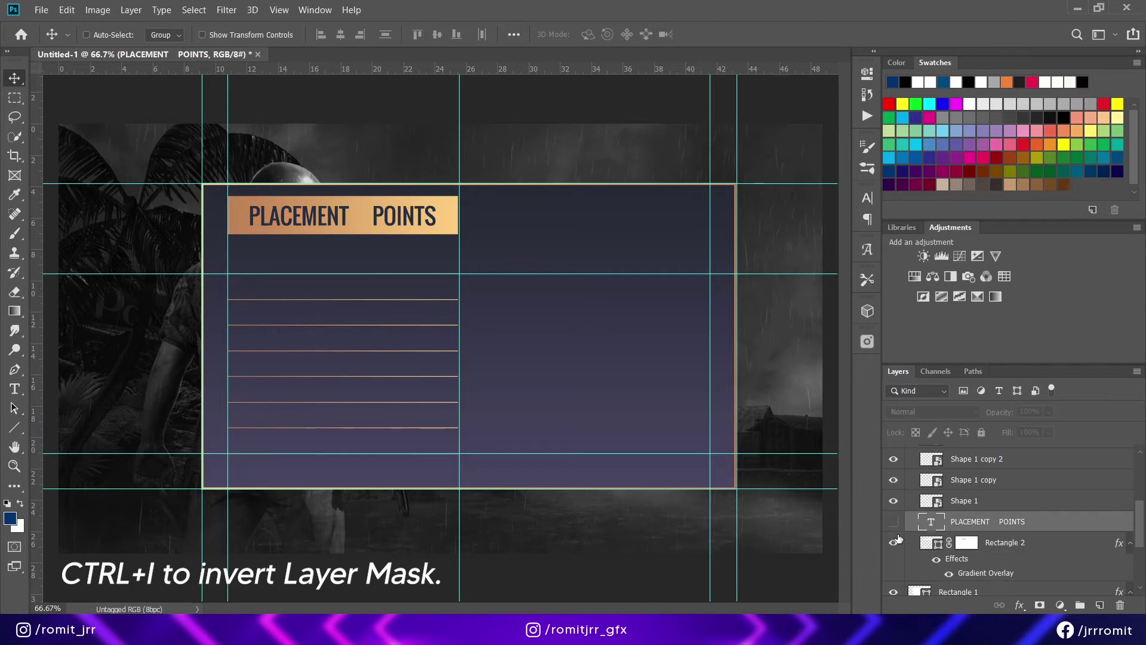
{"action": "scroll", "coordinate": [1022, 511], "scroll_direction": "up", "scroll_amount": 5}
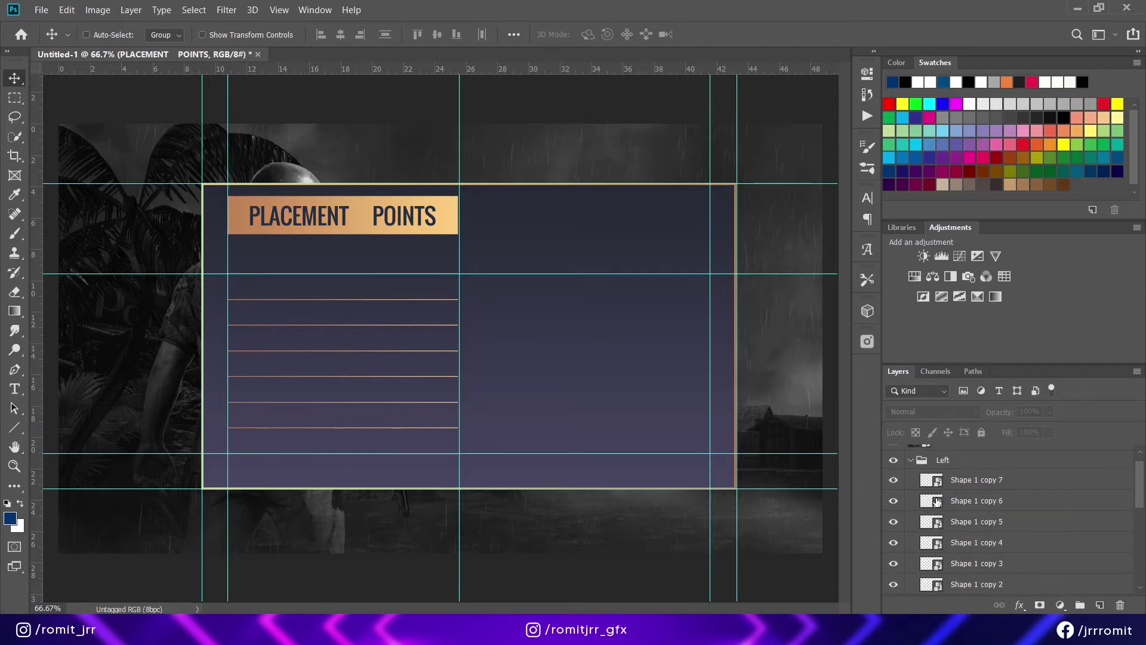
Duplicate the Left group as 'Right' and move it into the right column.
{"action": "scroll", "coordinate": [1022, 512], "scroll_direction": "up", "scroll_amount": 2}
{"action": "left_click", "coordinate": [910, 475]}
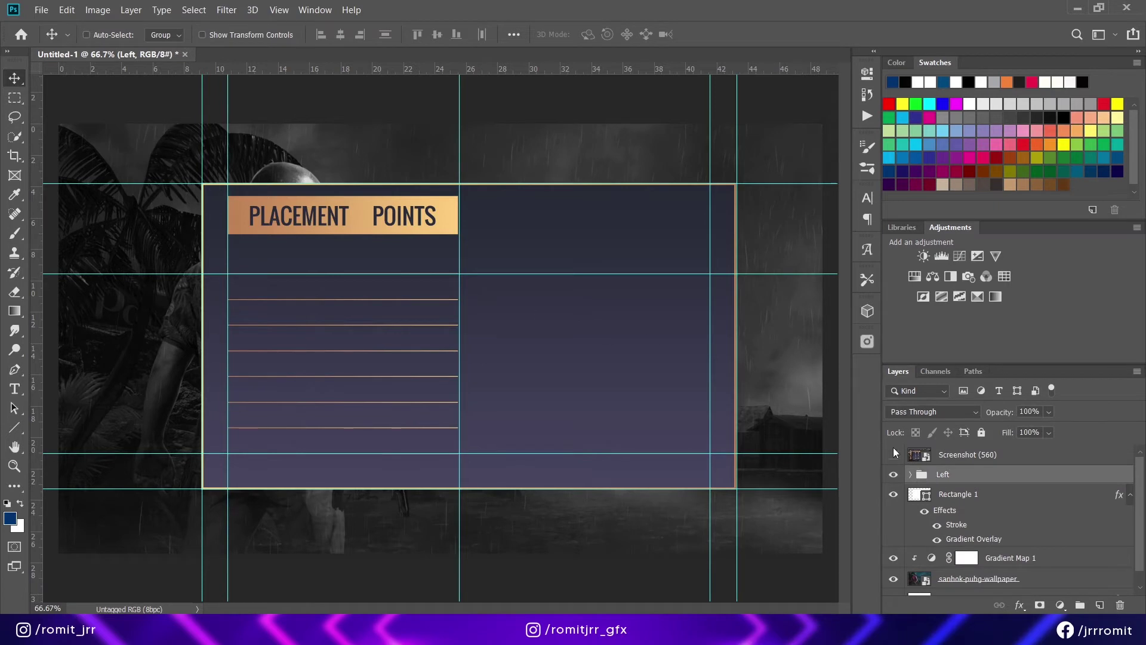
{"action": "left_click_drag", "start_coordinate": [943, 474], "coordinate": [1099, 605]}
{"action": "double_click", "coordinate": [950, 474]}
{"action": "type", "text": "r"}
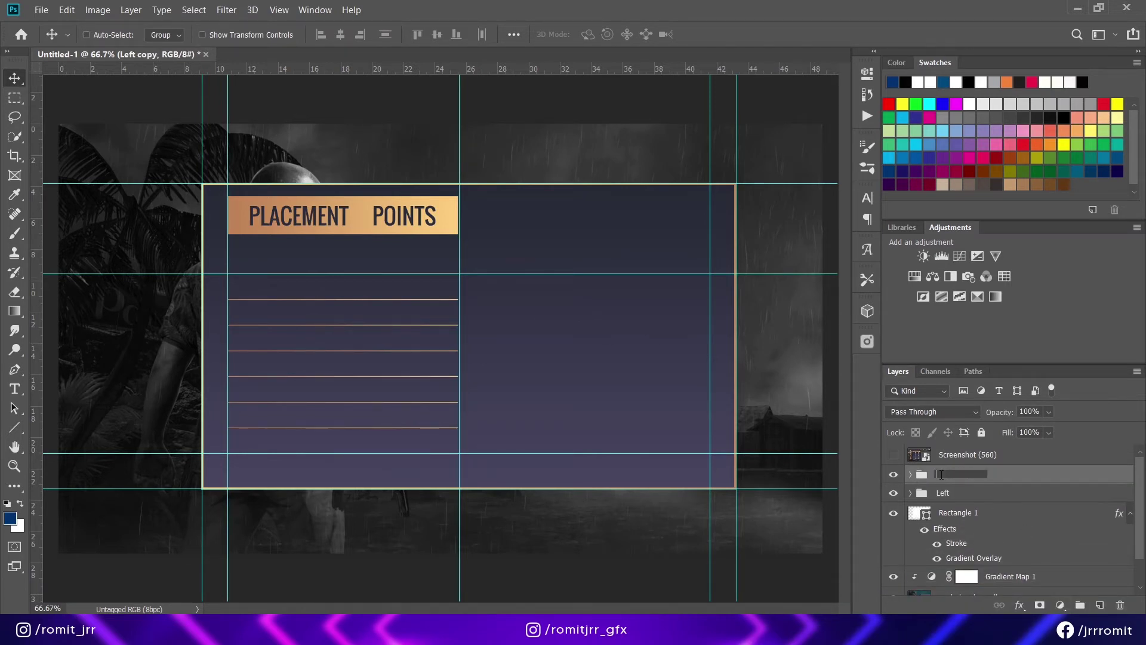
{"action": "key", "text": "Return"}
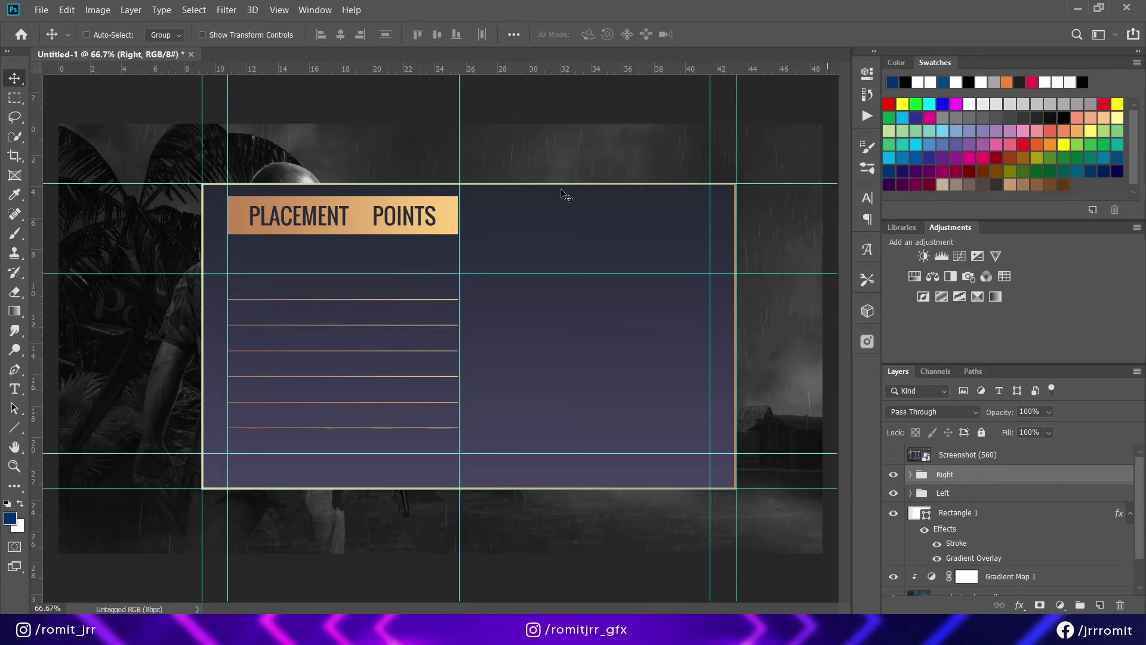
{"action": "left_click_drag", "start_coordinate": [281, 281], "coordinate": [522, 291]}
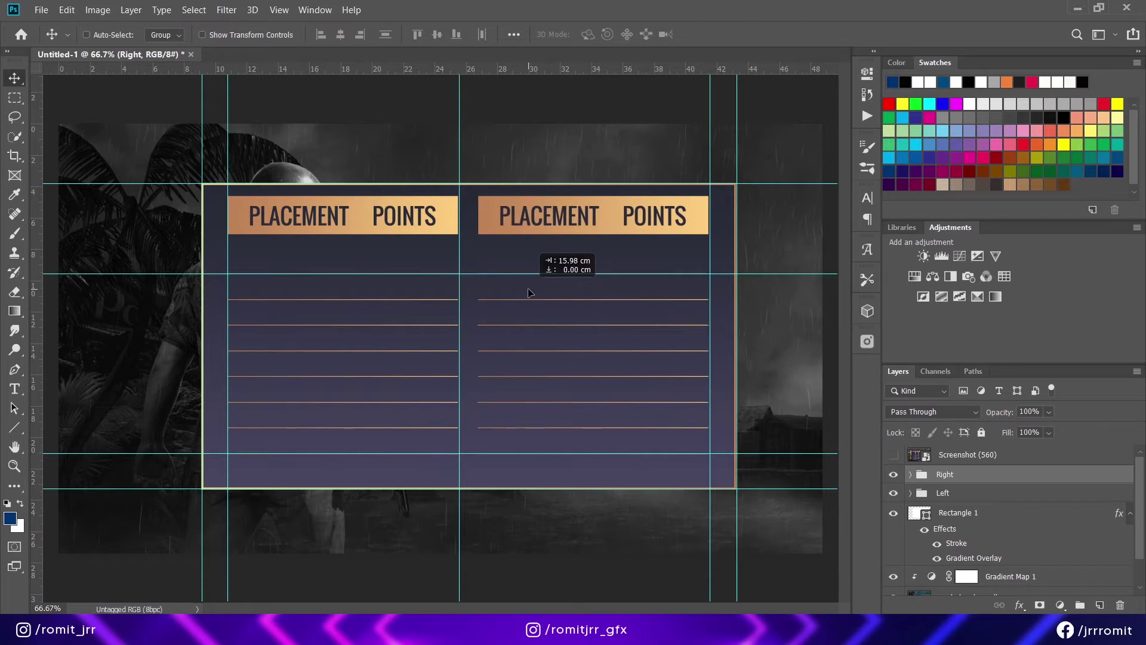
{"action": "left_click_drag", "start_coordinate": [521, 291], "coordinate": [530, 291]}
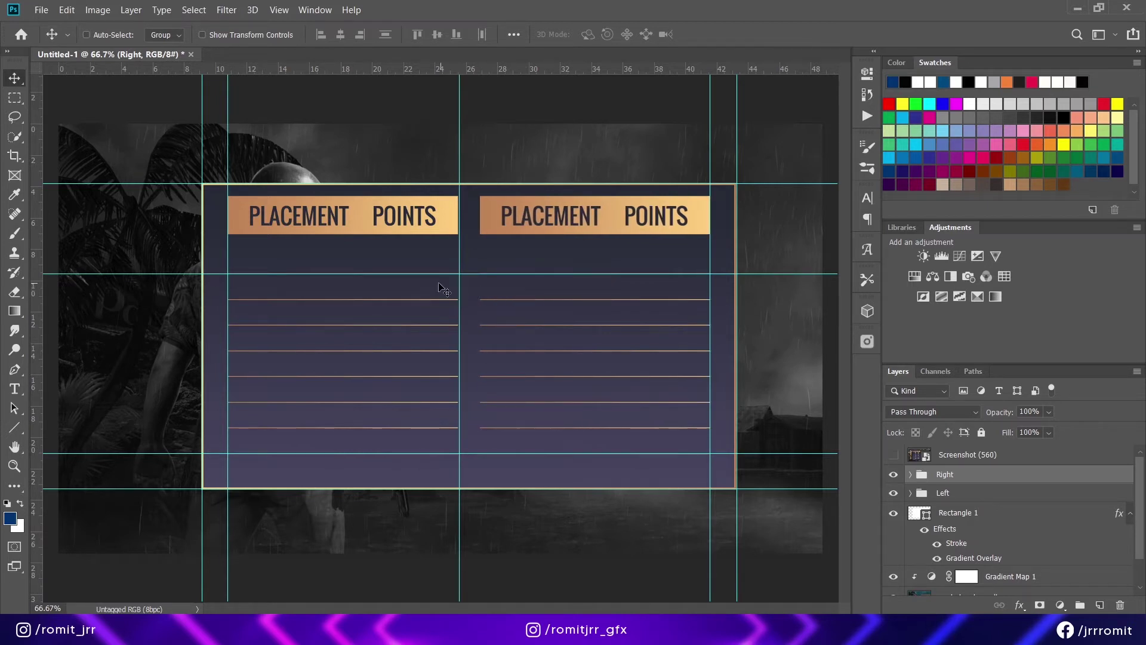
{"action": "left_click", "coordinate": [893, 455]}
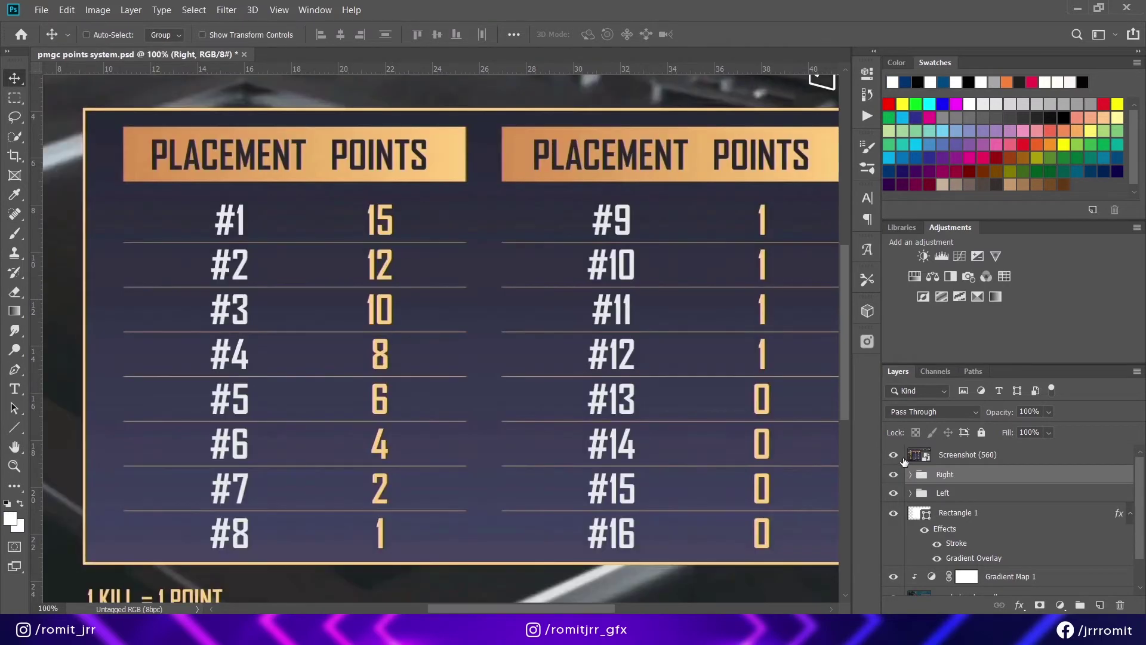
{"action": "left_click", "coordinate": [895, 456]}
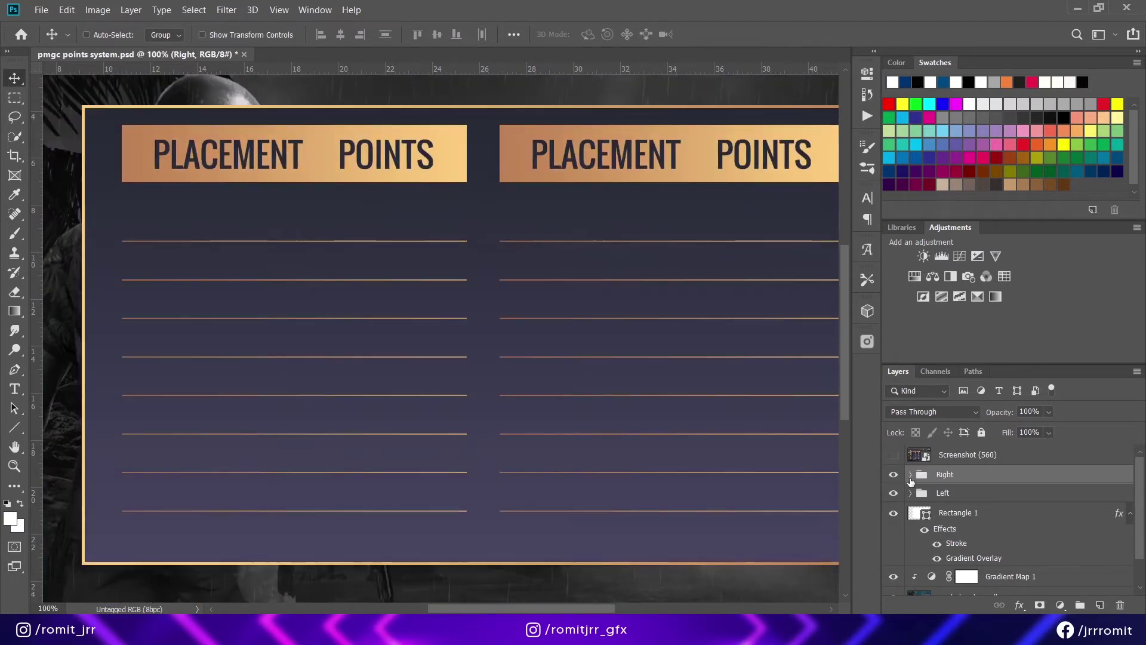
Delete the extra Shape 1 copy 6 divider line from both the Right and Left groups.
{"action": "left_click", "coordinate": [911, 474]}
{"action": "left_click", "coordinate": [956, 494]}
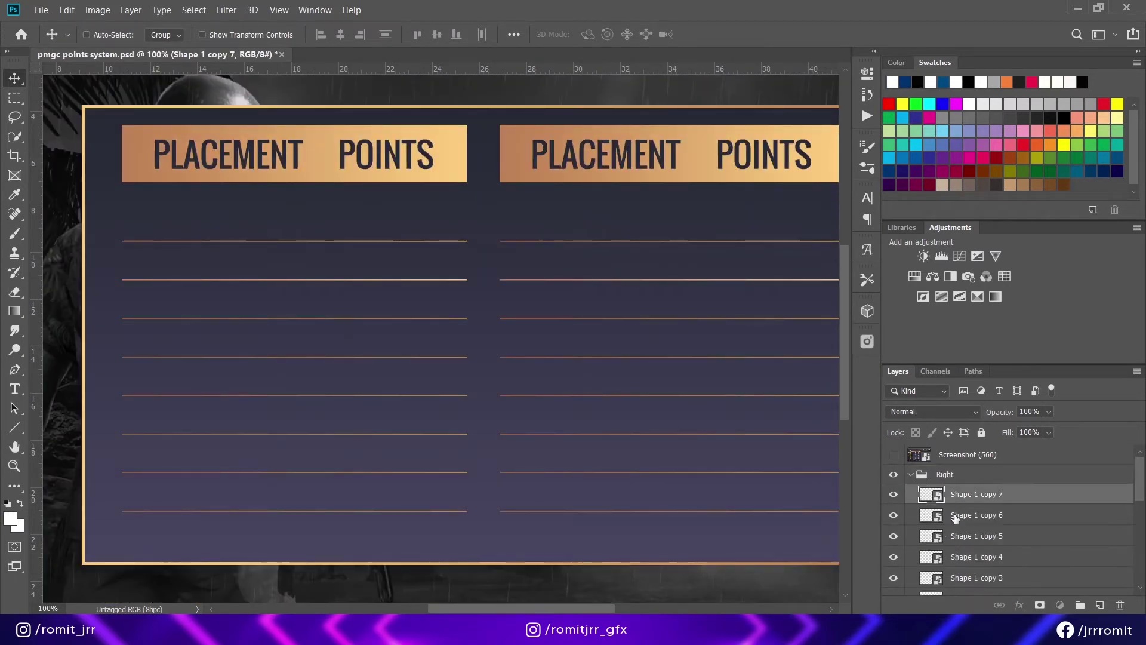
{"action": "left_click", "coordinate": [955, 516]}
{"action": "left_click", "coordinate": [894, 515]}
{"action": "left_click", "coordinate": [895, 515]}
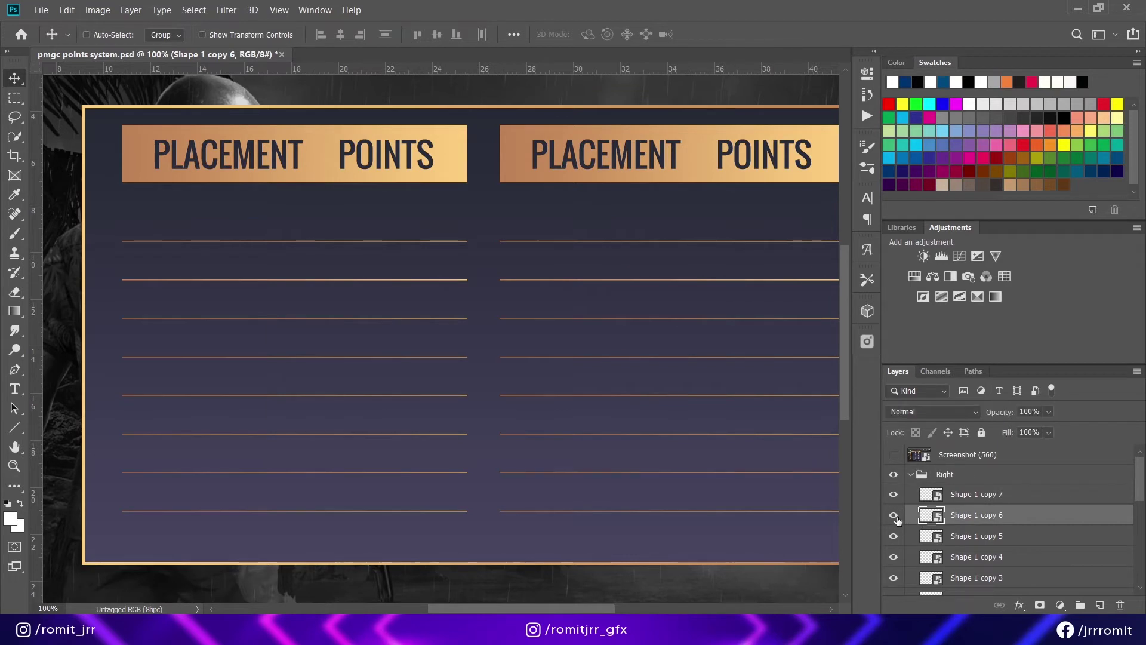
{"action": "key", "text": "Delete"}
{"action": "left_click", "coordinate": [931, 475]}
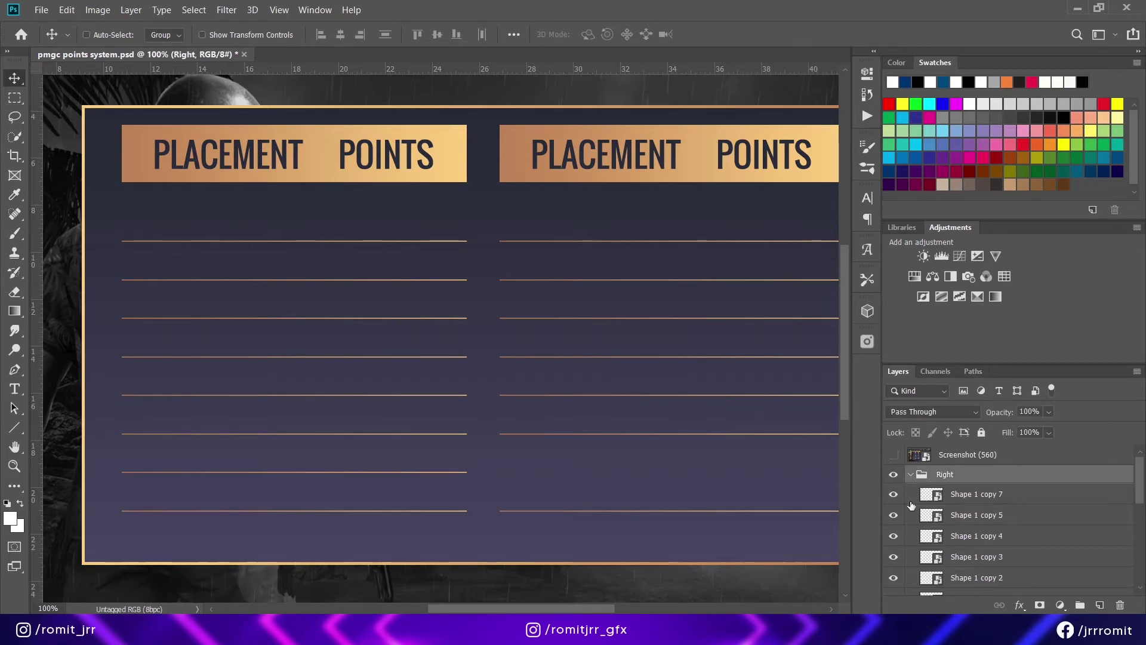
{"action": "left_click", "coordinate": [932, 455]}
{"action": "left_click", "coordinate": [911, 474]}
{"action": "left_click", "coordinate": [972, 534]}
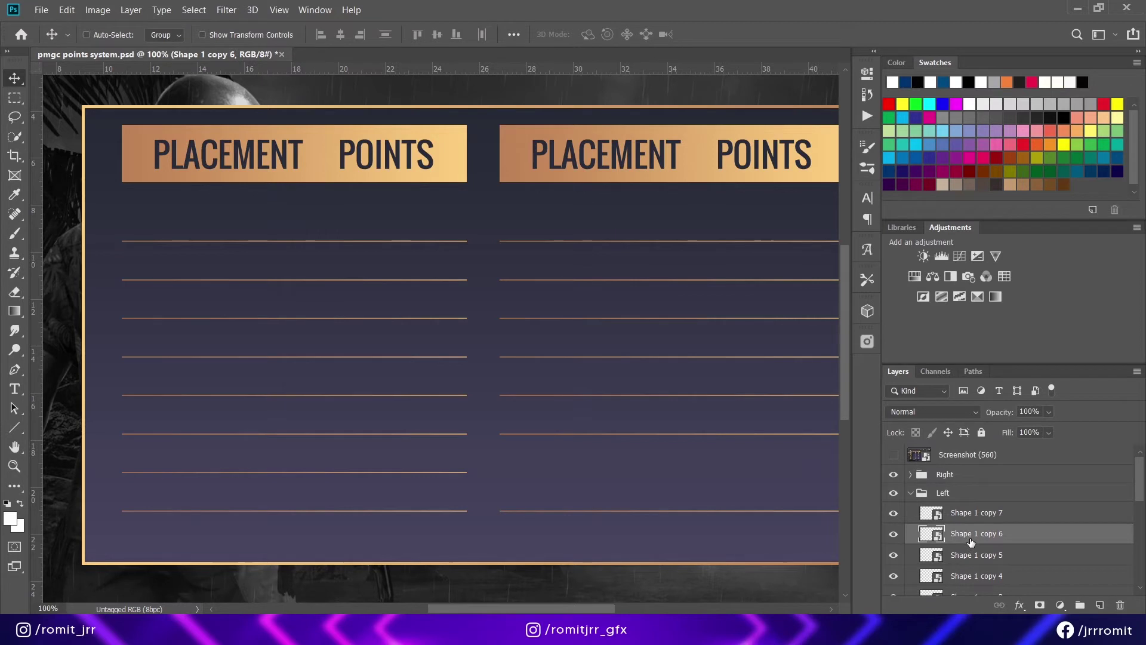
{"action": "key", "text": "alt+bracketright"}
Distribute the seven divider lines evenly in both the left and right columns.
{"action": "scroll", "coordinate": [972, 552], "scroll_direction": "down", "scroll_amount": 3}
{"action": "left_click", "coordinate": [972, 554], "text": "shift"}
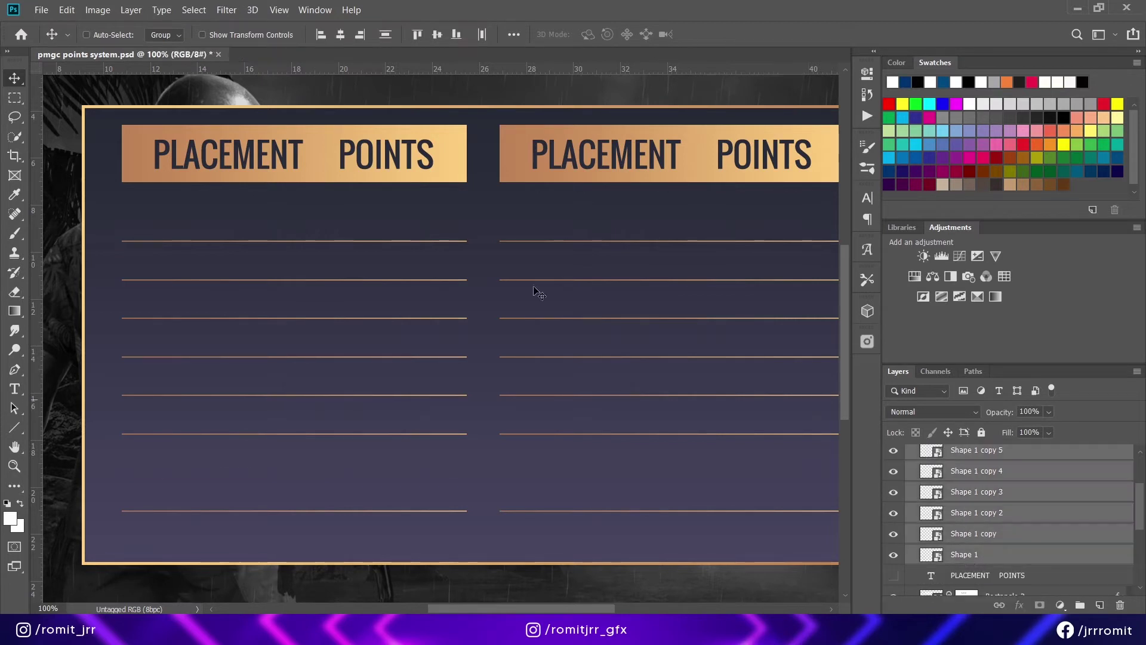
{"action": "left_click", "coordinate": [385, 34]}
{"action": "scroll", "coordinate": [968, 498], "scroll_direction": "up", "scroll_amount": 3}
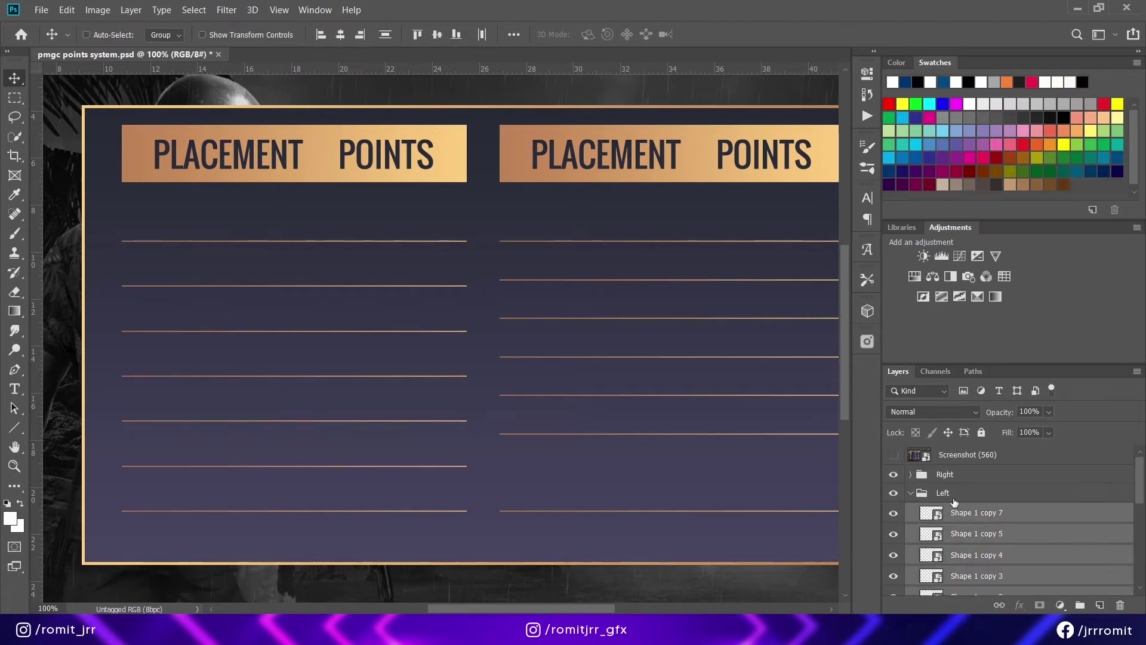
{"action": "left_click", "coordinate": [954, 502]}
{"action": "scroll", "coordinate": [961, 520], "scroll_direction": "down", "scroll_amount": 3}
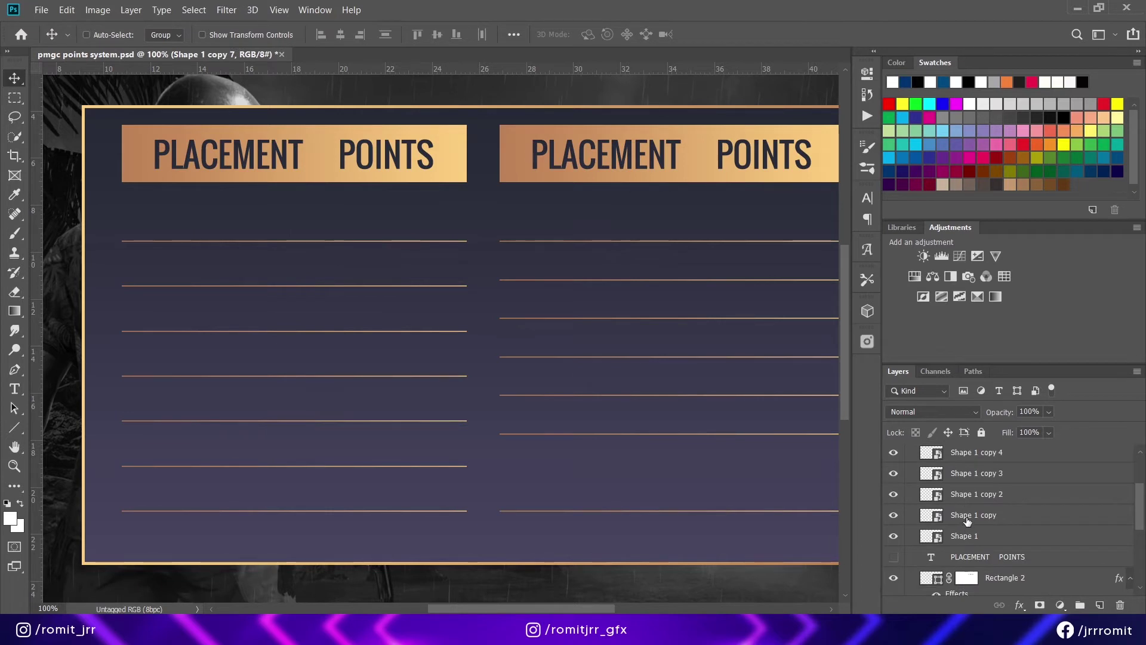
{"action": "left_click", "coordinate": [965, 538], "text": "shift"}
{"action": "left_click", "coordinate": [391, 34]}
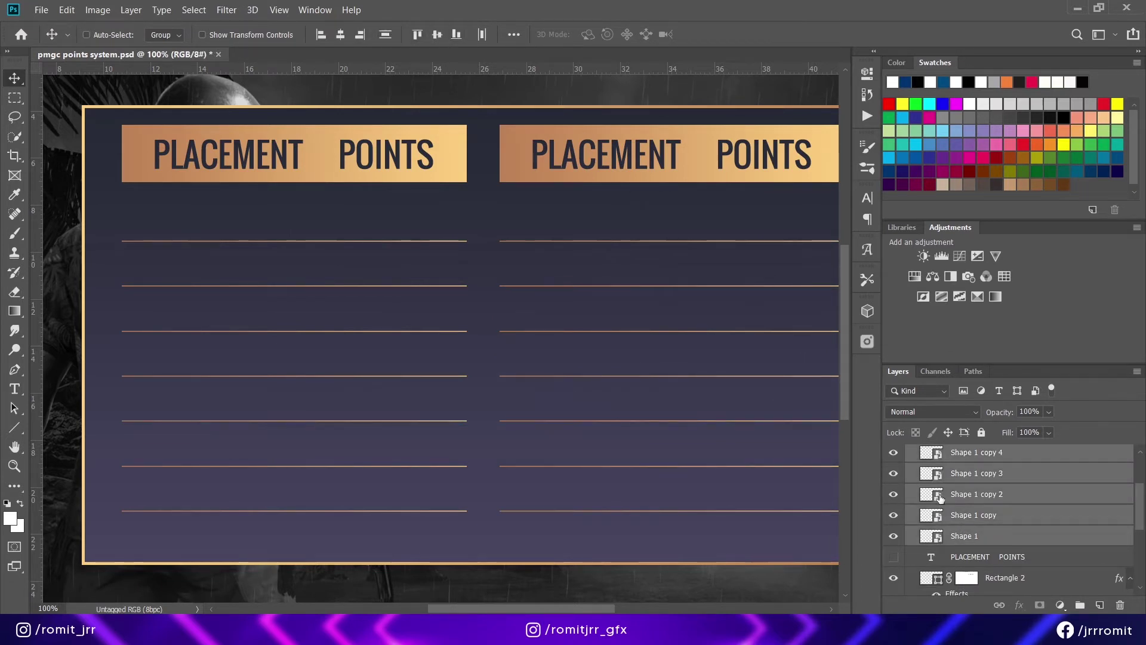
{"action": "scroll", "coordinate": [986, 508], "scroll_direction": "up", "scroll_amount": 3}
{"action": "left_click", "coordinate": [945, 474]}
{"action": "left_click", "coordinate": [910, 474]}
Type the ranks #1 to #8 on separate lines starting in the left table's first row.
{"action": "key", "text": "t"}
{"action": "left_click", "coordinate": [172, 226]}
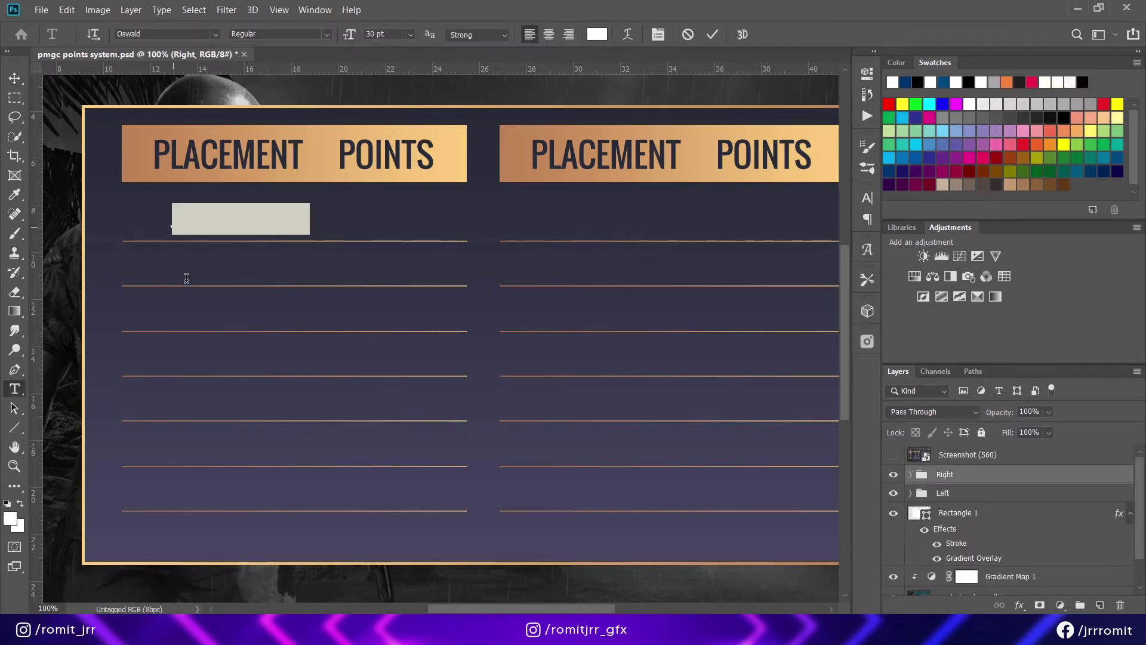
{"action": "type", "text": "#1"}
{"action": "key", "text": "Return"}
{"action": "type", "text": "#2"}
{"action": "key", "text": "Return"}
{"action": "type", "text": "#3 "}
{"action": "type", "text": "#4"}
{"action": "key", "text": "Return"}
{"action": "type", "text": "#5"}
{"action": "key", "text": "Return"}
{"action": "type", "text": "#6"}
{"action": "key", "text": "Return"}
{"action": "type", "text": "#7 #8"}
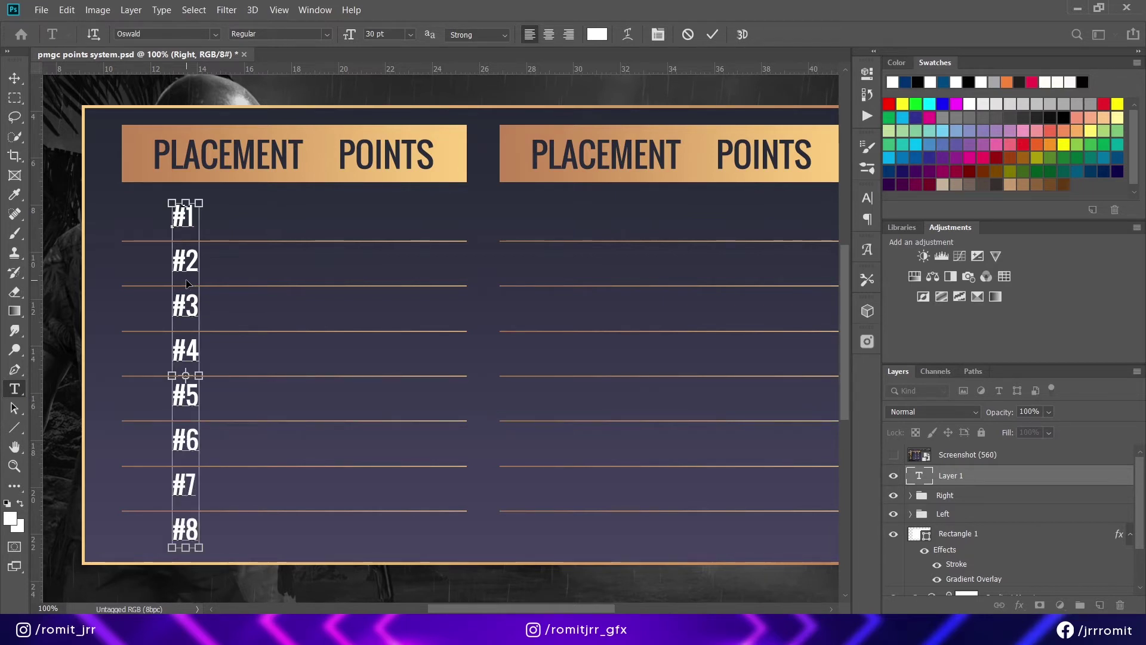
Set the rank list's leading to 54 pt and nudge it to centre in the left column.
{"action": "key", "text": "ctrl+a"}
{"action": "left_click", "coordinate": [658, 34]}
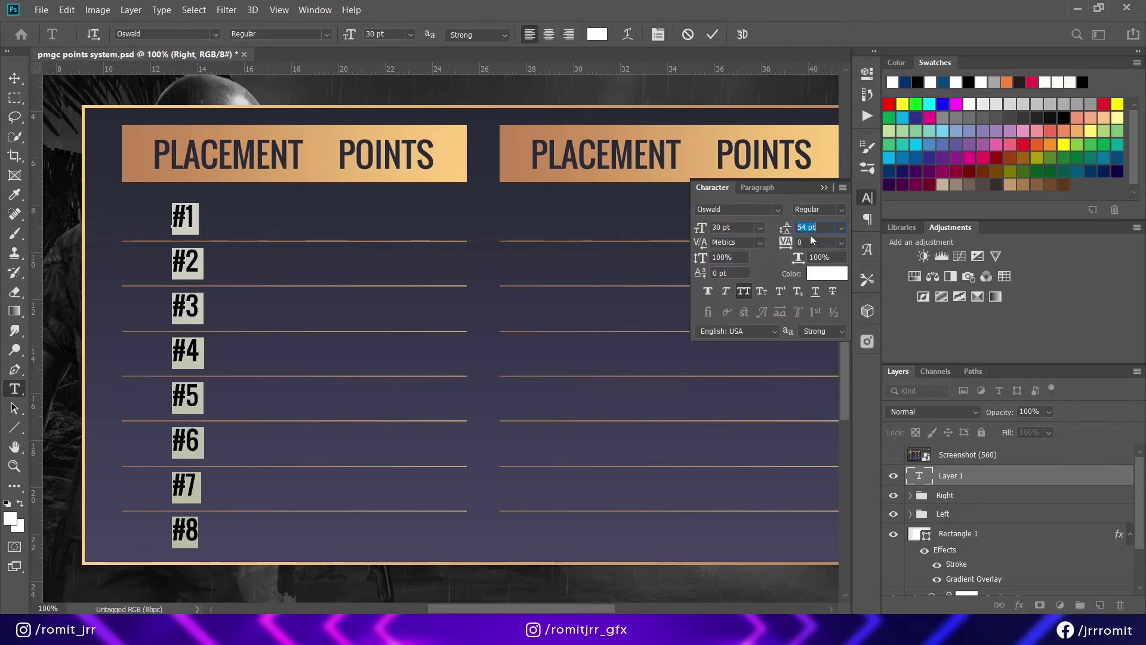
{"action": "left_click", "coordinate": [15, 74]}
{"action": "key", "text": "Down"}
{"action": "key", "text": "Down"}
{"action": "key", "text": "Down"}
{"action": "key", "text": "Right"}
{"action": "key", "text": "Right"}
{"action": "key", "text": "Right"}
{"action": "key", "text": "Right"}
{"action": "key", "text": "Right"}
{"action": "key", "text": "Right"}
{"action": "key", "text": "Right"}
{"action": "key", "text": "Right"}
{"action": "key", "text": "Right"}
{"action": "key", "text": "ctrl+semicolon"}
{"action": "key", "text": "Up"}
{"action": "key", "text": "Up"}
{"action": "key", "text": "Up"}
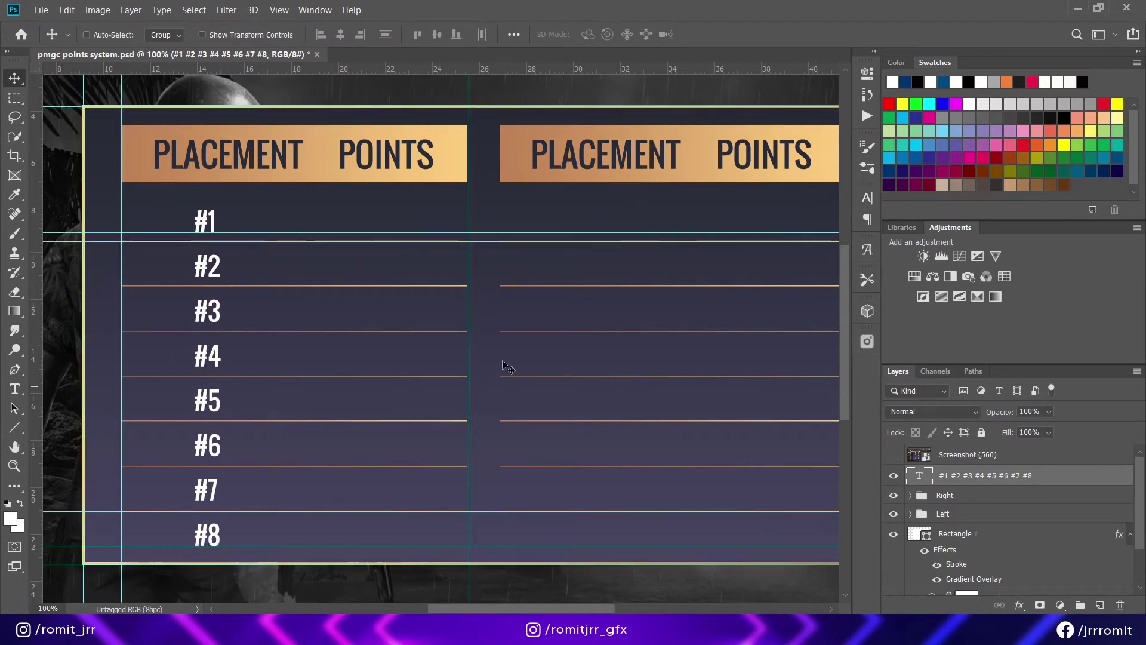
{"action": "key", "text": "ctrl+semicolon"}
{"action": "key", "text": "Right"}
{"action": "key", "text": "Right"}
{"action": "key", "text": "Right"}
{"action": "key", "text": "Right"}
{"action": "key", "text": "Right"}
{"action": "key", "text": "Right"}
{"action": "key", "text": "Right"}
{"action": "key", "text": "Right"}
{"action": "key", "text": "Right"}
{"action": "key", "text": "Right"}
{"action": "key", "text": "Right"}
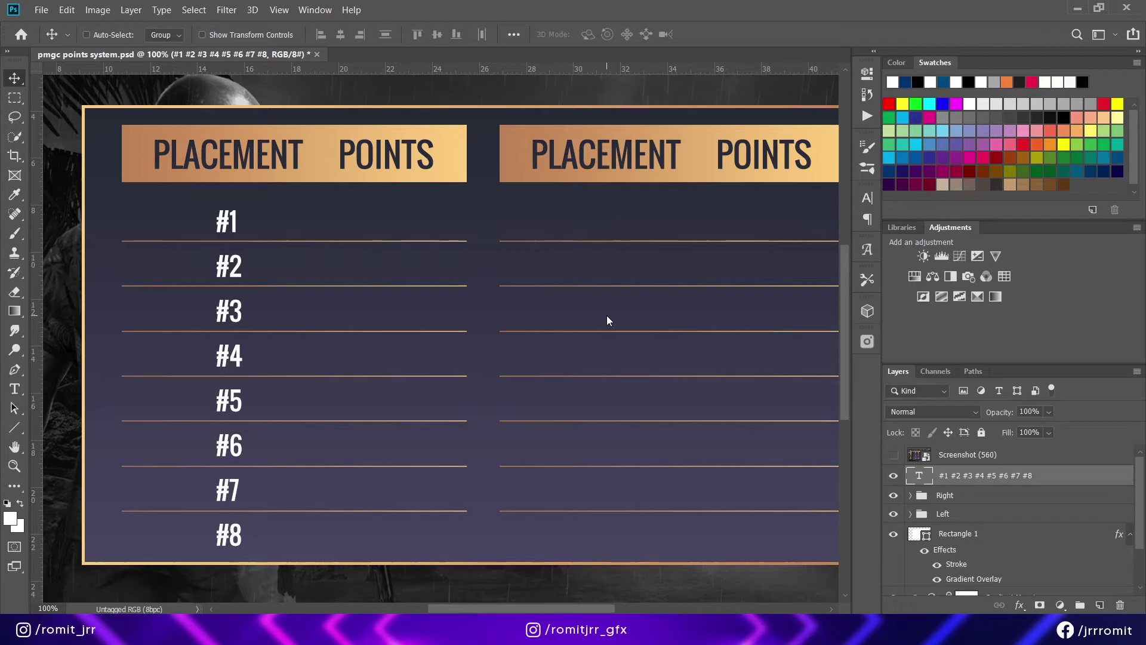
{"action": "mouse_move", "coordinate": [980, 482]}
{"action": "left_mouse_down"}
{"action": "mouse_move", "coordinate": [1100, 605]}
{"action": "mouse_move", "coordinate": [986, 476]}
{"action": "left_mouse_up"}
Add four vertical guides for the rank and points columns of both tables, matching the reference.
{"action": "left_click", "coordinate": [894, 455]}
{"action": "left_click_drag", "start_coordinate": [35, 317], "coordinate": [231, 321]}
{"action": "left_click_drag", "start_coordinate": [35, 296], "coordinate": [380, 298]}
{"action": "left_click_drag", "start_coordinate": [35, 348], "coordinate": [611, 325]}
{"action": "left_click_drag", "start_coordinate": [37, 358], "coordinate": [761, 344]}
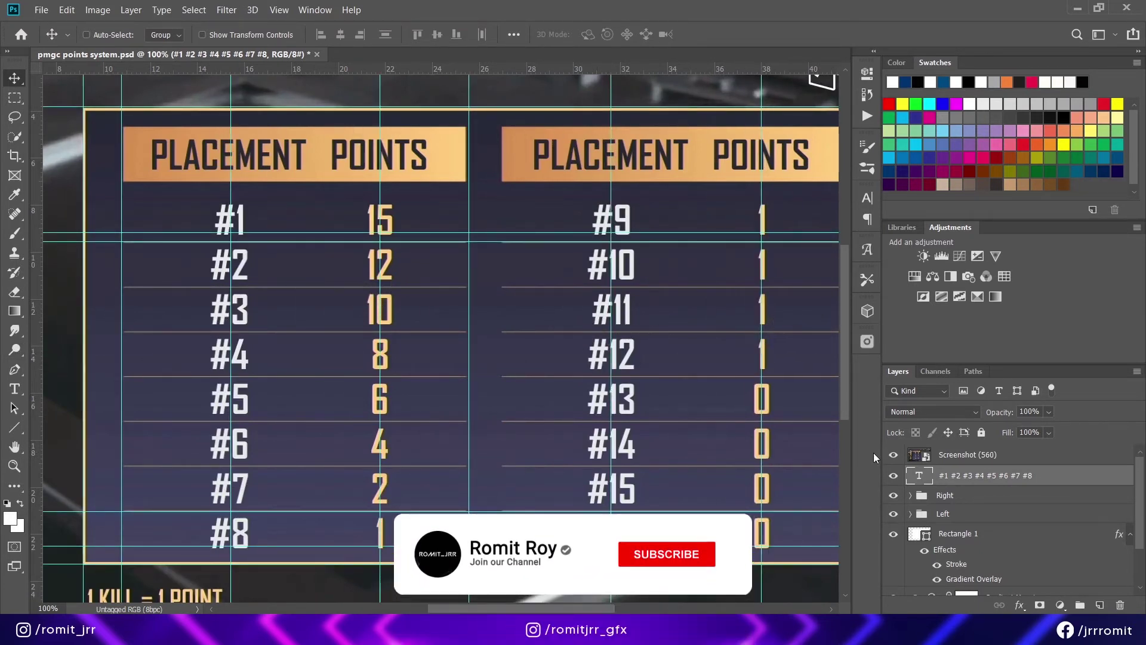
{"action": "left_click", "coordinate": [894, 455]}
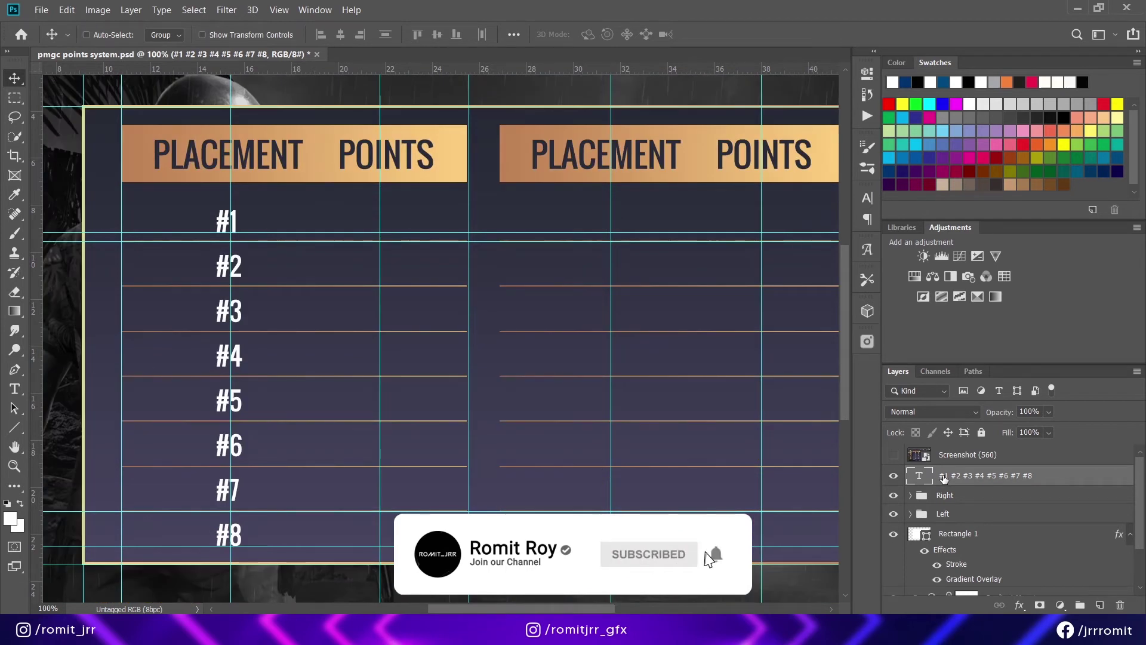
Duplicate the #1–#8 text layer and move the copy into the right table.
{"action": "key", "text": "Right"}
{"action": "key", "text": "Right"}
{"action": "mouse_move", "coordinate": [938, 476]}
{"action": "left_mouse_down"}
{"action": "mouse_move", "coordinate": [1060, 587]}
{"action": "mouse_move", "coordinate": [1100, 605]}
{"action": "left_mouse_up"}
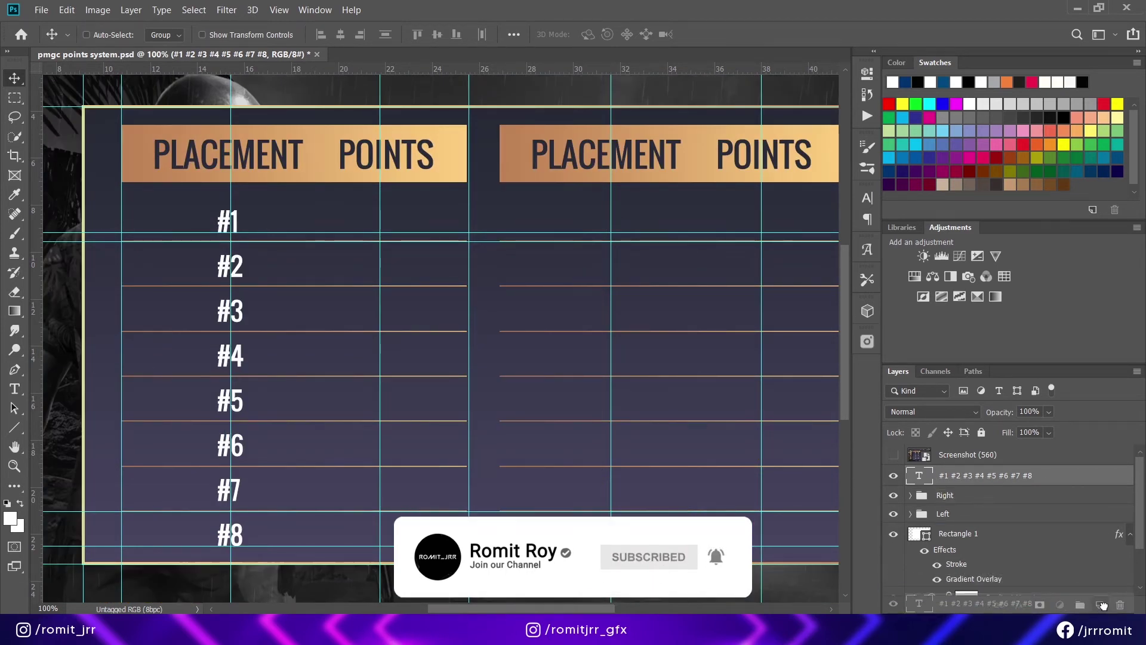
{"action": "left_click_drag", "start_coordinate": [224, 356], "coordinate": [632, 357]}
Renumber the right table's copied ranks to #9 through #16.
{"action": "left_click", "coordinate": [25, 388]}
{"action": "left_click", "coordinate": [619, 223]}
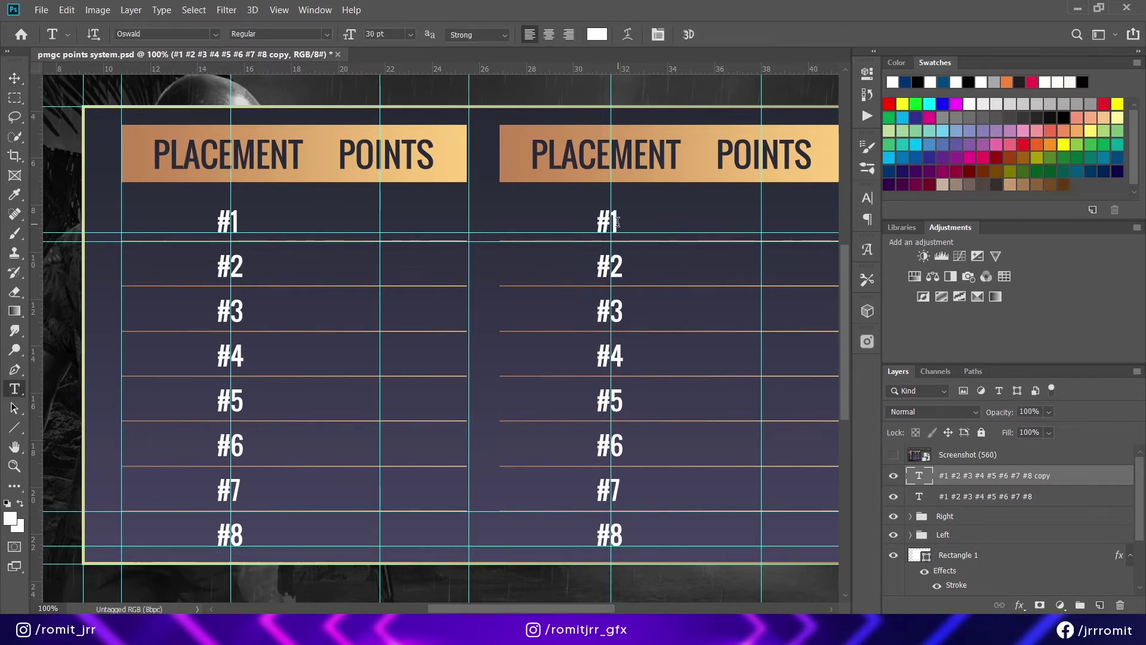
{"action": "key", "text": "BackSpace"}
{"action": "type", "text": "9"}
{"action": "key", "text": "Down"}
{"action": "key", "text": "BackSpace"}
{"action": "type", "text": "10"}
{"action": "key", "text": "Down"}
{"action": "key", "text": "BackSpace"}
{"action": "type", "text": "11"}
{"action": "key", "text": "Down"}
{"action": "key", "text": "BackSpace"}
{"action": "type", "text": "12"}
{"action": "key", "text": "Down"}
{"action": "key", "text": "BackSpace"}
{"action": "type", "text": "1"}
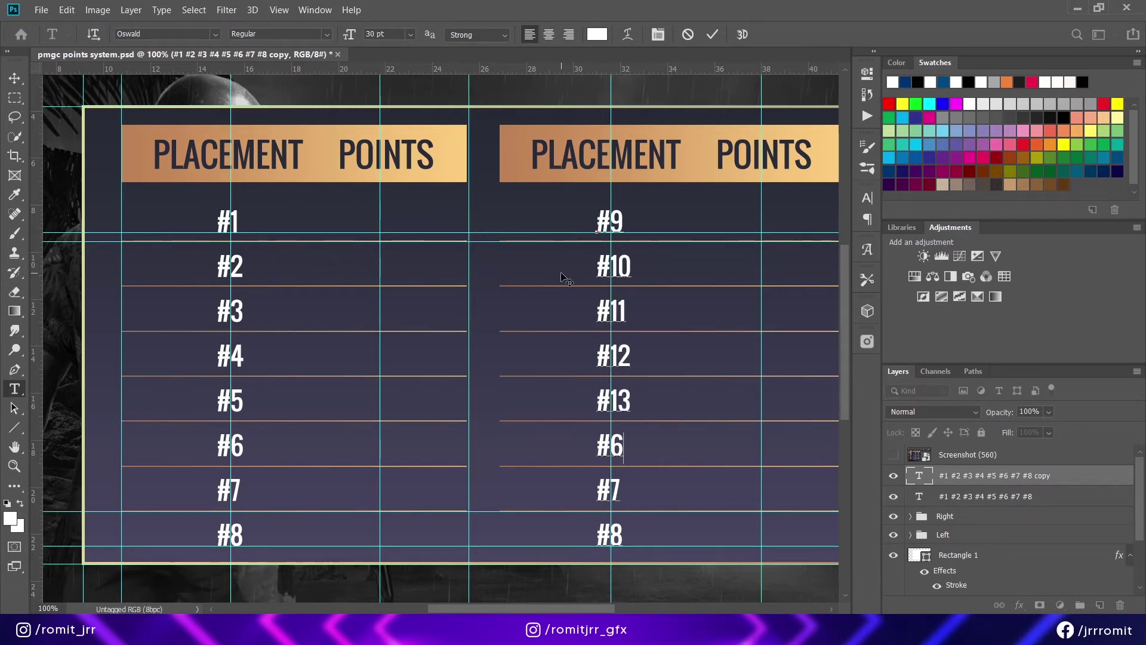
{"action": "key", "text": "BackSpace"}
{"action": "type", "text": "14"}
{"action": "key", "text": "Down"}
{"action": "key", "text": "BackSpace"}
{"action": "type", "text": "15"}
{"action": "key", "text": "Down"}
{"action": "key", "text": "BackSpace"}
{"action": "type", "text": "16"}
Centre-align the #9–#16 ranks and nudge them slightly right.
{"action": "key", "text": "ctrl+a"}
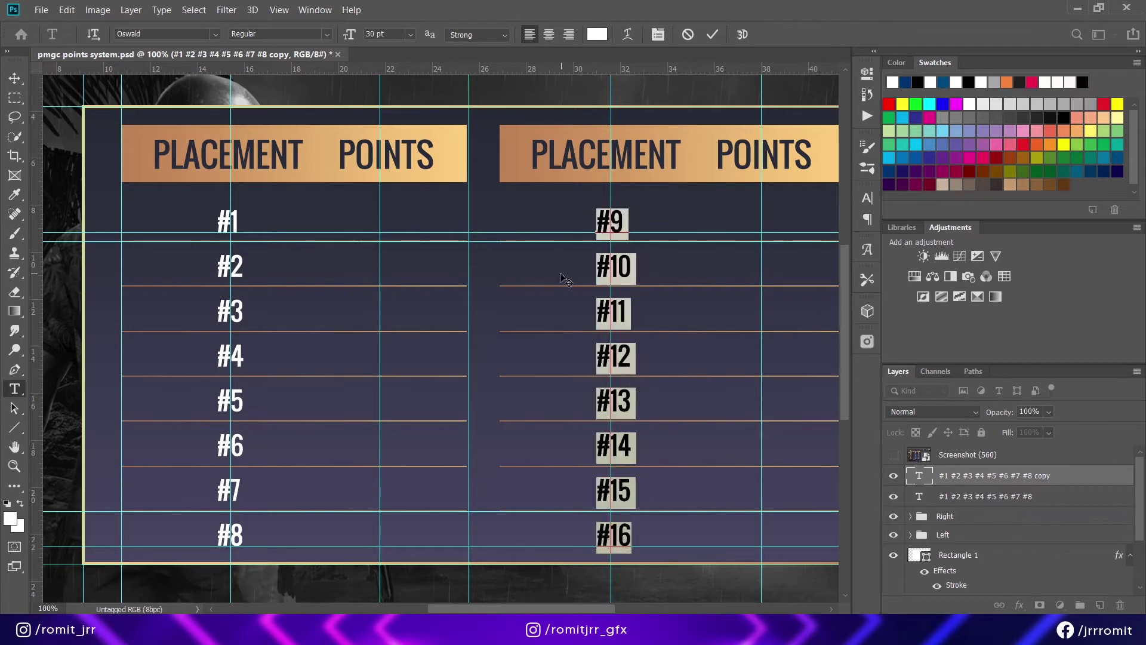
{"action": "left_click", "coordinate": [548, 34]}
{"action": "left_click", "coordinate": [18, 81]}
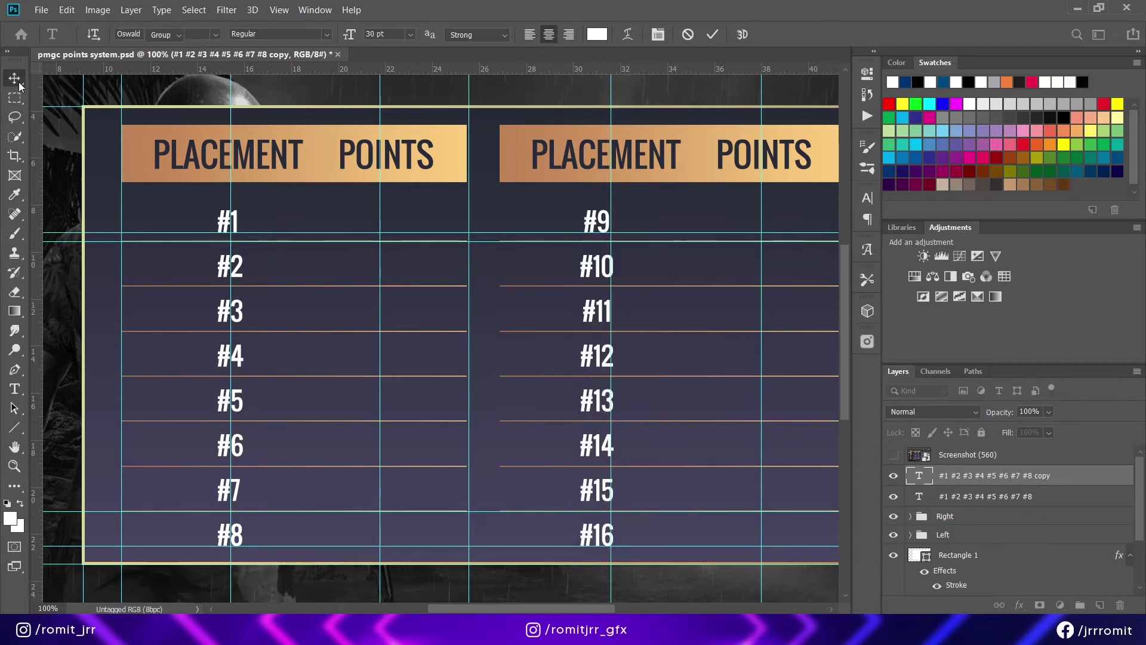
{"action": "key", "text": "Right"}
{"action": "key", "text": "Right"}
{"action": "key", "text": "Right"}
{"action": "key", "text": "Right"}
{"action": "key", "text": "Right"}
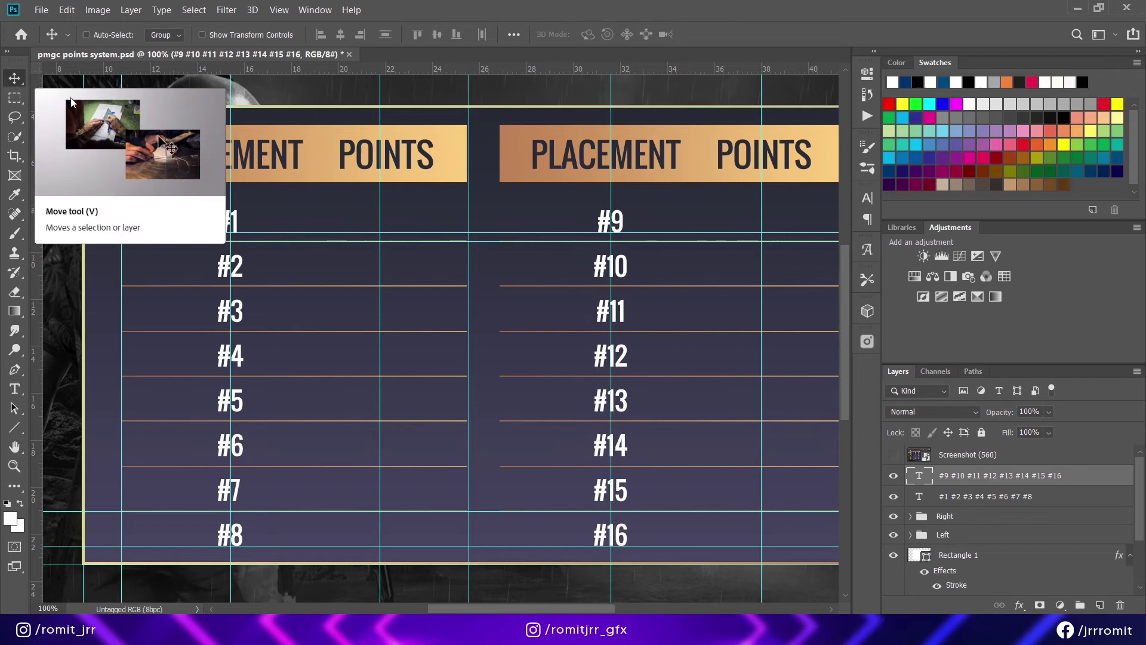
Centre-align the #1–#8 ranks and nudge them slightly right.
{"action": "left_click", "coordinate": [13, 390]}
{"action": "left_click_drag", "start_coordinate": [218, 220], "coordinate": [272, 563]}
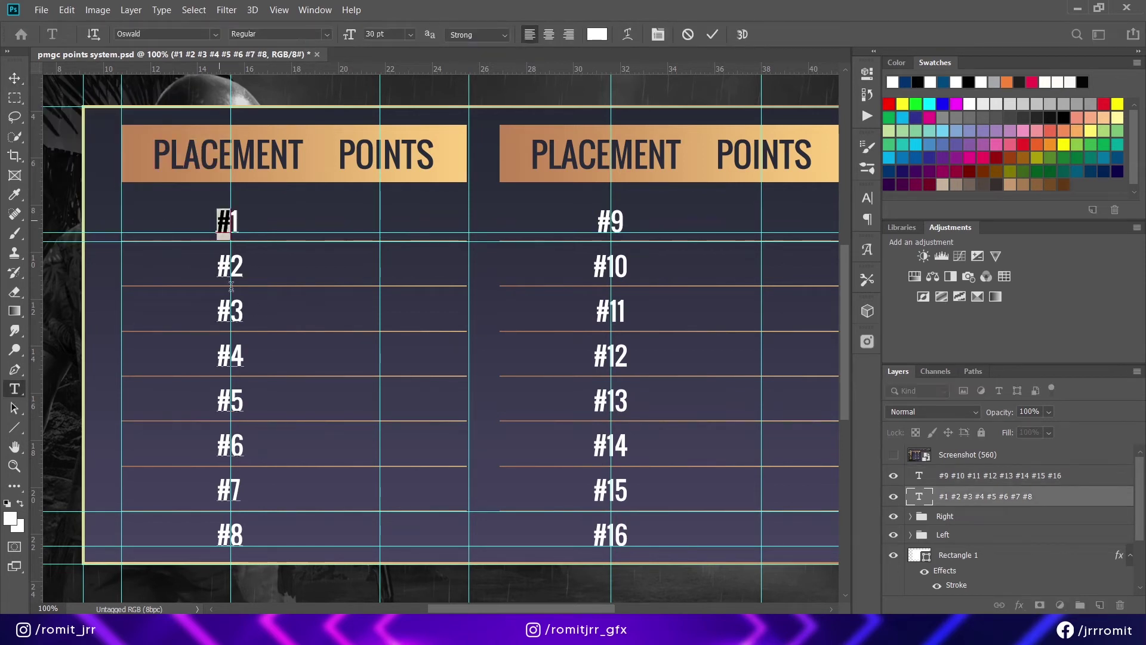
{"action": "left_click", "coordinate": [551, 35]}
{"action": "left_click", "coordinate": [15, 77]}
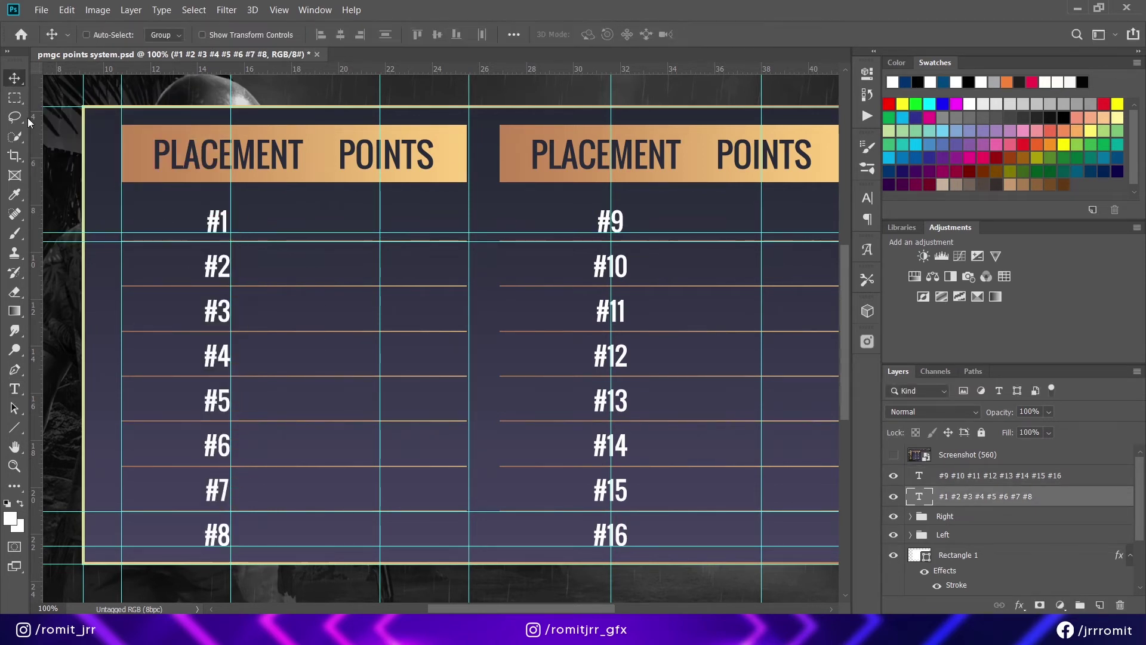
{"action": "key", "text": "Right"}
{"action": "key", "text": "Right"}
{"action": "key", "text": "Right"}
{"action": "key", "text": "Right"}
{"action": "right_click", "coordinate": [968, 496]}
Enable a Gradient Overlay on the #1–#8 layer with stops f7f7f7 to e8e8e8.
{"action": "left_click", "coordinate": [786, 18]}
{"action": "left_click", "coordinate": [621, 440]}
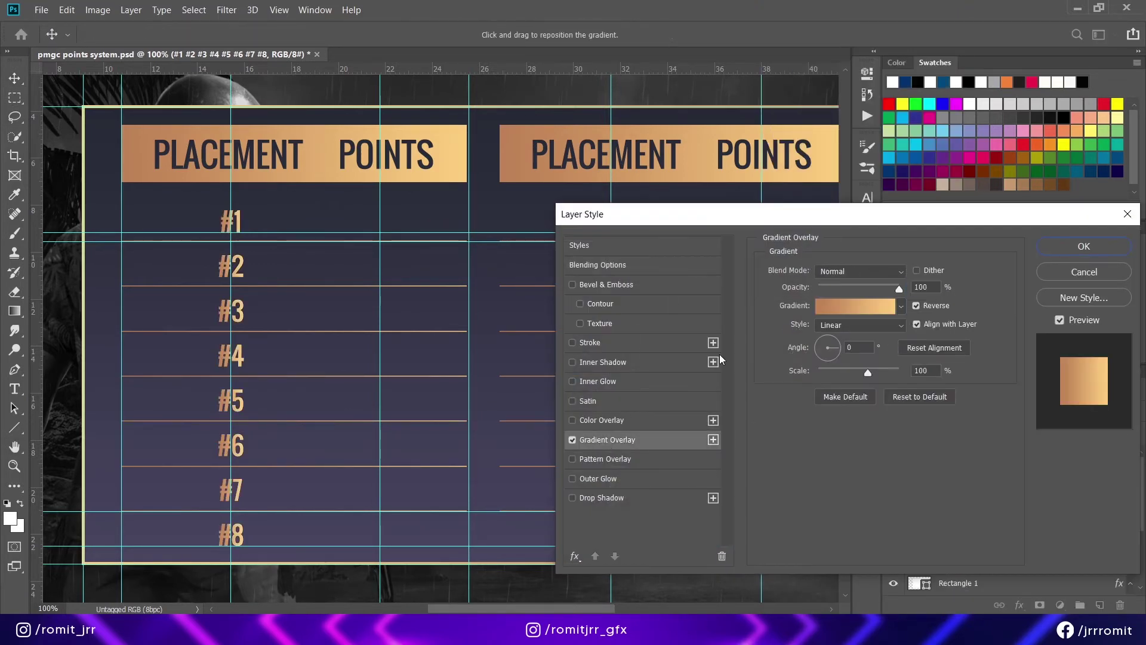
{"action": "left_click", "coordinate": [872, 305]}
{"action": "scroll", "coordinate": [655, 313], "scroll_direction": "down", "scroll_amount": 2}
{"action": "scroll", "coordinate": [655, 313], "scroll_direction": "down", "scroll_amount": 2}
{"action": "double_click", "coordinate": [541, 458]}
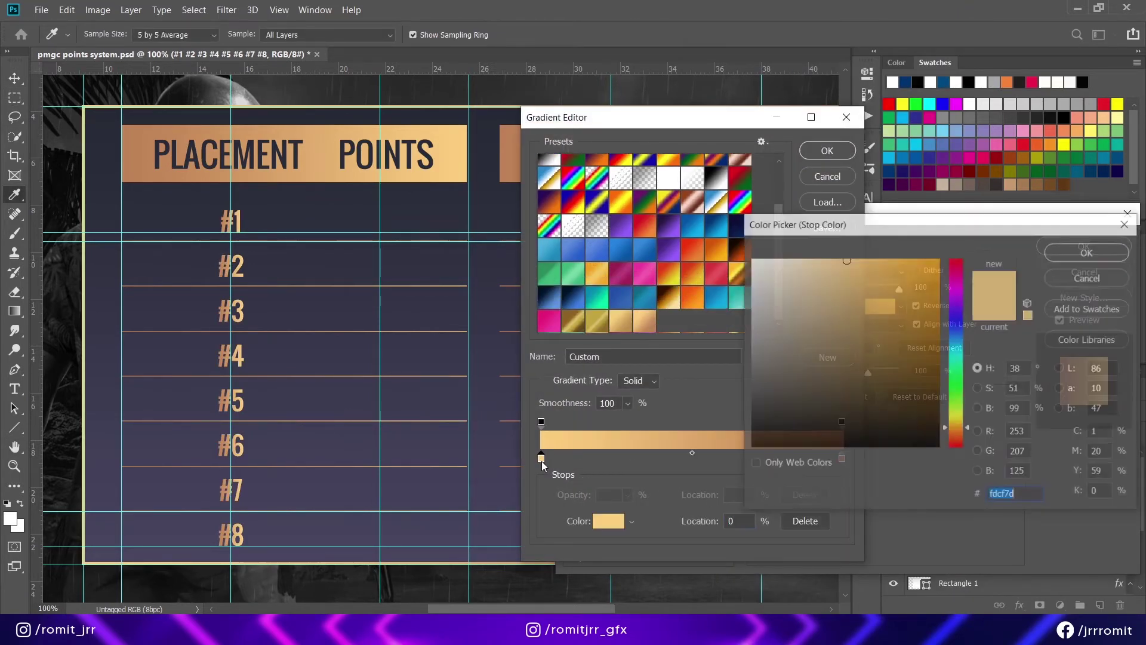
{"action": "left_click", "coordinate": [748, 255]}
{"action": "left_click_drag", "start_coordinate": [748, 256], "coordinate": [724, 267]}
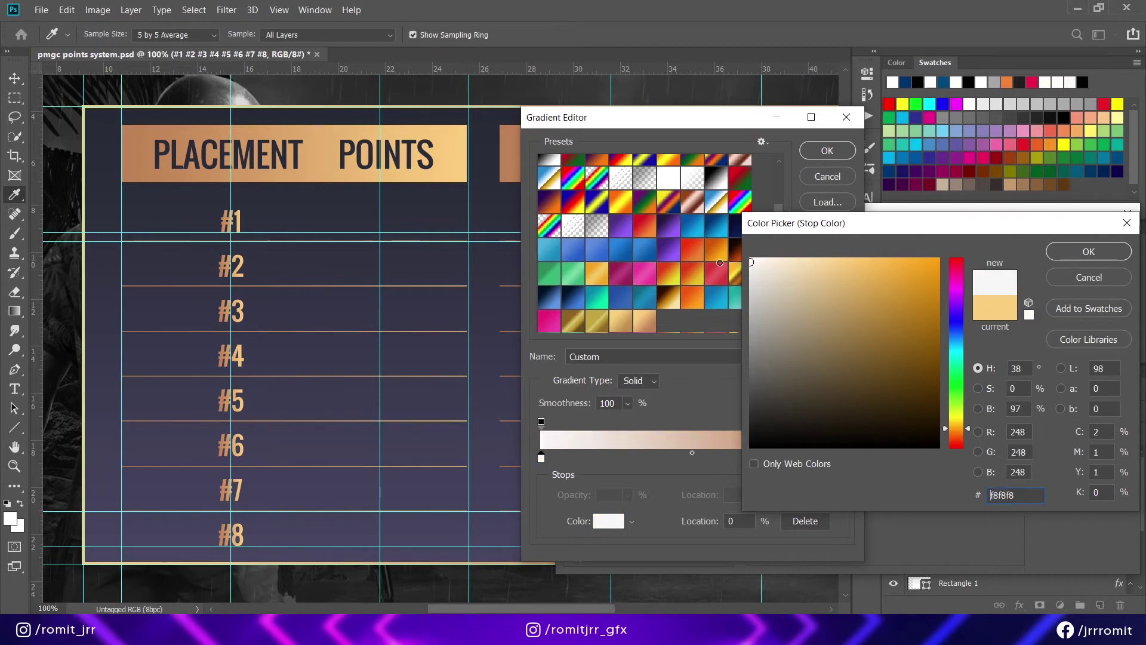
{"action": "left_click", "coordinate": [1090, 252]}
{"action": "double_click", "coordinate": [843, 458]}
{"action": "left_click_drag", "start_coordinate": [753, 274], "coordinate": [715, 273]}
{"action": "key", "text": "Return"}
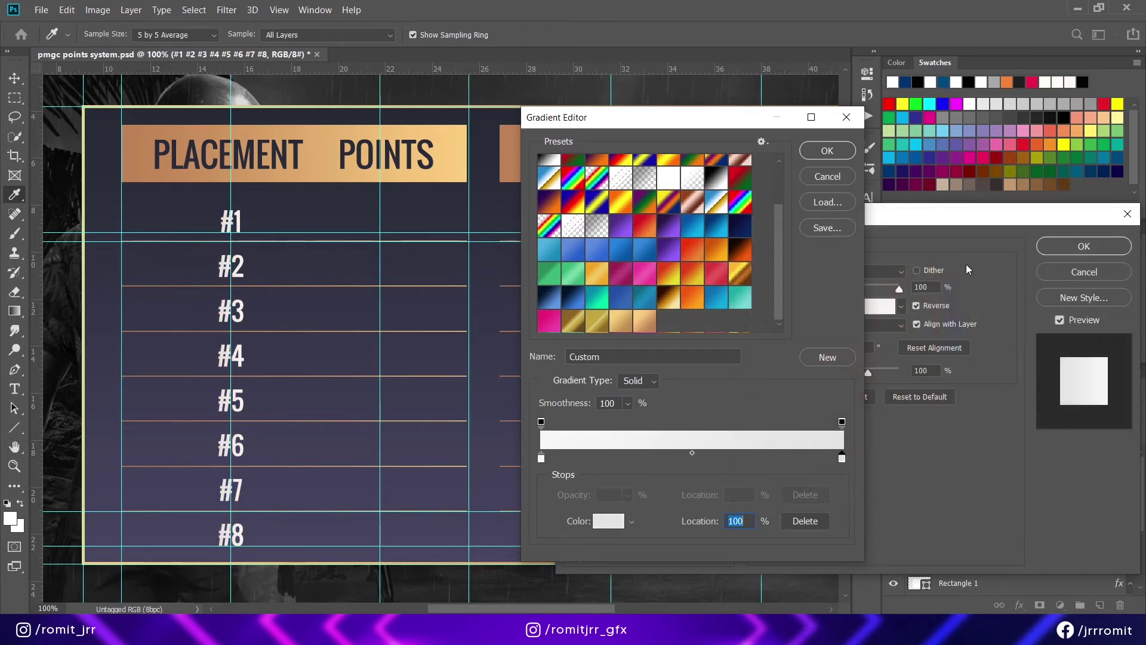
{"action": "key", "text": "Return"}
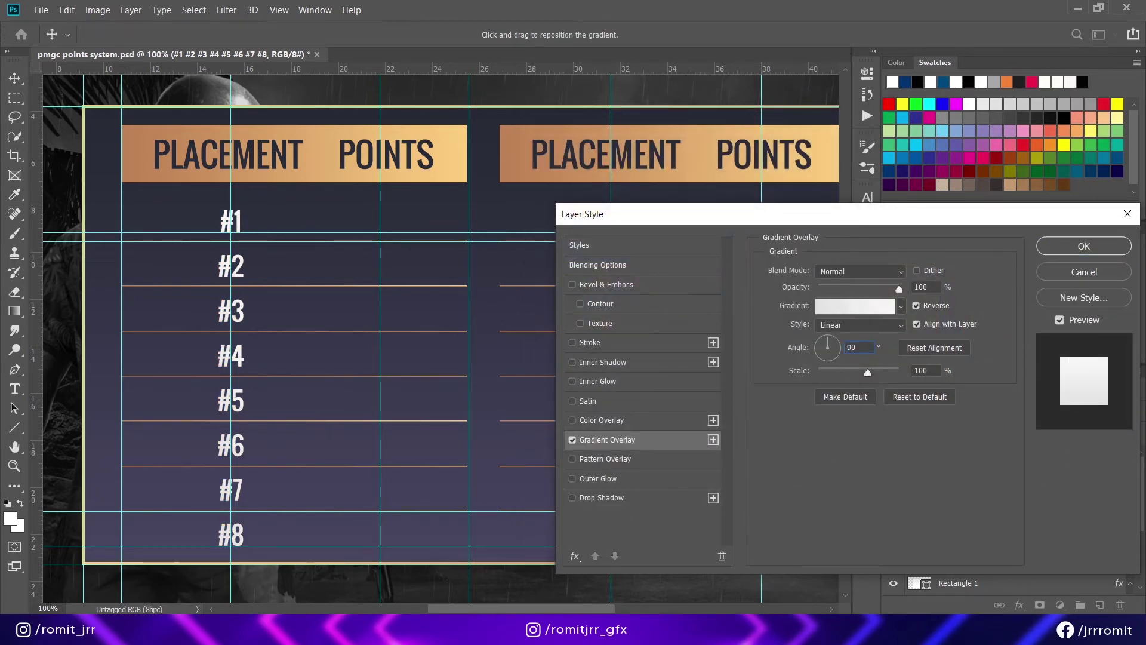
Set the gradient angle to -90°, apply it, and paste the style onto the #9–#16 layer.
{"action": "left_click", "coordinate": [855, 306]}
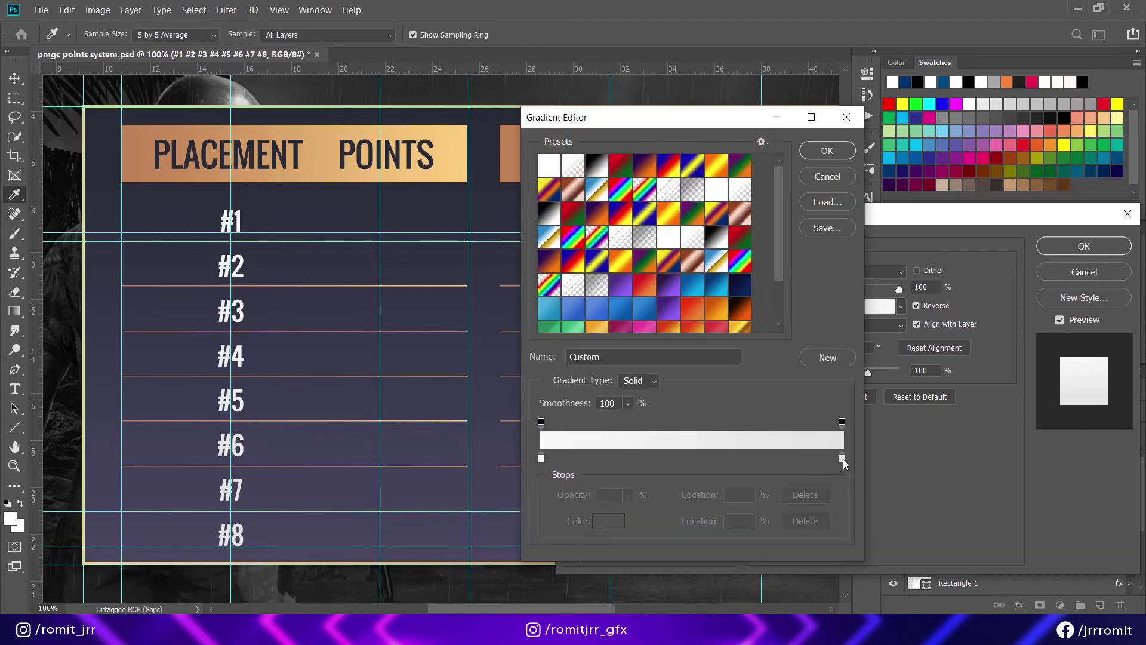
{"action": "double_click", "coordinate": [844, 458]}
{"action": "left_click", "coordinate": [750, 280]}
{"action": "left_click", "coordinate": [1089, 251]}
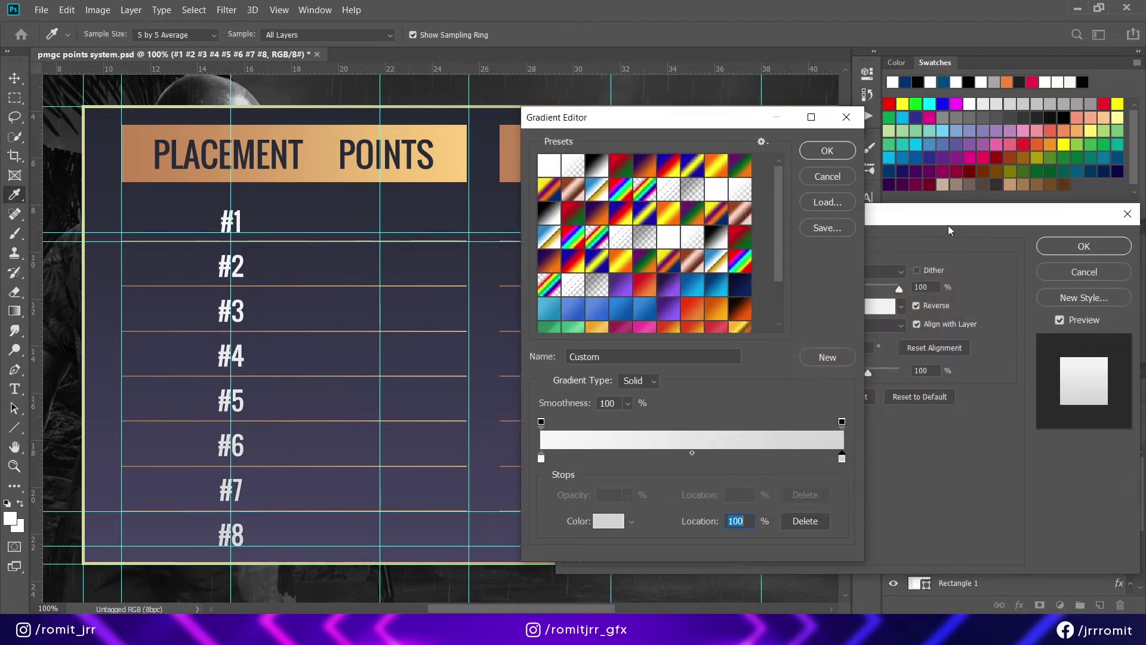
{"action": "key", "text": "Return"}
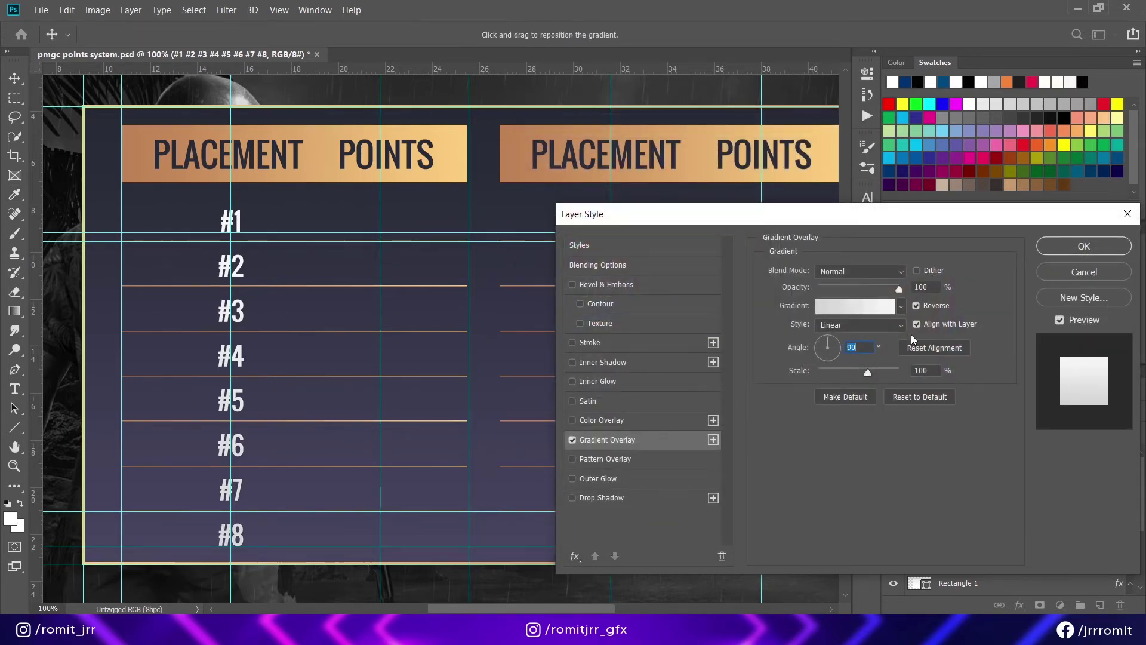
{"action": "left_click", "coordinate": [827, 353]}
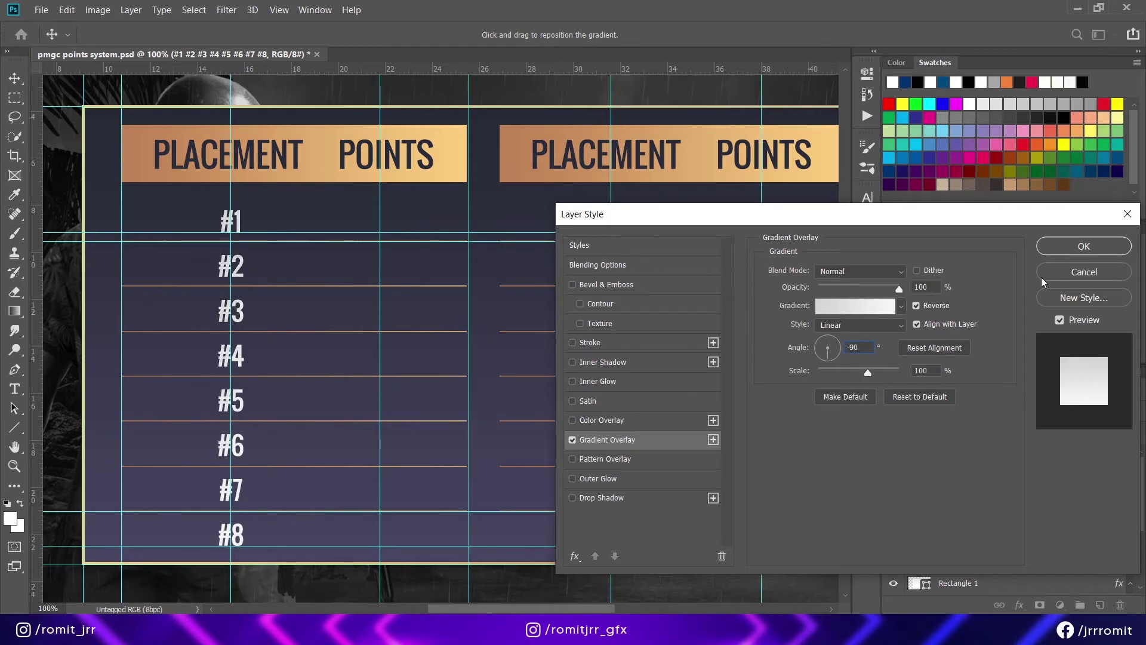
{"action": "left_click", "coordinate": [1075, 247]}
{"action": "right_click", "coordinate": [955, 475]}
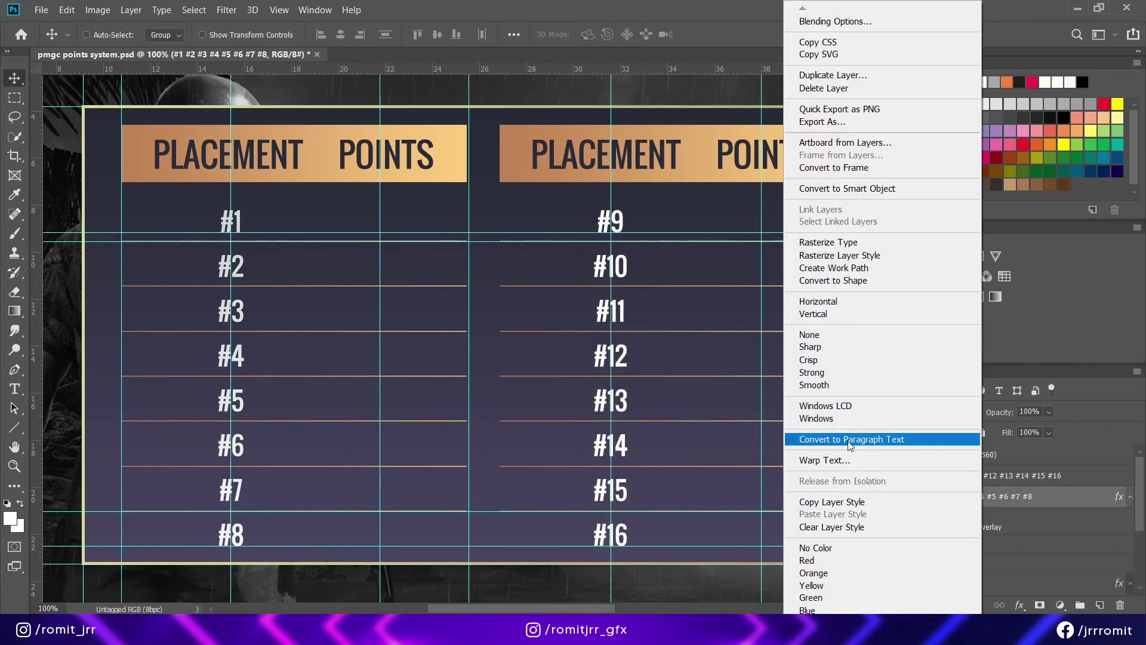
{"action": "left_click", "coordinate": [824, 514]}
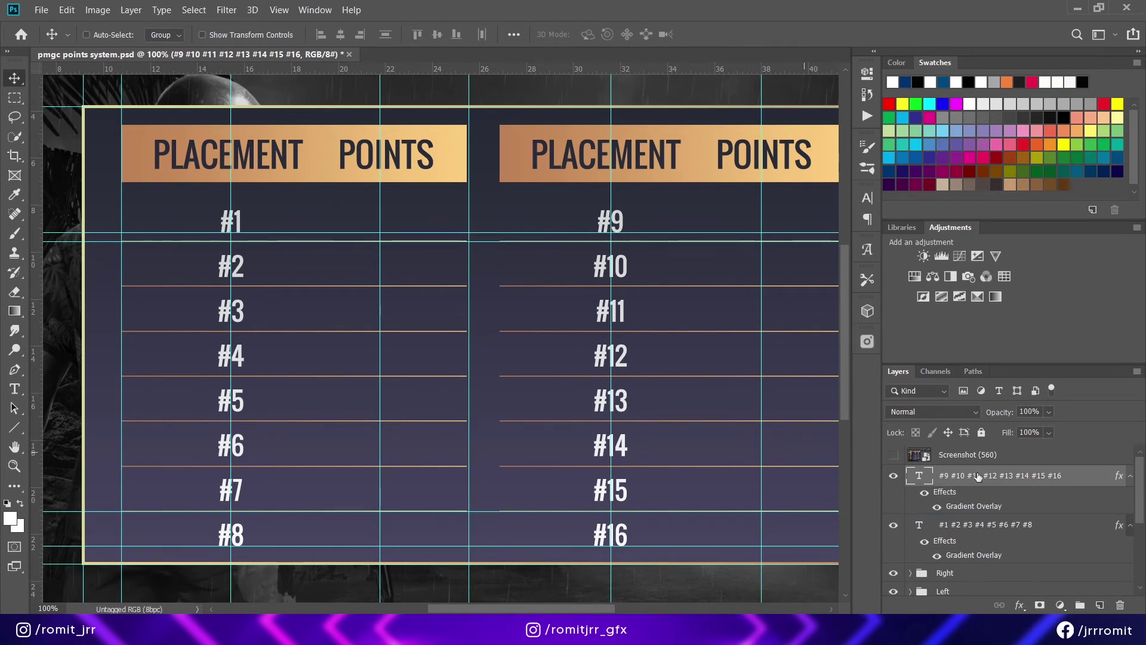
Duplicate both rank-number layers and move the copies 3.40 cm right under POINTS.
{"action": "left_click", "coordinate": [980, 525], "text": "ctrl"}
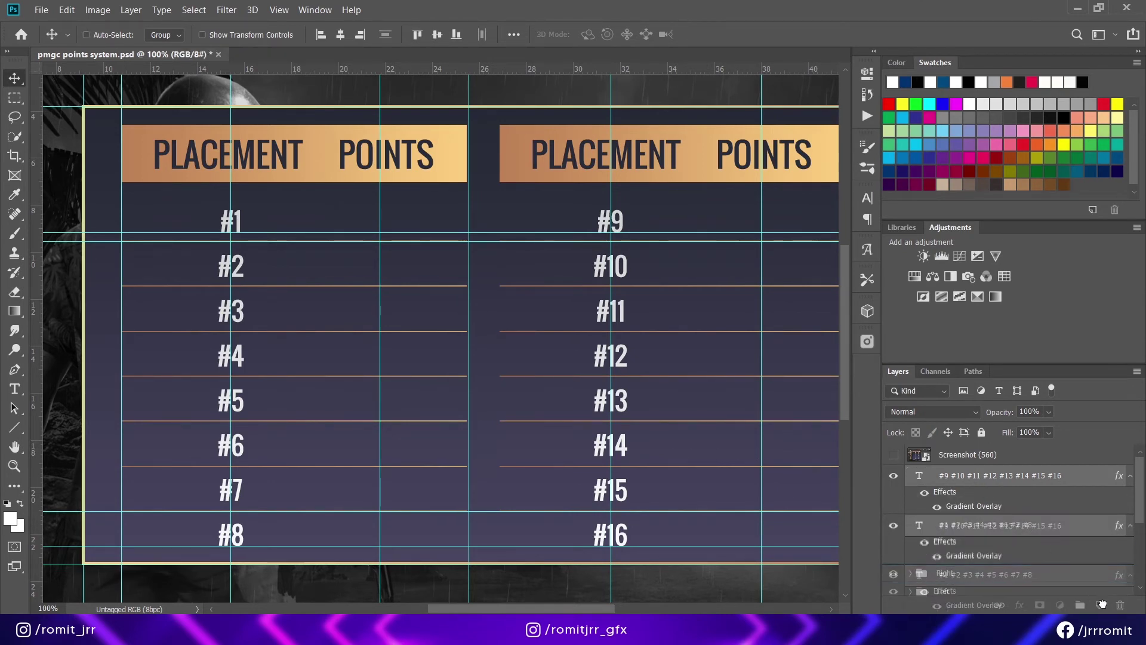
{"action": "key", "text": "ctrl+j"}
{"action": "left_click_drag", "start_coordinate": [301, 319], "coordinate": [439, 316]}
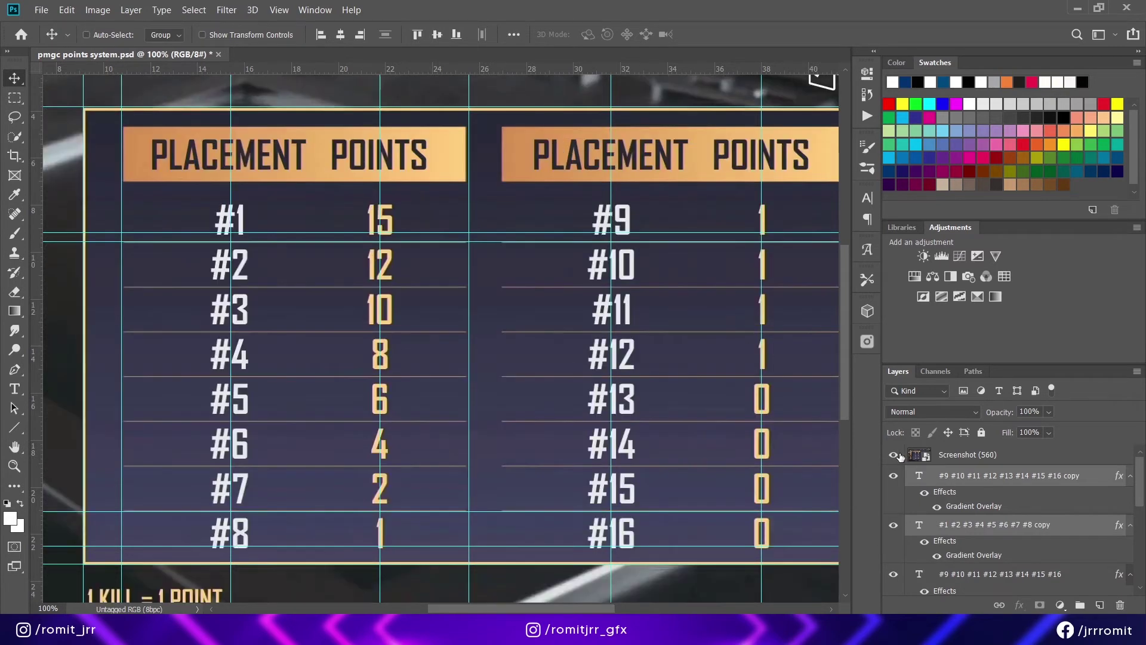
{"action": "key", "text": "t"}
{"action": "left_click", "coordinate": [942, 475]}
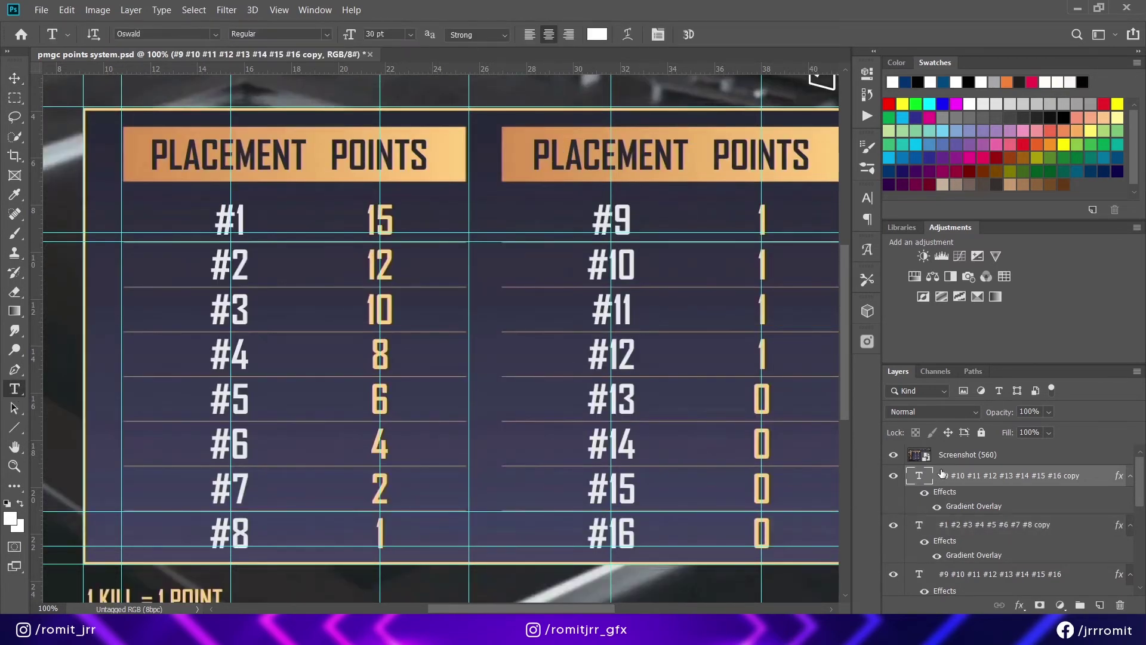
{"action": "left_click", "coordinate": [894, 458]}
Replace the copied #1–#8 text with points 15 and 12, moving the layer above the reference.
{"action": "left_click_drag", "start_coordinate": [379, 216], "coordinate": [429, 556]}
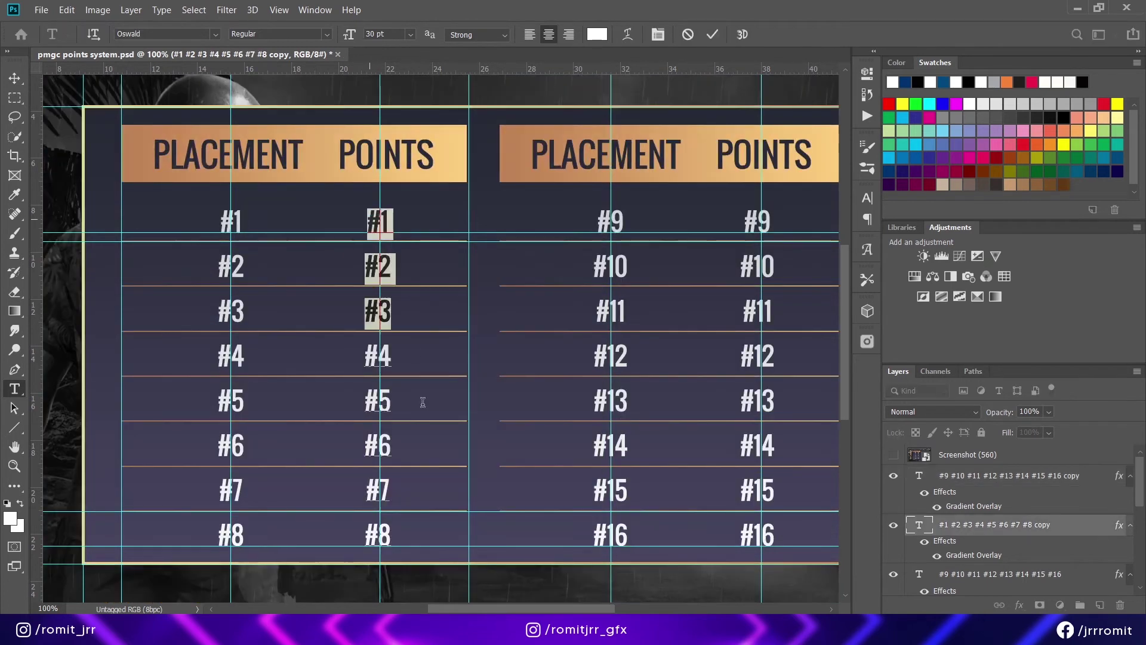
{"action": "type", "text": "15"}
{"action": "key", "text": "Return"}
{"action": "type", "text": "12"}
{"action": "key", "text": "Return"}
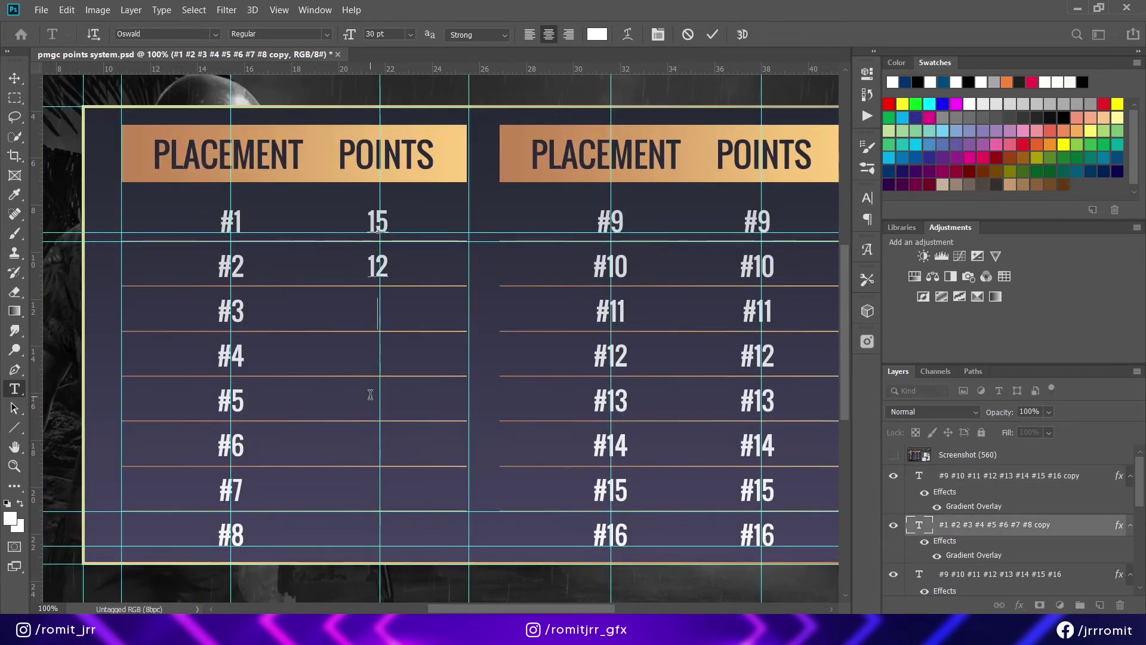
{"action": "left_click_drag", "start_coordinate": [1008, 524], "coordinate": [955, 449]}
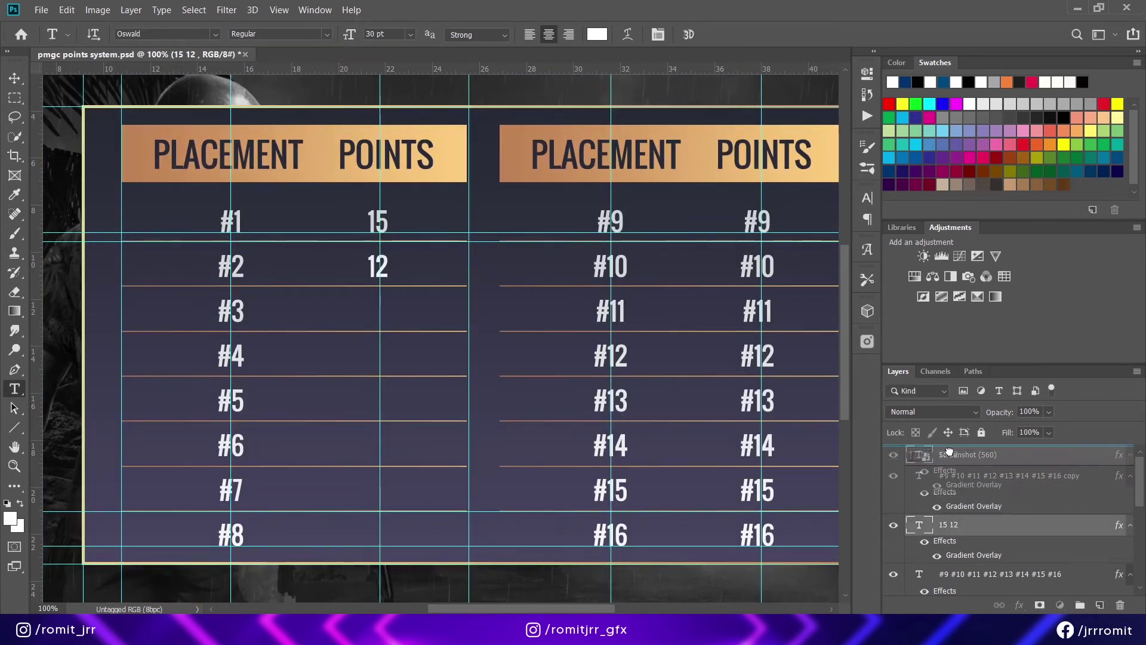
{"action": "left_click", "coordinate": [894, 504]}
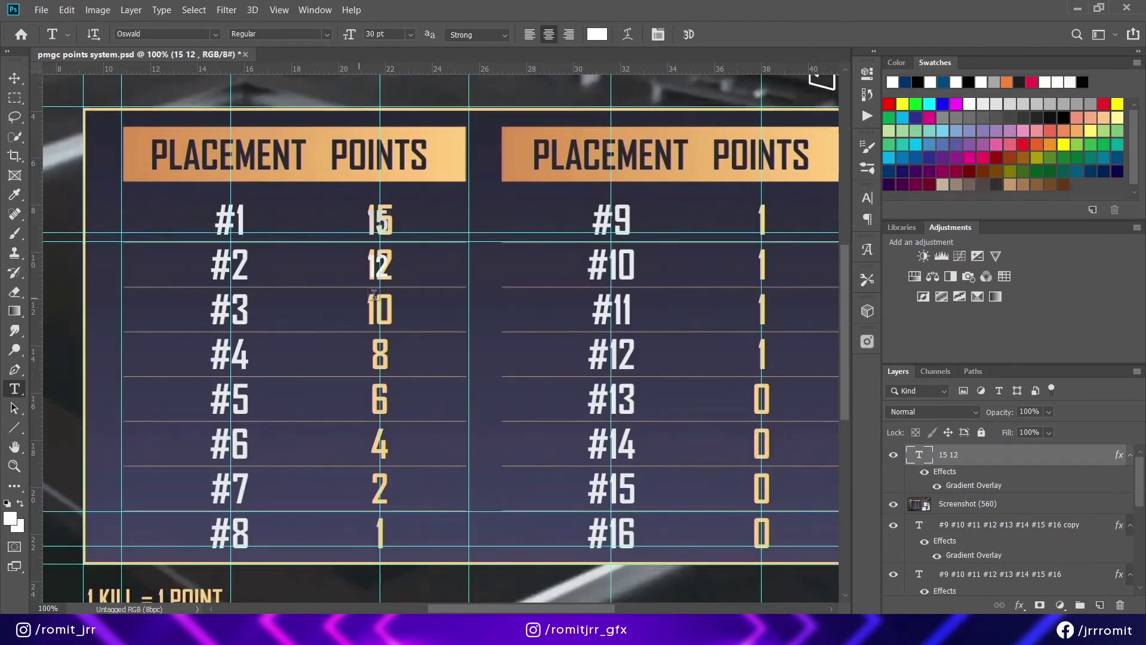
Finish the left points column as 15, 12, 10, 8, 6, 4, 2, 1.
{"action": "left_click", "coordinate": [381, 264]}
{"action": "type", "text": "10"}
{"action": "key", "text": "Return"}
{"action": "type", "text": "8 6 "}
{"action": "type", "text": "4"}
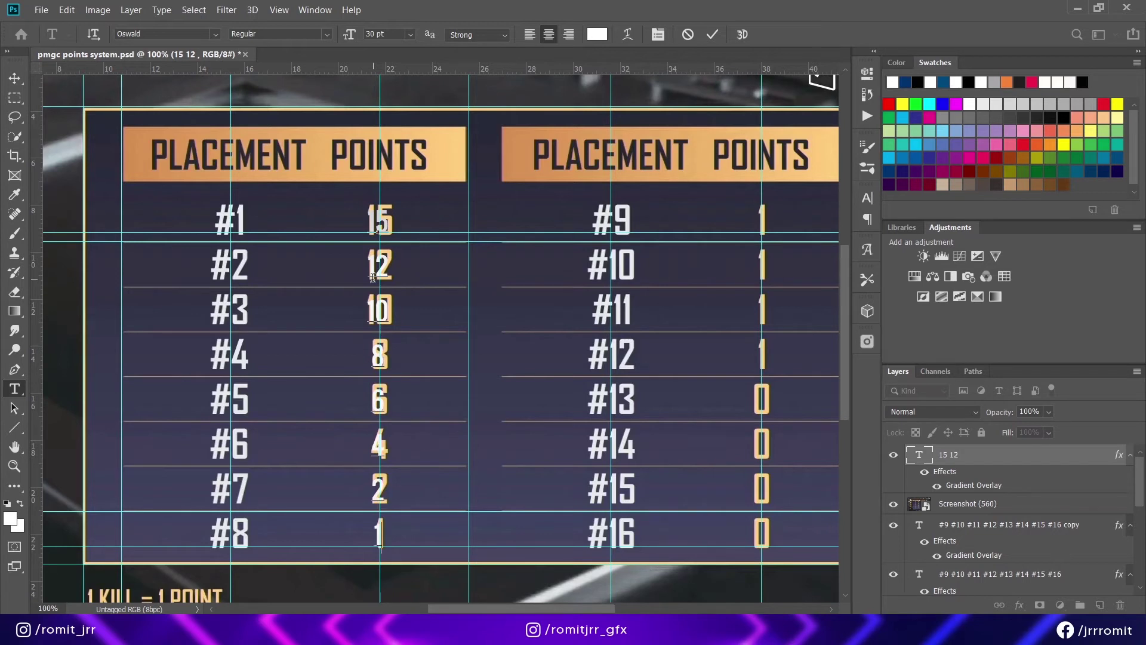
{"action": "left_click", "coordinate": [15, 78]}
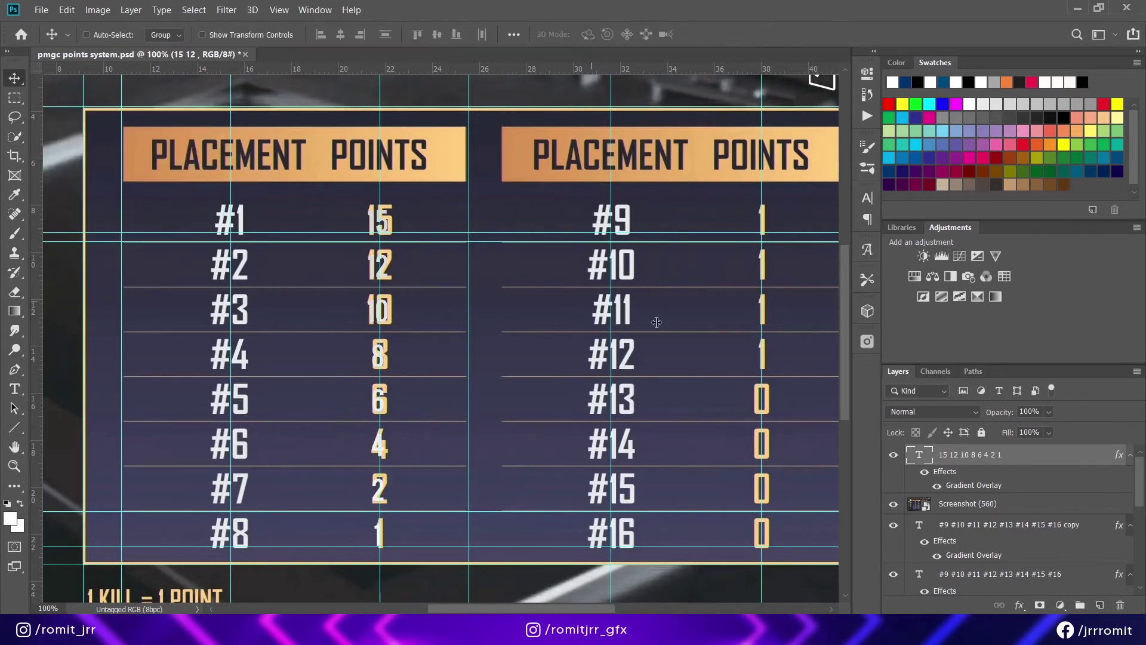
{"action": "left_click", "coordinate": [894, 505]}
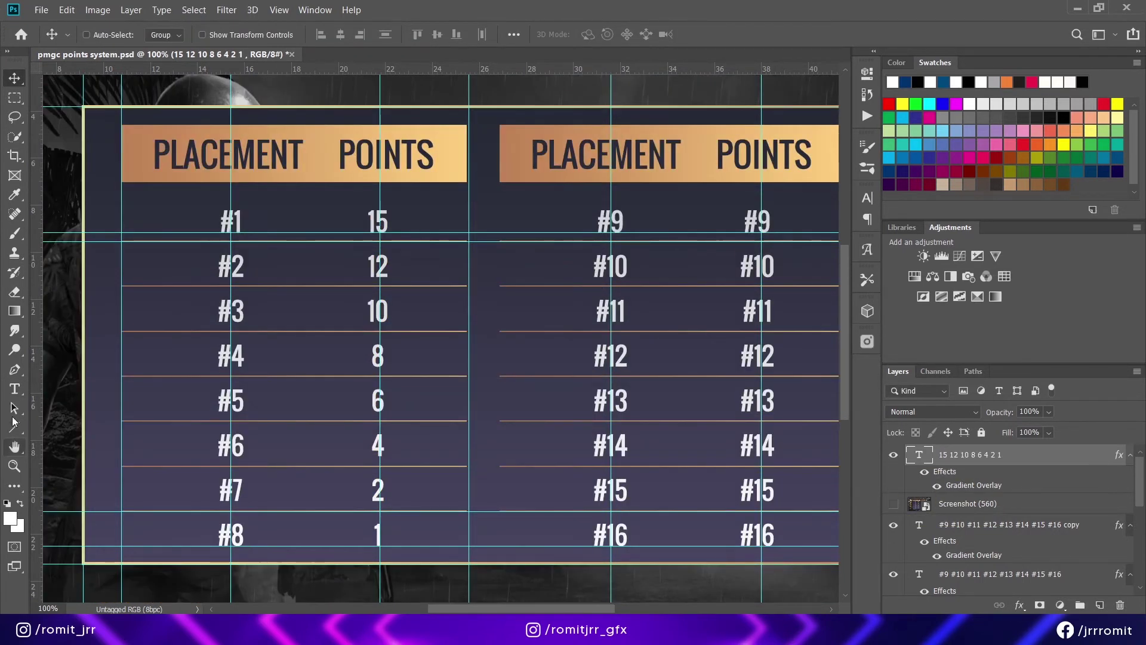
{"action": "left_click", "coordinate": [14, 388]}
{"action": "left_click", "coordinate": [754, 225]}
Retype the right points column as 1, 1, 1, 1, 0, 0, 0, 0 and nudge it right.
{"action": "key", "text": "ctrl+a"}
{"action": "type", "text": "1"}
{"action": "key", "text": "Return"}
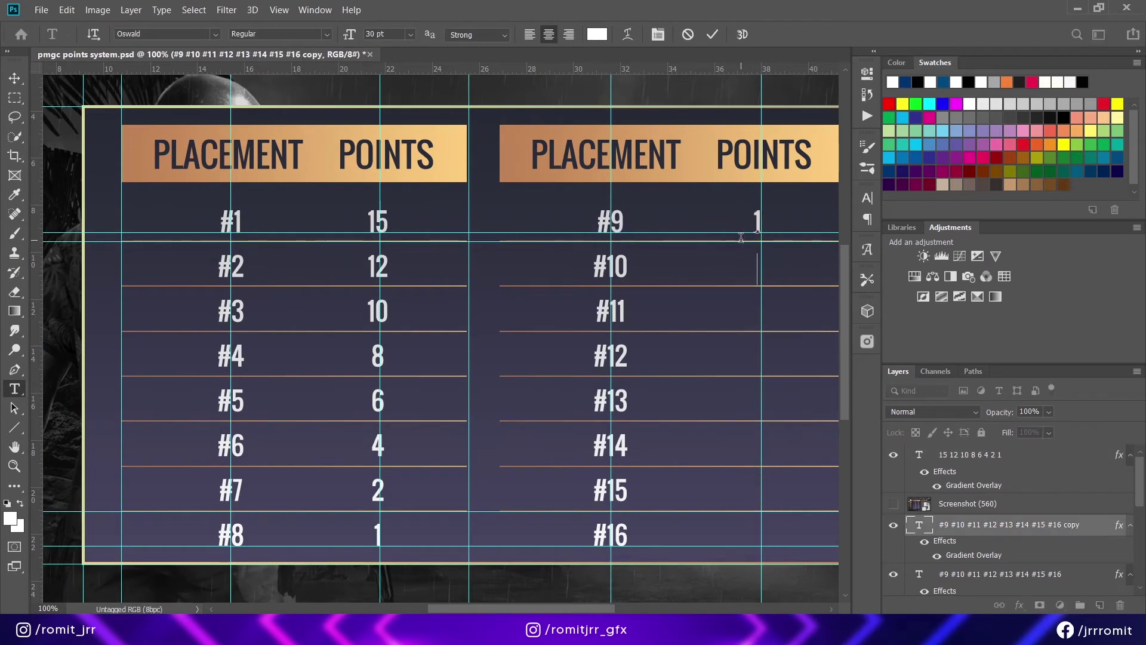
{"action": "type", "text": "0 0"}
{"action": "key", "text": "Return"}
{"action": "type", "text": "0"}
{"action": "key", "text": "Return"}
{"action": "type", "text": "0"}
{"action": "left_click", "coordinate": [14, 77]}
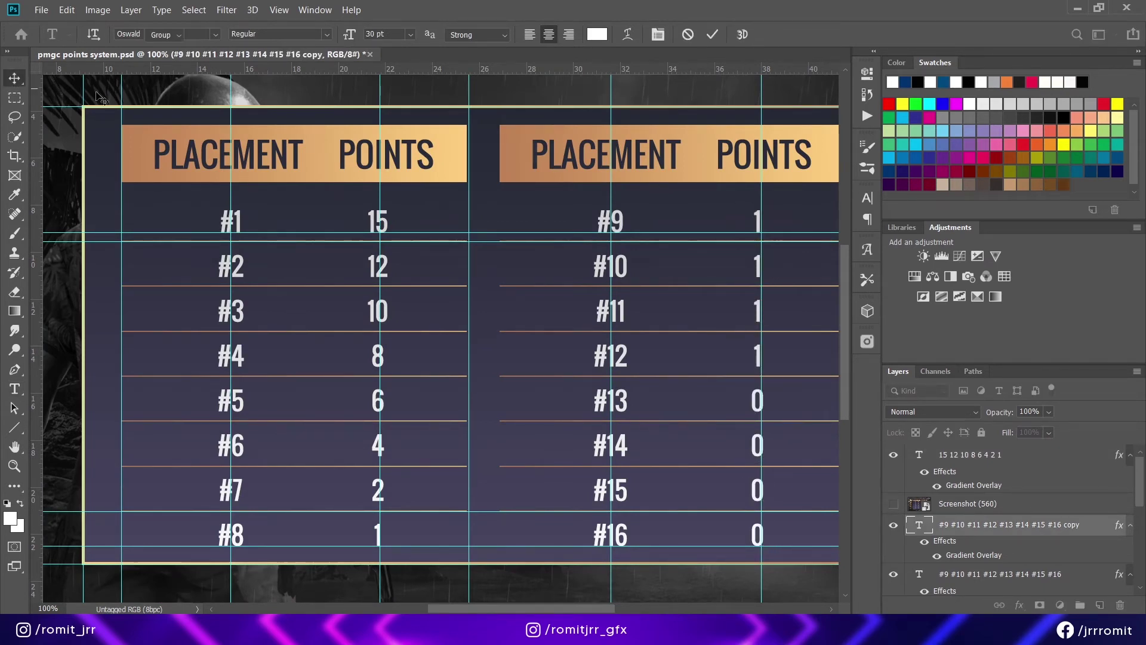
{"action": "key", "text": "Right"}
{"action": "key", "text": "Right"}
{"action": "key", "text": "Right"}
{"action": "key", "text": "Right"}
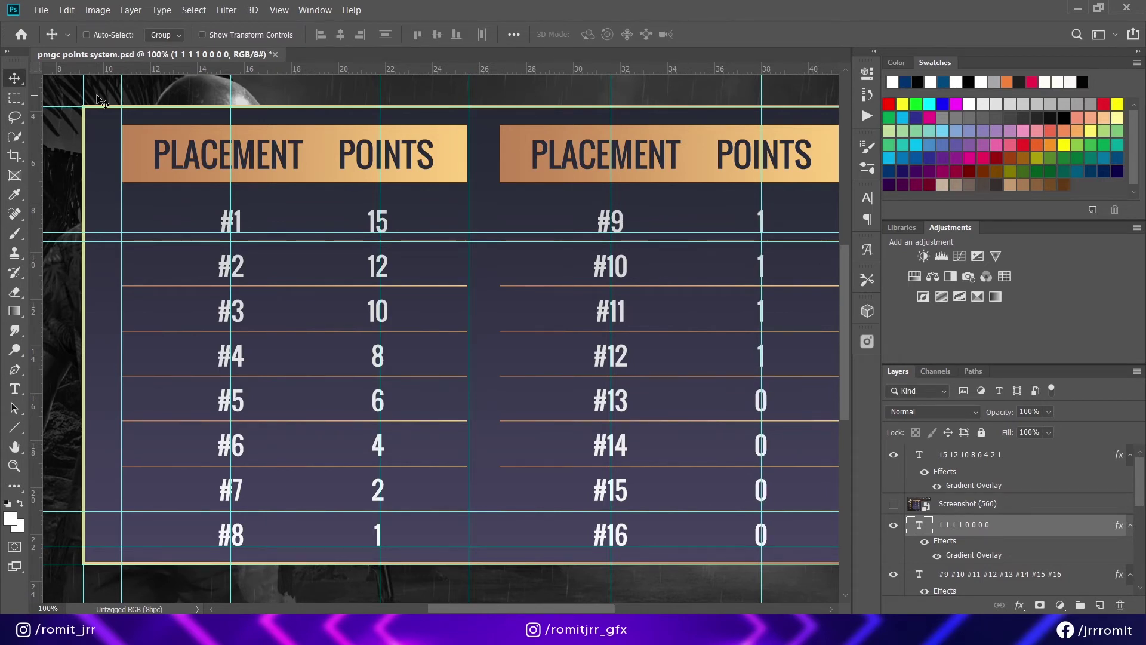
Resize the left points and both rank-number layers to 40 pt.
{"action": "left_click", "coordinate": [14, 389]}
{"action": "left_click", "coordinate": [378, 222]}
{"action": "key", "text": "ctrl+a"}
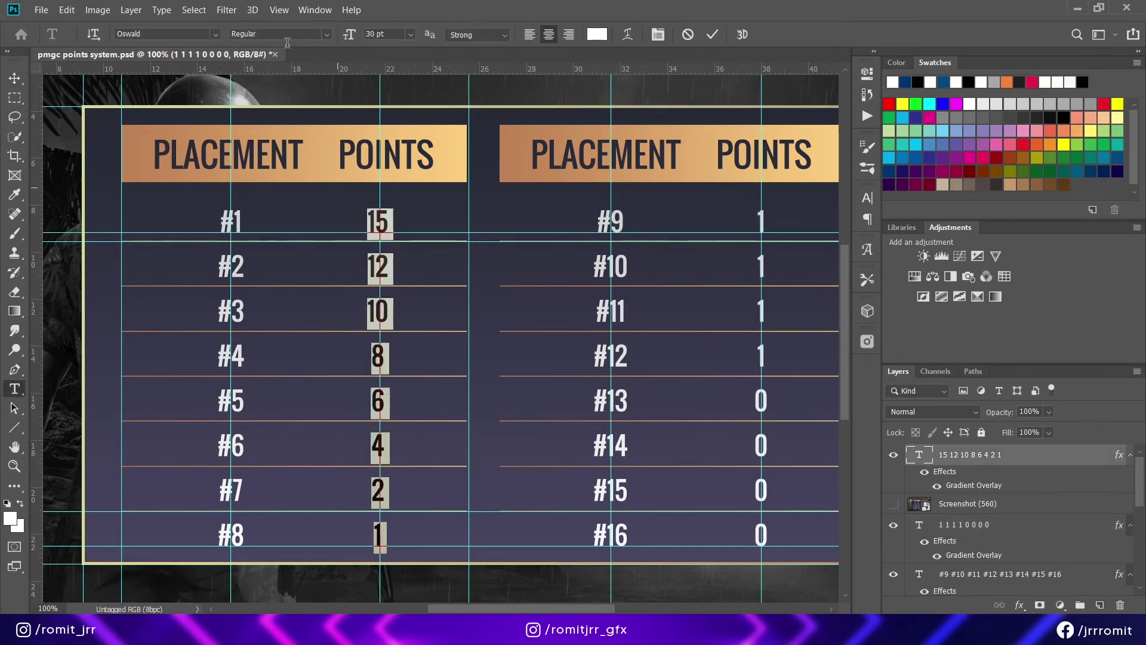
{"action": "type", "text": "0"}
{"action": "key", "text": "Return"}
{"action": "key", "text": "ctrl+Return"}
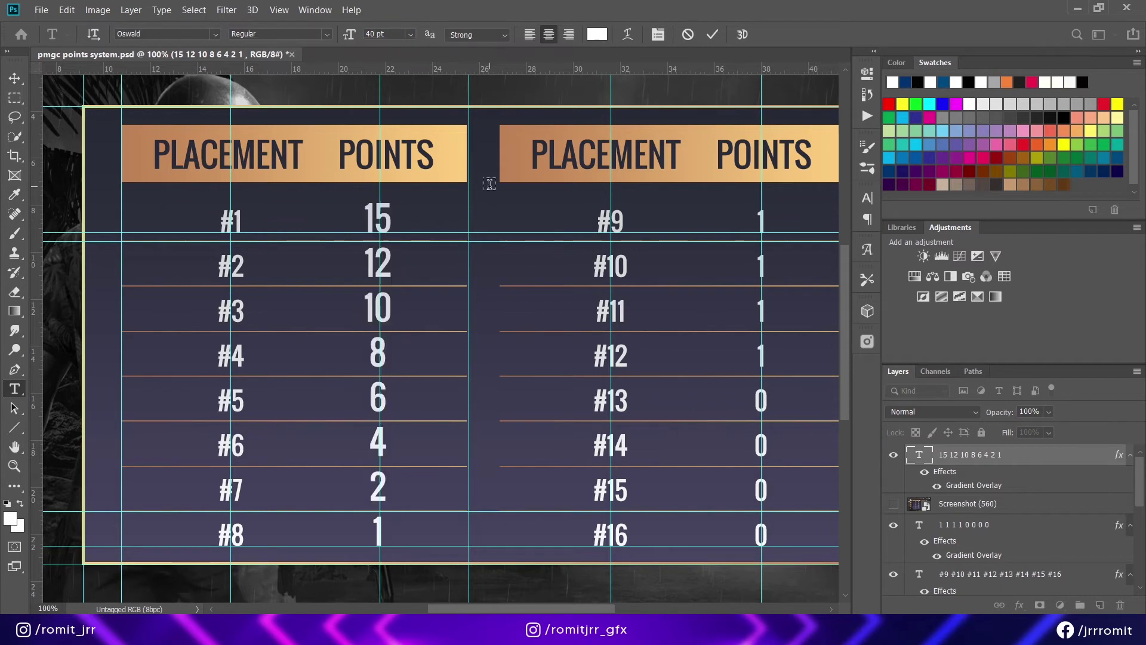
{"action": "left_click", "coordinate": [951, 529]}
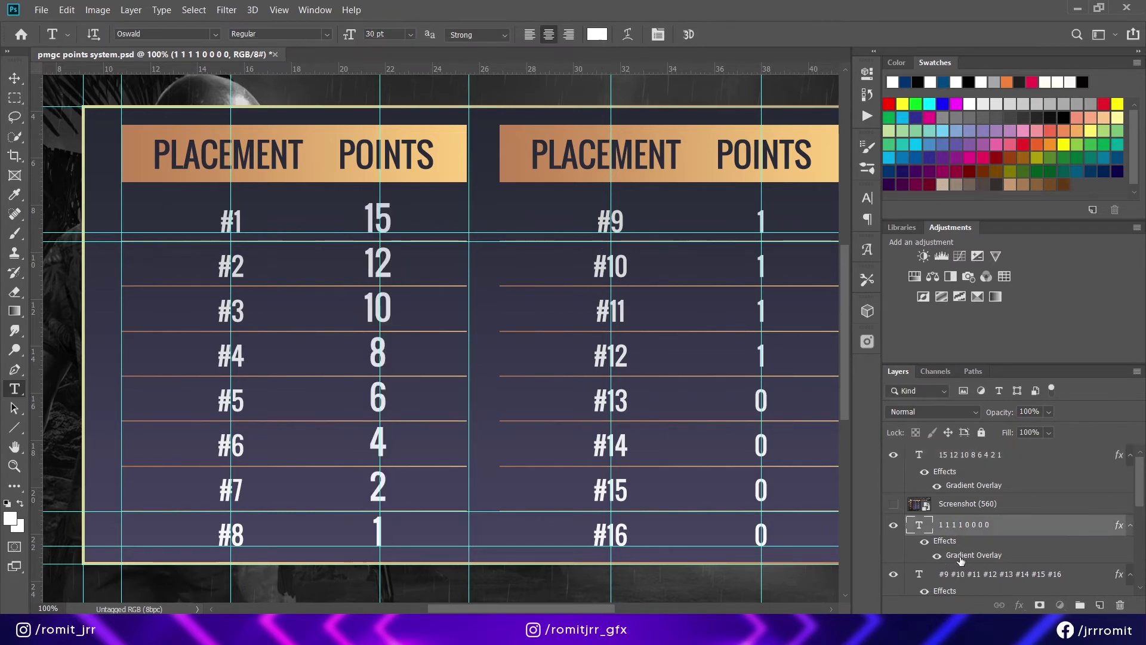
{"action": "scroll", "coordinate": [985, 514], "scroll_direction": "down", "scroll_amount": 3}
{"action": "left_click", "coordinate": [955, 525], "text": "shift"}
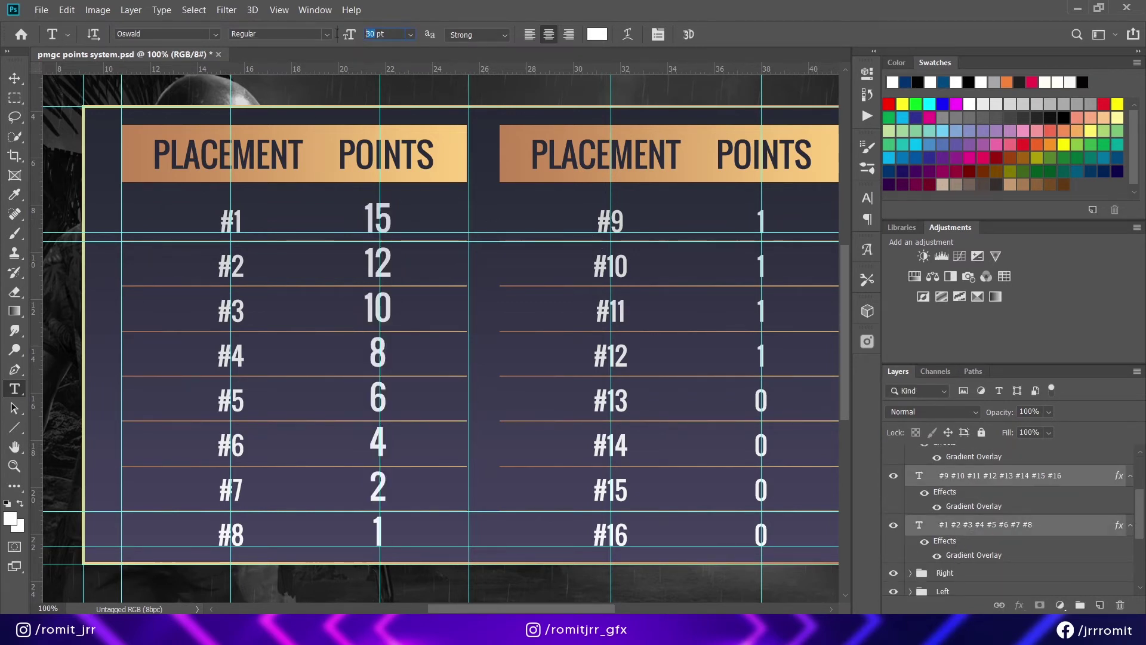
{"action": "type", "text": "40"}
{"action": "key", "text": "Return"}
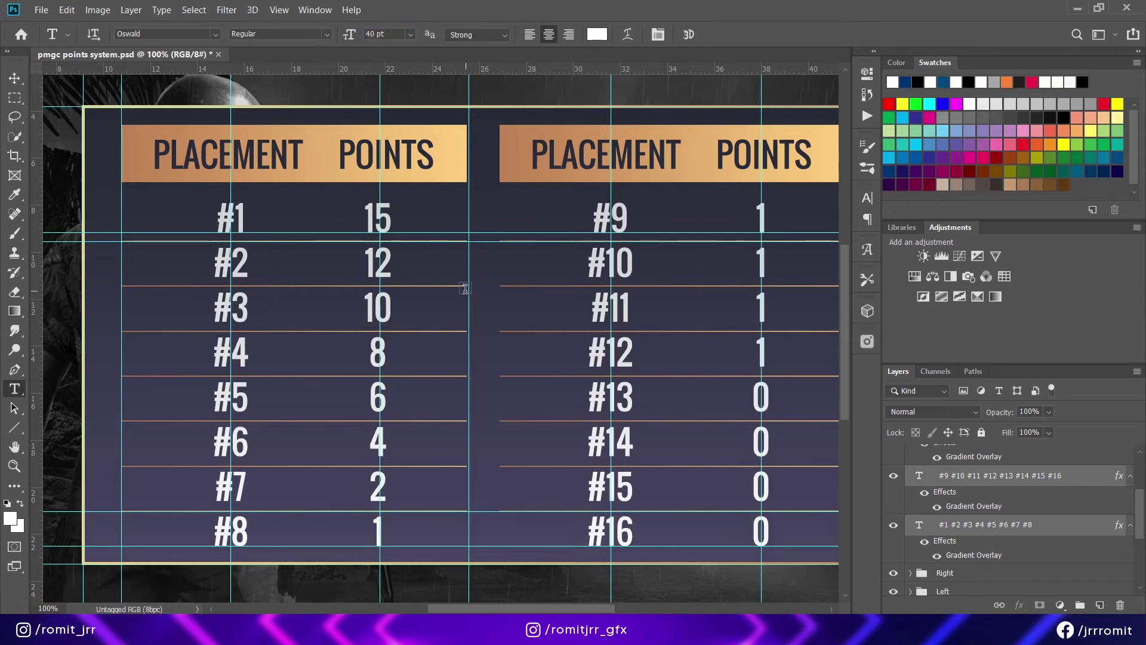
Move the 15 12 10 points layer below the other and give it a gold gradient overlay.
{"action": "scroll", "coordinate": [977, 502], "scroll_direction": "up", "scroll_amount": 2}
{"action": "left_click", "coordinate": [955, 456]}
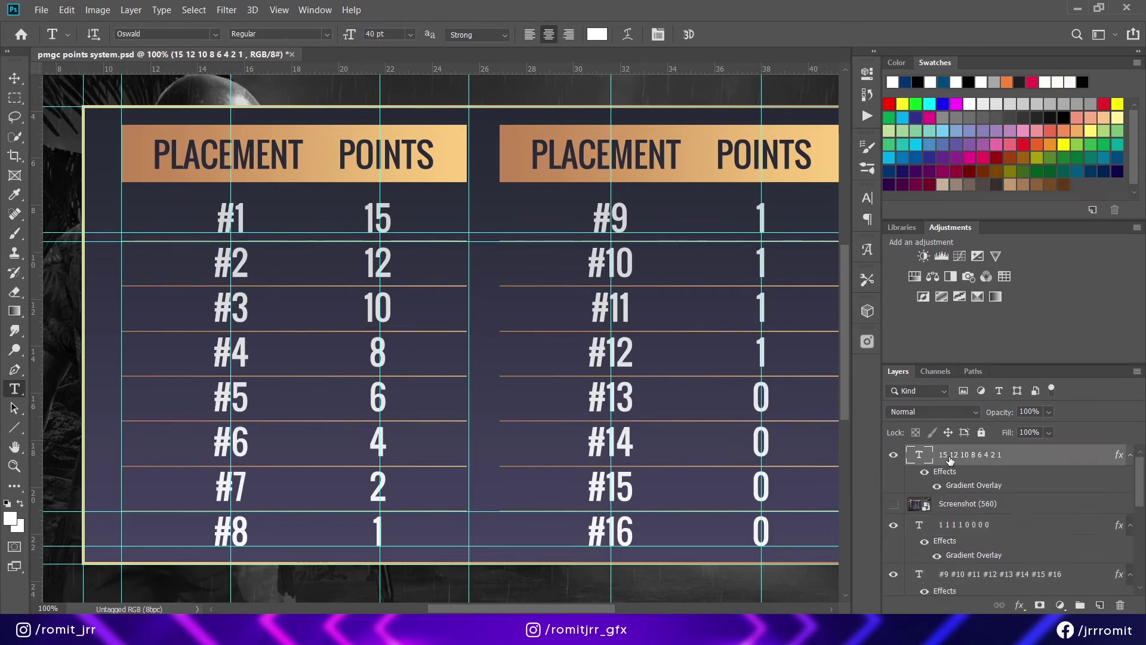
{"action": "left_click_drag", "start_coordinate": [953, 547], "coordinate": [970, 528]}
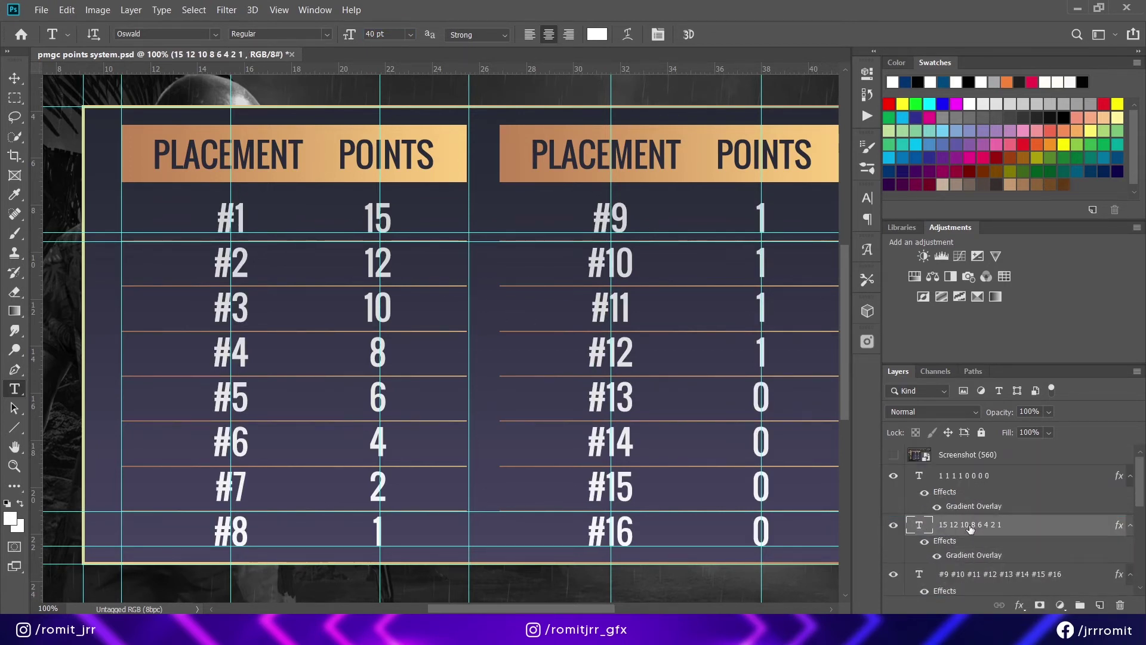
{"action": "double_click", "coordinate": [970, 556]}
{"action": "left_click", "coordinate": [844, 309]}
{"action": "scroll", "coordinate": [646, 327], "scroll_direction": "down", "scroll_amount": 2}
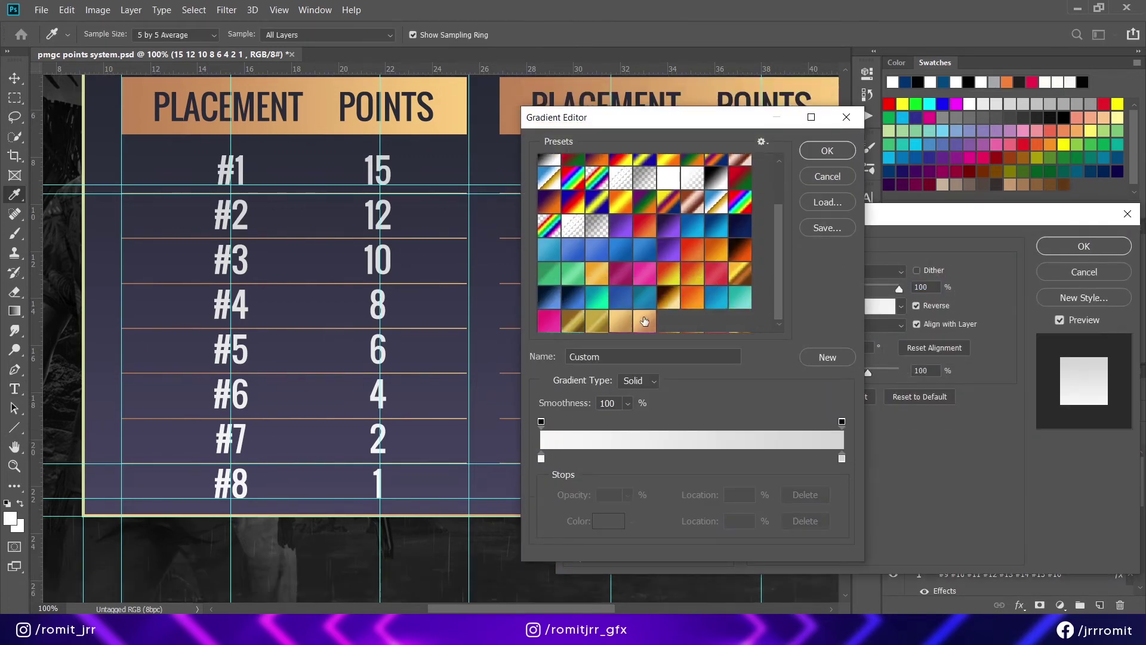
{"action": "left_click", "coordinate": [646, 328]}
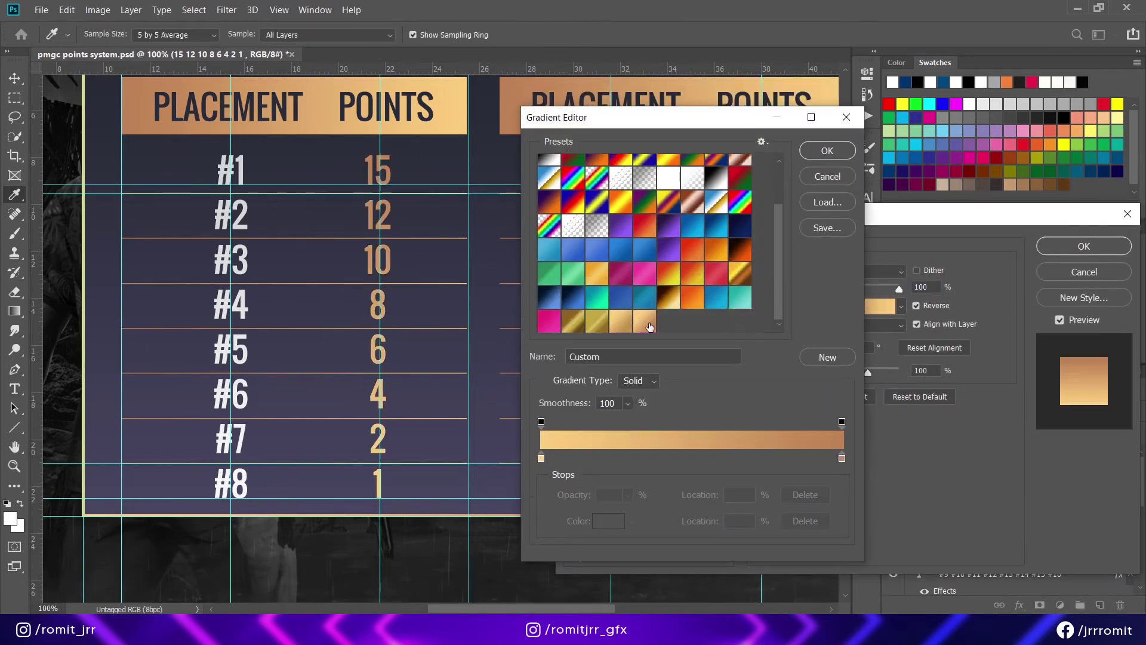
{"action": "left_click", "coordinate": [824, 151]}
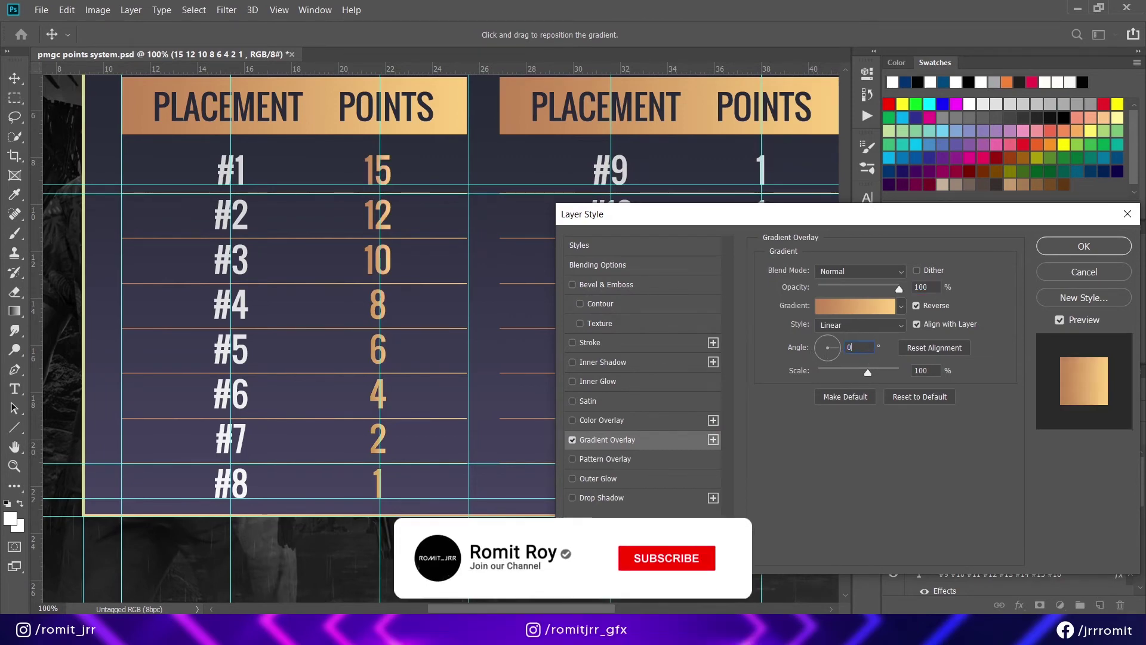
{"action": "left_click", "coordinate": [1068, 249]}
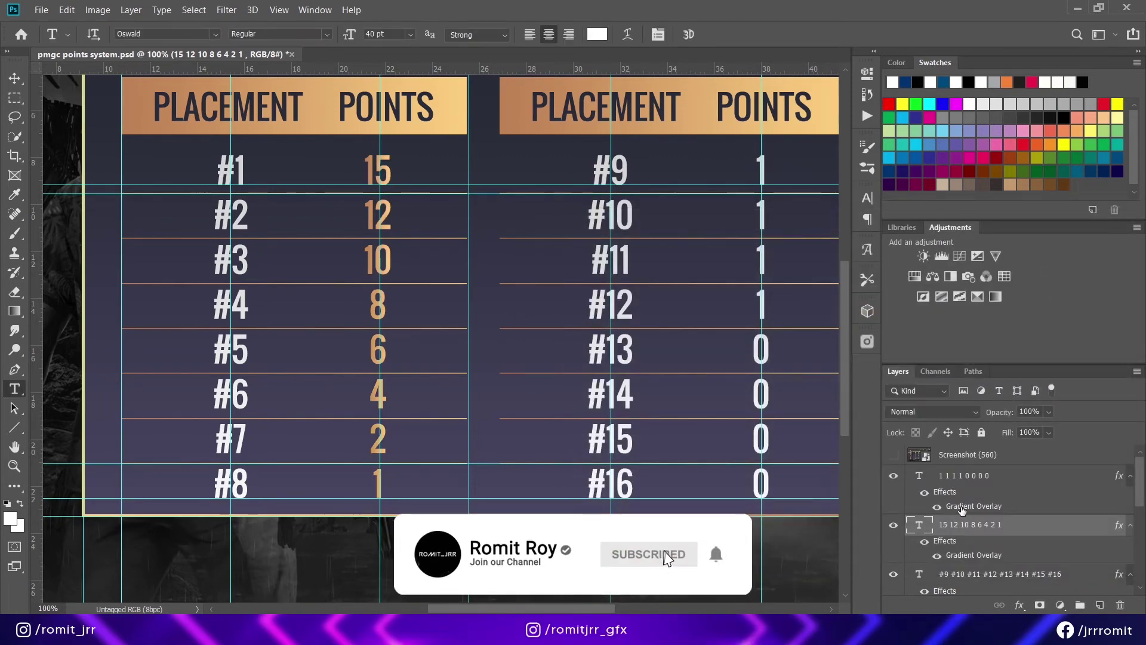
Give the 1 1 1 1 0 0 0 0 points layer a gold gradient overlay at 0° angle.
{"action": "double_click", "coordinate": [967, 505]}
{"action": "key", "text": "Tab"}
{"action": "type", "text": "0"}
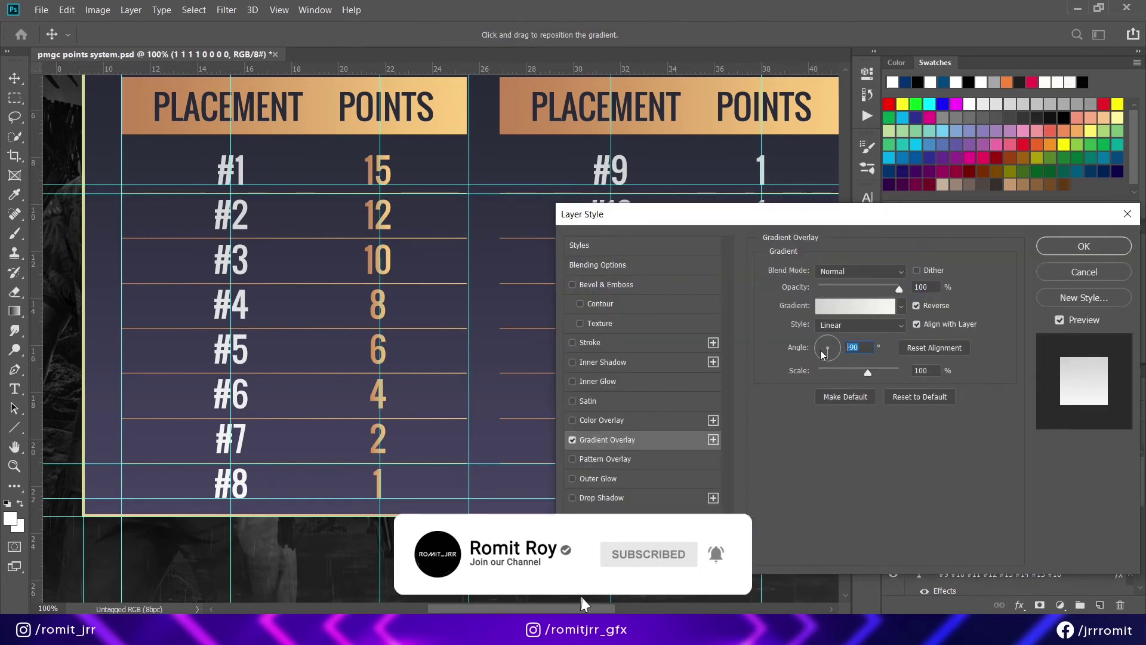
{"action": "left_click", "coordinate": [855, 305]}
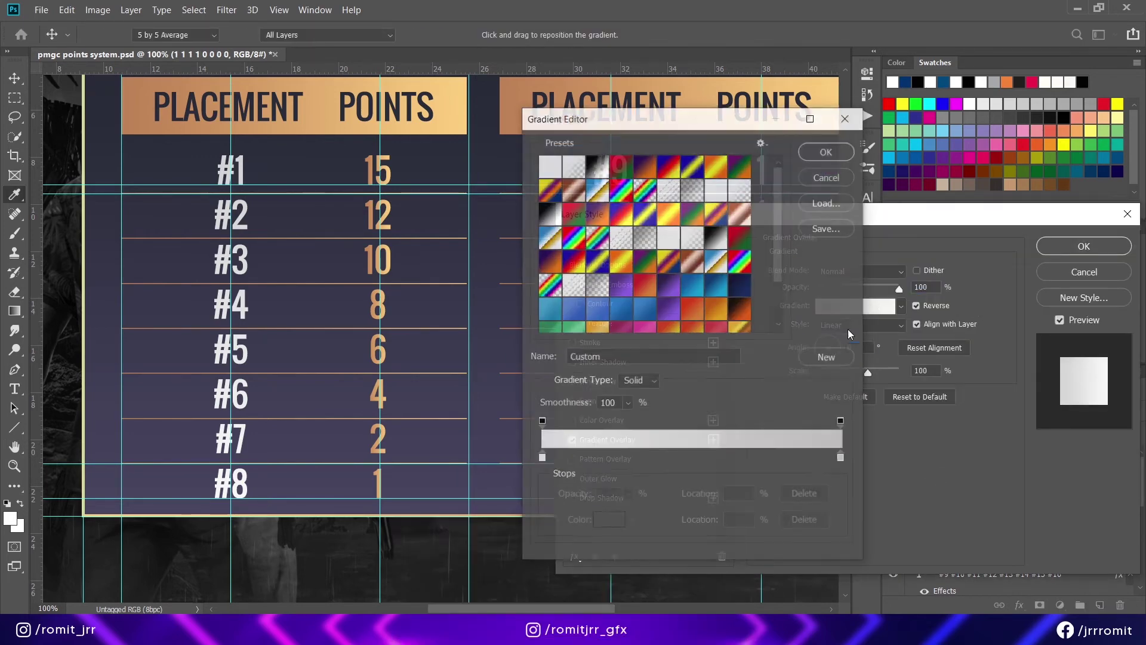
{"action": "scroll", "coordinate": [717, 238], "scroll_direction": "down", "scroll_amount": 1}
{"action": "left_click", "coordinate": [746, 203]}
{"action": "left_click", "coordinate": [829, 149]}
{"action": "left_click", "coordinate": [1051, 246]}
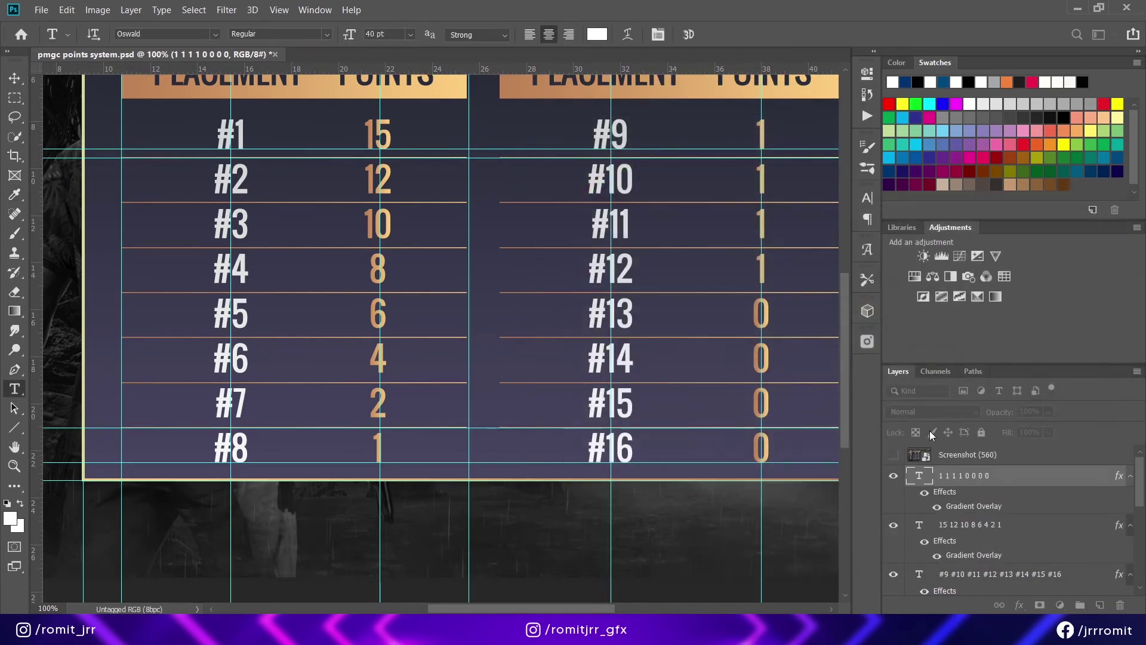
{"action": "left_click", "coordinate": [894, 455]}
{"action": "left_click", "coordinate": [895, 457]}
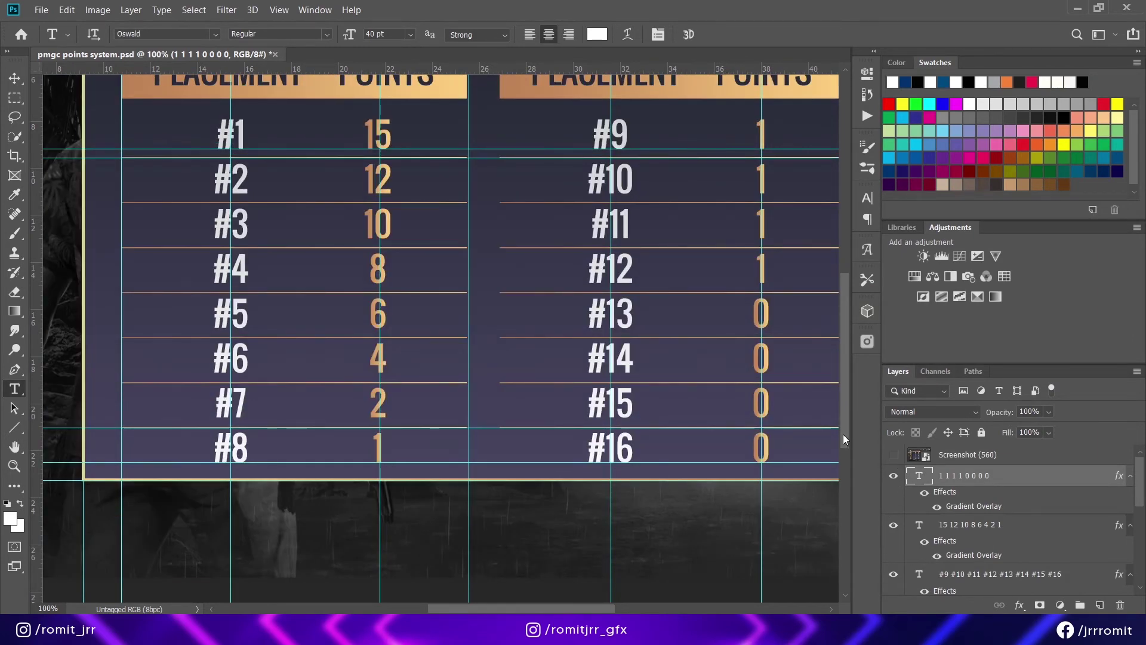
{"action": "scroll", "coordinate": [409, 335], "scroll_direction": "up", "scroll_amount": 2}
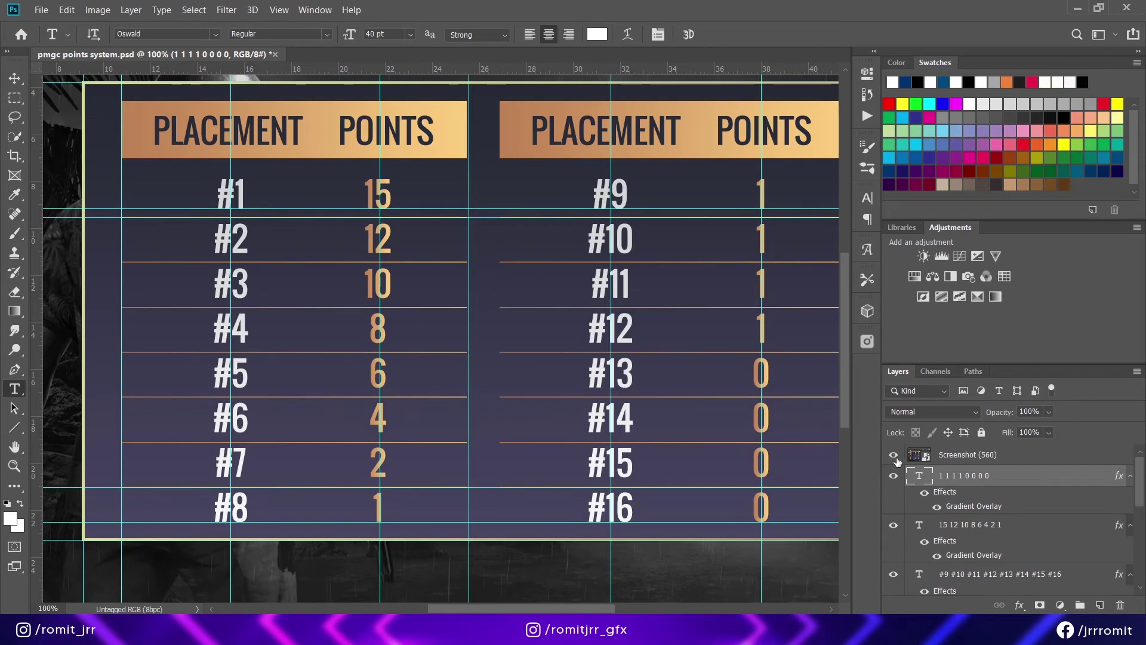
Compare against the reference, hide the guides, and select the 1 1 1 1 0 0 0 0 layer.
{"action": "left_click", "coordinate": [894, 457]}
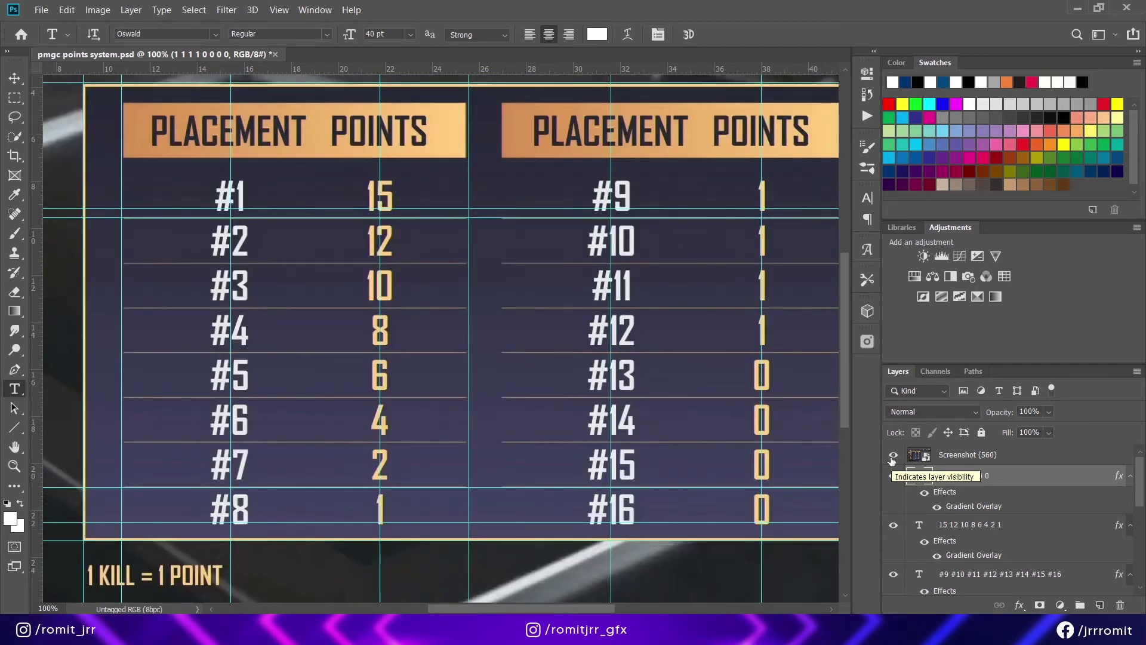
{"action": "key", "text": "ctrl+semicolon"}
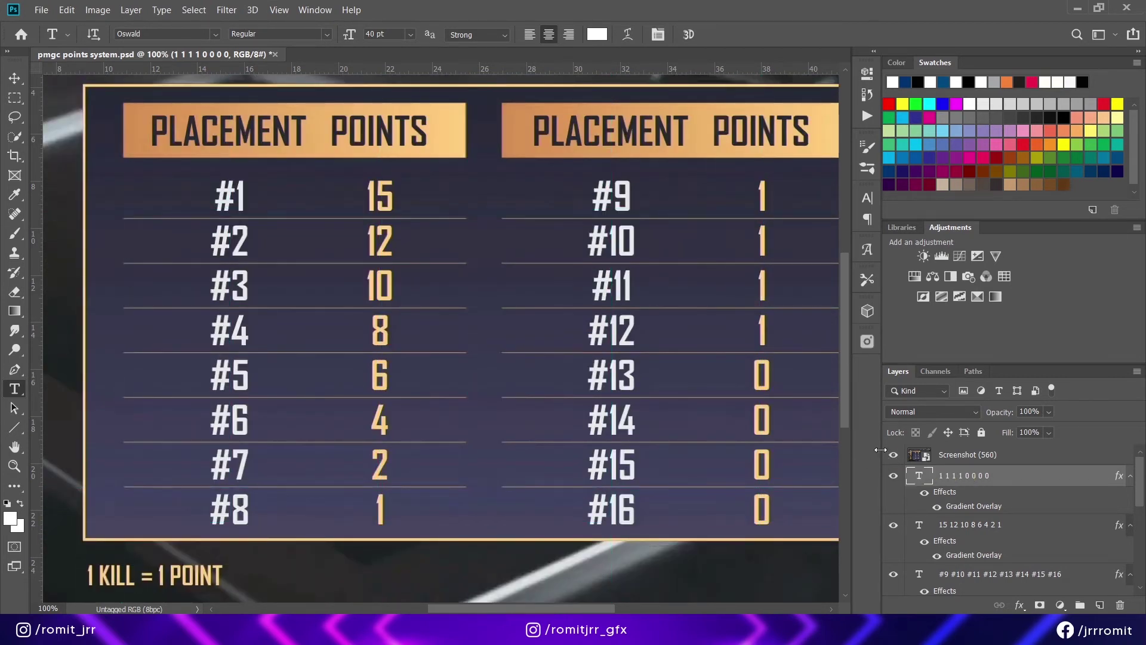
{"action": "left_click", "coordinate": [893, 455]}
{"action": "left_click", "coordinate": [376, 241]}
{"action": "left_click", "coordinate": [965, 508]}
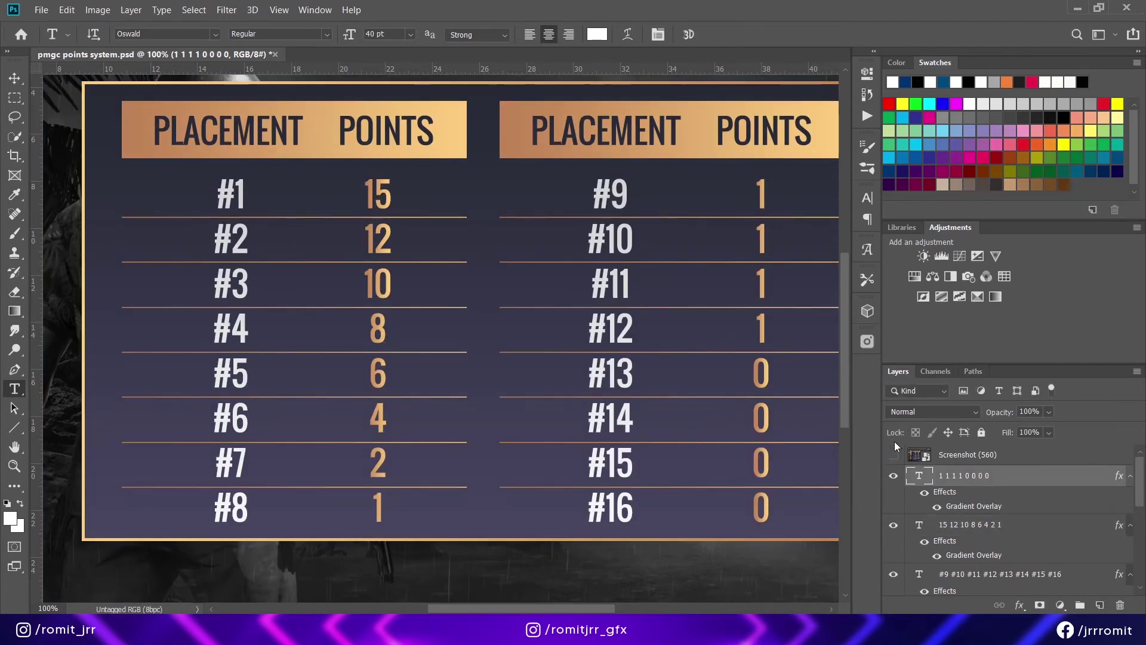
{"action": "left_click", "coordinate": [893, 455]}
Replace the points layer's gradient overlay with a peach colour overlay sampled from the reference.
{"action": "double_click", "coordinate": [974, 506]}
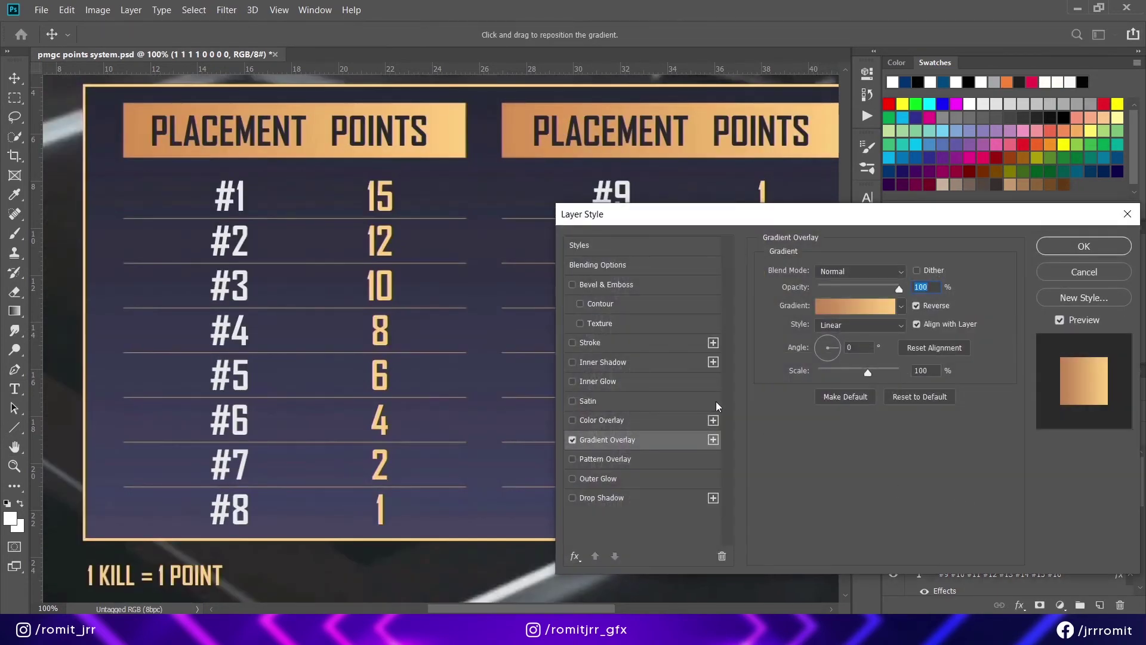
{"action": "left_click", "coordinate": [572, 440]}
{"action": "left_click", "coordinate": [572, 420]}
{"action": "left_click", "coordinate": [841, 341]}
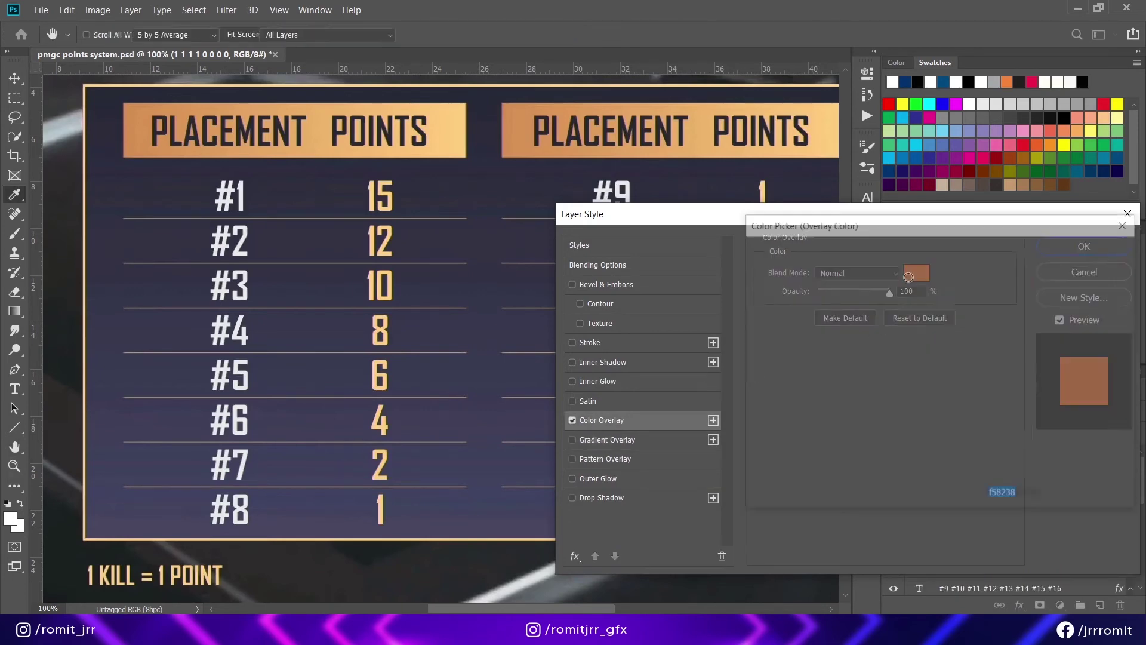
{"action": "left_click", "coordinate": [384, 270]}
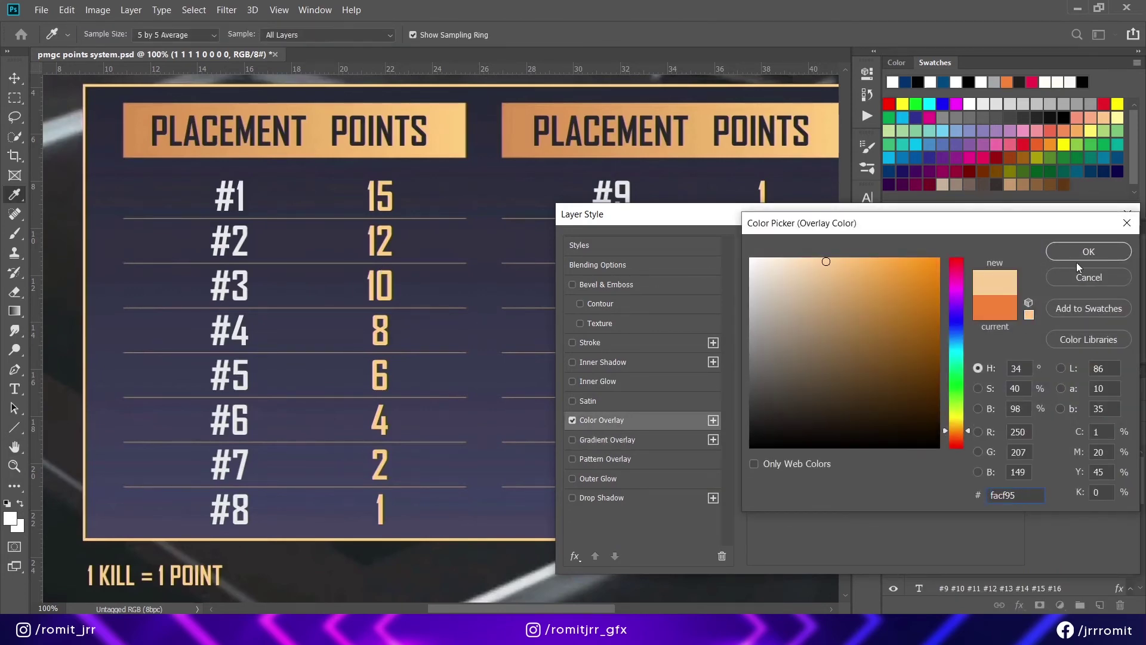
{"action": "left_click", "coordinate": [1080, 252]}
Copy the peach overlay layer style onto the 15 12 10 points layer.
{"action": "right_click", "coordinate": [966, 478]}
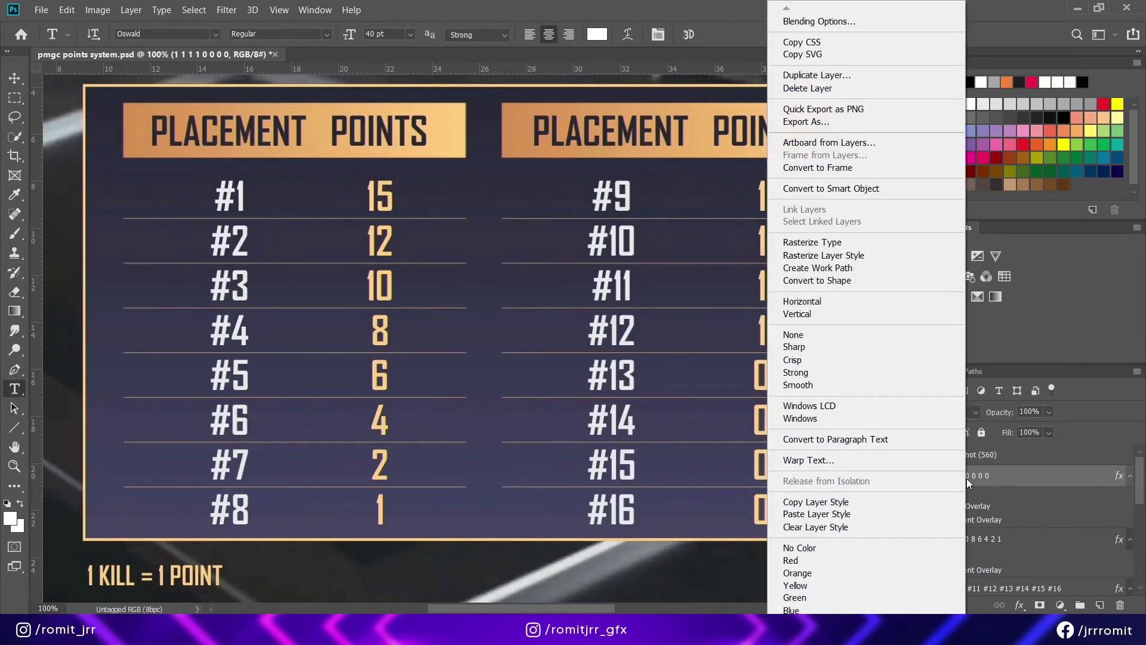
{"action": "left_click", "coordinate": [819, 502]}
{"action": "right_click", "coordinate": [973, 541]}
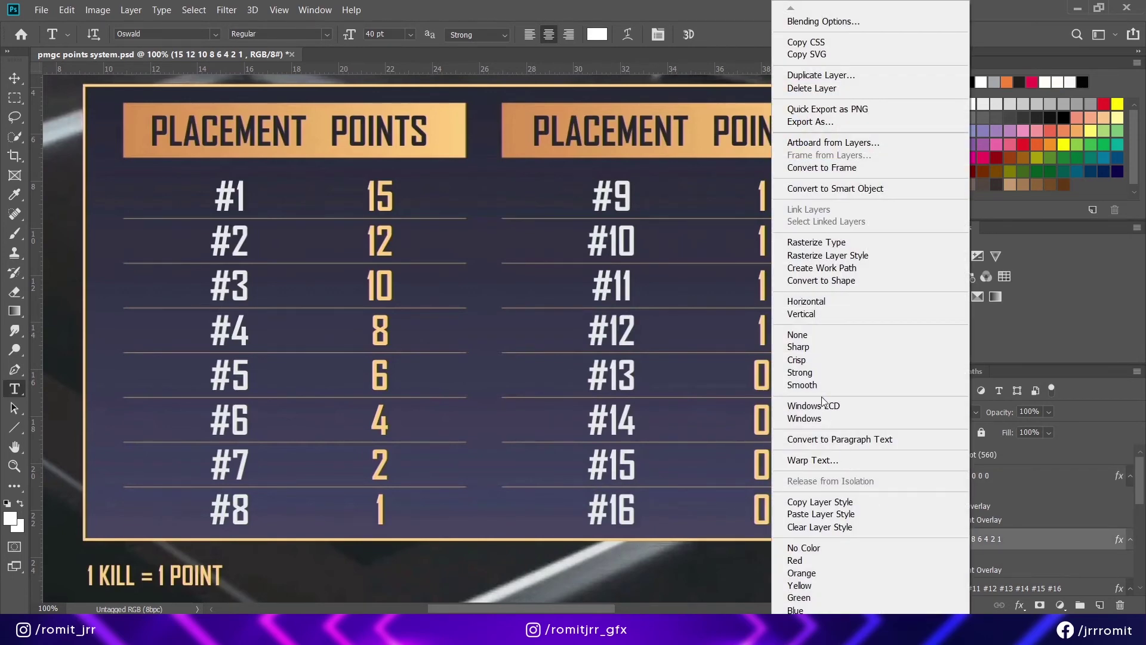
{"action": "left_click", "coordinate": [819, 515]}
{"action": "left_click", "coordinate": [894, 456]}
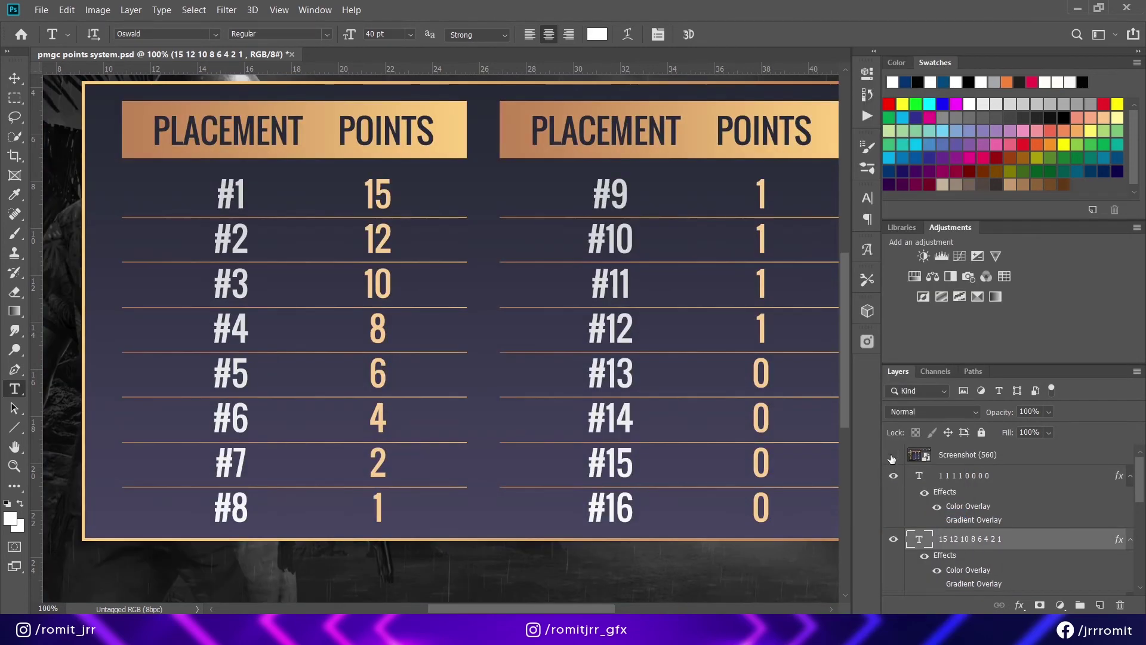
{"action": "left_click", "coordinate": [894, 455]}
Set the #9–#16 rank layer's gradient overlay angle to 0.
{"action": "scroll", "coordinate": [972, 545], "scroll_direction": "down", "scroll_amount": 1}
{"action": "double_click", "coordinate": [975, 549]}
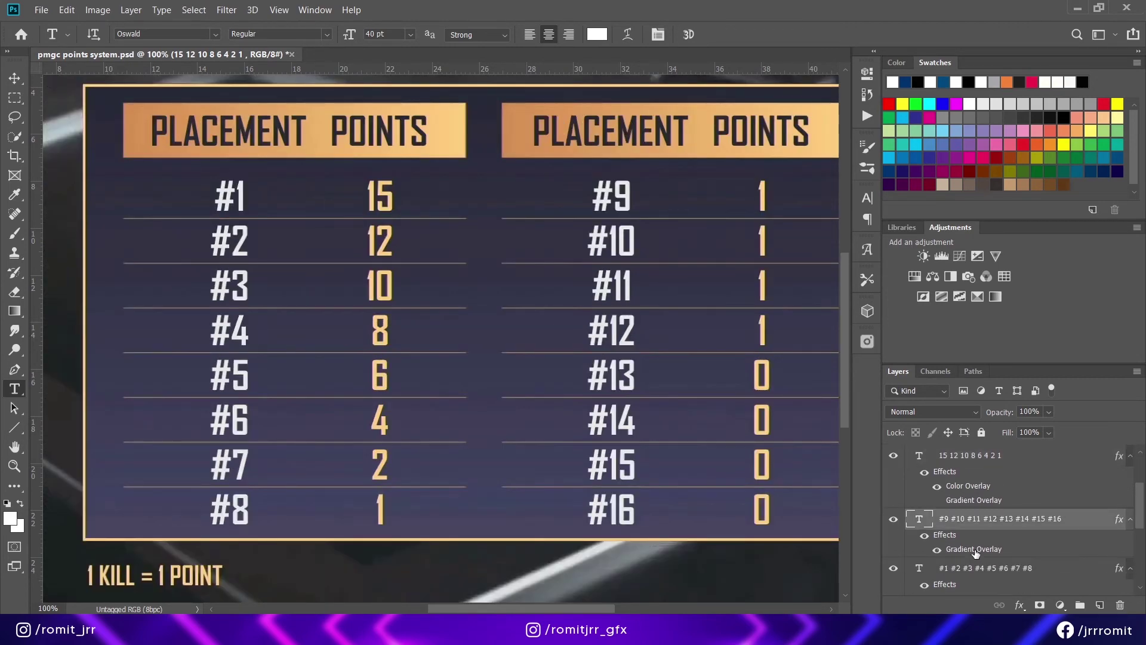
{"action": "type", "text": "0"}
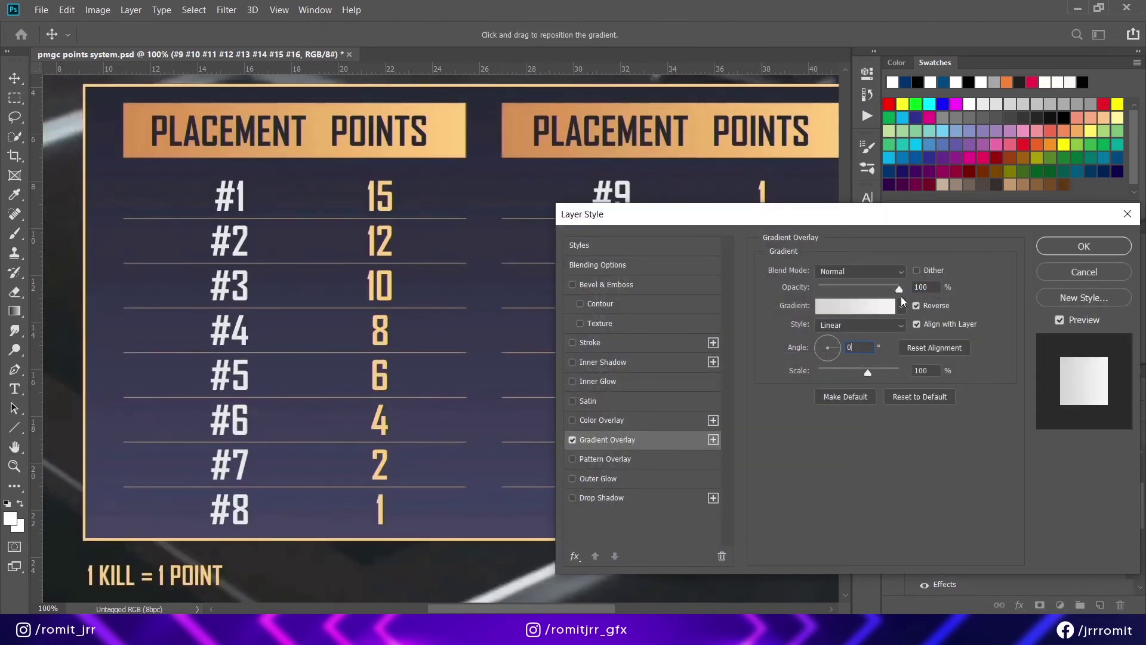
{"action": "left_click", "coordinate": [1083, 246]}
Copy the #9–#16 layer style onto the #1–#8 rank layer.
{"action": "scroll", "coordinate": [1015, 519], "scroll_direction": "down", "scroll_amount": 1}
{"action": "right_click", "coordinate": [961, 501]}
{"action": "left_click", "coordinate": [811, 502]}
{"action": "right_click", "coordinate": [966, 546]}
{"action": "left_click", "coordinate": [819, 513]}
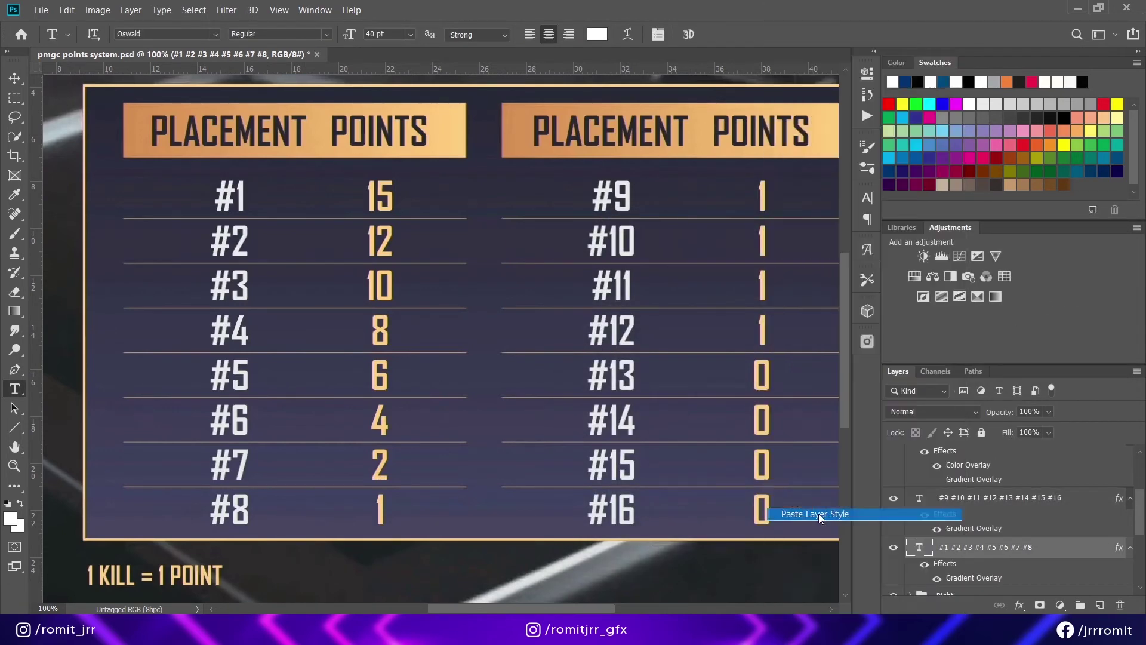
{"action": "scroll", "coordinate": [924, 506], "scroll_direction": "up", "scroll_amount": 2}
{"action": "left_click", "coordinate": [894, 457]}
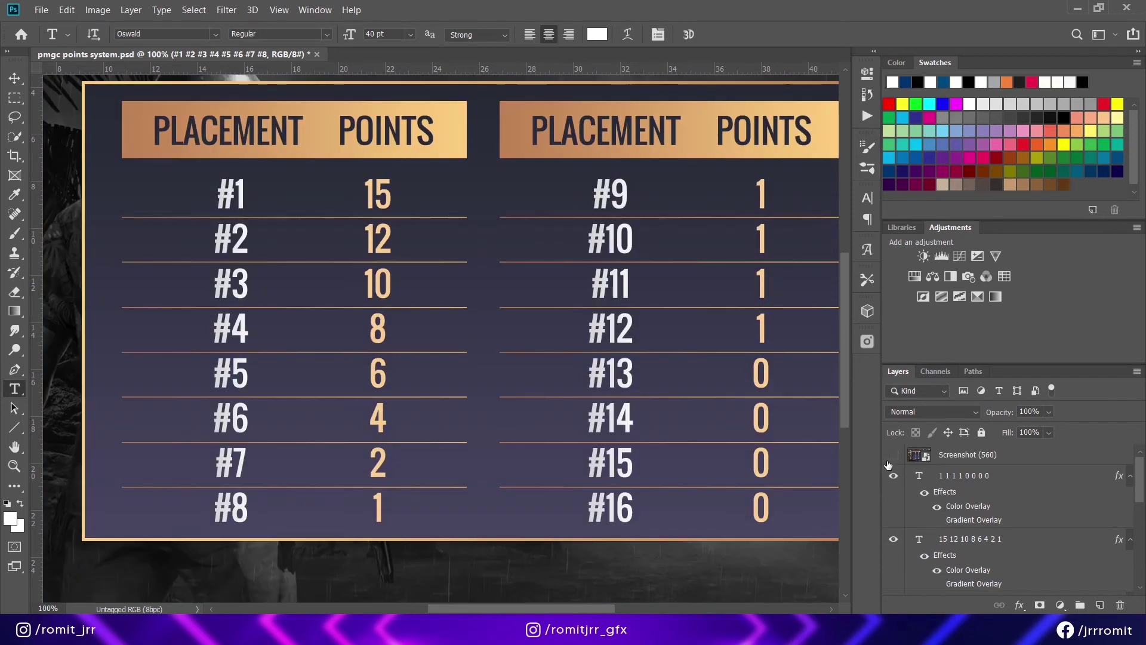
Add a POINTS SYSTEM text layer above the table and move it to the top of the stack.
{"action": "key", "text": "ctrl+minus"}
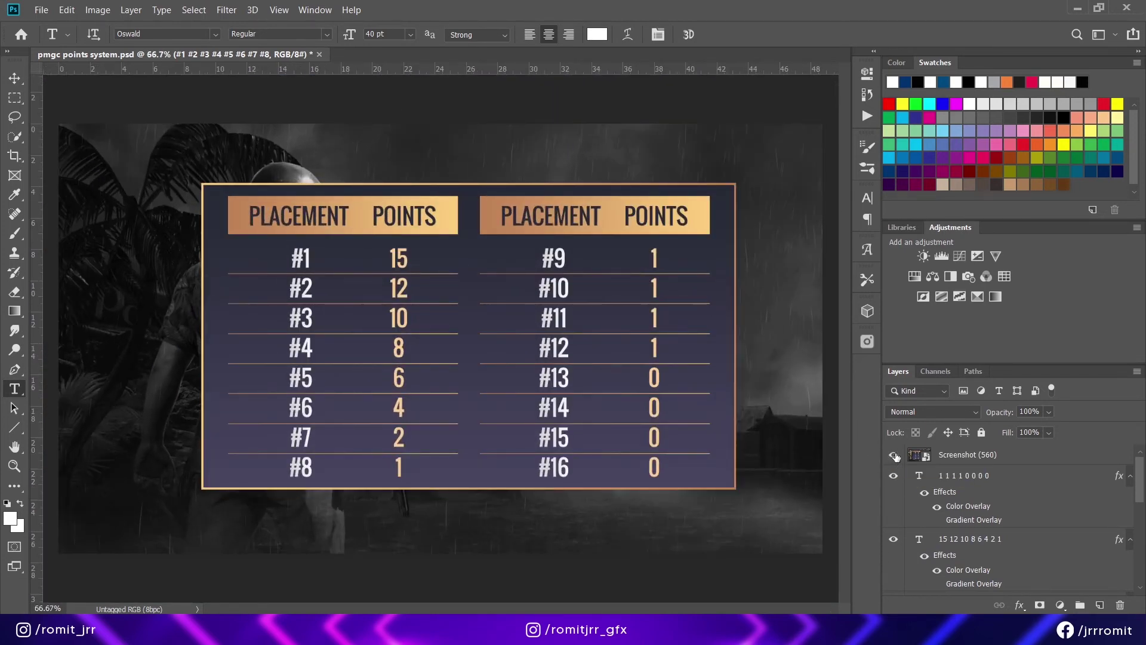
{"action": "left_click", "coordinate": [895, 456]}
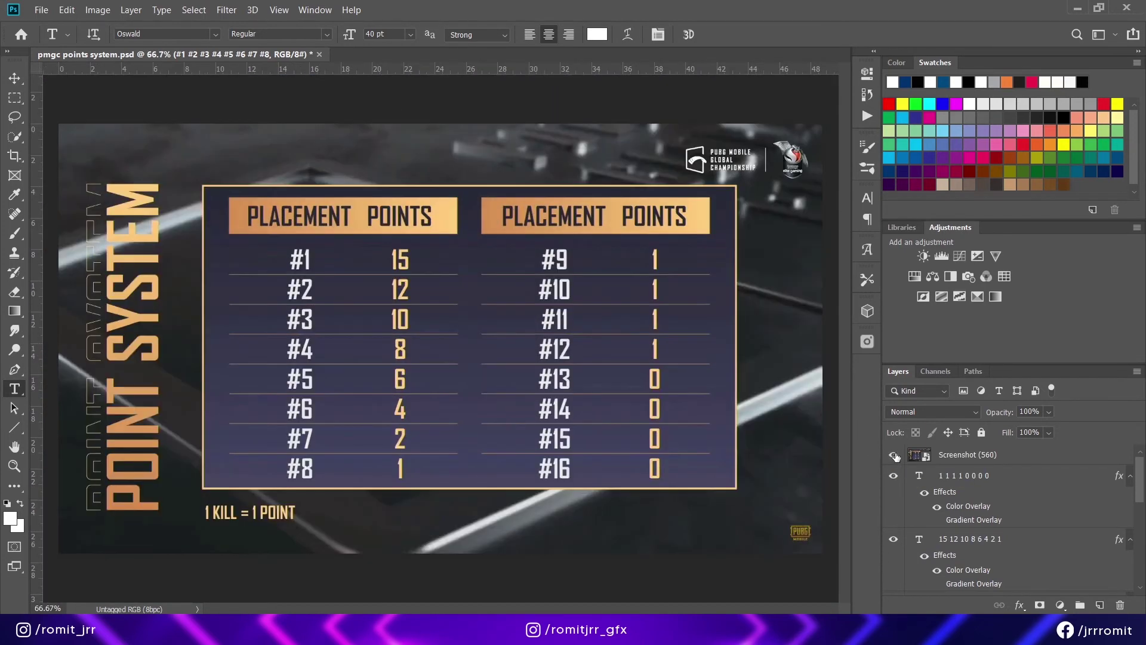
{"action": "left_click", "coordinate": [268, 158]}
{"action": "key", "text": "BackSpace"}
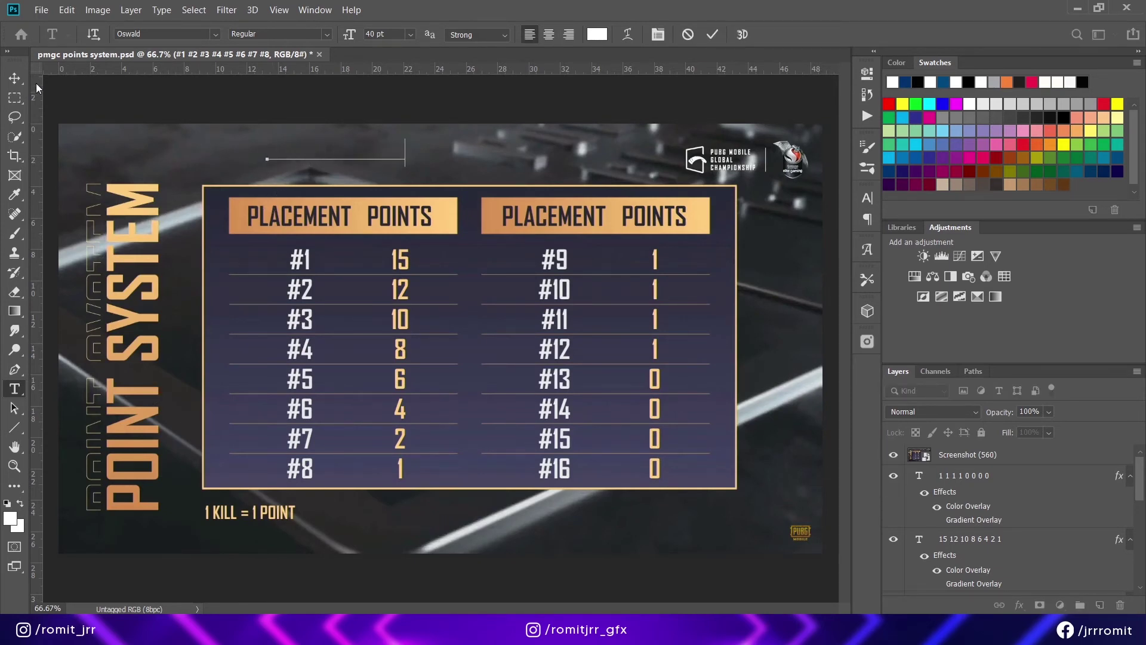
{"action": "left_click", "coordinate": [14, 78]}
{"action": "mouse_move", "coordinate": [962, 580]}
{"action": "left_mouse_down"}
{"action": "mouse_move", "coordinate": [965, 433]}
{"action": "mouse_move", "coordinate": [966, 447]}
{"action": "left_mouse_up"}
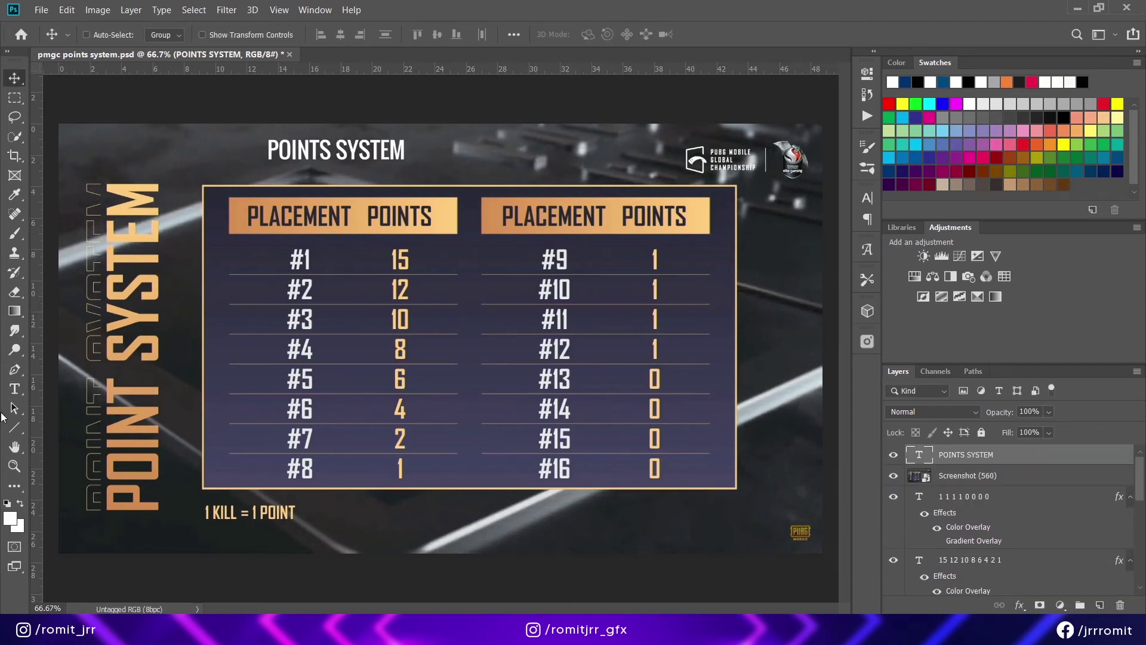
Enlarge the POINTS SYSTEM text to 102 pt.
{"action": "left_click", "coordinate": [14, 389]}
{"action": "triple_click", "coordinate": [326, 156]}
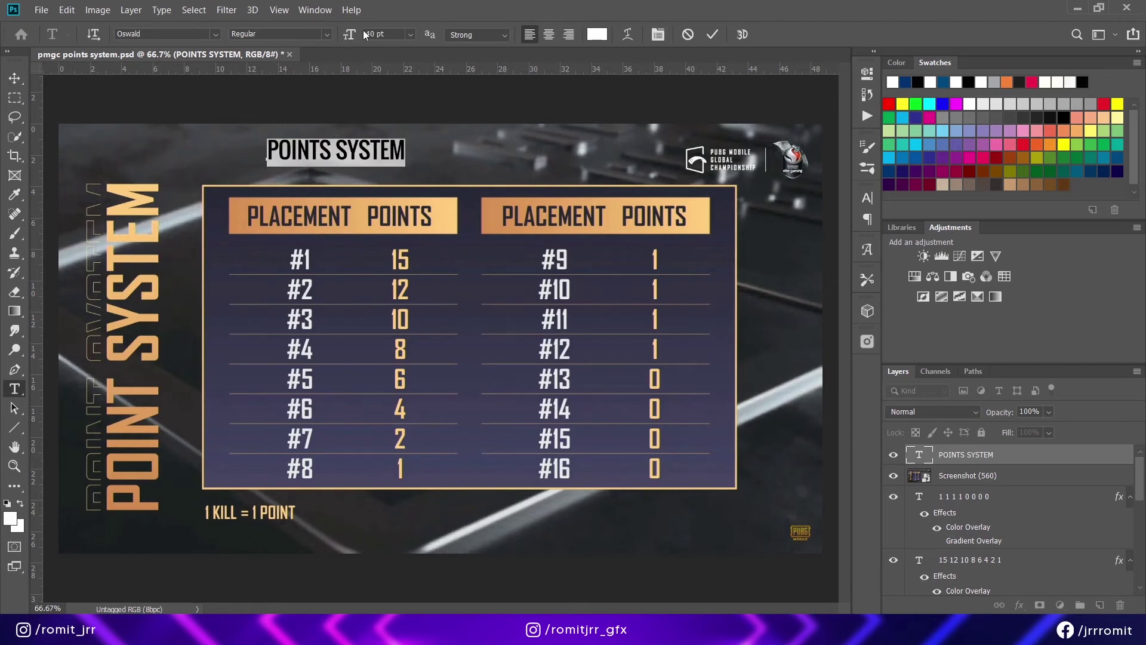
{"action": "left_click_drag", "start_coordinate": [349, 37], "coordinate": [395, 45]}
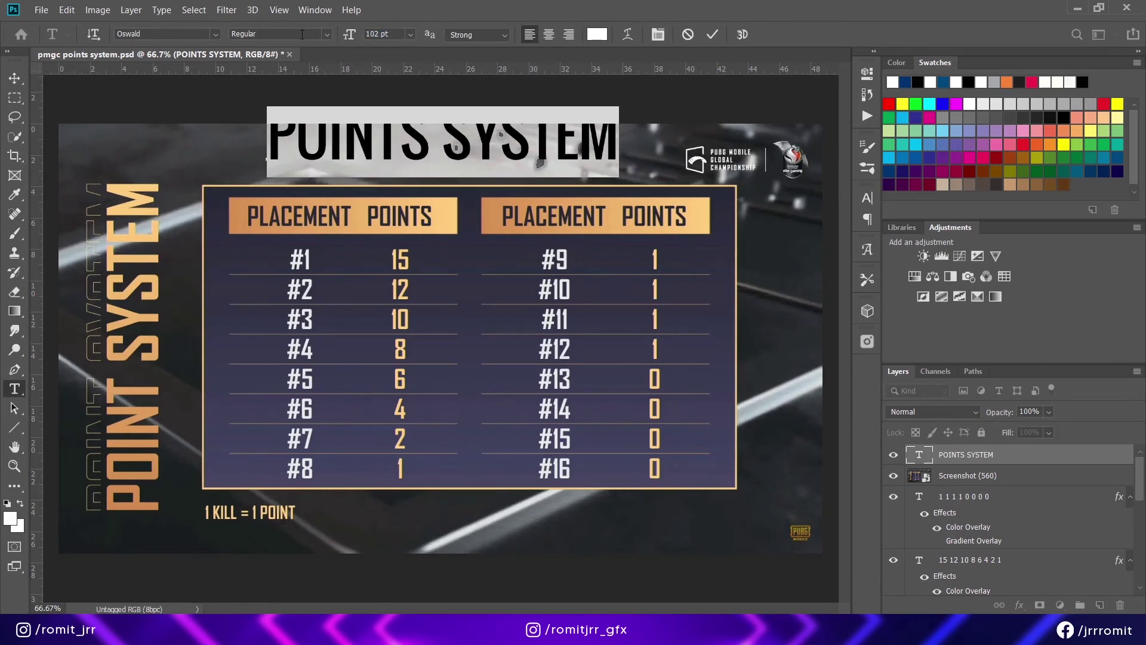
{"action": "left_click", "coordinate": [15, 73]}
Rotate the title -90° so it runs vertically and move it toward the left edge.
{"action": "key", "text": "ctrl+t"}
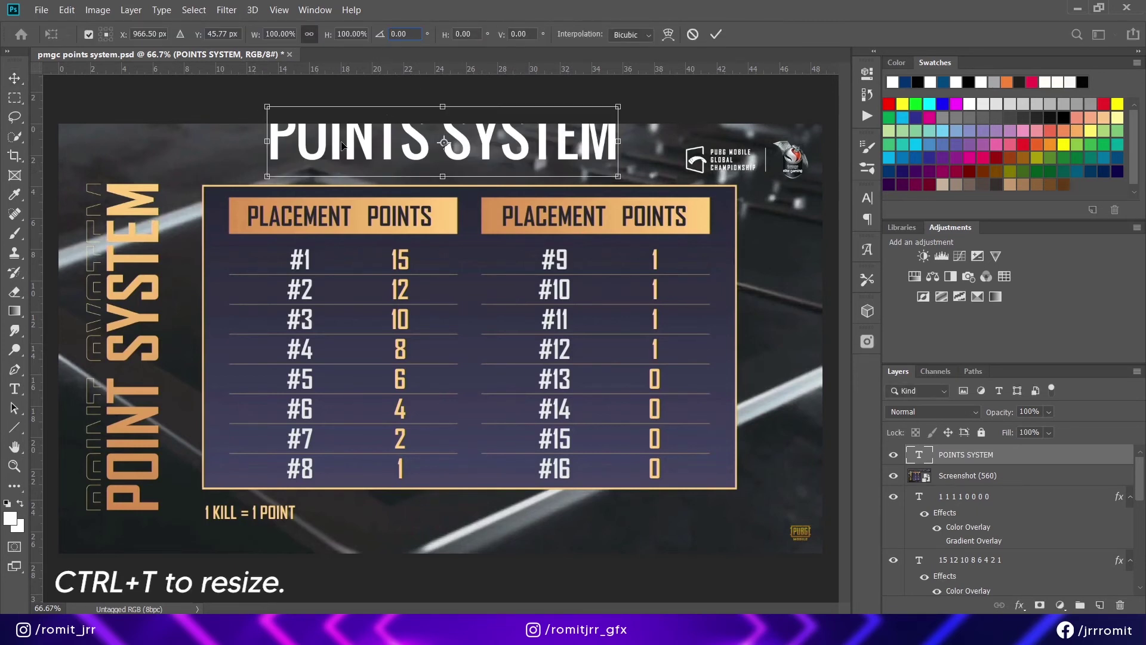
{"action": "type", "text": "-9"}
{"action": "key", "text": "Return"}
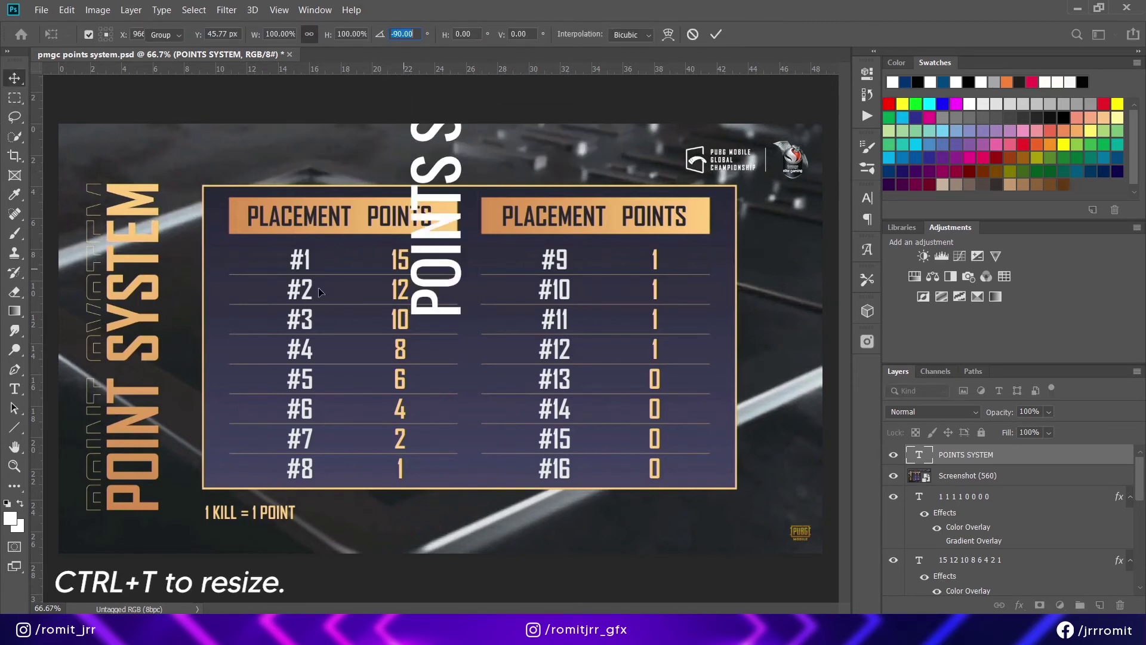
{"action": "left_click_drag", "start_coordinate": [188, 339], "coordinate": [131, 428]}
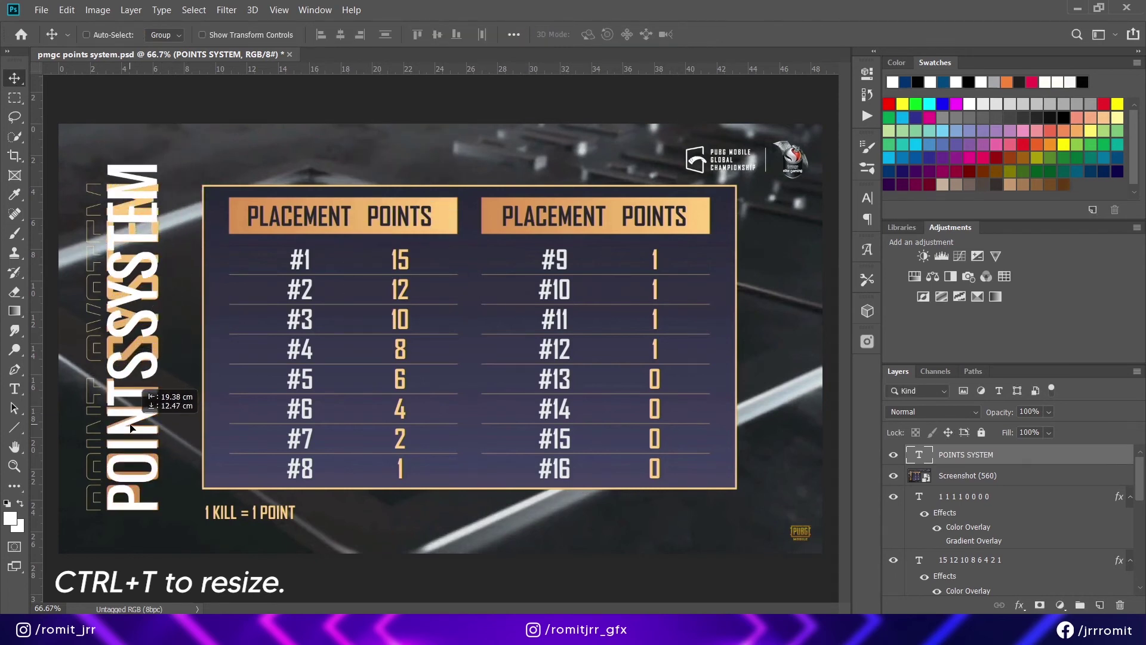
Nudge the vertical title into place and select all its text in the Character panel.
{"action": "left_click_drag", "start_coordinate": [131, 428], "coordinate": [131, 430]}
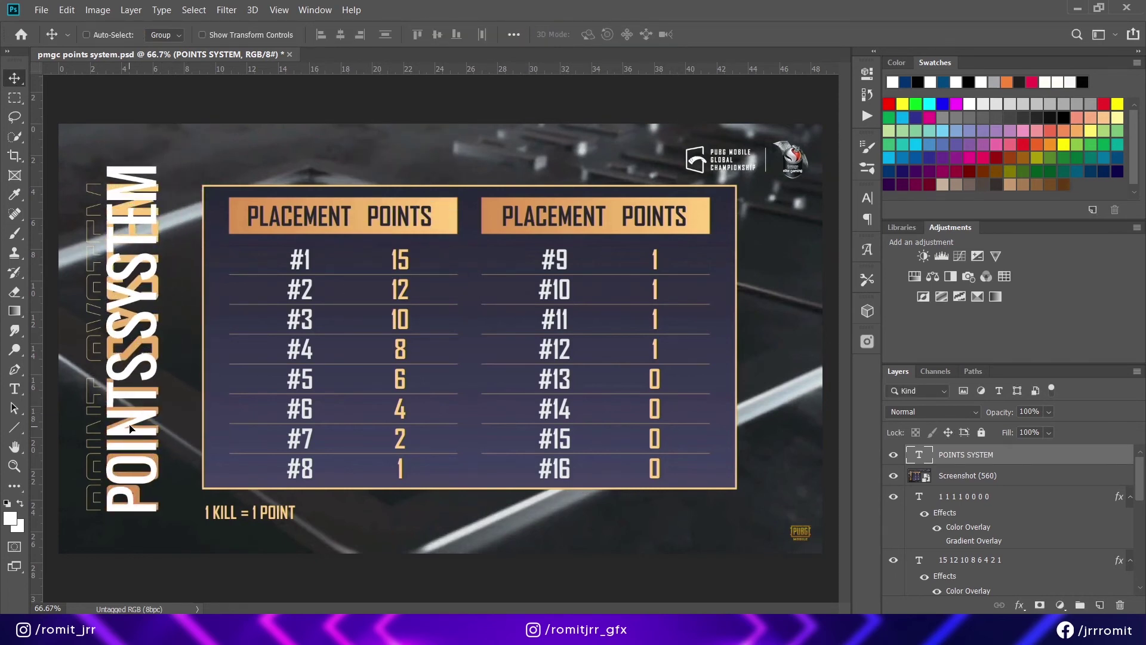
{"action": "left_click", "coordinate": [15, 388]}
{"action": "left_click", "coordinate": [141, 268]}
{"action": "key", "text": "ctrl+a"}
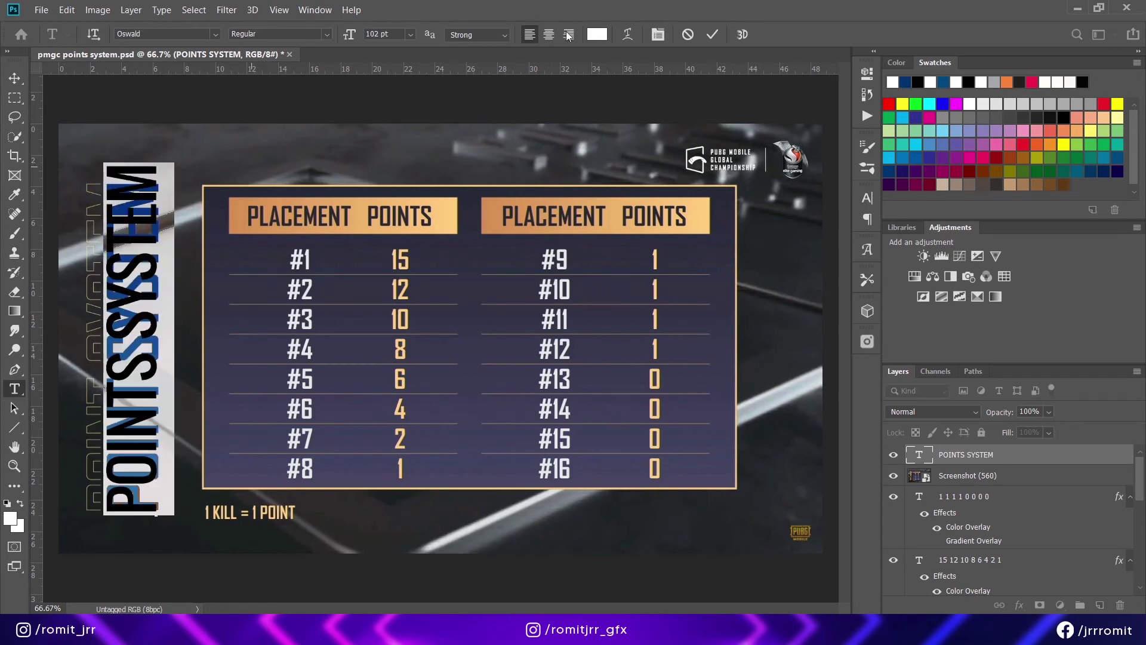
{"action": "left_click", "coordinate": [659, 35]}
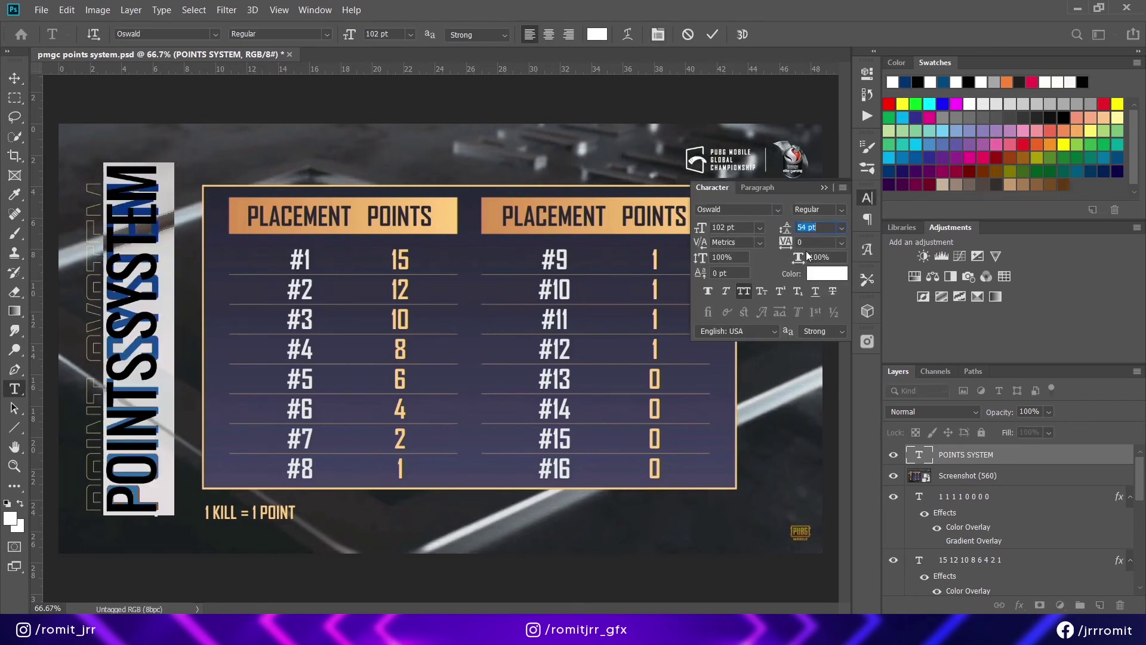
{"action": "left_click", "coordinate": [840, 244]}
{"action": "left_click", "coordinate": [131, 357]}
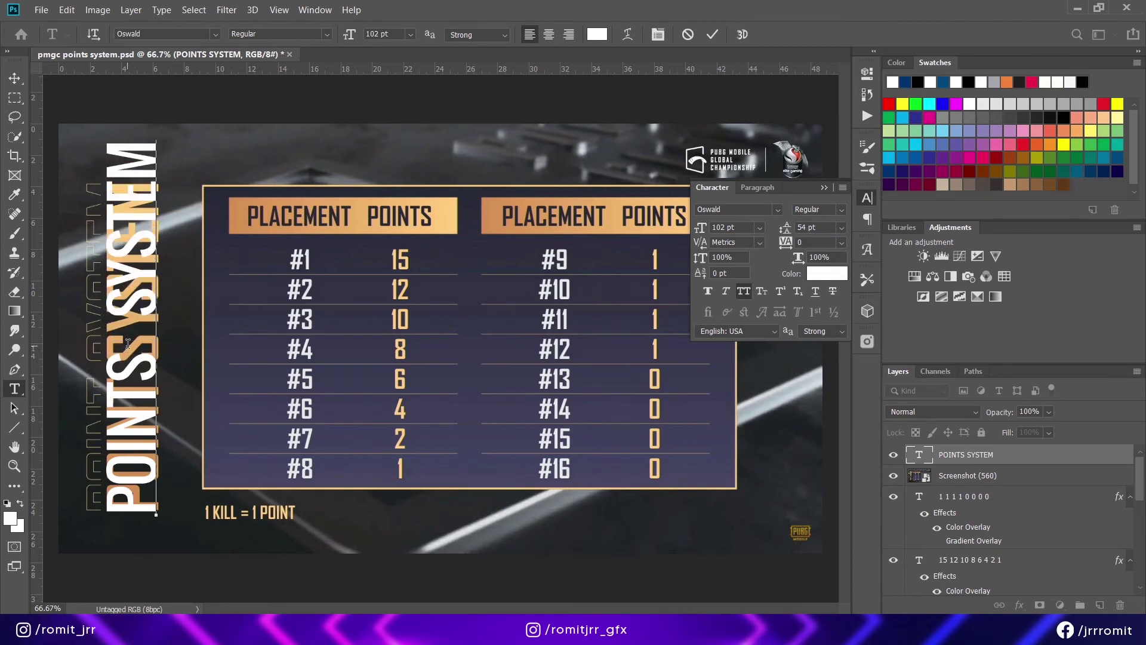
Try title letter-spacing values of -50, 25, -25 and 50, settling on -50.
{"action": "key", "text": "ctrl+a"}
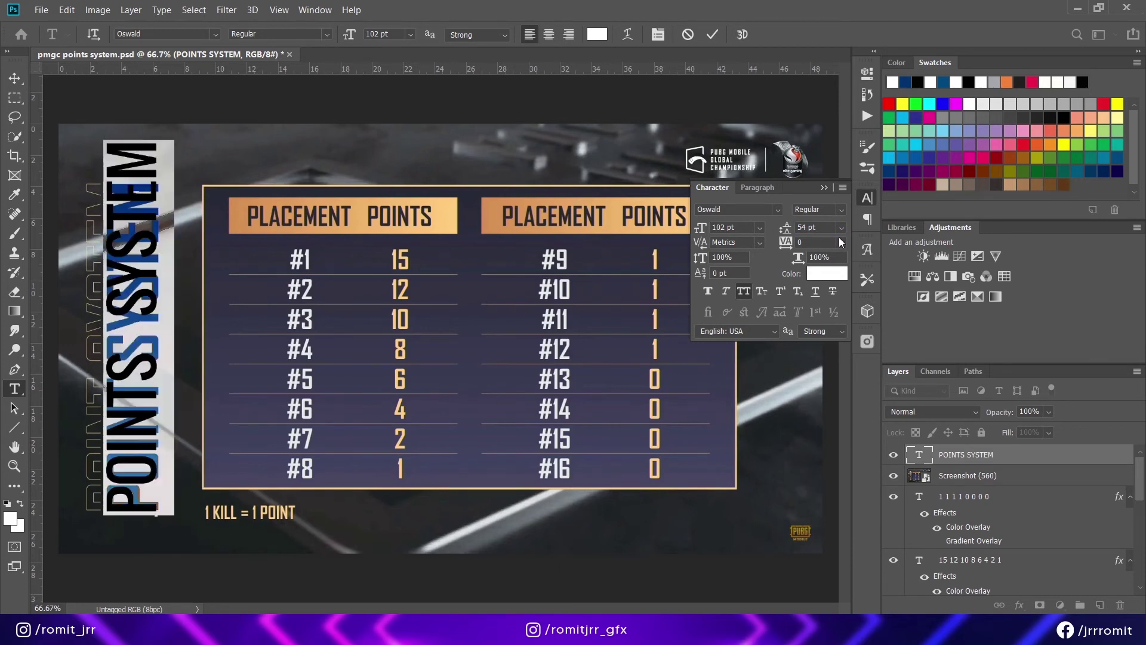
{"action": "left_click", "coordinate": [841, 242]}
{"action": "left_click", "coordinate": [818, 278]}
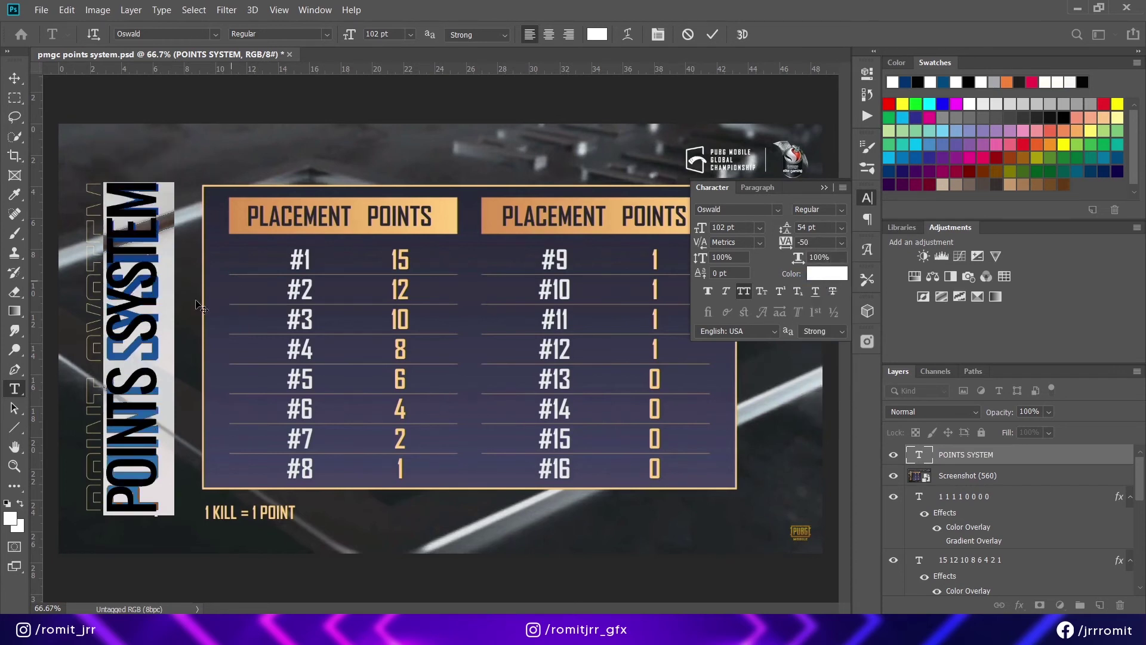
{"action": "left_click", "coordinate": [110, 332]}
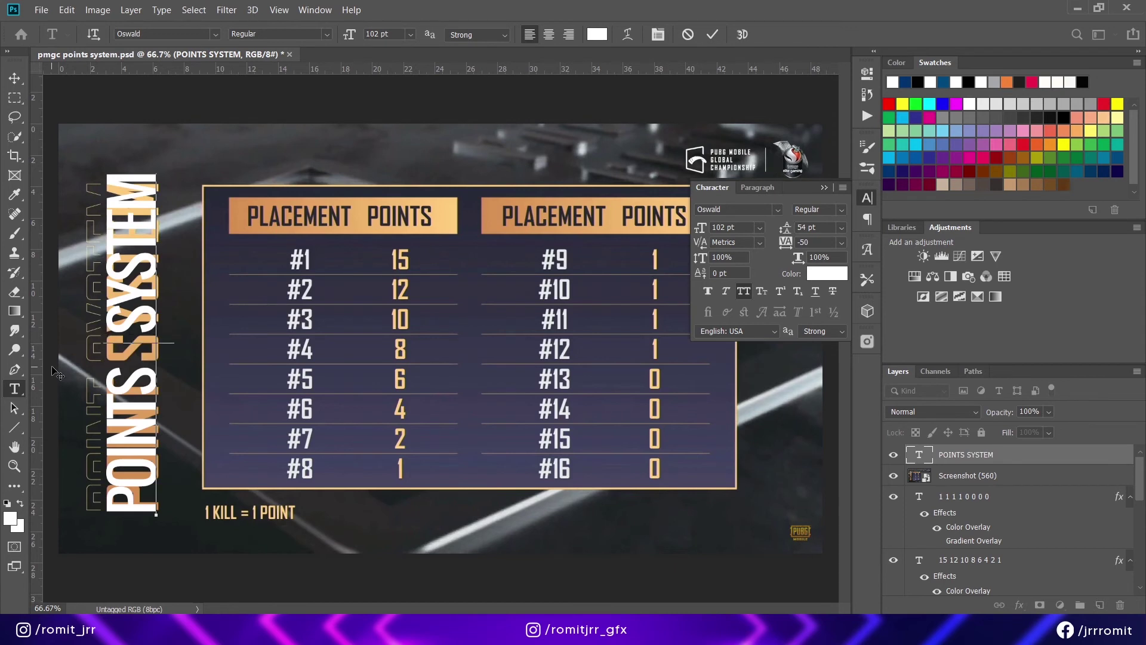
{"action": "key", "text": "ctrl+a"}
{"action": "left_click", "coordinate": [839, 243]}
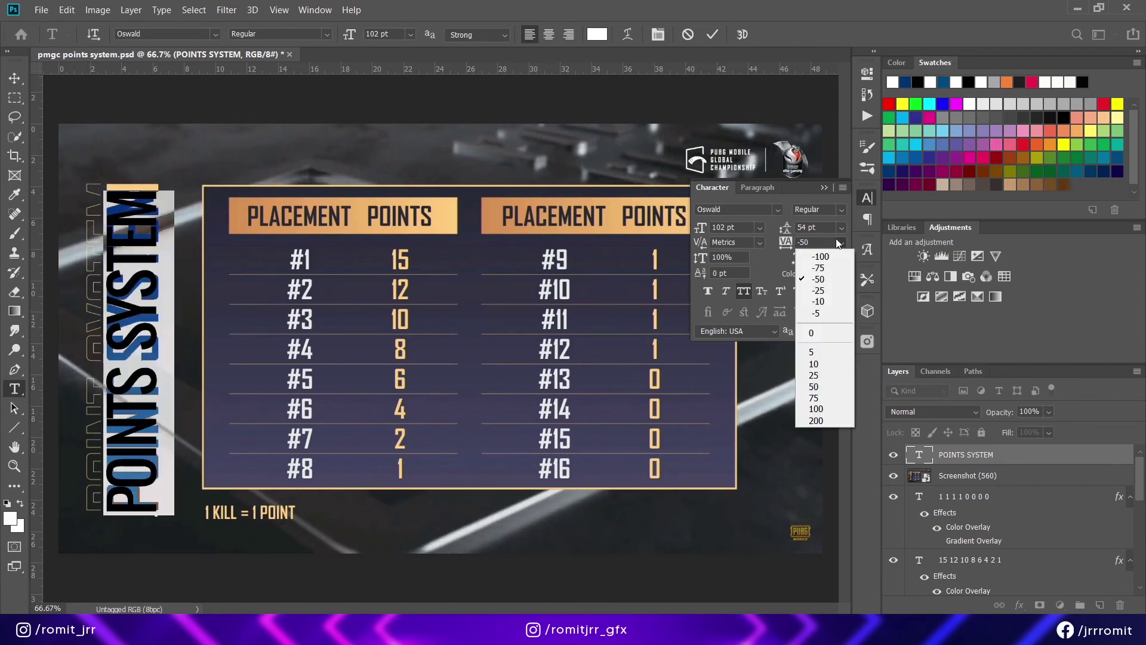
{"action": "left_click", "coordinate": [814, 375]}
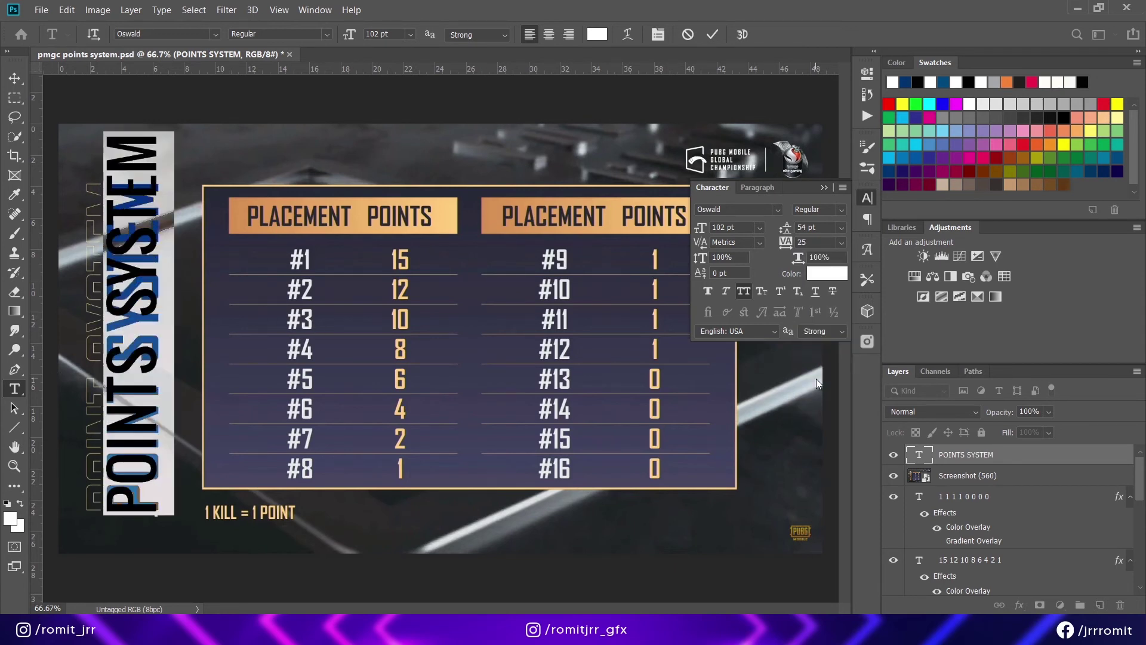
{"action": "left_click", "coordinate": [841, 242]}
{"action": "left_click", "coordinate": [818, 293]}
{"action": "left_click", "coordinate": [841, 242]}
{"action": "left_click", "coordinate": [818, 386]}
{"action": "left_click", "coordinate": [841, 243]}
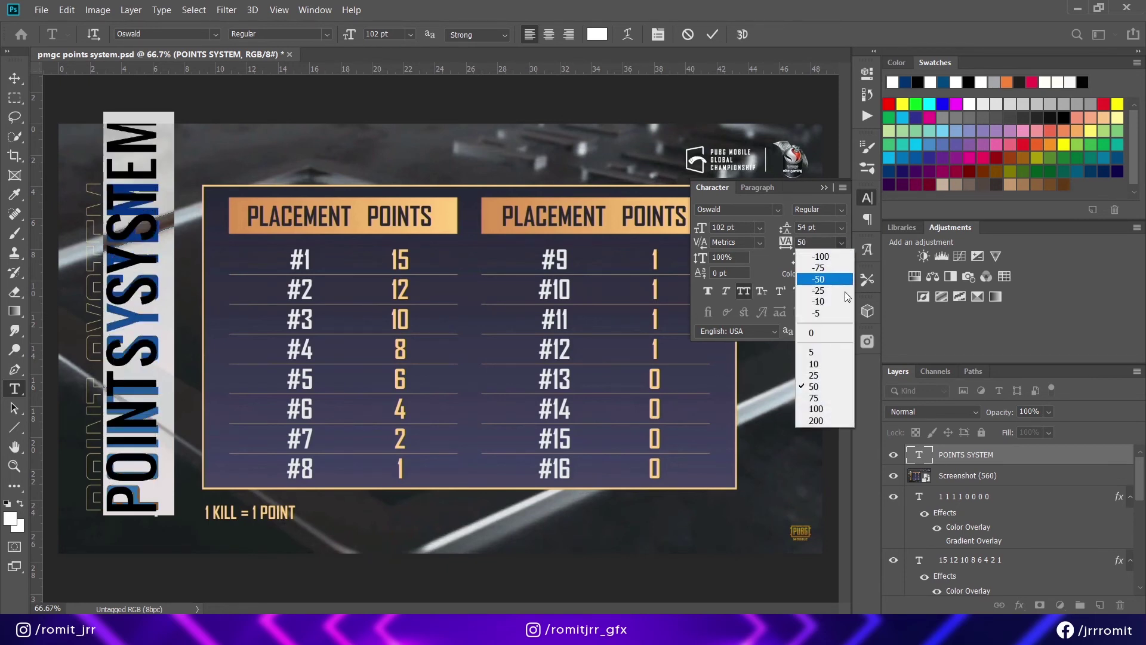
{"action": "left_click", "coordinate": [827, 279]}
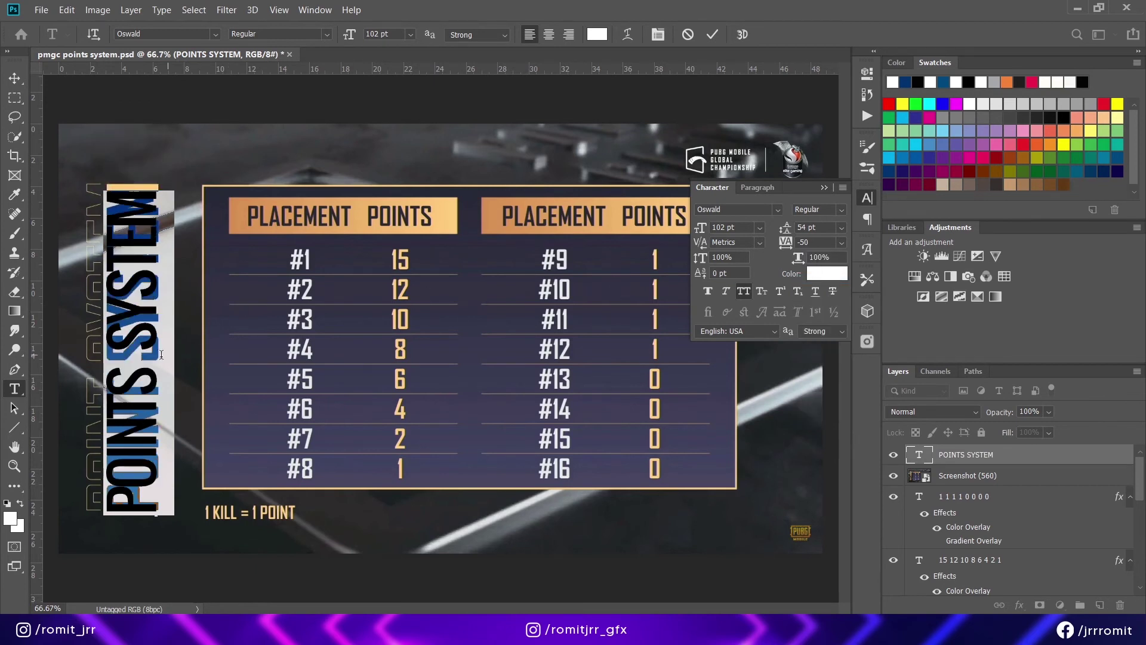
{"action": "left_click", "coordinate": [125, 356]}
Loosen the title's letter spacing to -40 and commit the text edit.
{"action": "double_click", "coordinate": [135, 335]}
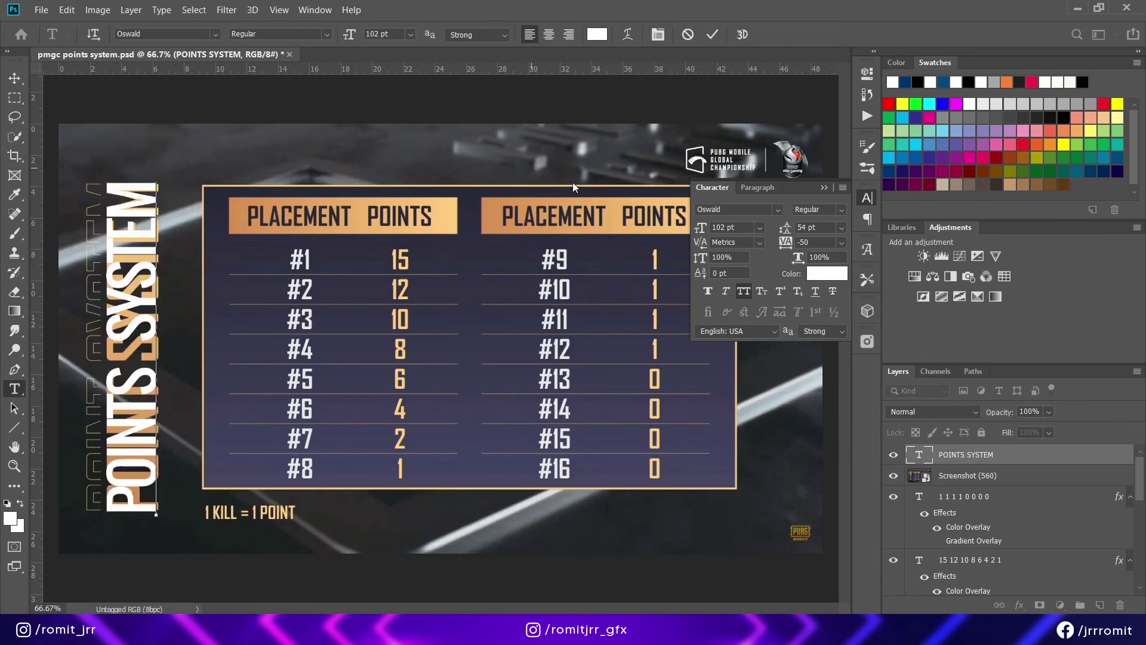
{"action": "key", "text": "ctrl+a"}
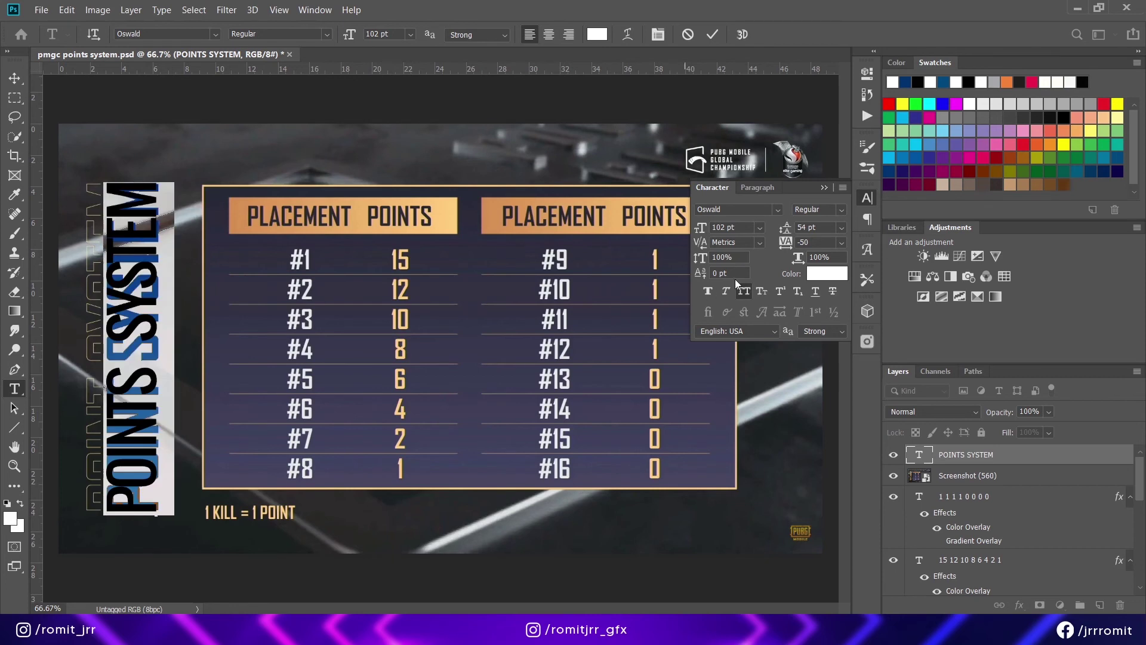
{"action": "key", "text": "Up"}
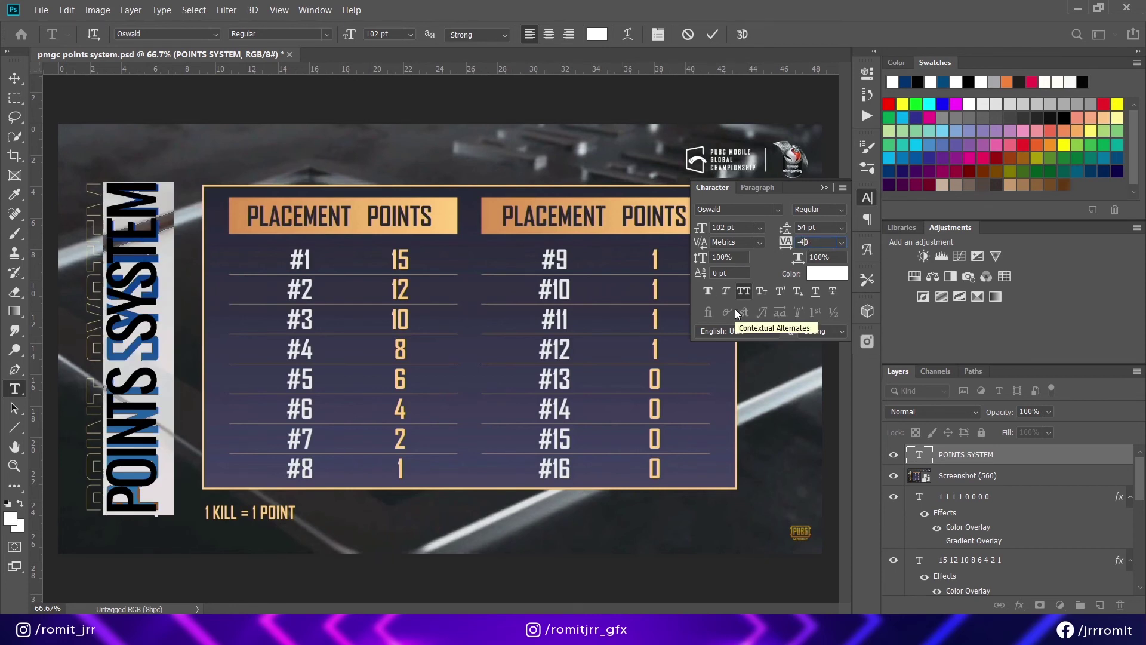
{"action": "left_click", "coordinate": [103, 353]}
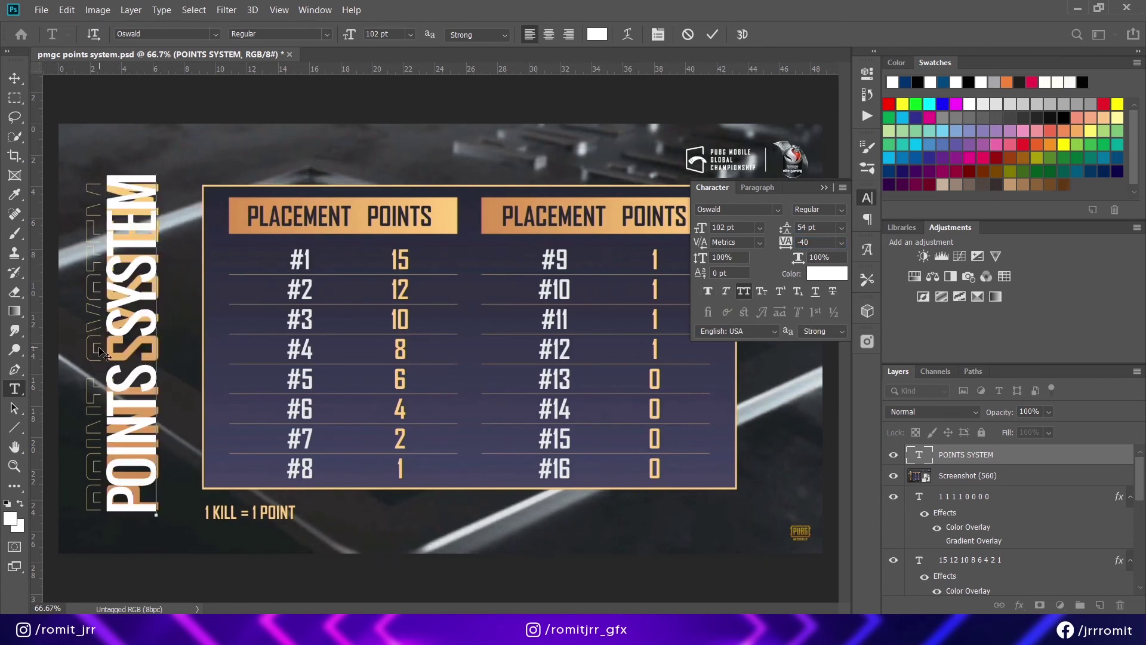
{"action": "left_click", "coordinate": [823, 188]}
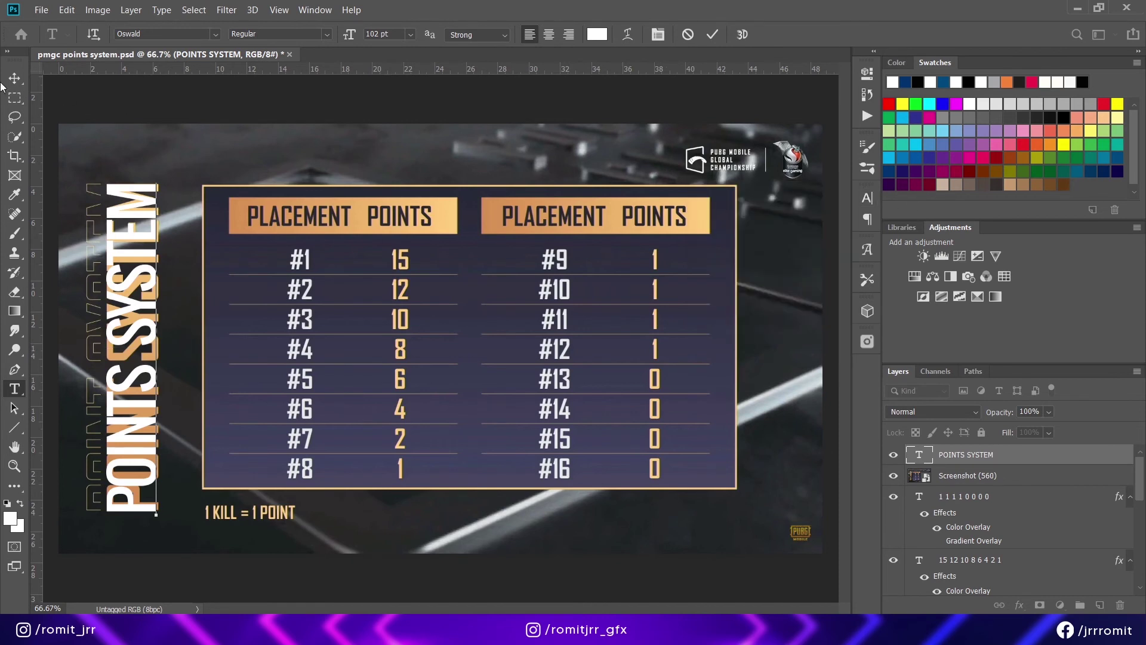
{"action": "left_click", "coordinate": [13, 79]}
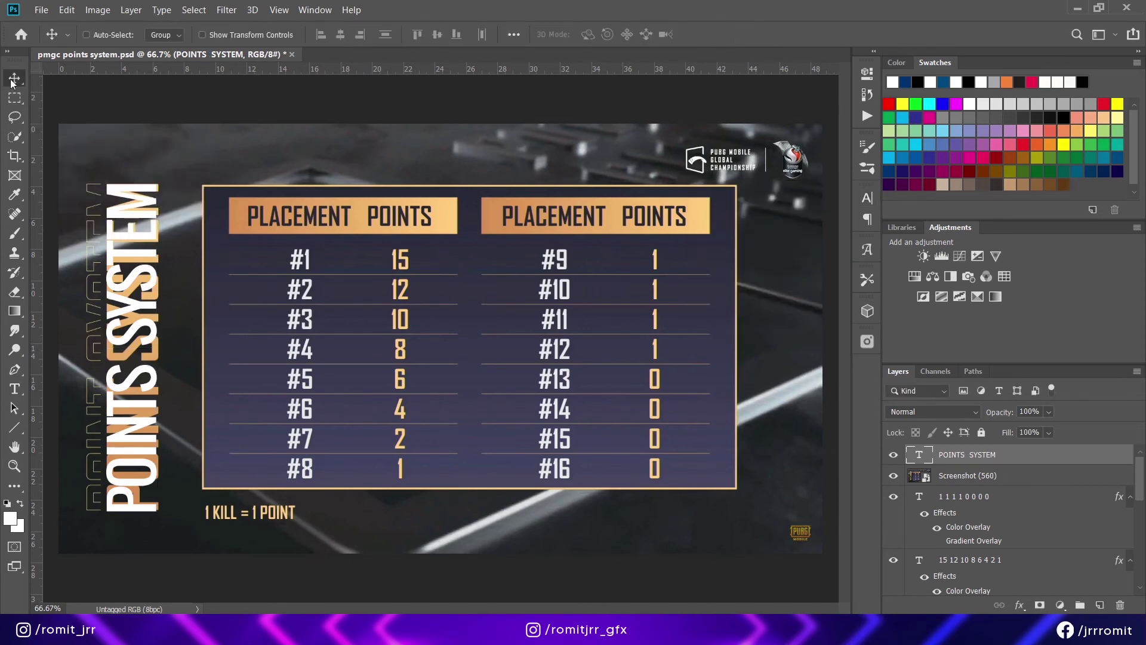
Compare the title by toggling its visibility, then hide the reference screenshot layer.
{"action": "left_click", "coordinate": [893, 455]}
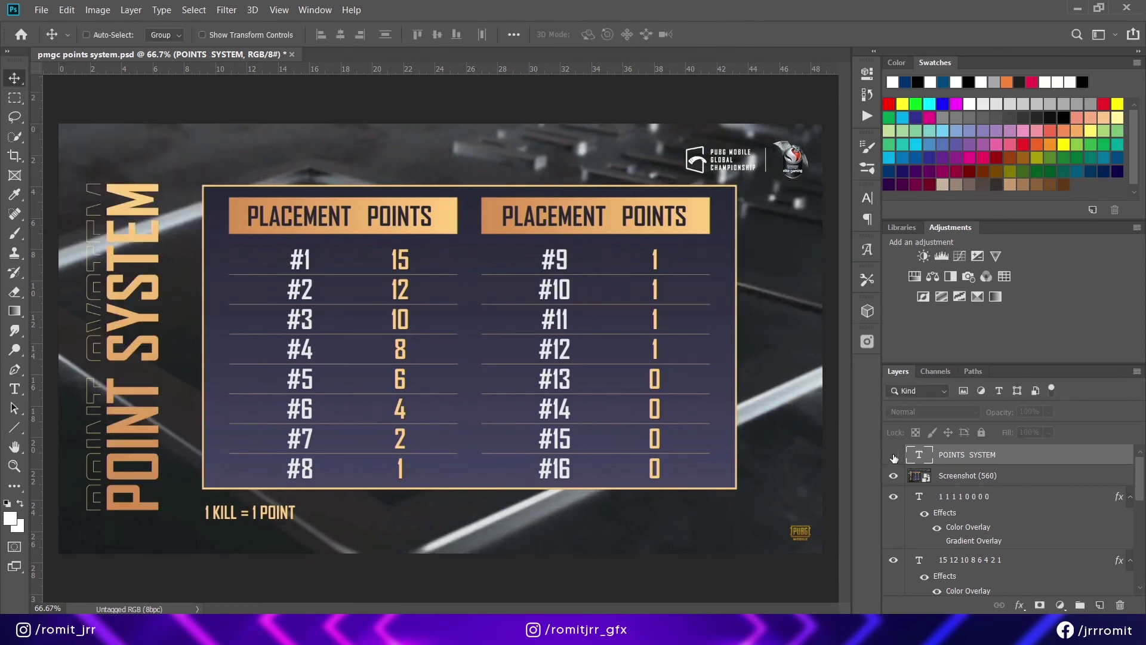
{"action": "left_click", "coordinate": [893, 455]}
{"action": "left_click", "coordinate": [893, 475]}
{"action": "right_click", "coordinate": [968, 476]}
{"action": "left_click", "coordinate": [923, 114]}
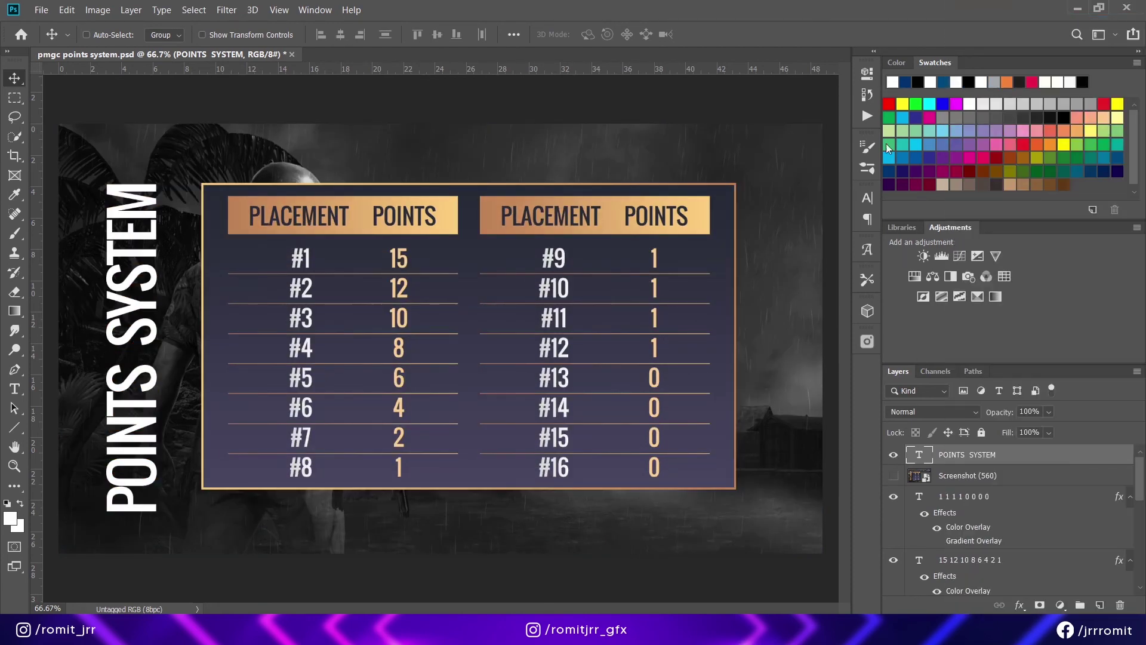
Apply the gold gradient preset as a 90° gradient overlay on the POINTS SYSTEM title.
{"action": "left_click", "coordinate": [614, 440]}
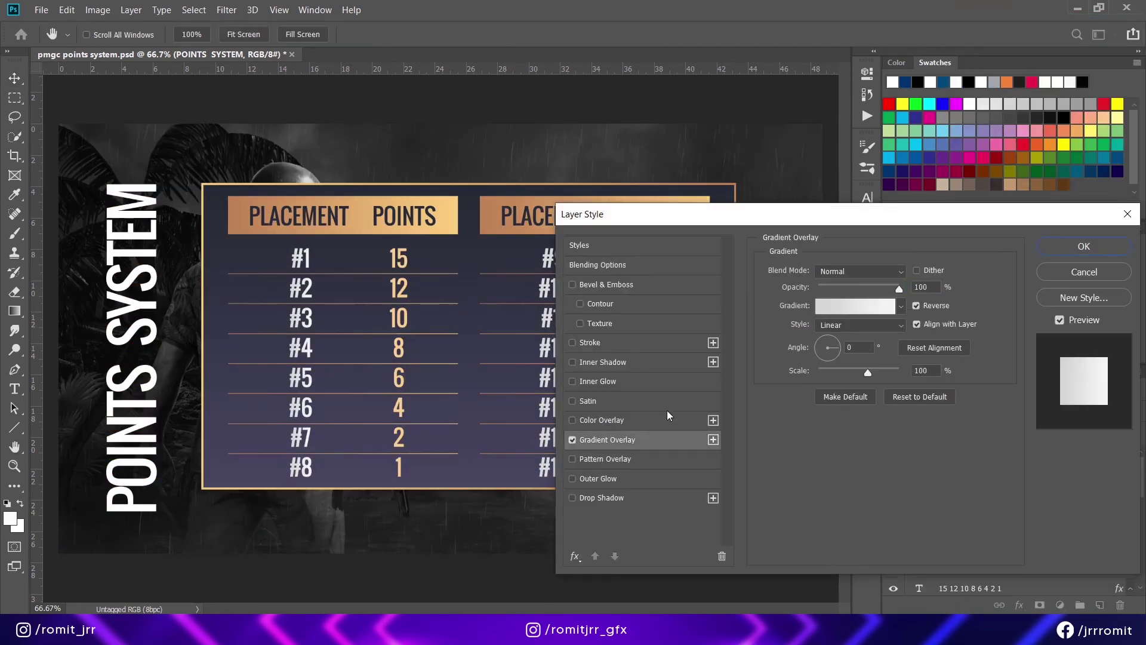
{"action": "left_click", "coordinate": [855, 305]}
{"action": "scroll", "coordinate": [739, 301], "scroll_direction": "down", "scroll_amount": 3}
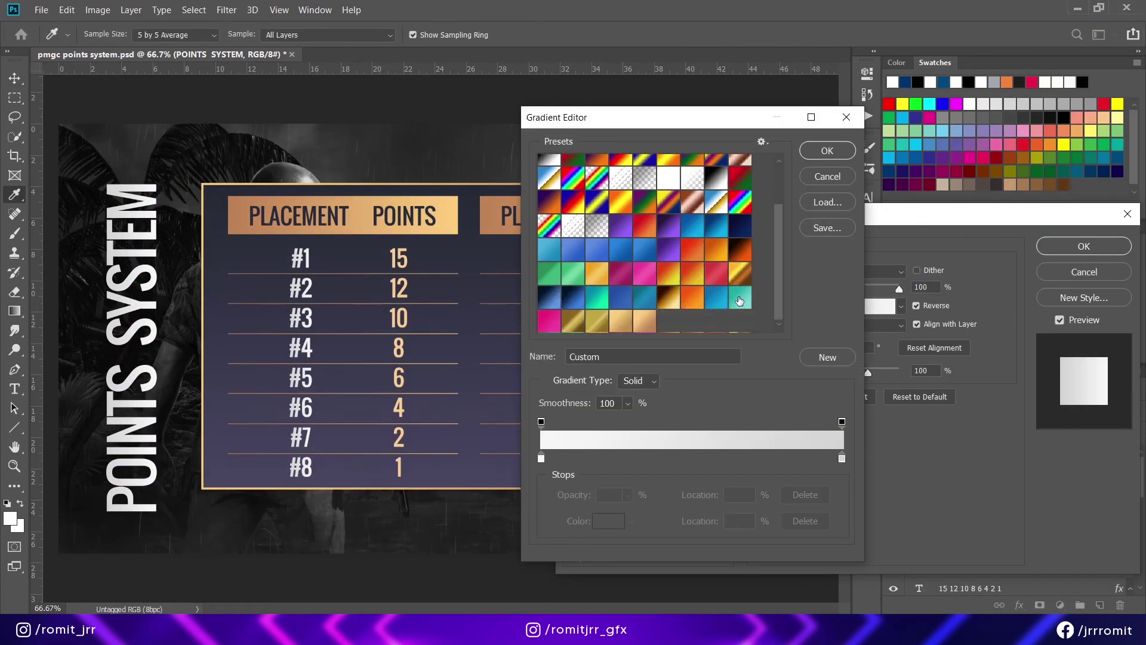
{"action": "left_click", "coordinate": [644, 325]}
{"action": "left_click", "coordinate": [836, 150]}
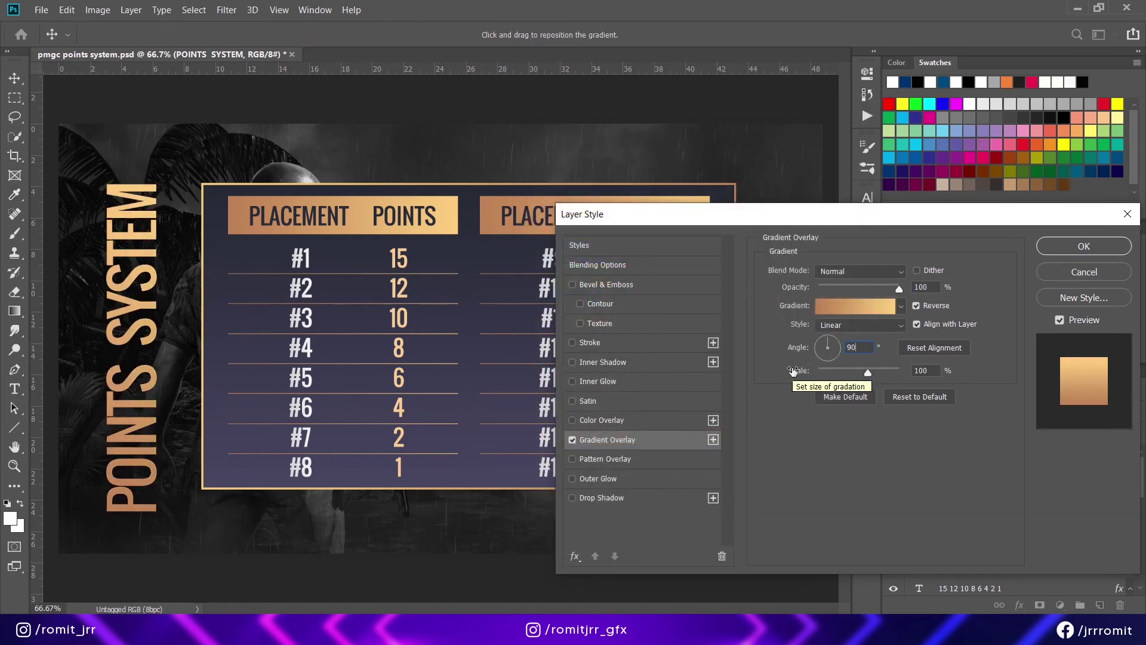
{"action": "left_click", "coordinate": [1083, 246]}
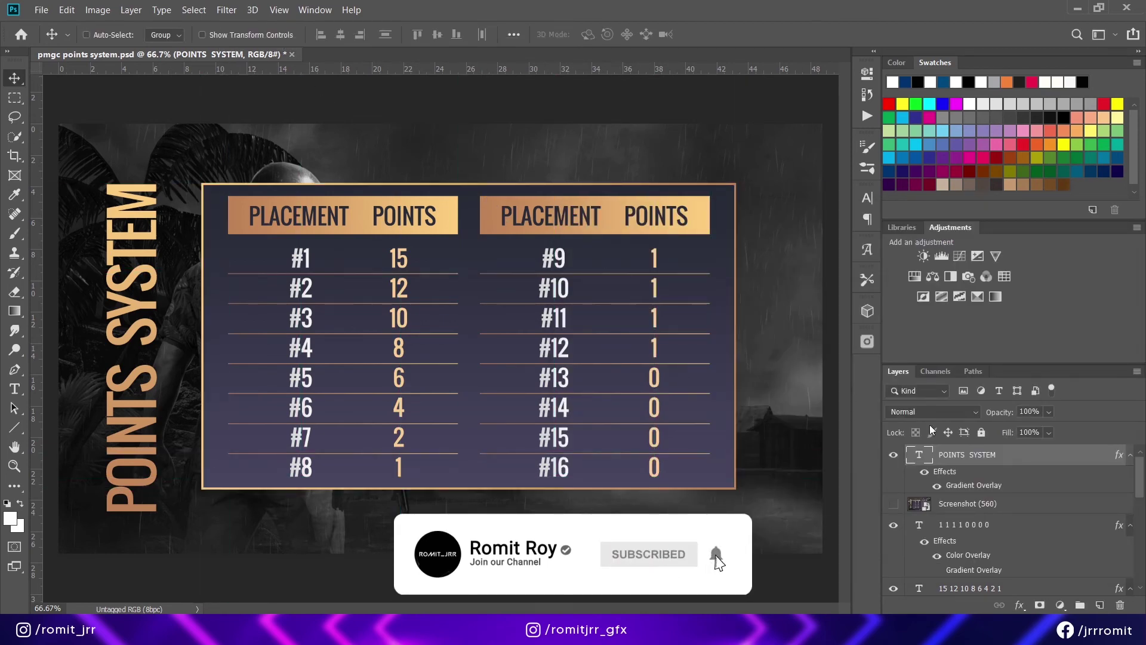
{"action": "left_click", "coordinate": [916, 457], "text": "ctrl"}
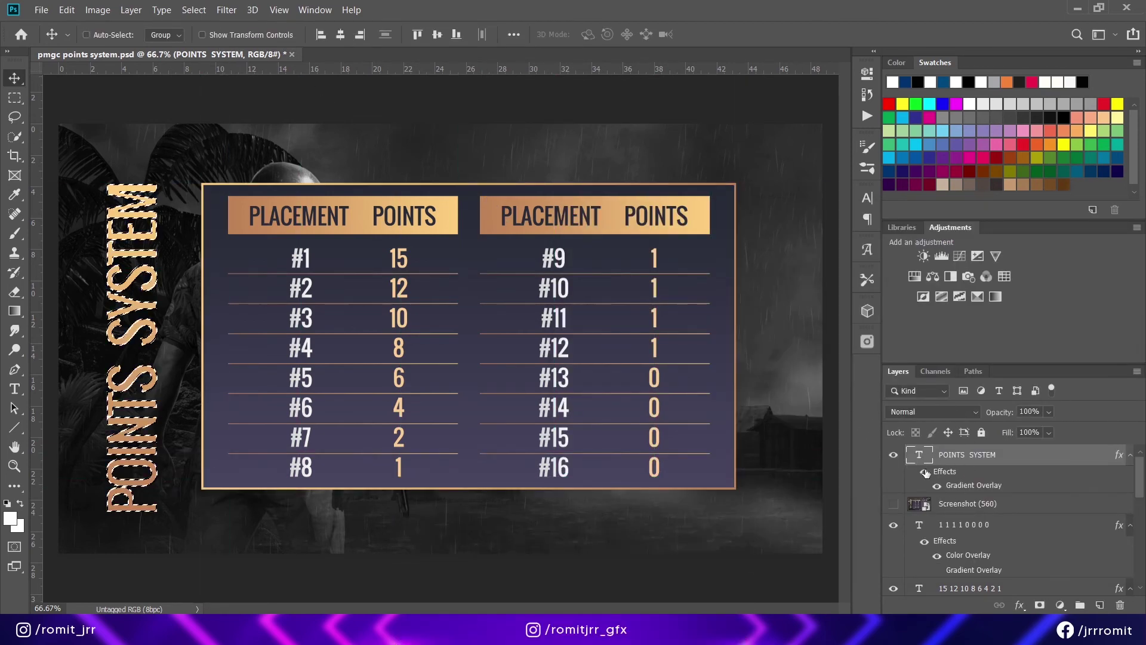
On a new layer, stroke the title's letter selection with a 1 px outline.
{"action": "key", "text": "ctrl+shift+alt+n"}
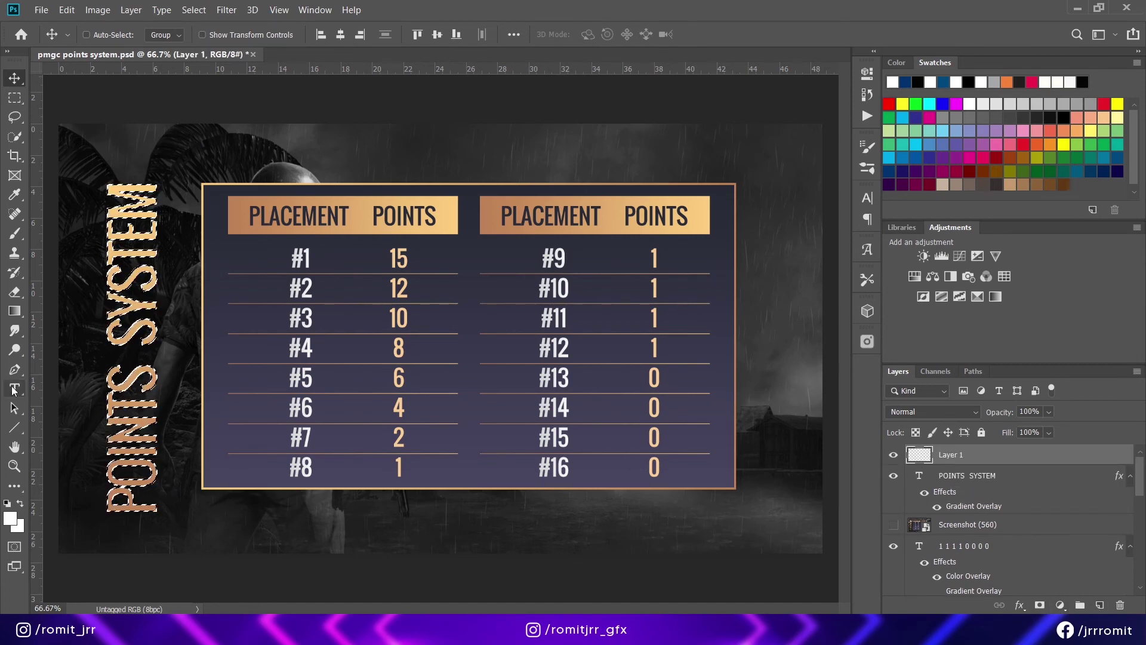
{"action": "left_click", "coordinate": [14, 428]}
{"action": "right_click", "coordinate": [14, 428]}
{"action": "left_click", "coordinate": [14, 194]}
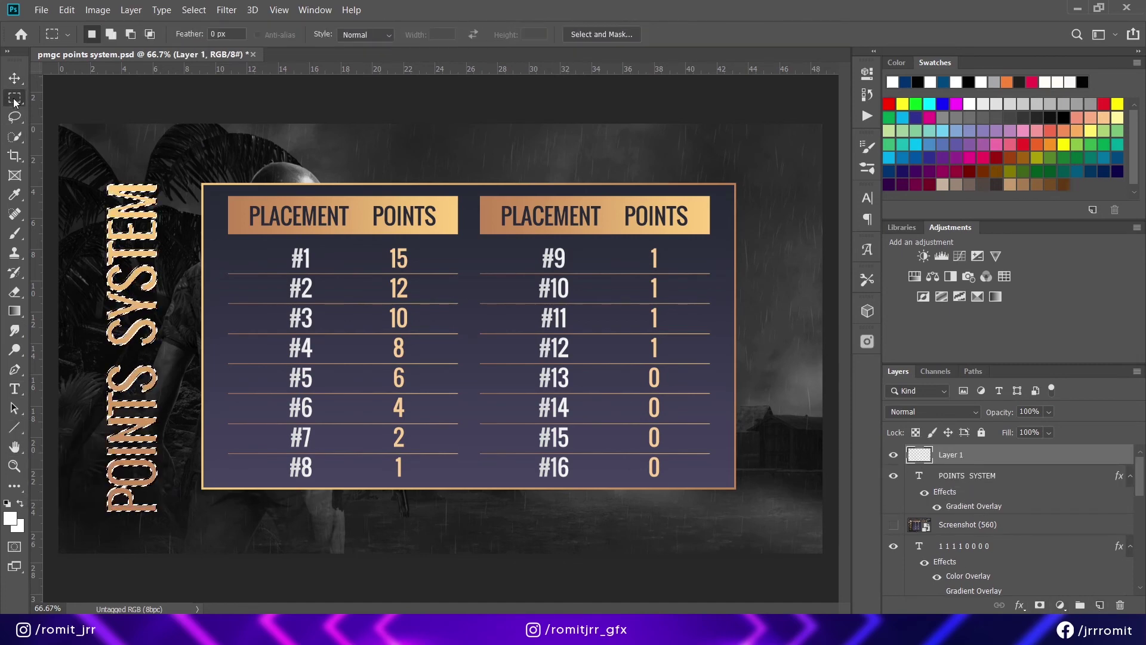
{"action": "right_click", "coordinate": [103, 264]}
{"action": "left_click", "coordinate": [131, 438]}
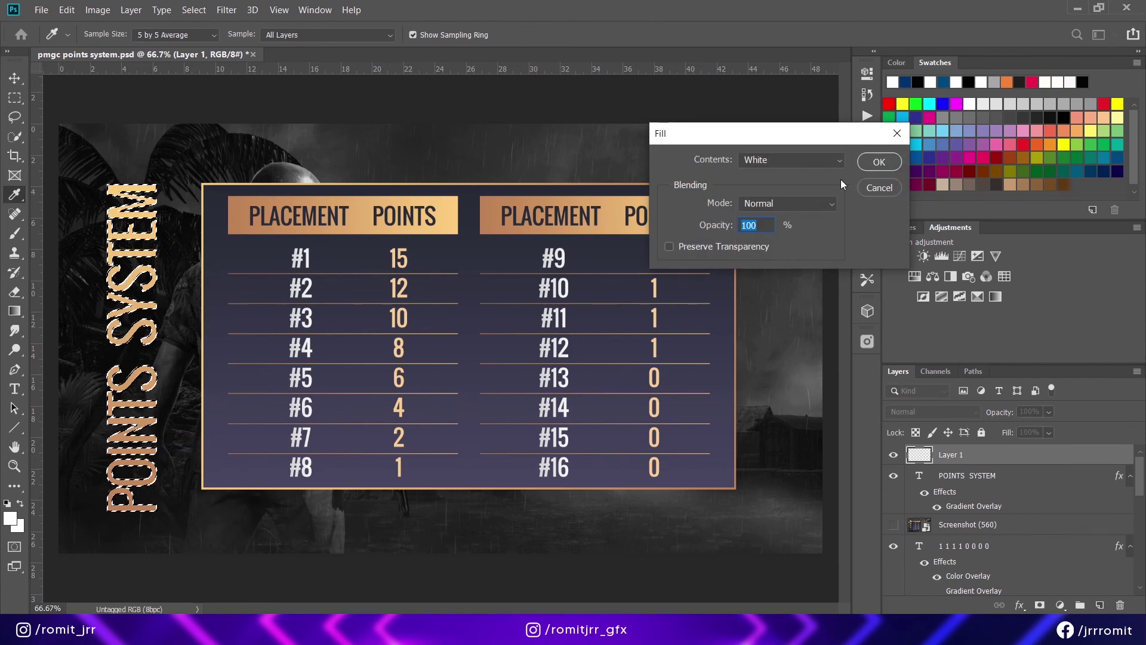
{"action": "key", "text": "Return"}
{"action": "right_click", "coordinate": [165, 214]}
{"action": "left_click", "coordinate": [191, 405]}
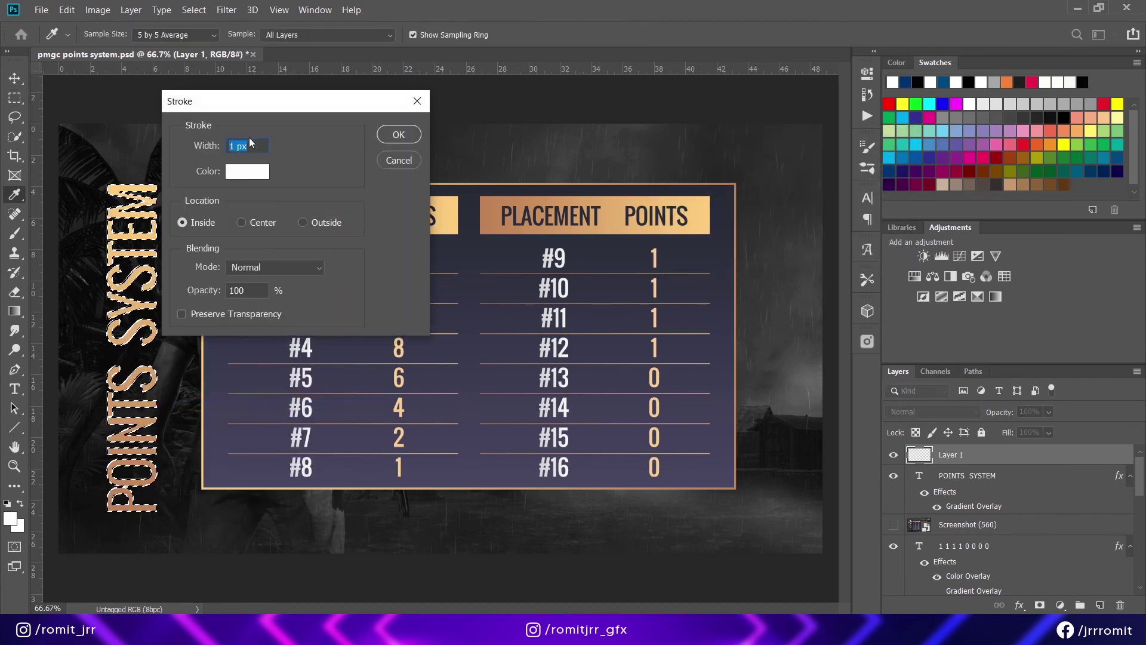
{"action": "left_click", "coordinate": [401, 134]}
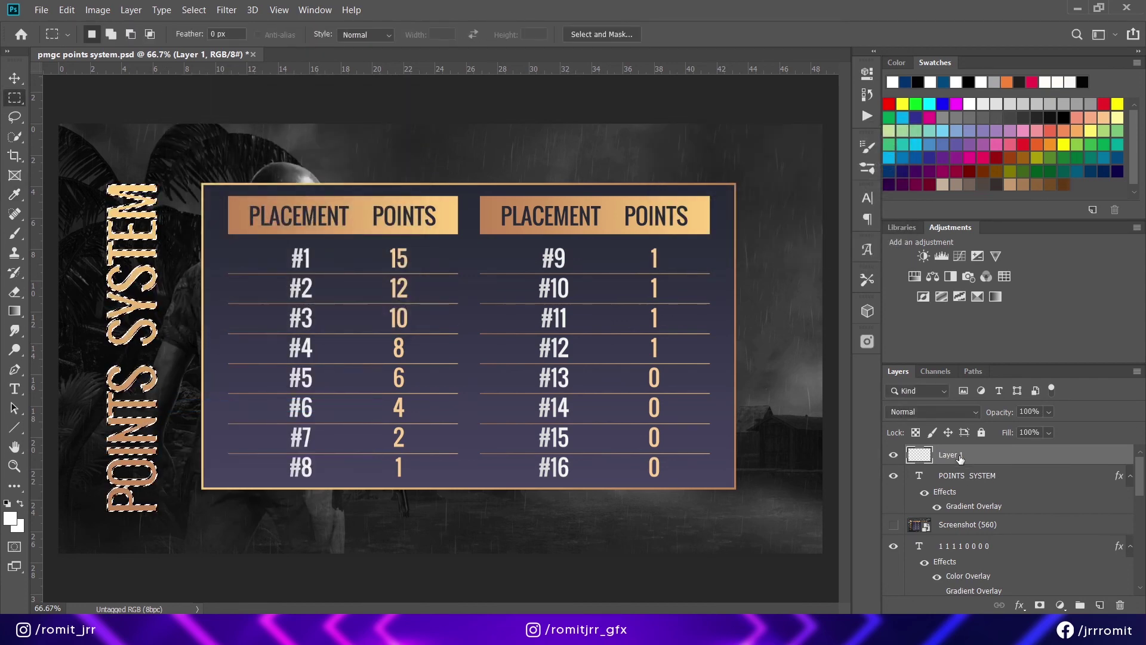
Nudge Layer 1's outlined echo a few pixels left with the Move tool.
{"action": "right_click", "coordinate": [972, 478]}
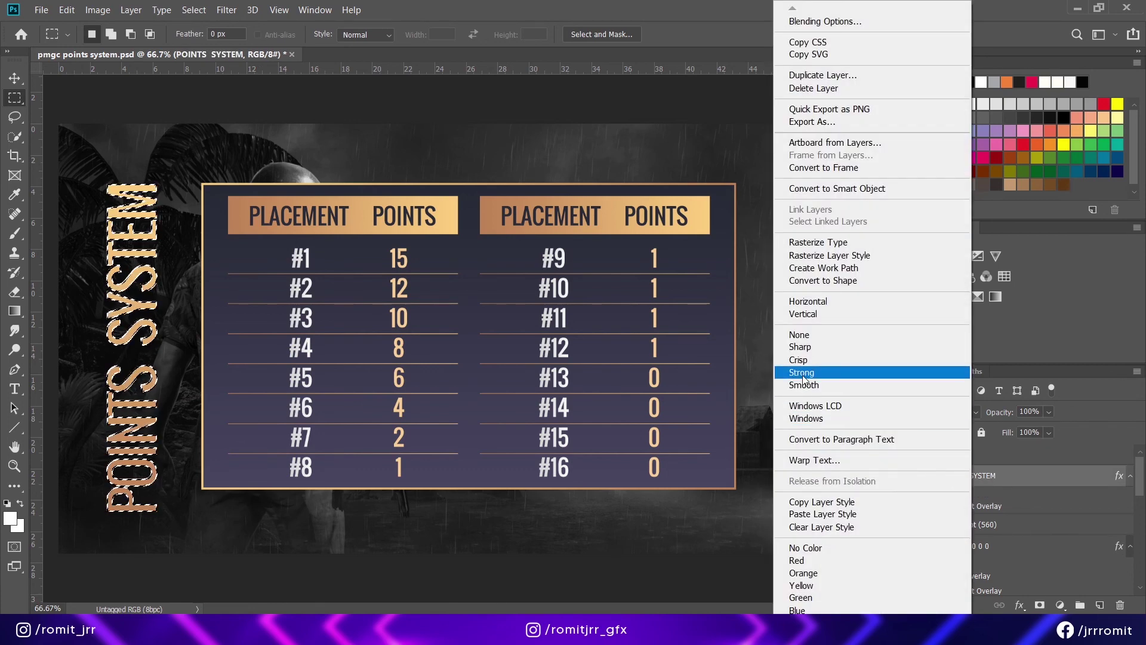
{"action": "left_click", "coordinate": [133, 263]}
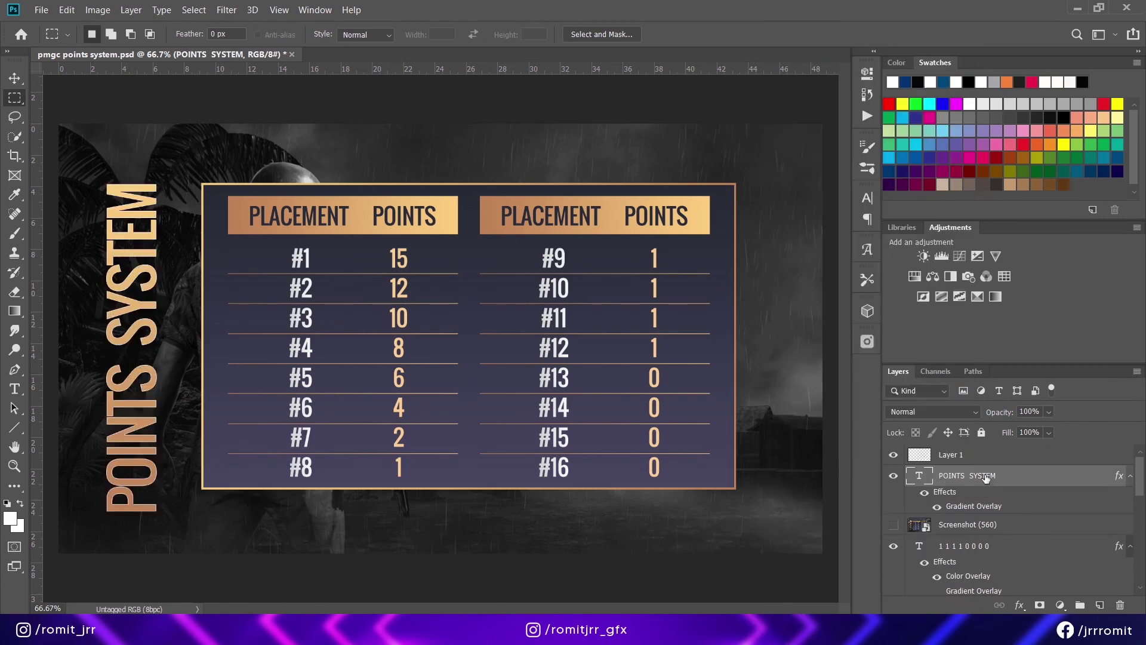
{"action": "left_click", "coordinate": [971, 467]}
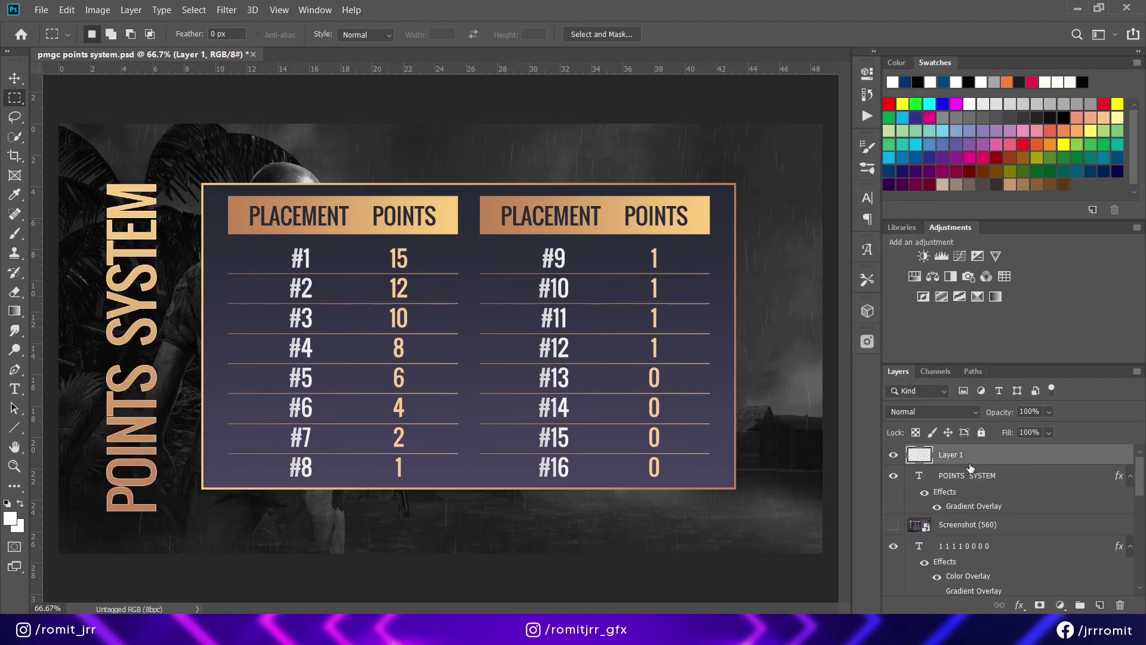
{"action": "left_click", "coordinate": [15, 78]}
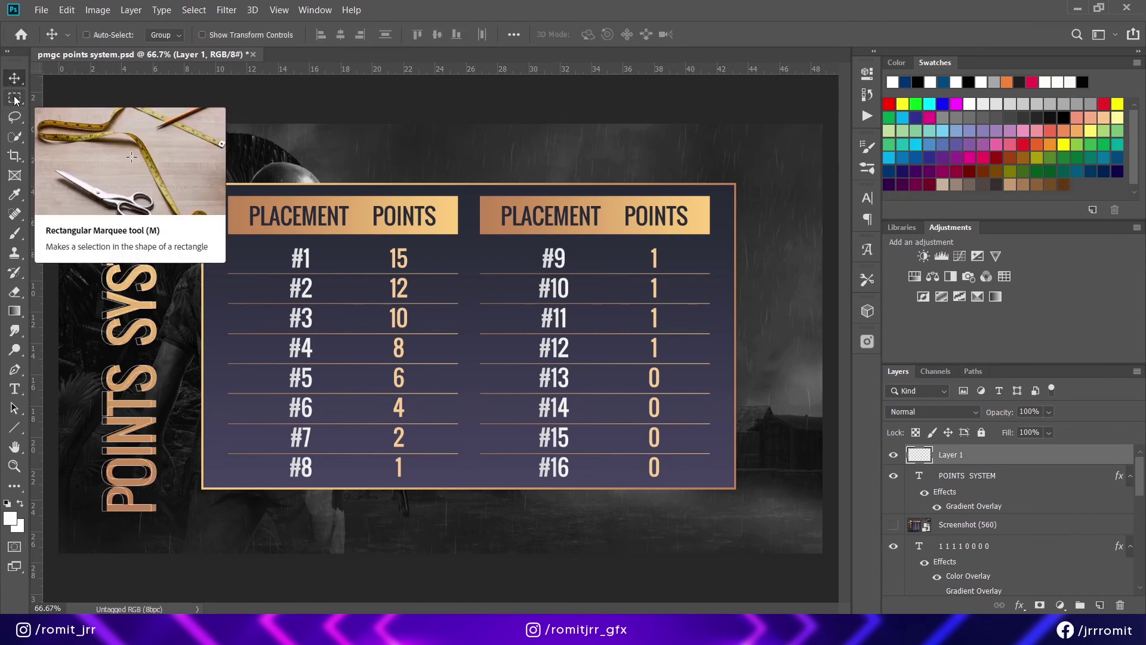
{"action": "key", "text": "Left"}
{"action": "key", "text": "Left"}
{"action": "key", "text": "Left"}
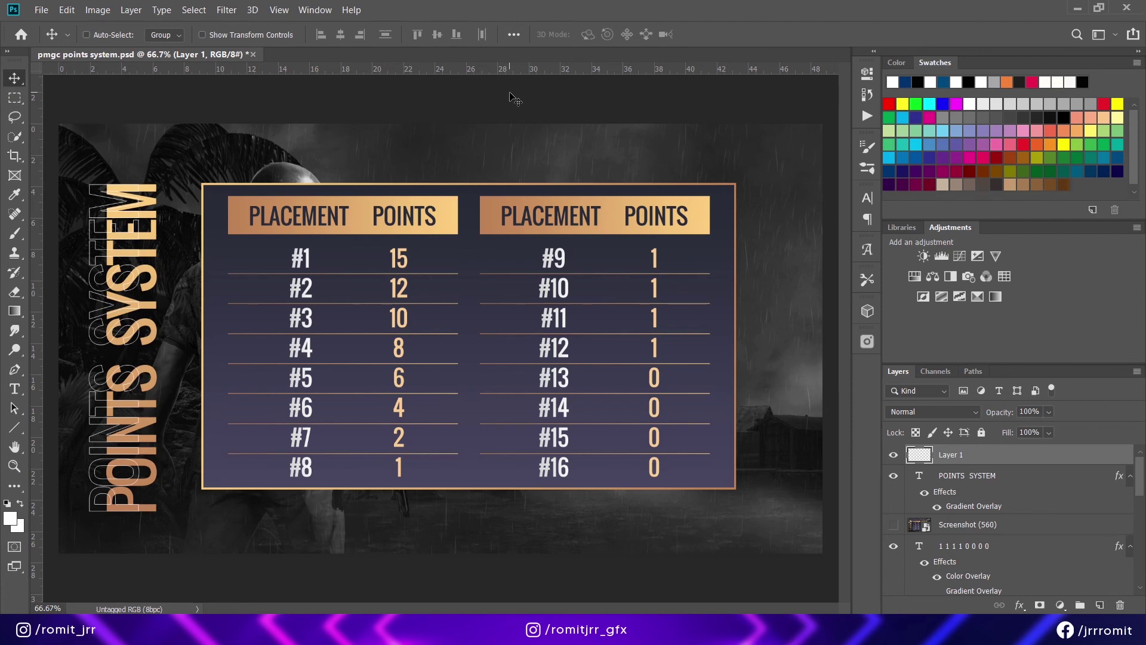
Mask Layer 1 to a tall rectangular strip around the outlined echo.
{"action": "left_click", "coordinate": [14, 97]}
{"action": "left_click_drag", "start_coordinate": [75, 169], "coordinate": [107, 532]}
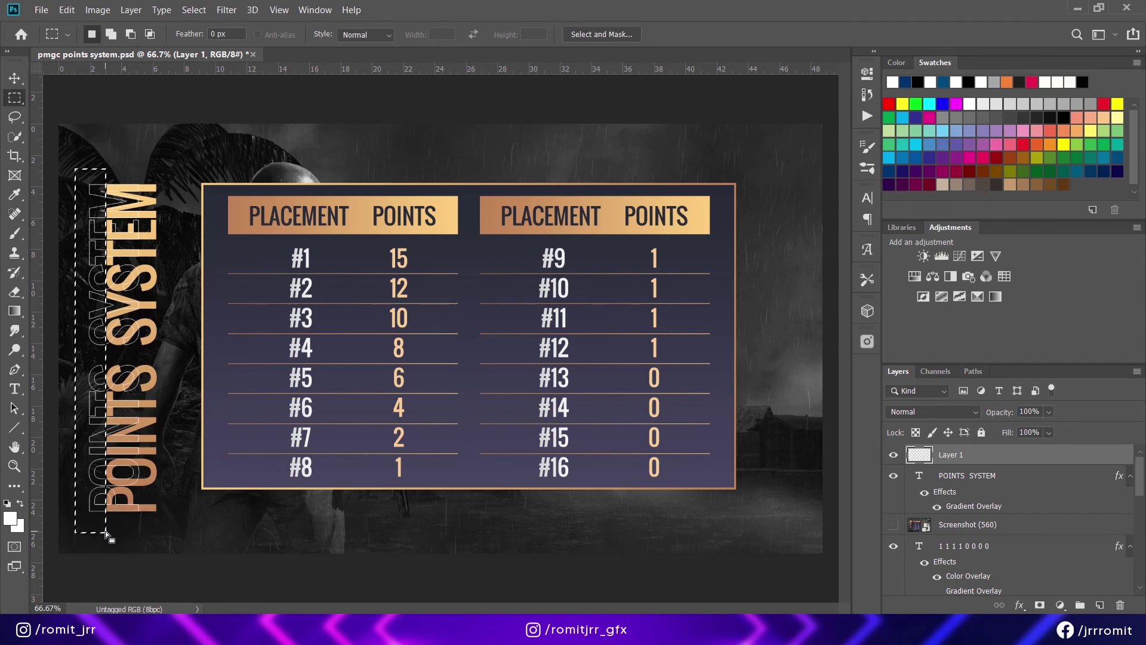
{"action": "left_click_drag", "start_coordinate": [84, 467], "coordinate": [80, 467]}
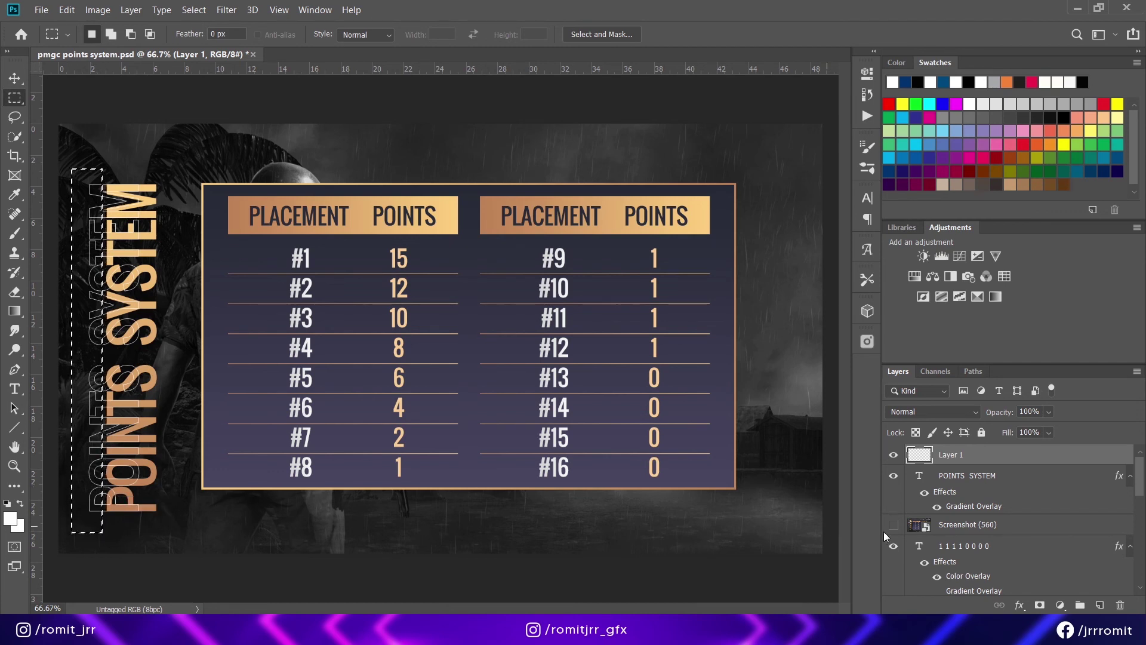
{"action": "left_click", "coordinate": [1040, 605]}
Add a gradient overlay to the echo and show the reference screenshot again.
{"action": "right_click", "coordinate": [996, 460]}
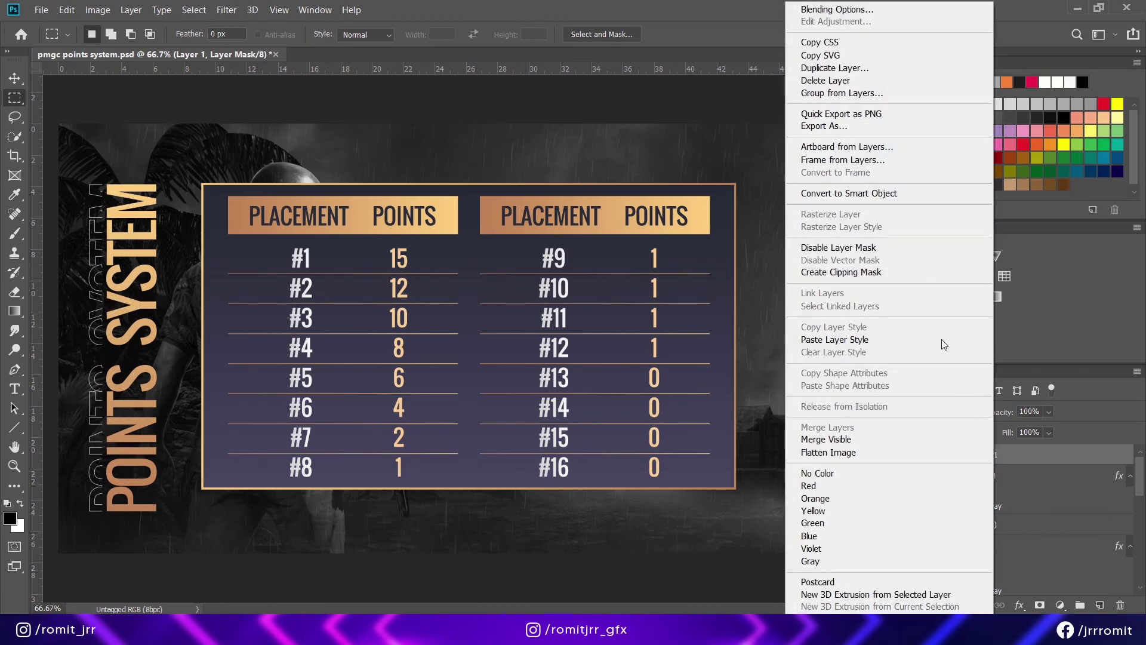
{"action": "left_click", "coordinate": [879, 12]}
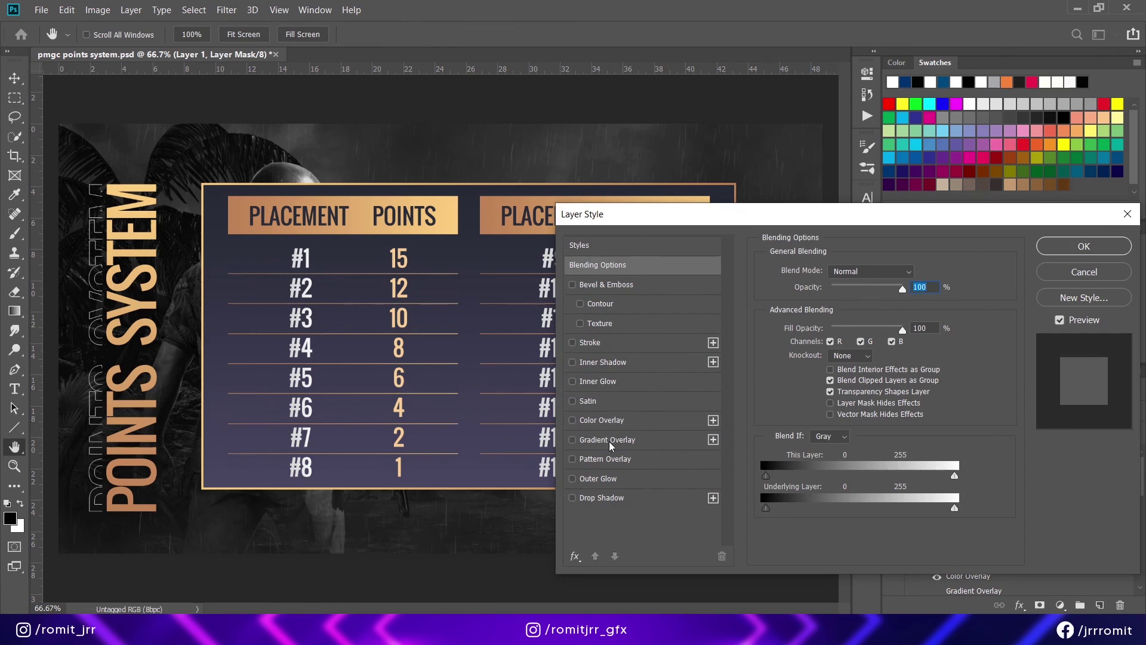
{"action": "left_click", "coordinate": [608, 440]}
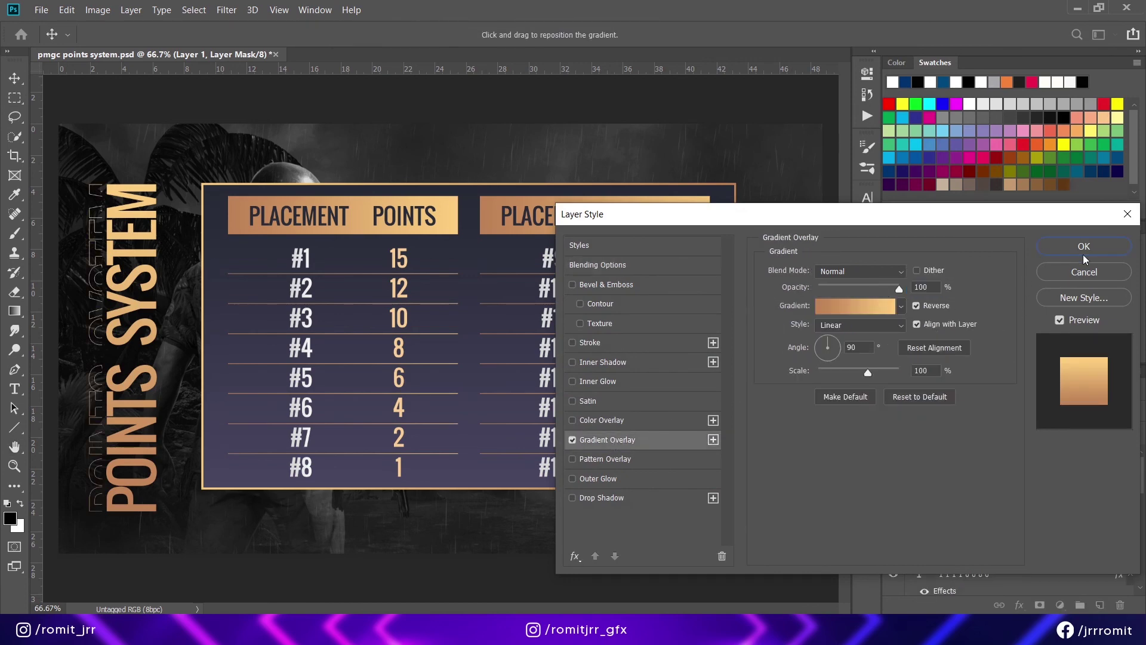
{"action": "left_click", "coordinate": [1085, 246]}
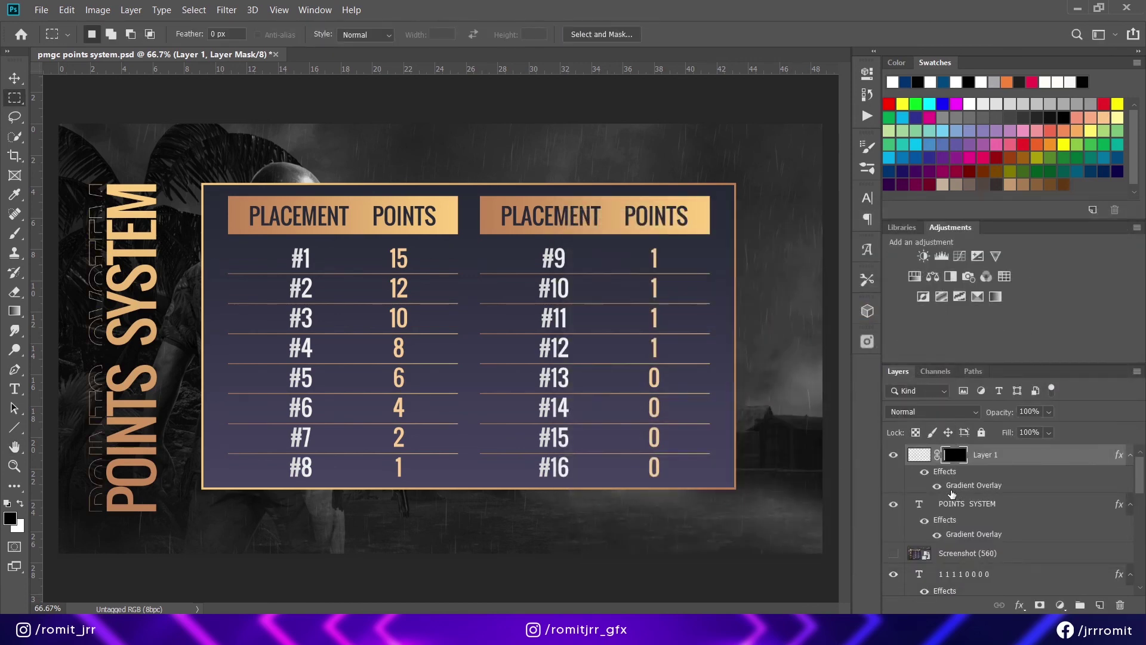
{"action": "left_click", "coordinate": [894, 554]}
{"action": "left_click", "coordinate": [14, 388]}
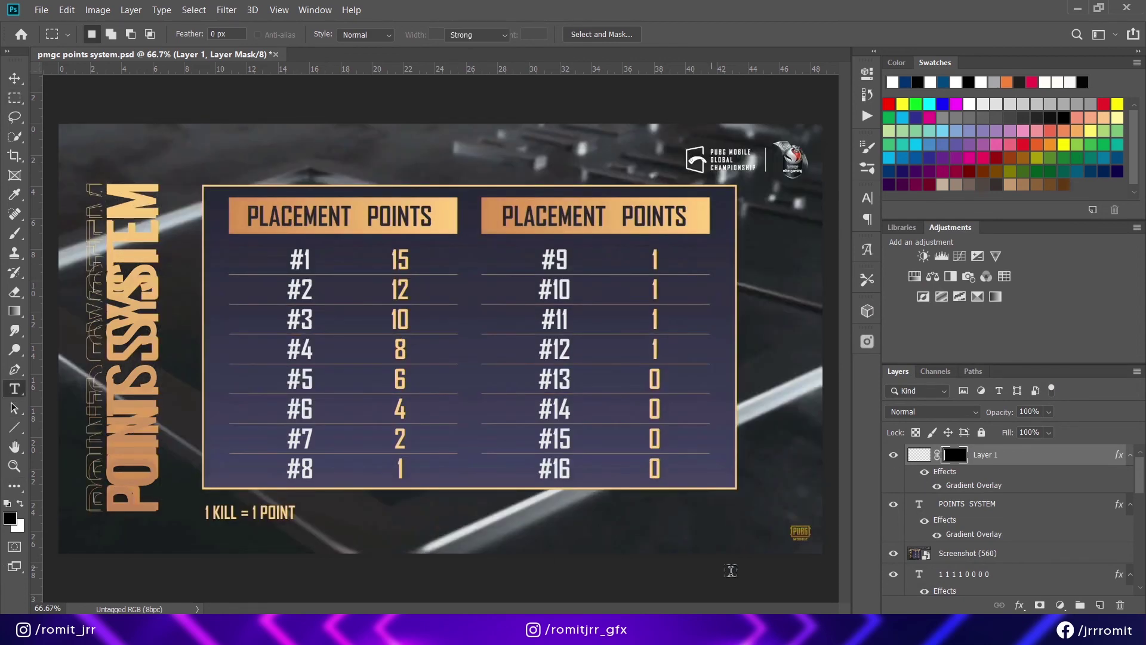
Hide the reference screenshot and type the caption '1KILL = 1POINT' below the table.
{"action": "left_click", "coordinate": [894, 554]}
{"action": "left_click", "coordinate": [229, 521]}
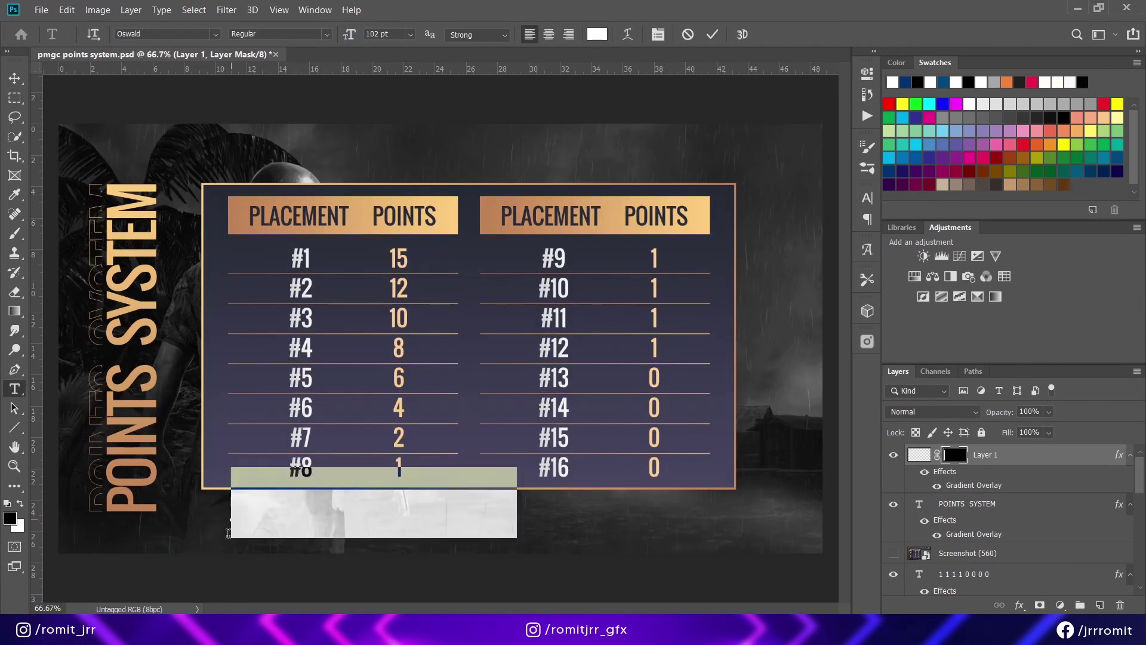
{"action": "type", "text": "1"}
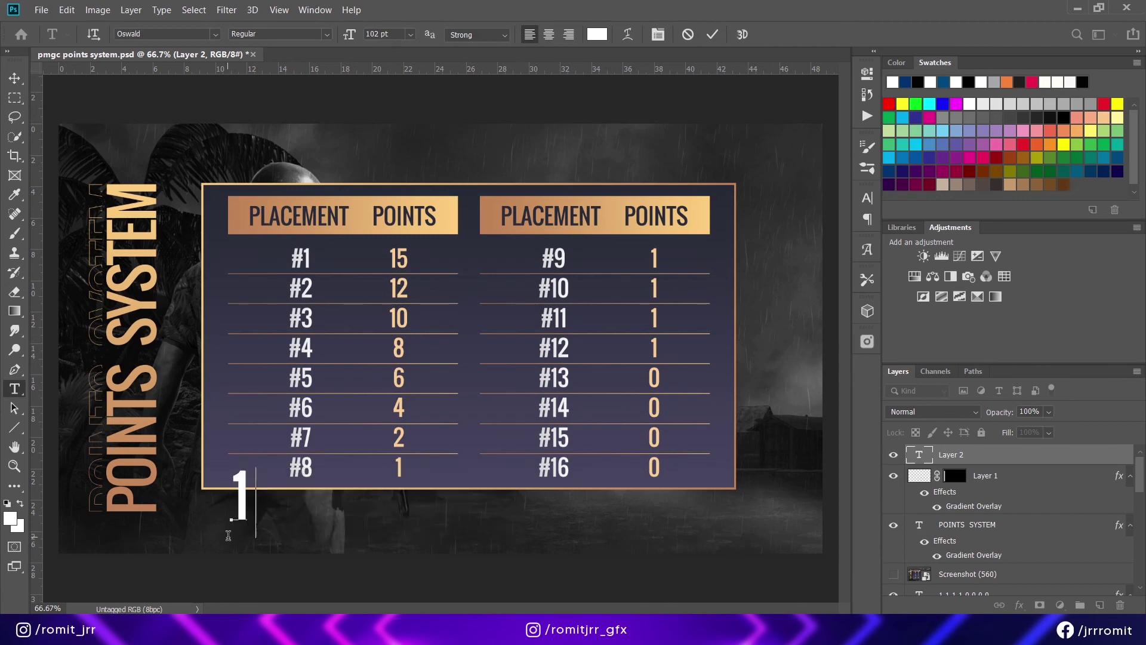
{"action": "type", "text": "KILL = 1"}
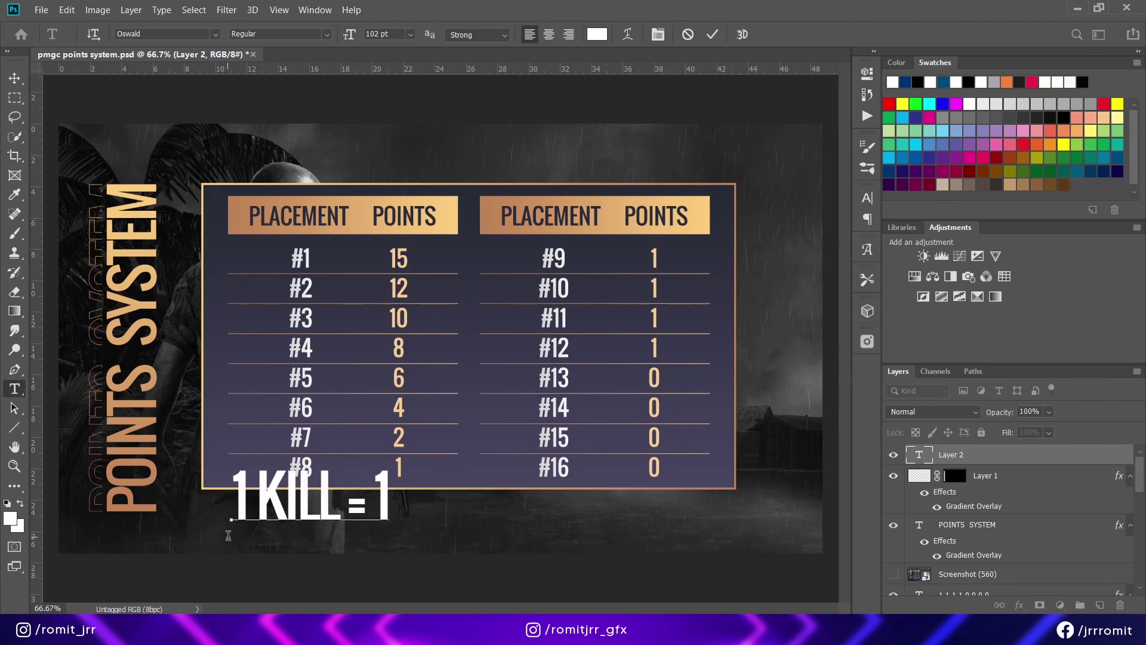
{"action": "type", "text": " POINT"}
{"action": "key", "text": "ctrl+a"}
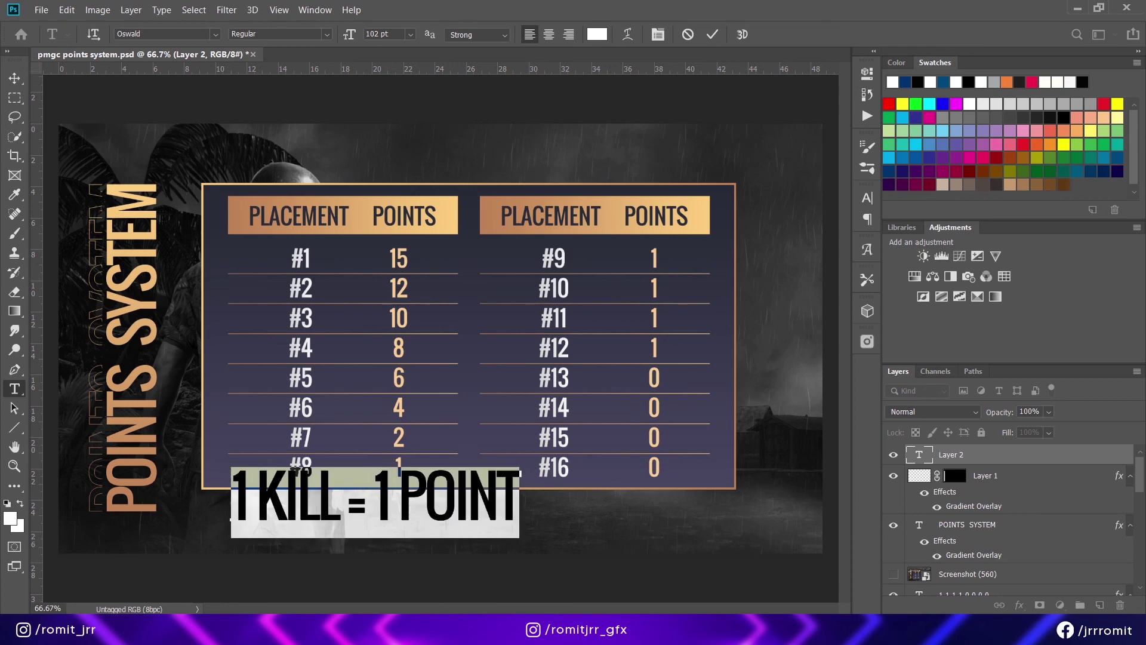
Set the caption's font size to 30 pt, comparing against the reference screenshot.
{"action": "left_click", "coordinate": [894, 575]}
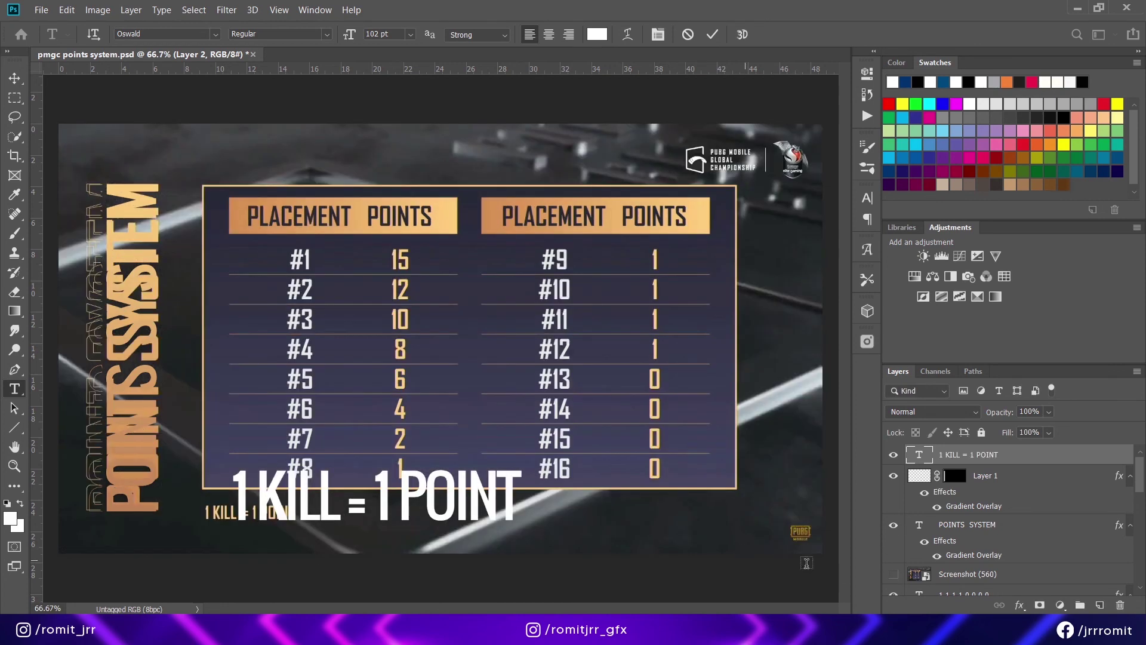
{"action": "left_click_drag", "start_coordinate": [289, 488], "coordinate": [545, 517]}
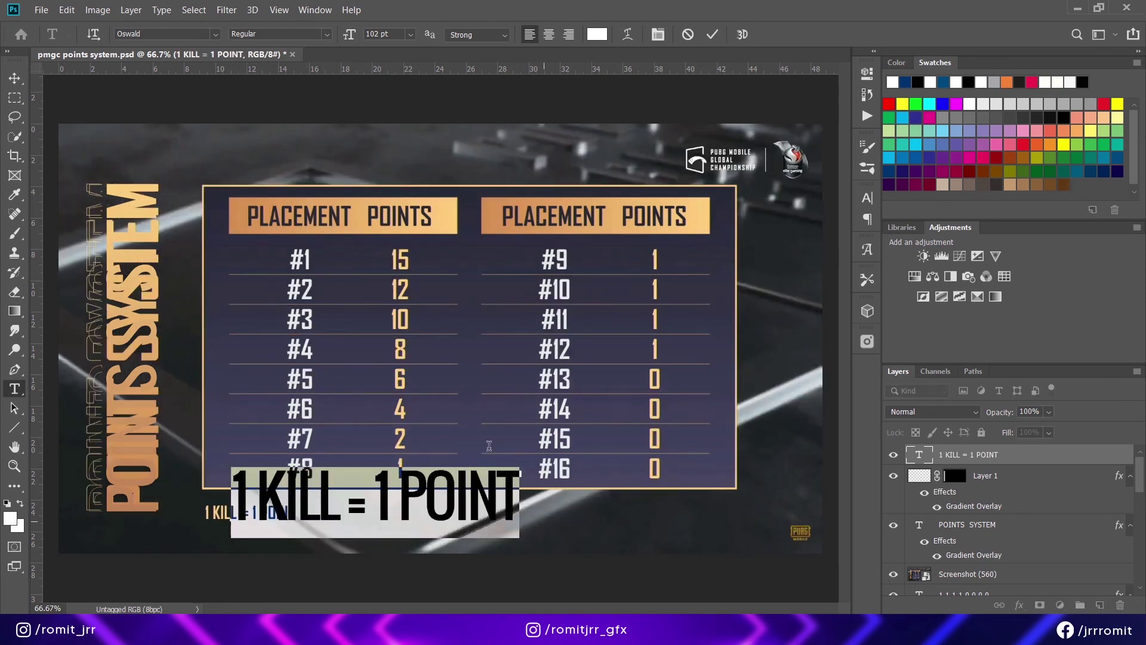
{"action": "left_click", "coordinate": [411, 34]}
{"action": "left_click", "coordinate": [394, 181]}
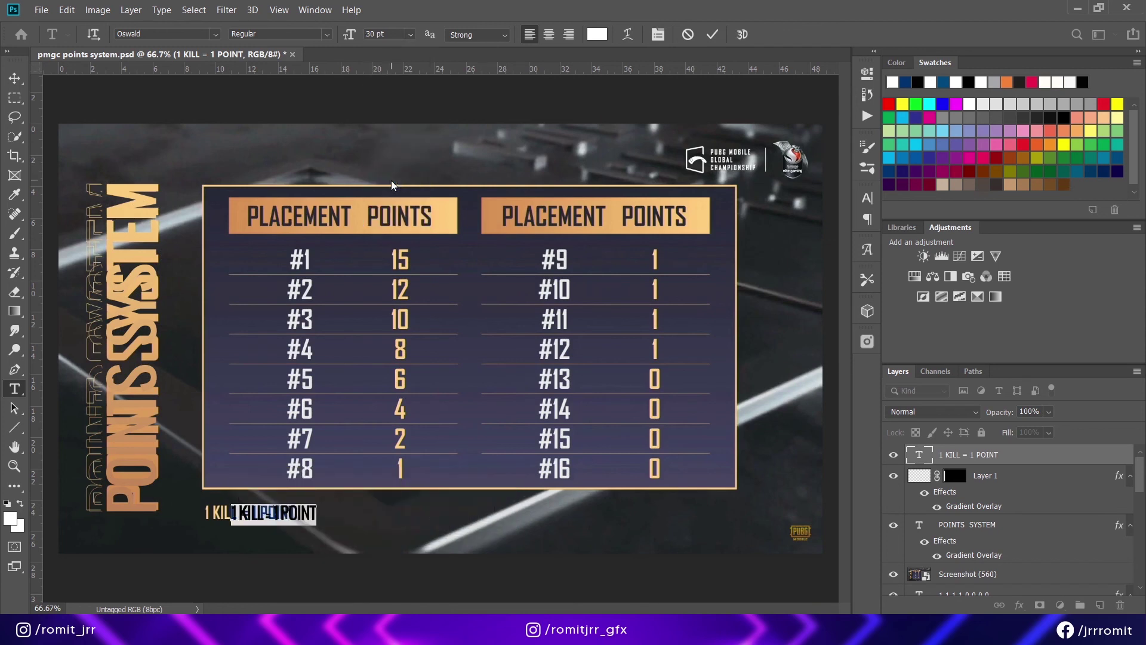
{"action": "left_click", "coordinate": [12, 83]}
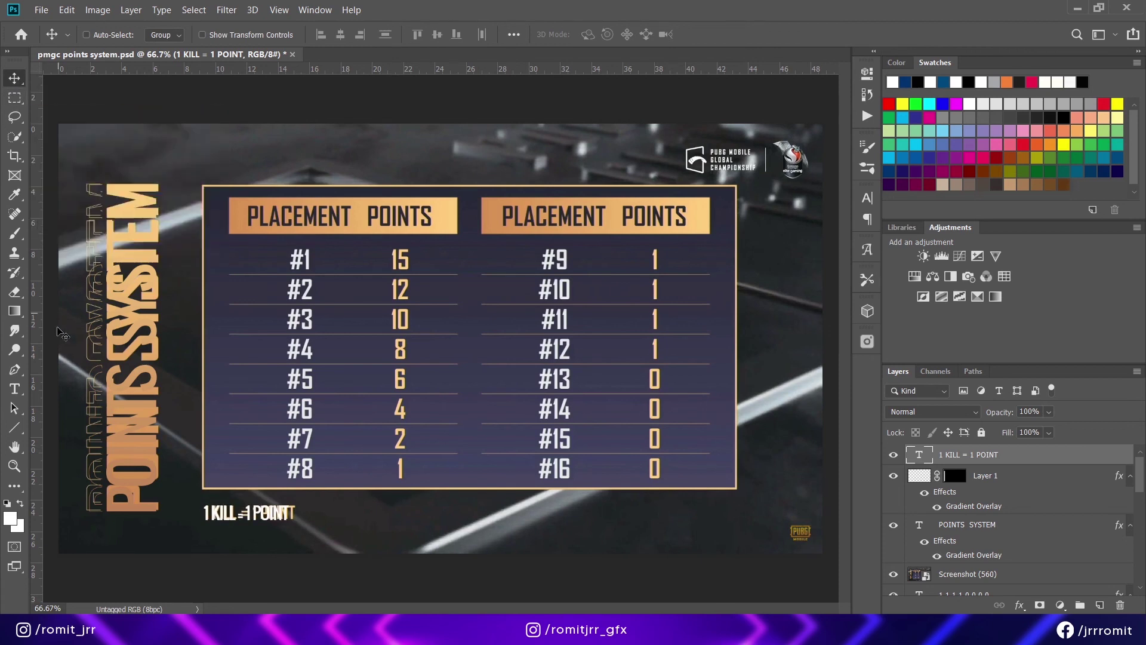
Set the caption's tracking to 0 in the Character panel.
{"action": "key", "text": "t"}
{"action": "left_click_drag", "start_coordinate": [203, 512], "coordinate": [289, 514]}
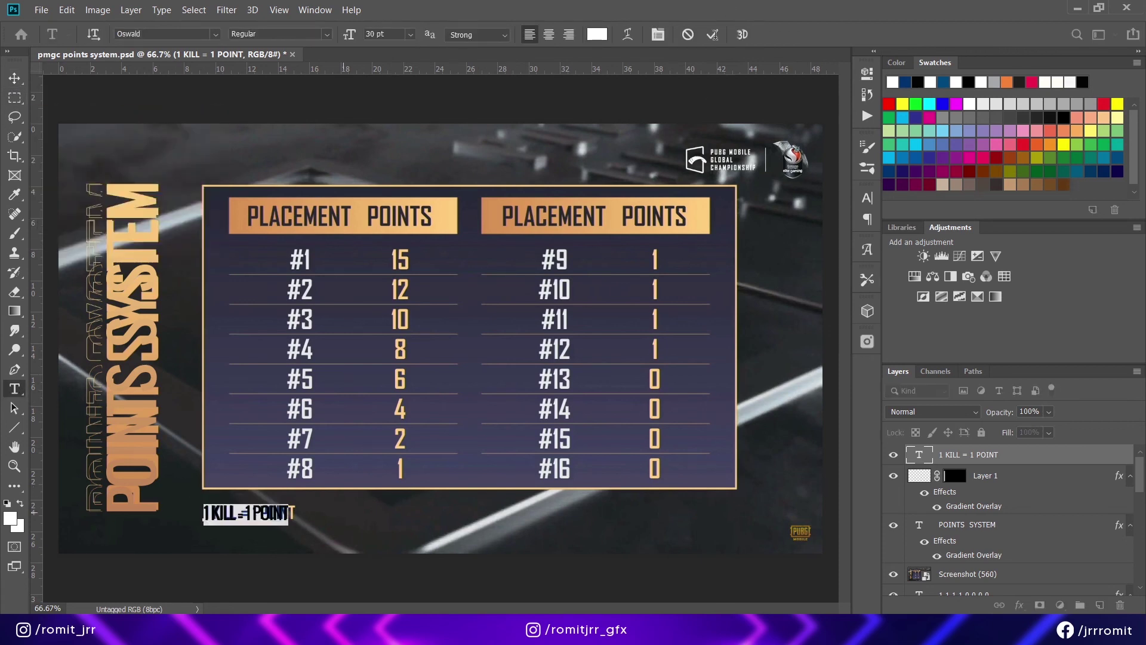
{"action": "key", "text": "ctrl+t"}
{"action": "left_click", "coordinate": [841, 241]}
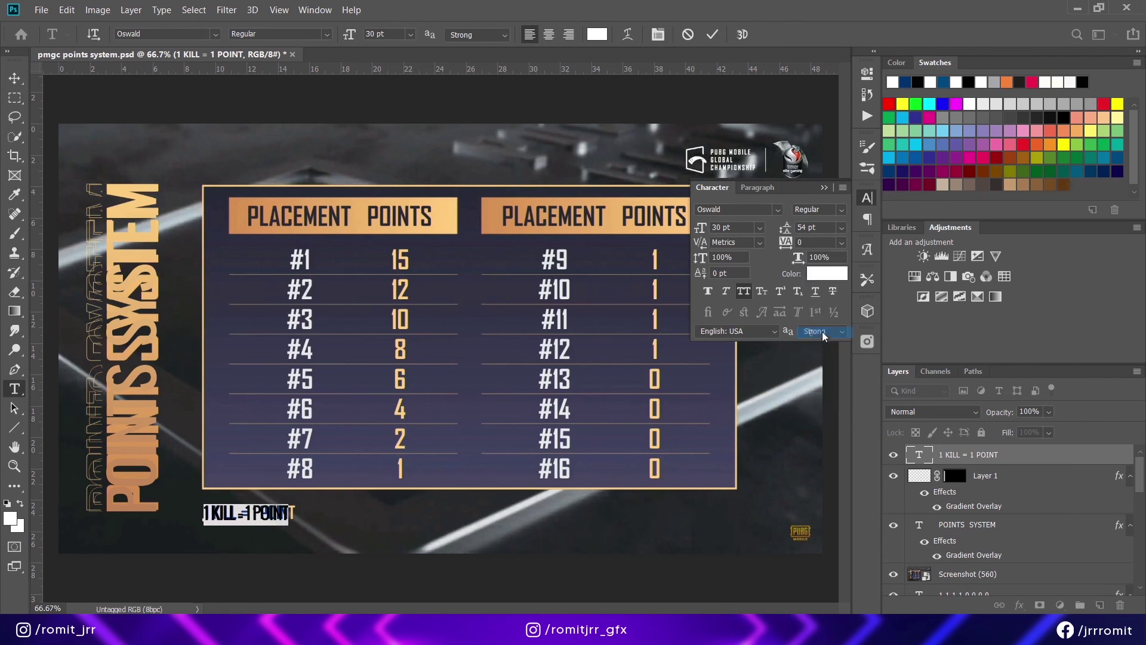
{"action": "left_click", "coordinate": [818, 332]}
{"action": "left_click", "coordinate": [824, 188]}
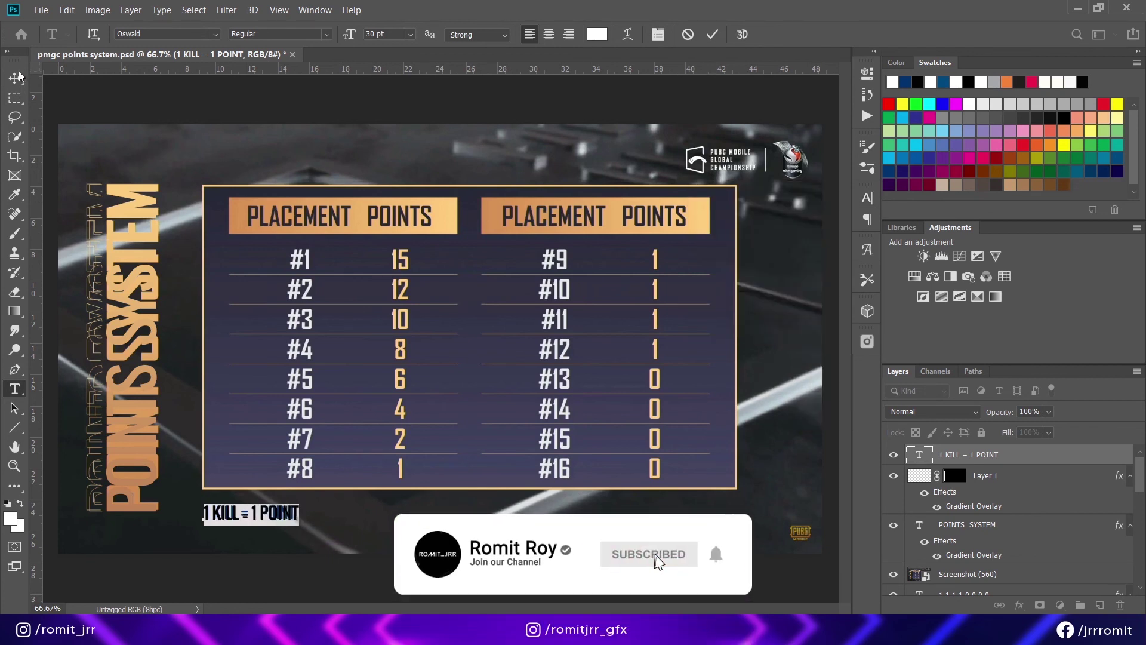
{"action": "left_click", "coordinate": [14, 77]}
{"action": "left_click", "coordinate": [894, 455]}
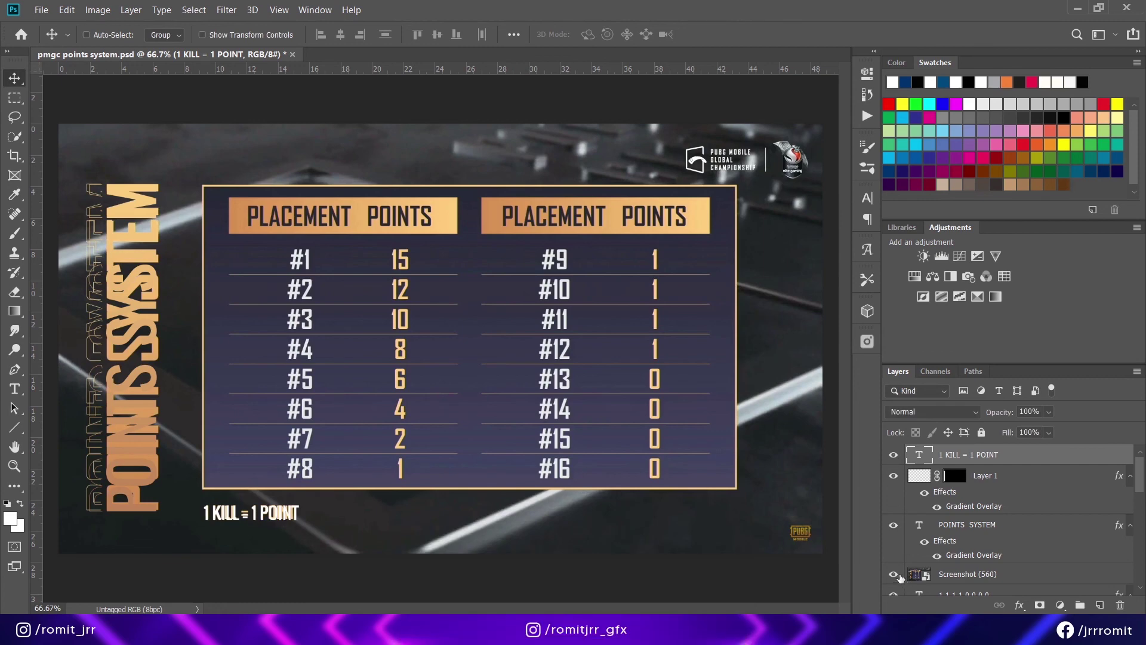
Hide the reference screenshot and bring up the caption layer's blending options.
{"action": "left_click", "coordinate": [893, 575]}
{"action": "right_click", "coordinate": [973, 464]}
{"action": "left_click", "coordinate": [806, 12]}
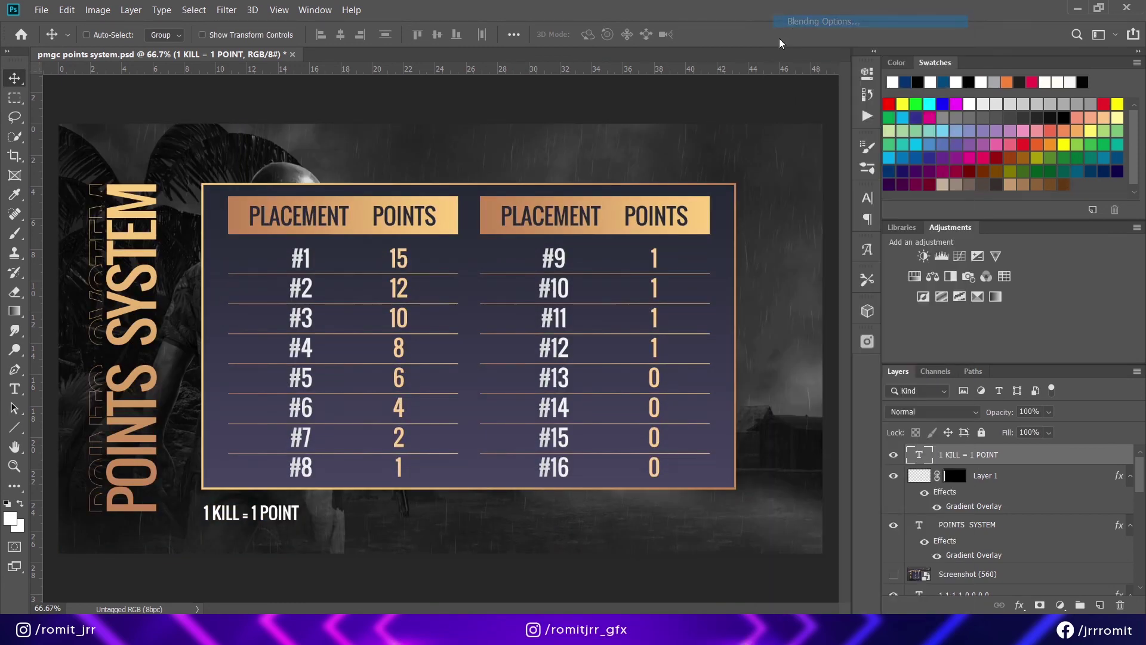
Give the caption a gold Gradient Overlay at 0° and nudge it up slightly.
{"action": "left_click", "coordinate": [608, 440]}
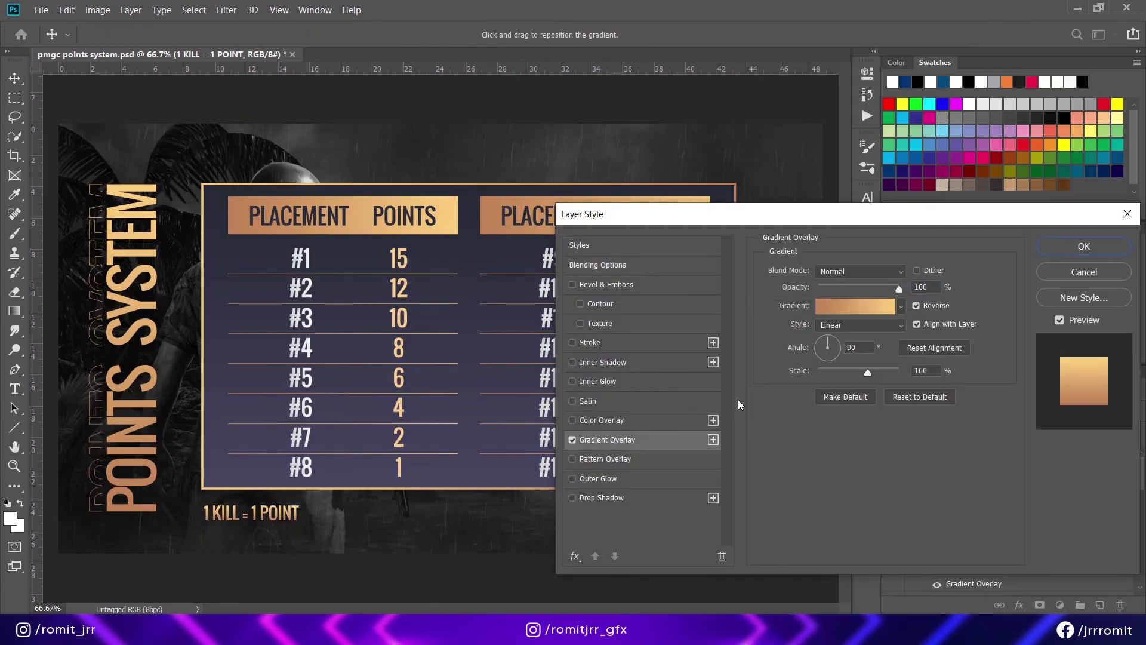
{"action": "type", "text": "0"}
{"action": "left_click", "coordinate": [1058, 250]}
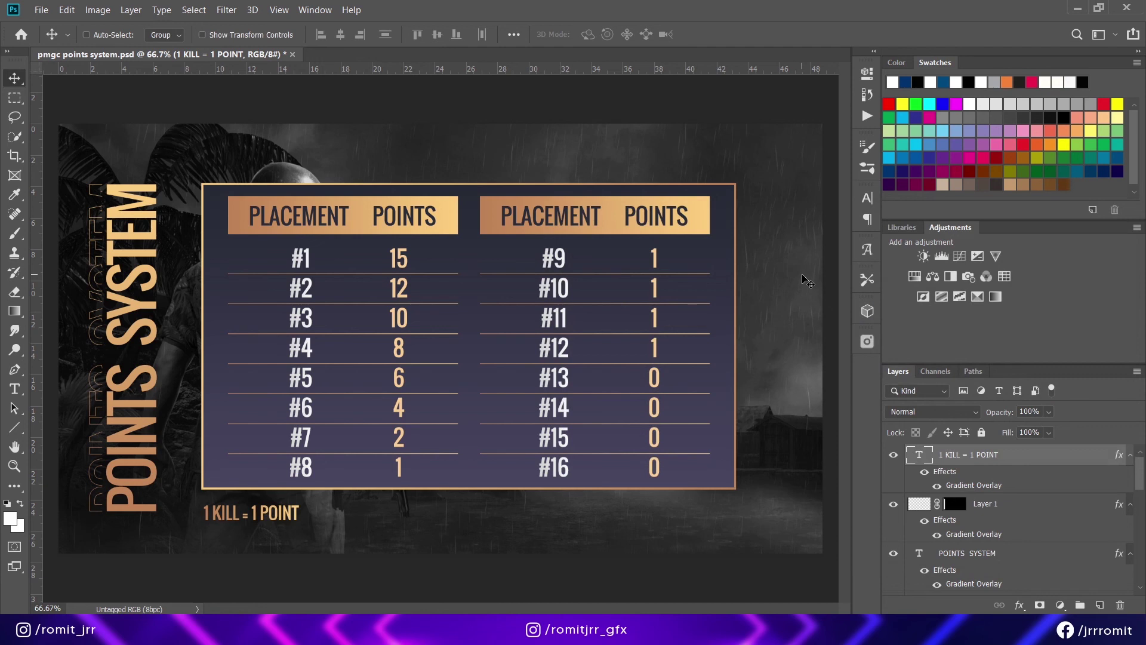
{"action": "key", "text": "Up"}
{"action": "key", "text": "Up"}
{"action": "key", "text": "Up"}
{"action": "key", "text": "Up"}
{"action": "key", "text": "Up"}
{"action": "key", "text": "Up"}
{"action": "key", "text": "Up"}
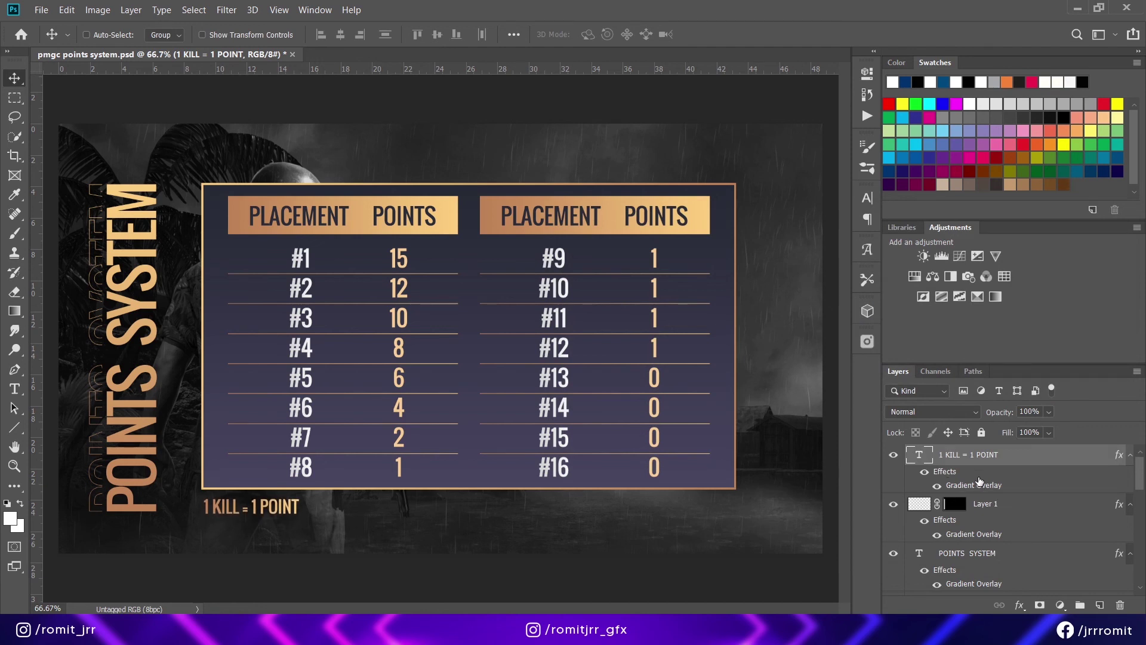